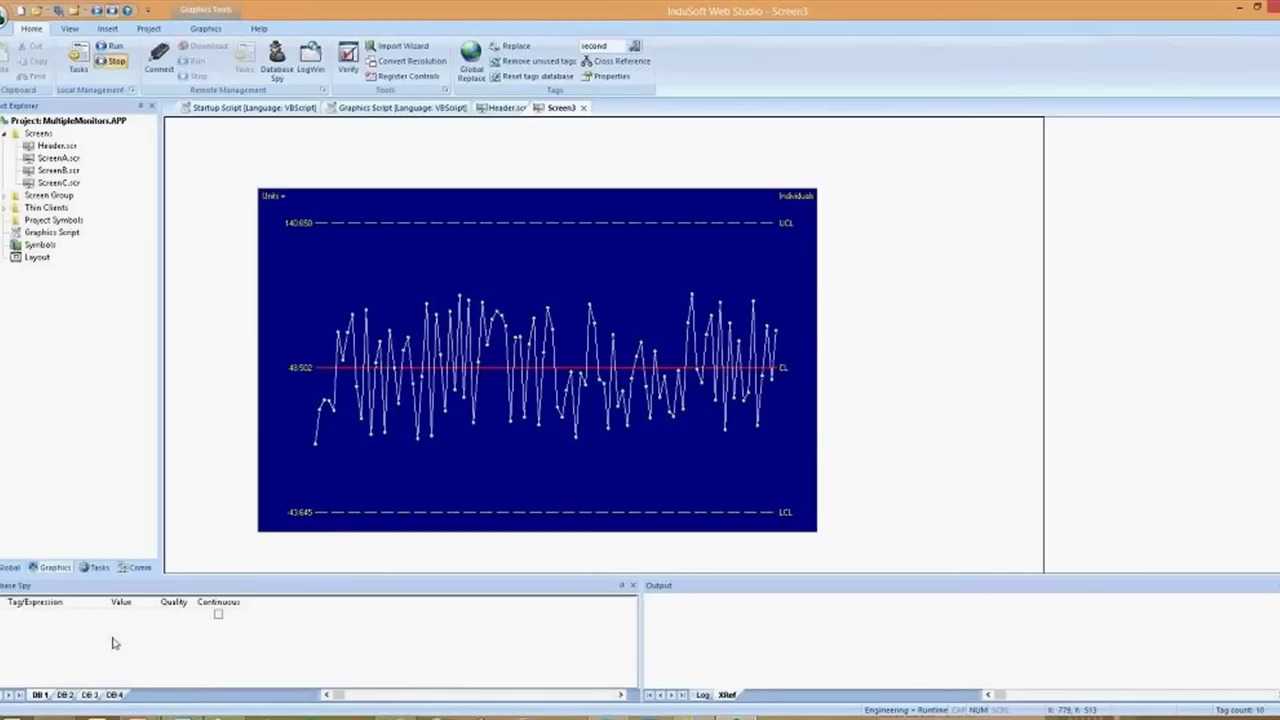
Watch ComputerName() in Database Spy and delete the control chart from Screen3
{"action": "left_click", "coordinate": [73, 614]}
{"action": "type", "text": "Compu"}
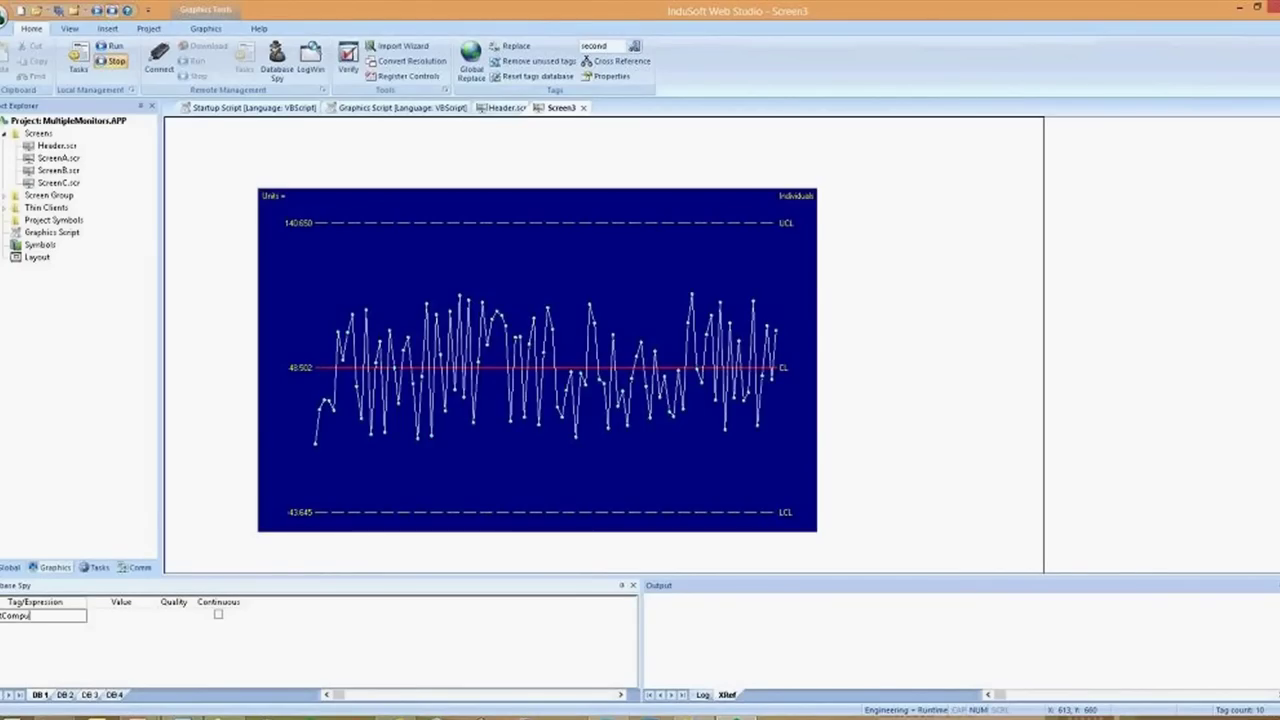
{"action": "type", "text": "terName()"}
{"action": "key", "text": "Return"}
{"action": "left_click", "coordinate": [318, 406]}
{"action": "key", "text": "Delete"}
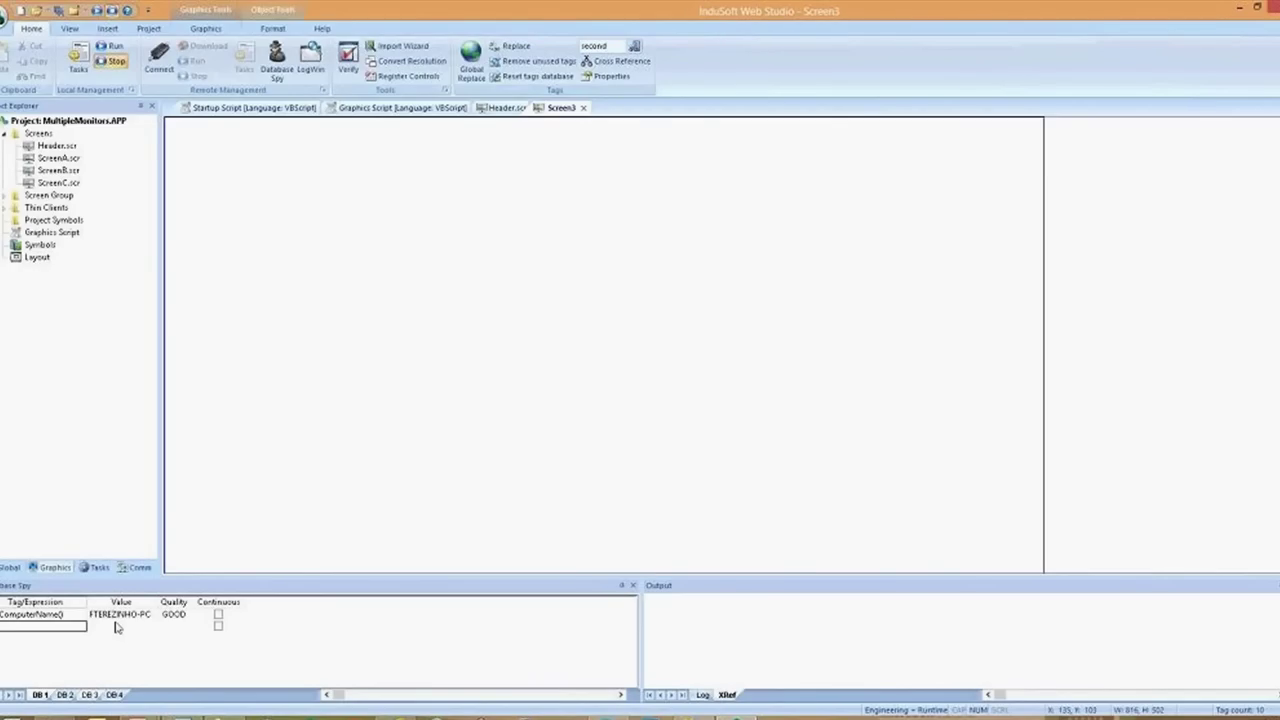
Switch to Internet Explorer and go to indusoft.com
{"action": "key", "text": "alt+Tab"}
{"action": "key", "text": "alt+Tab"}
{"action": "key", "text": "alt+Tab"}
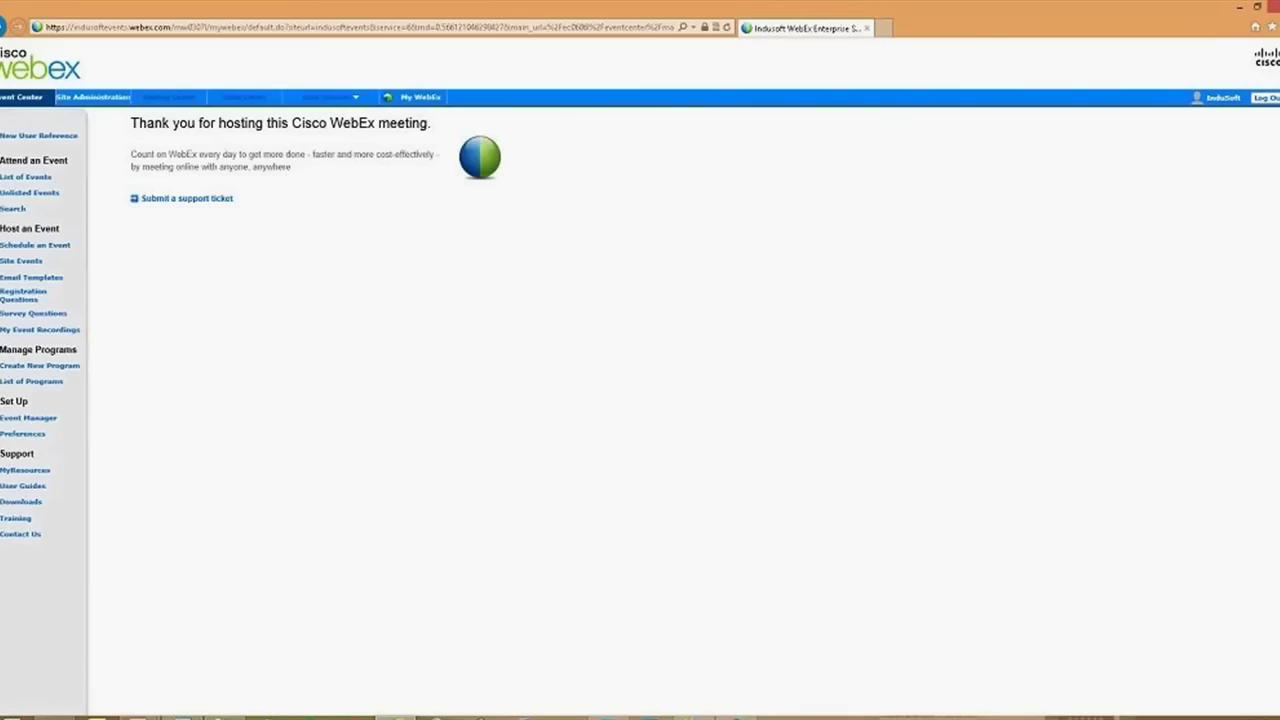
{"action": "left_click", "coordinate": [235, 27]}
{"action": "type", "text": "indusoft.com/"}
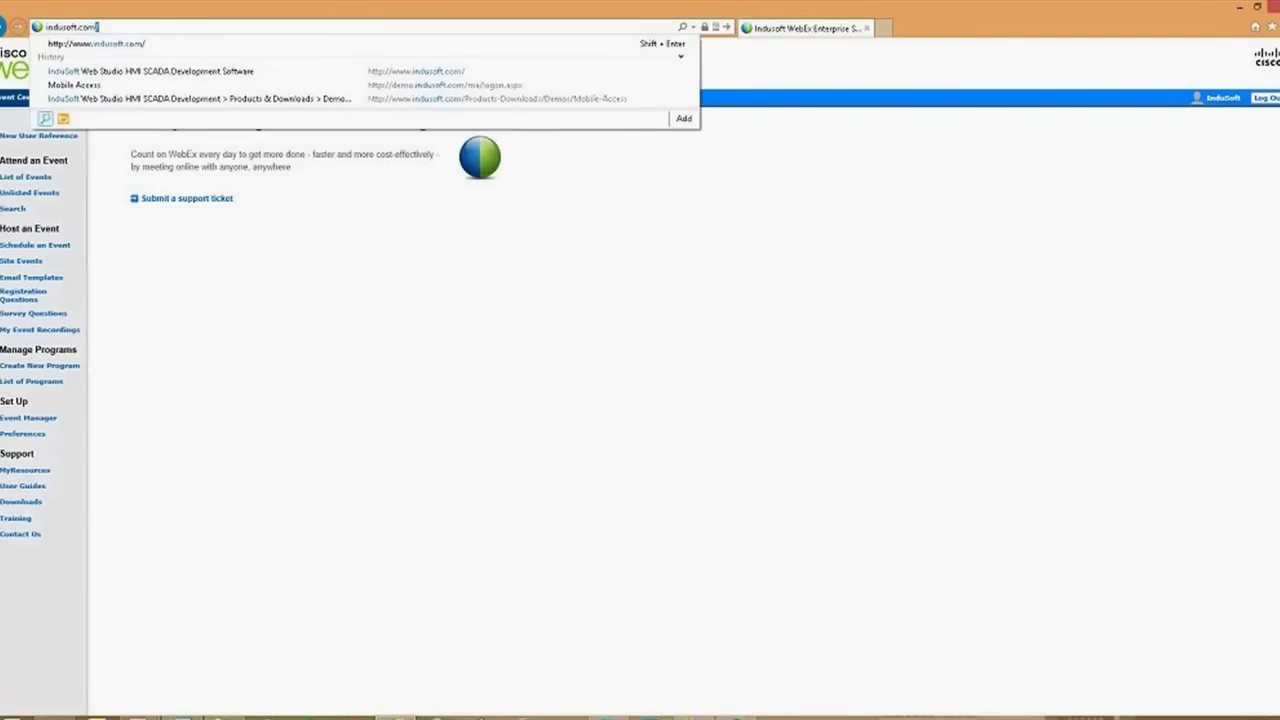
{"action": "key", "text": "Return"}
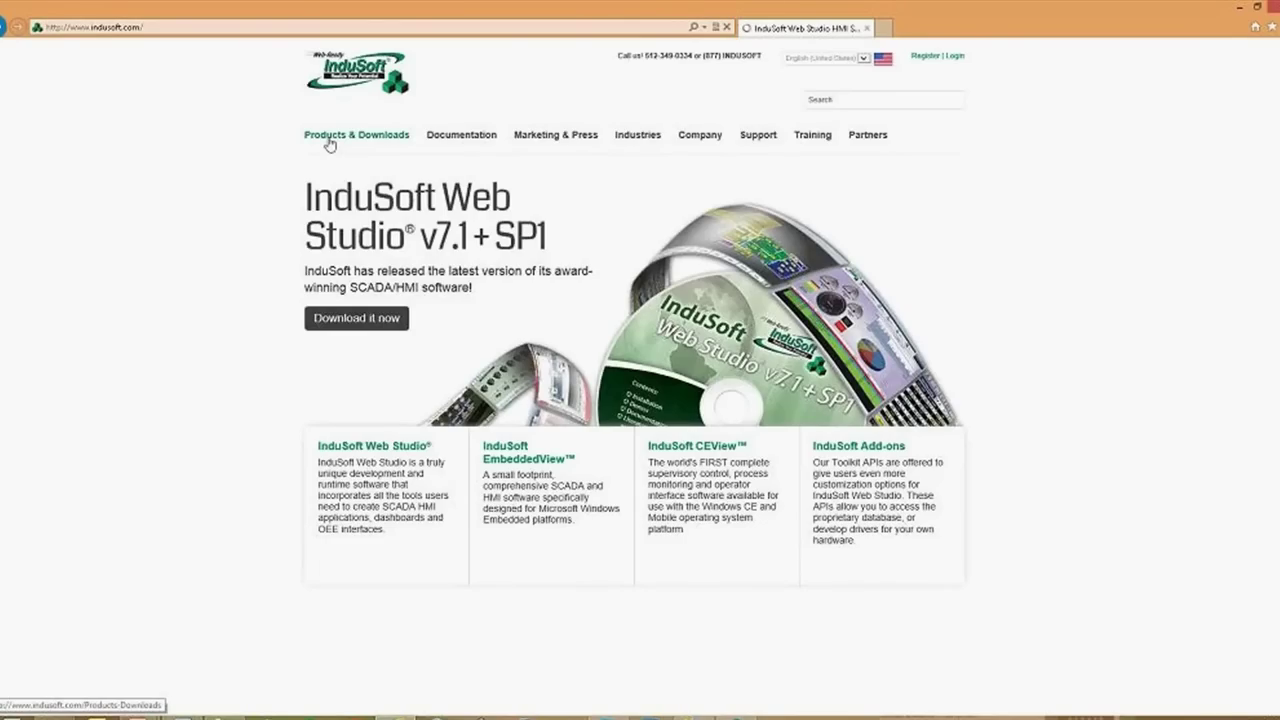
Launch the live Web Thin Client demo from Products & Downloads > Demos > Web Demos
{"action": "left_click", "coordinate": [329, 145]}
{"action": "mouse_move", "coordinate": [330, 142]}
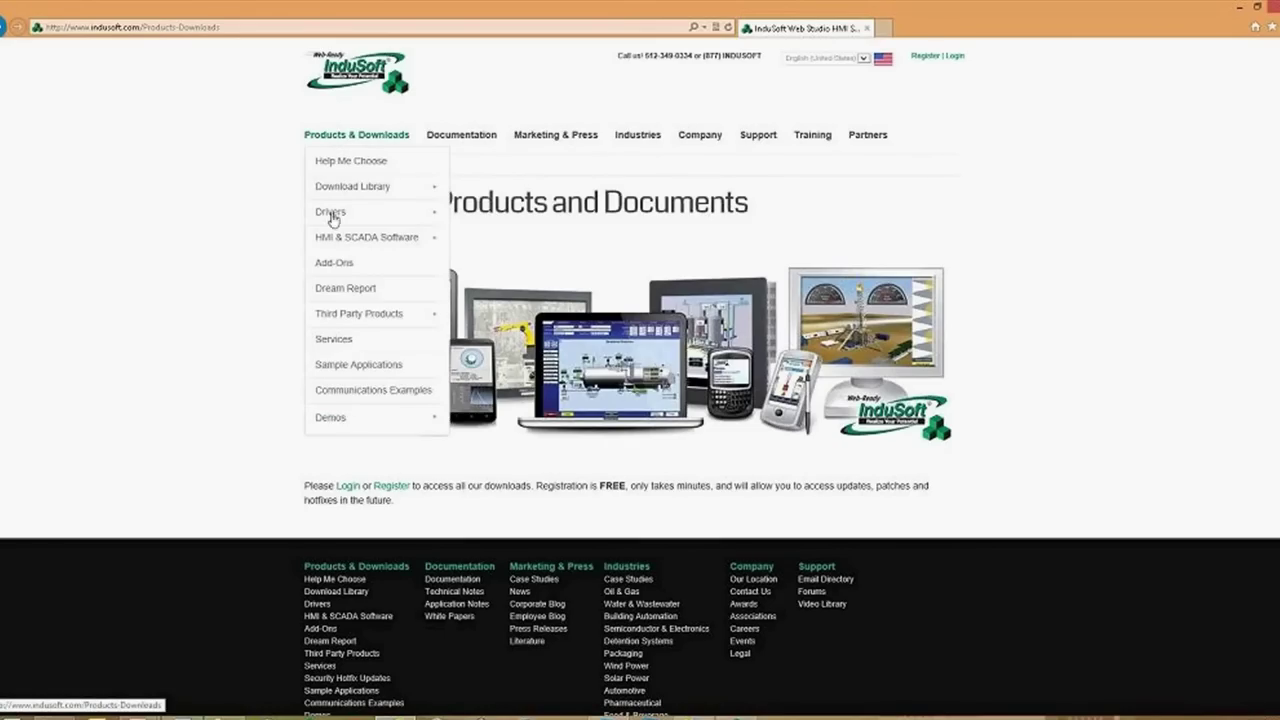
{"action": "mouse_move", "coordinate": [346, 418]}
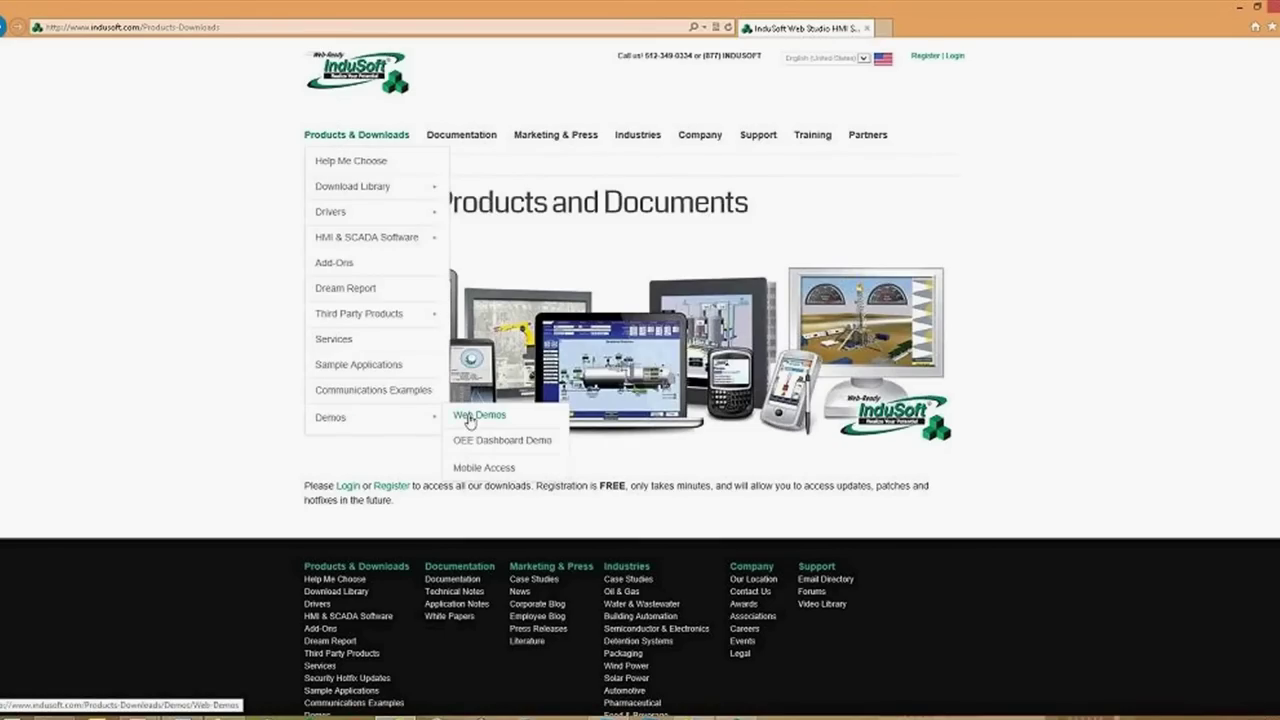
{"action": "left_click", "coordinate": [469, 418]}
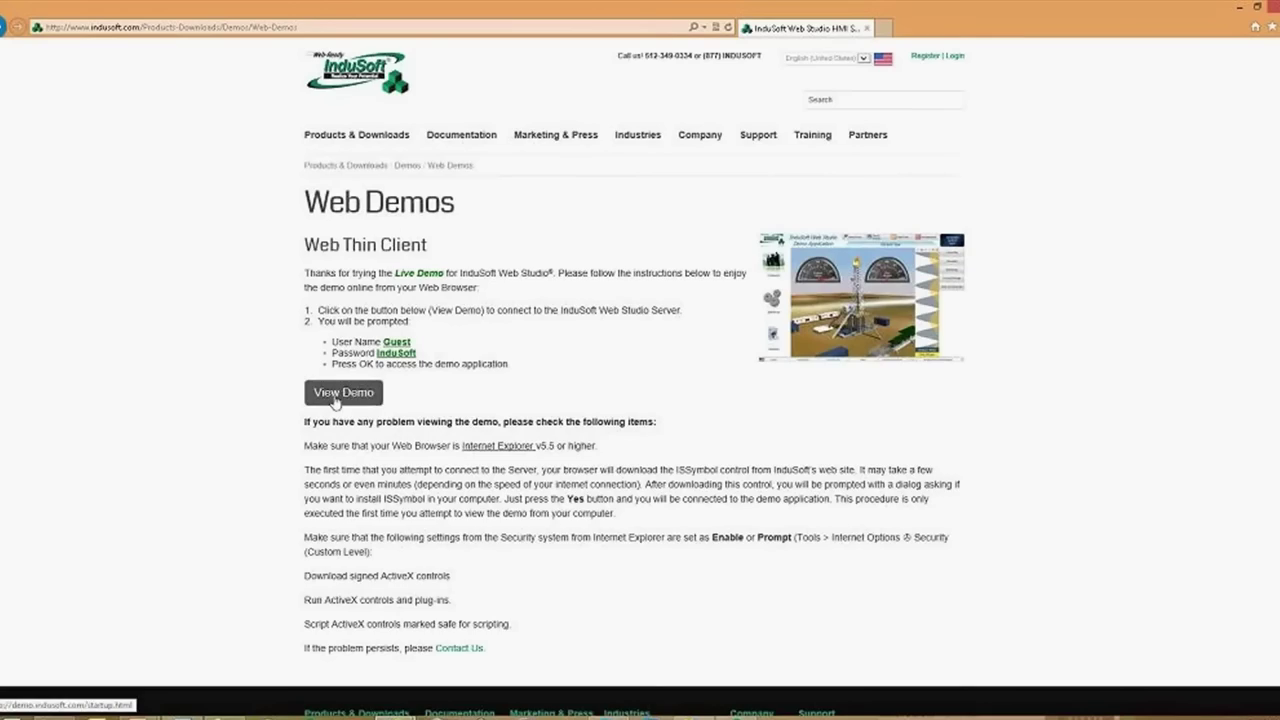
{"action": "left_click", "coordinate": [340, 393]}
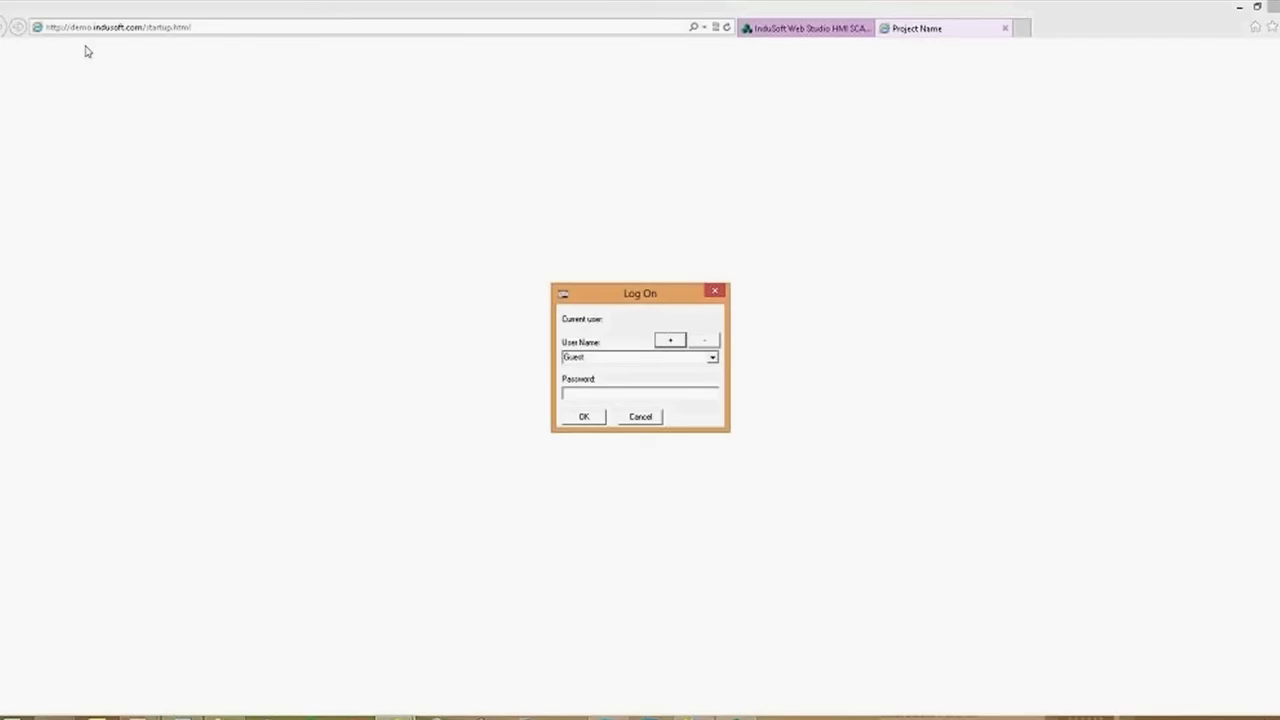
Log on to the live demo as the guest user, then switch back to Web Studio
{"action": "left_click", "coordinate": [573, 392]}
{"action": "type", "text": "guest"}
{"action": "key", "text": "Return"}
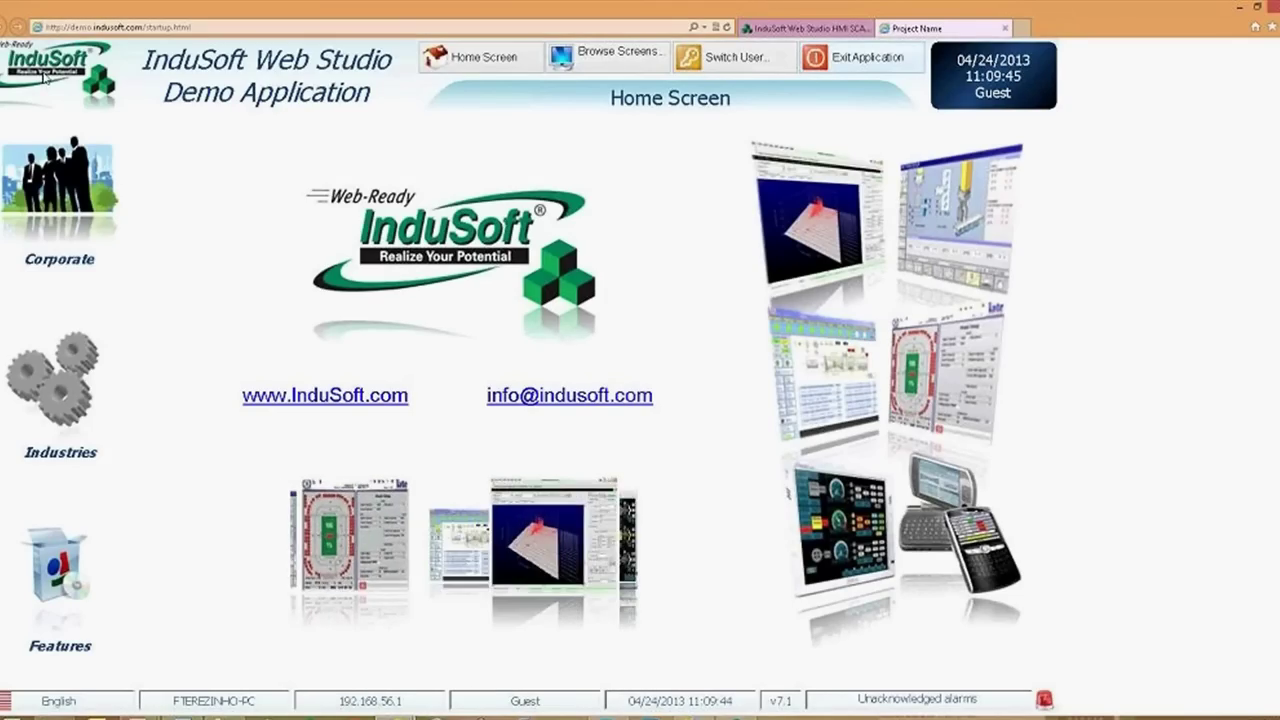
{"action": "key", "text": "alt+Tab"}
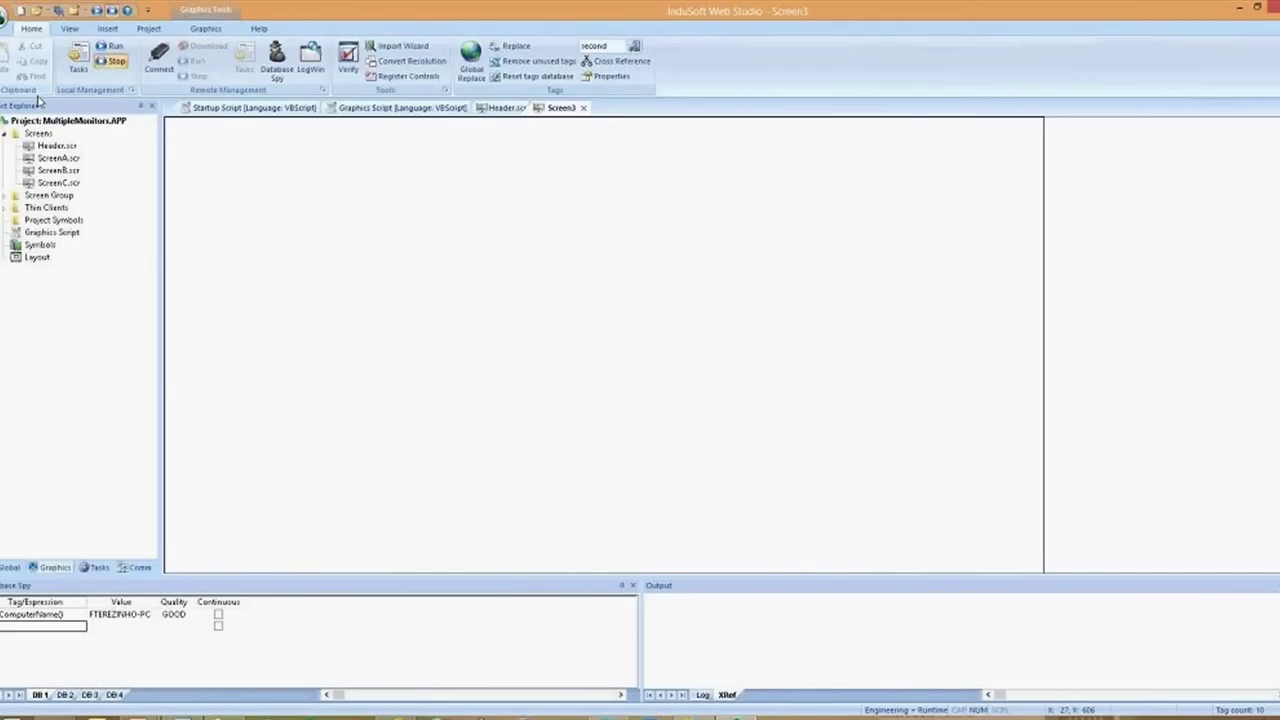
Open Project Tags from the Global tab and review the Server and Local scopes of SVStartupScreen, SVID and SV
{"action": "left_click", "coordinate": [8, 567]}
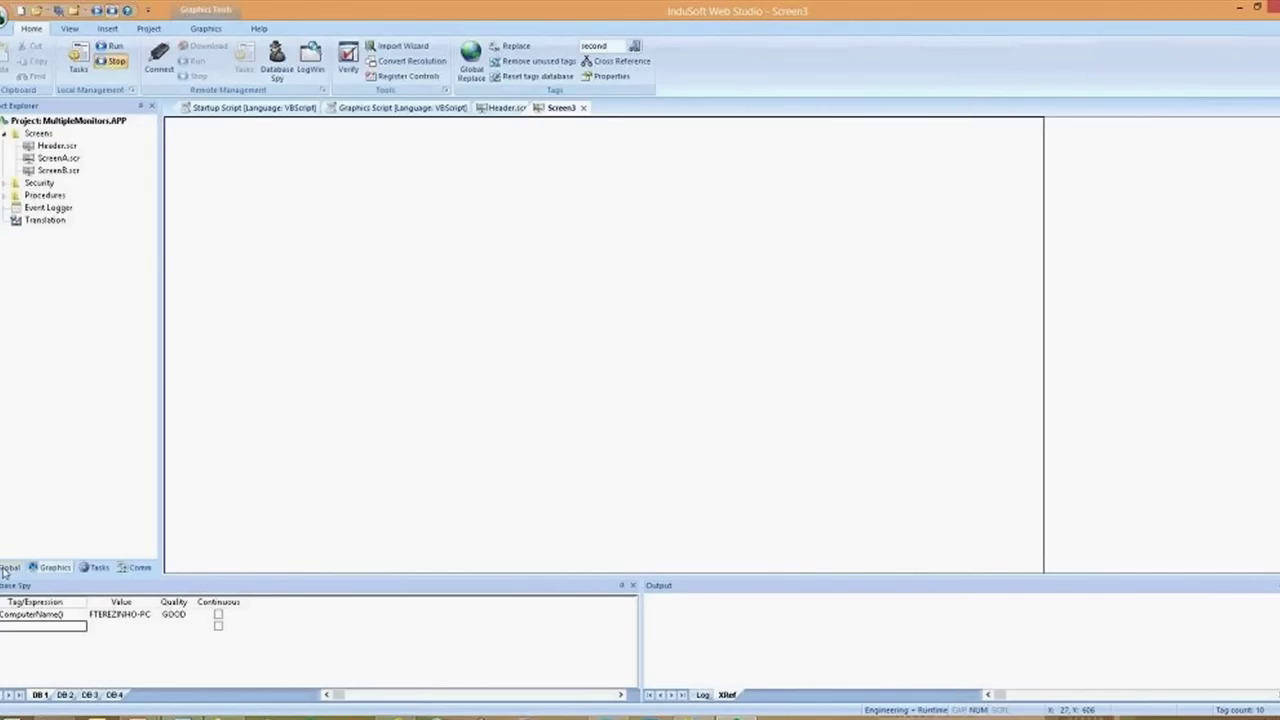
{"action": "double_click", "coordinate": [40, 134]}
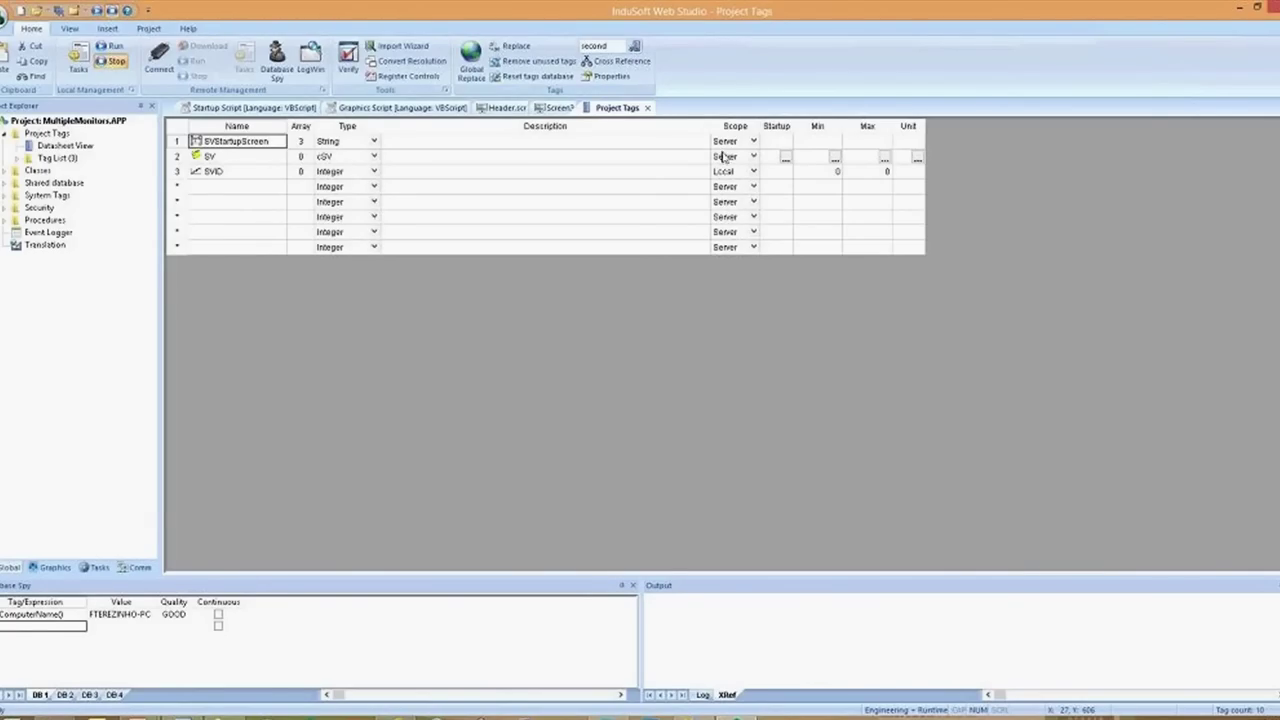
{"action": "left_click", "coordinate": [730, 145]}
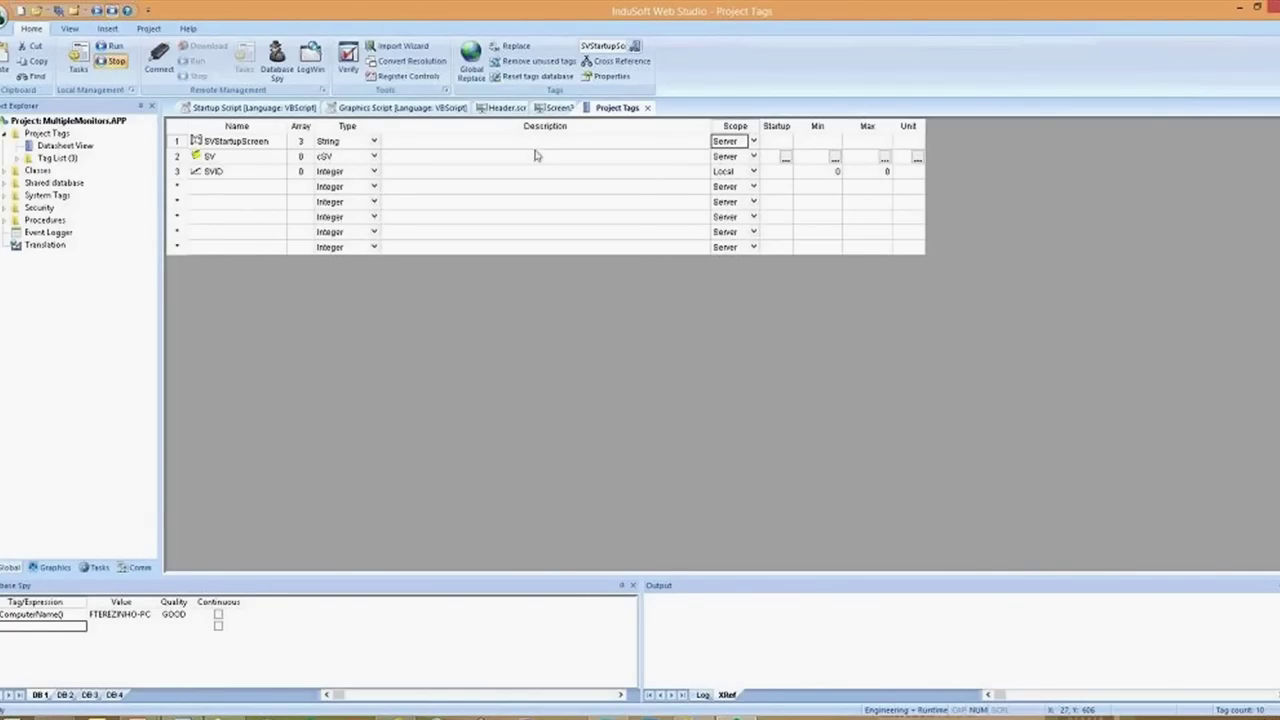
{"action": "left_click", "coordinate": [246, 148]}
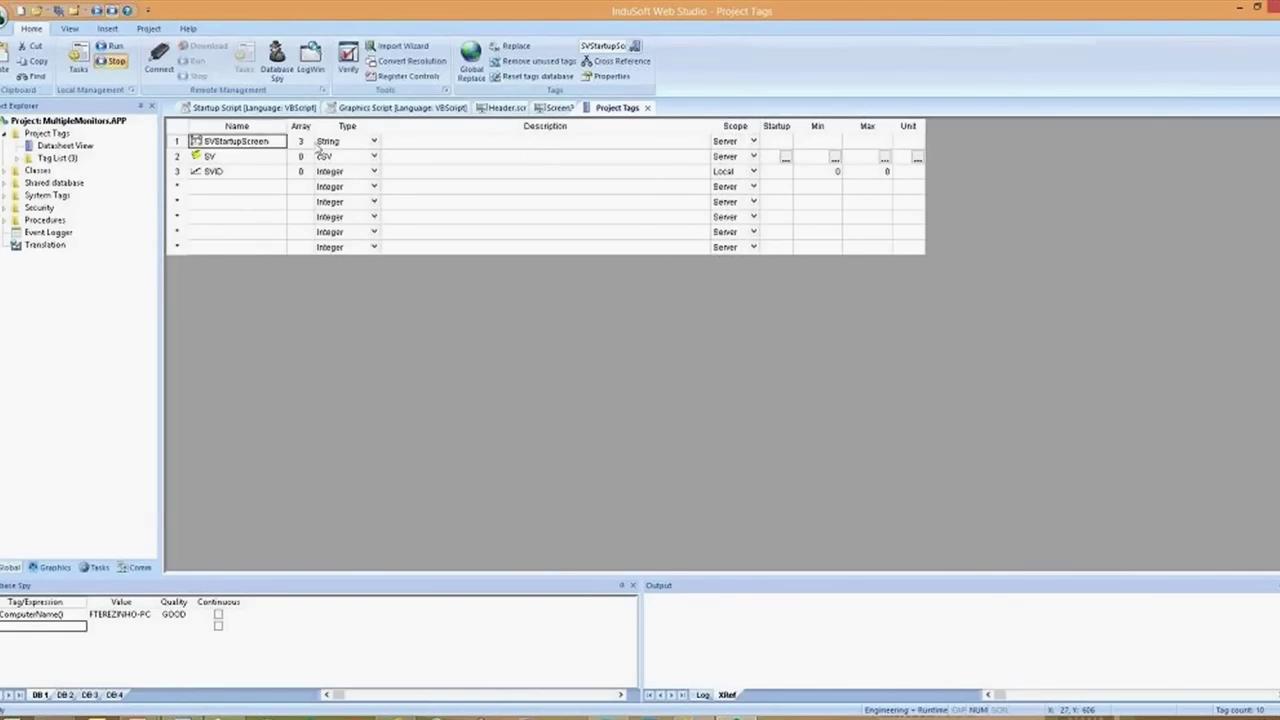
{"action": "left_click", "coordinate": [725, 173]}
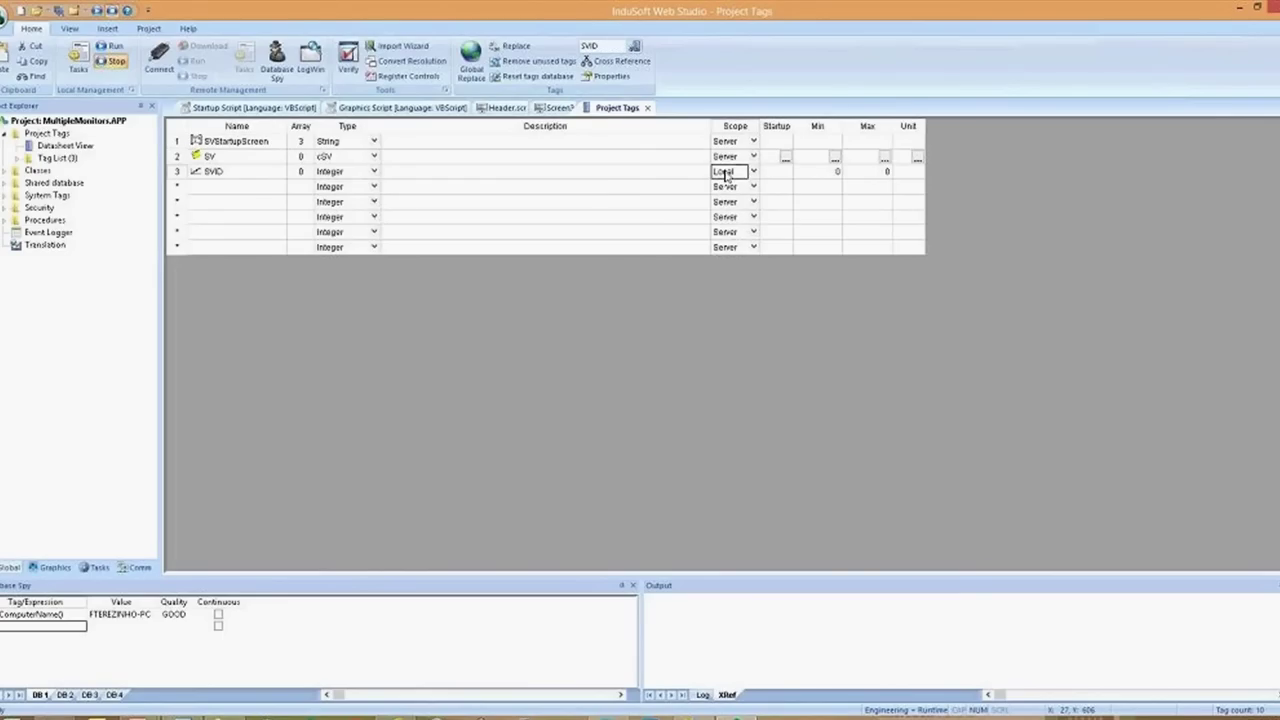
{"action": "left_click", "coordinate": [725, 171]}
{"action": "left_click", "coordinate": [725, 171]}
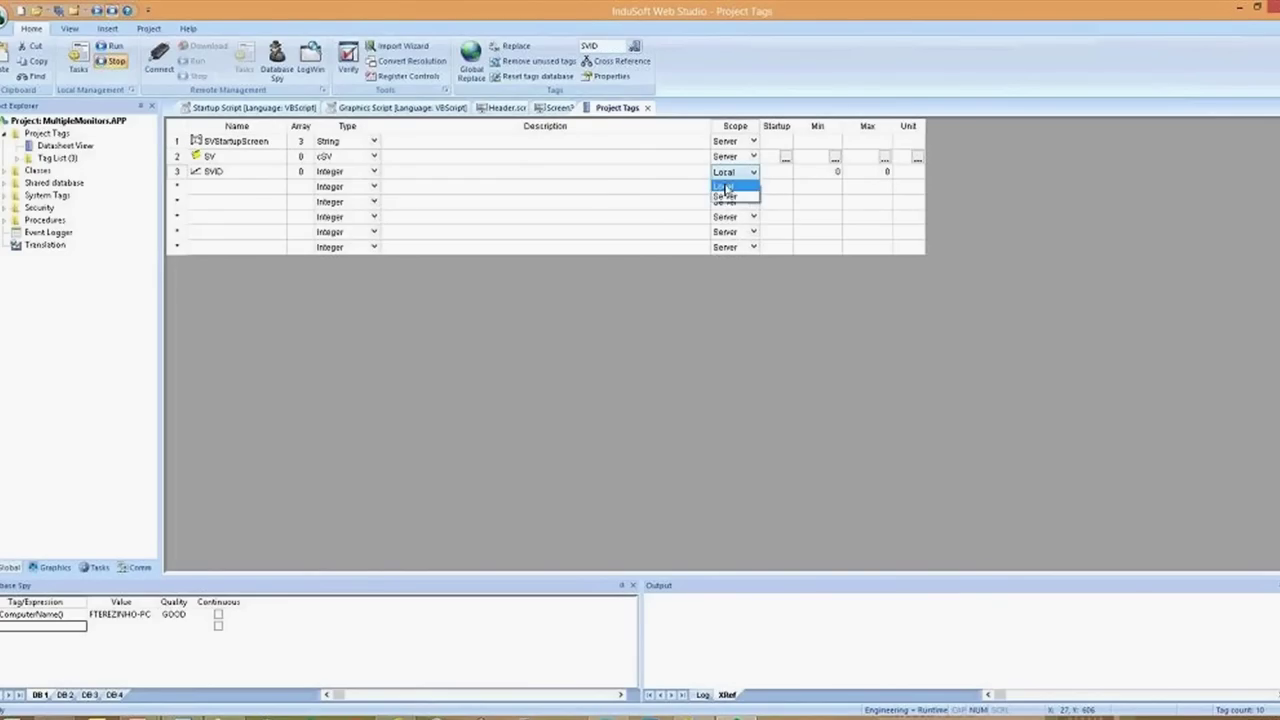
{"action": "left_click", "coordinate": [726, 186]}
{"action": "left_click", "coordinate": [725, 157]}
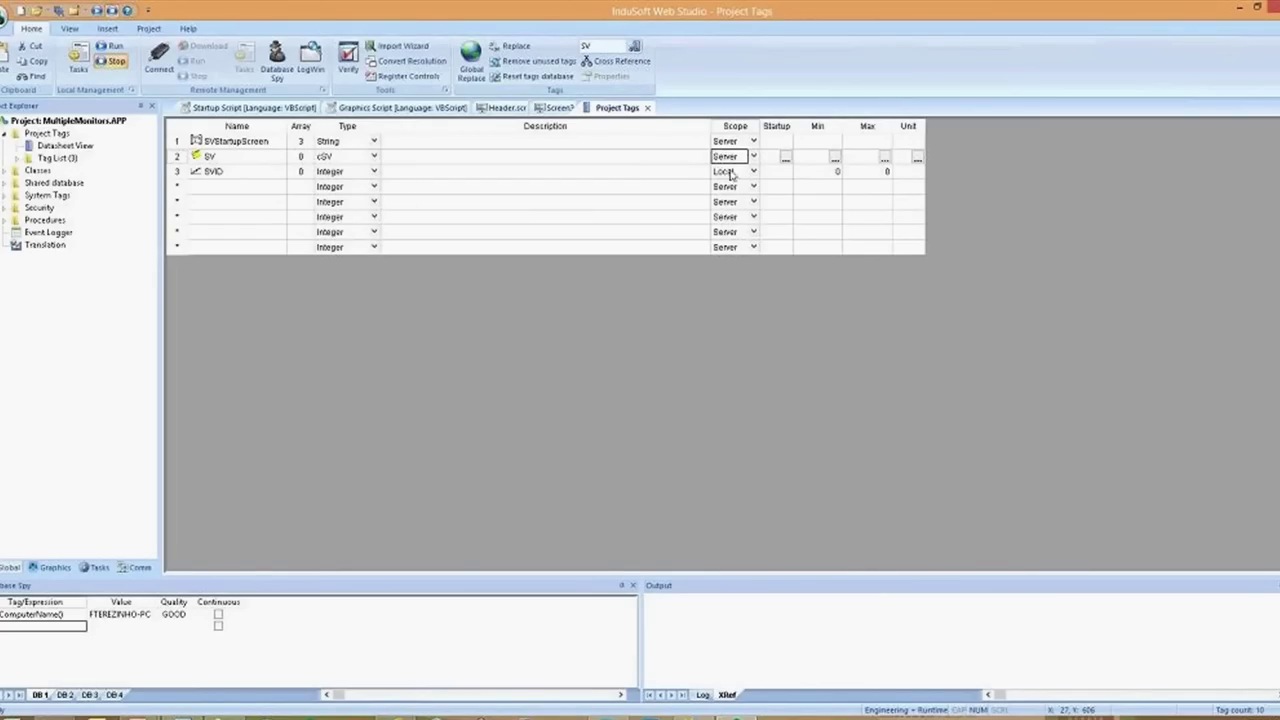
{"action": "left_click", "coordinate": [731, 172]}
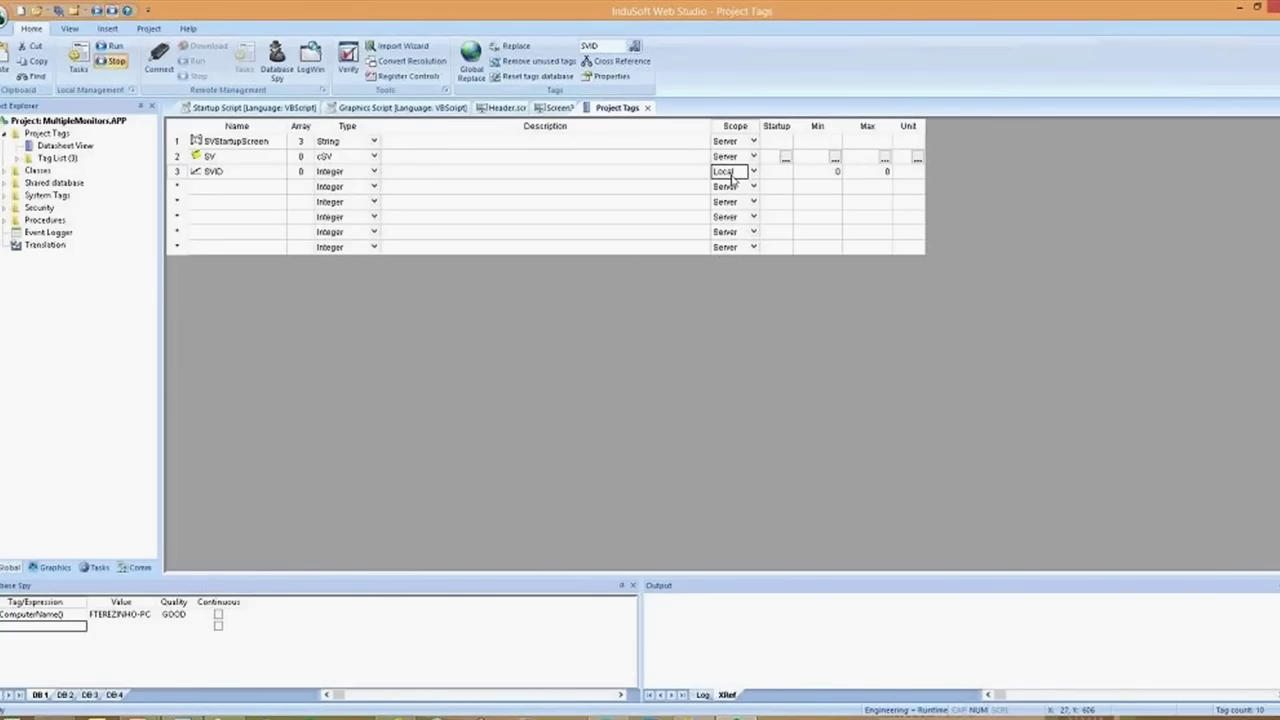
{"action": "left_click", "coordinate": [262, 161]}
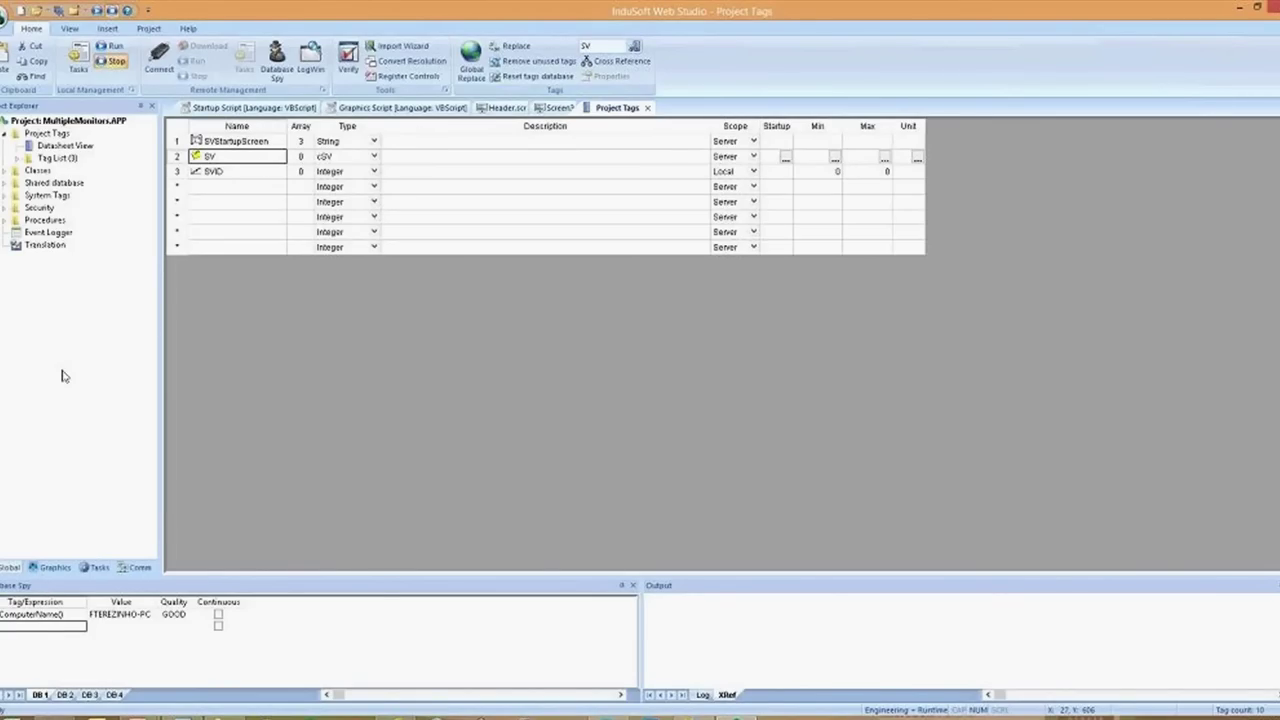
Inspect the cSV class member list, then close the class and Project Tags tabs
{"action": "left_click", "coordinate": [5, 176]}
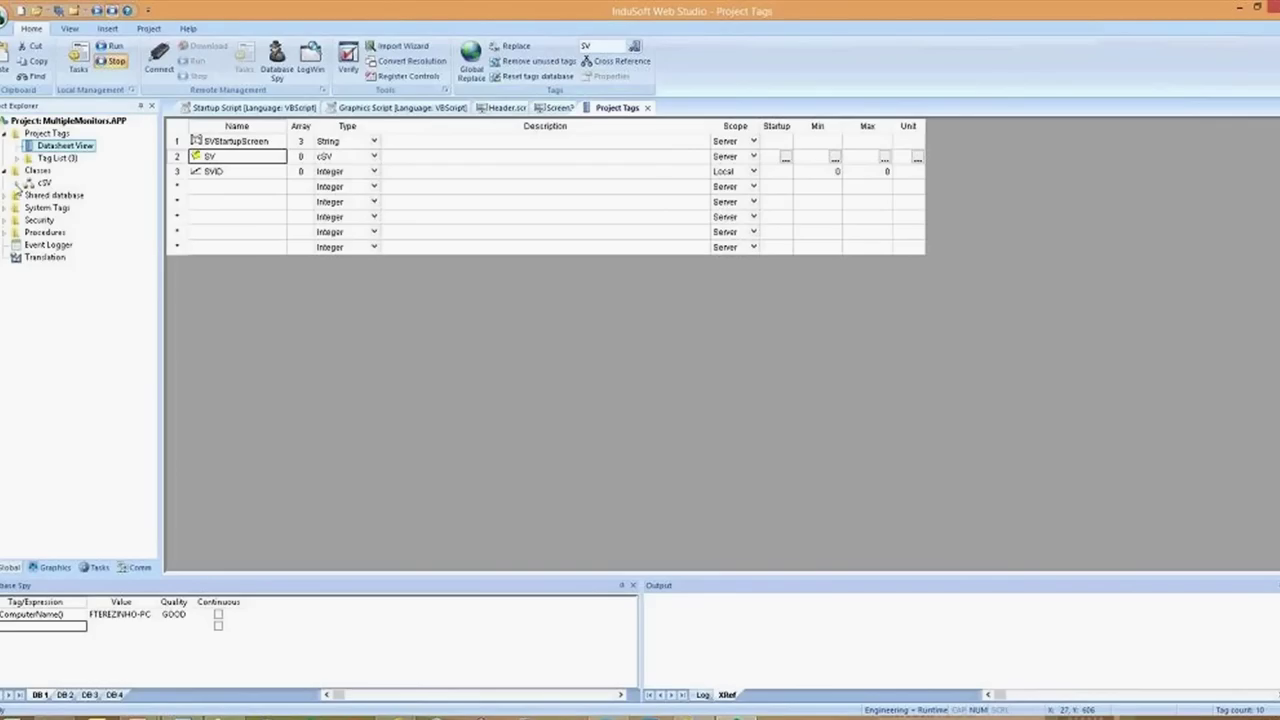
{"action": "left_click", "coordinate": [8, 172]}
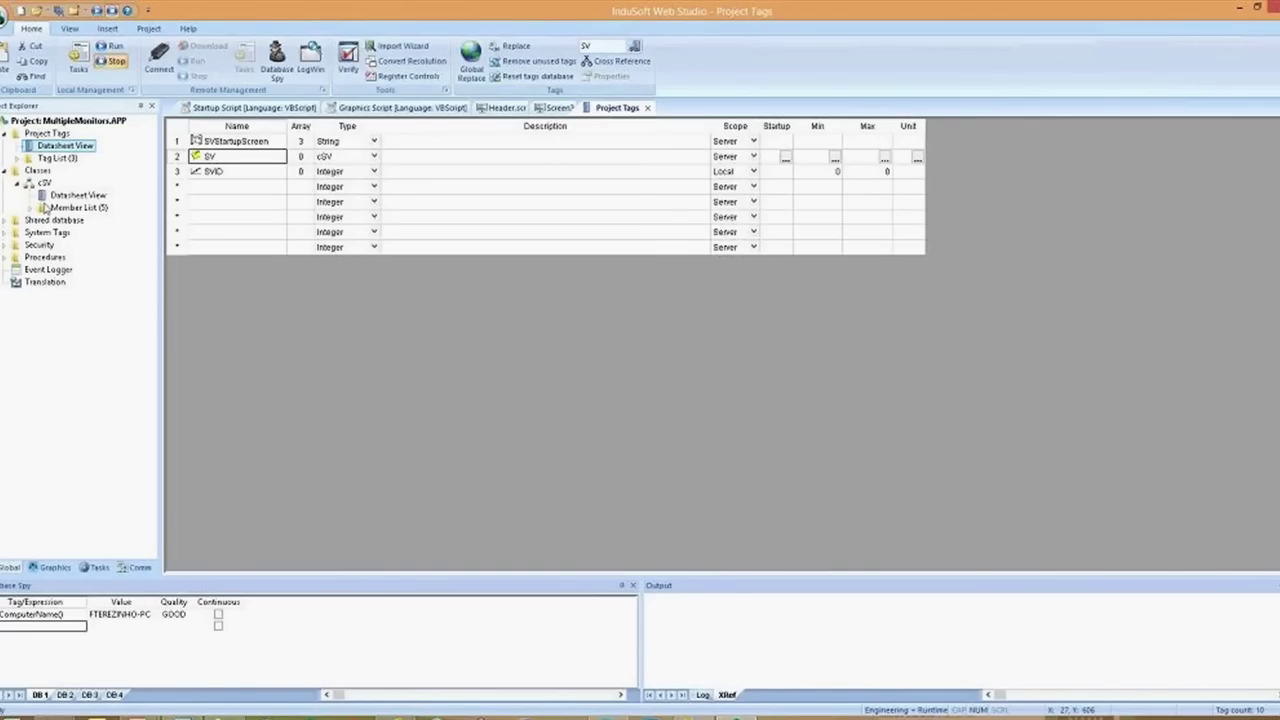
{"action": "left_click", "coordinate": [30, 207]}
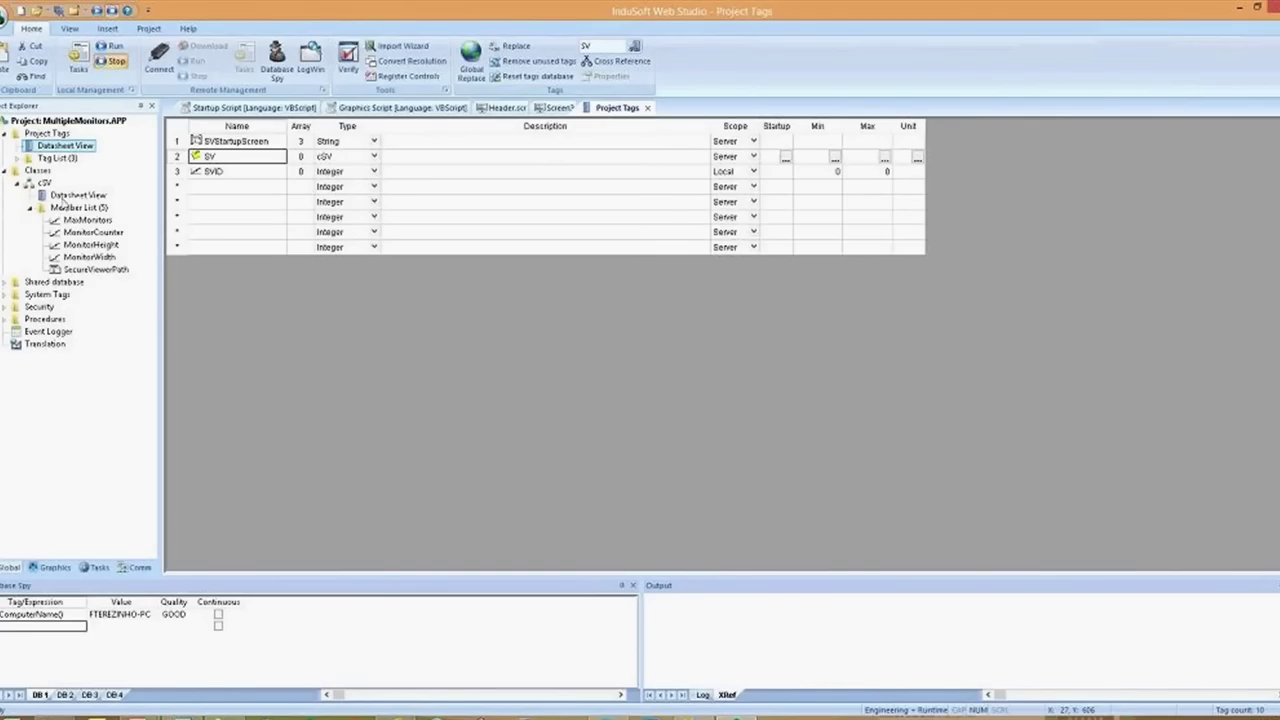
{"action": "double_click", "coordinate": [70, 196]}
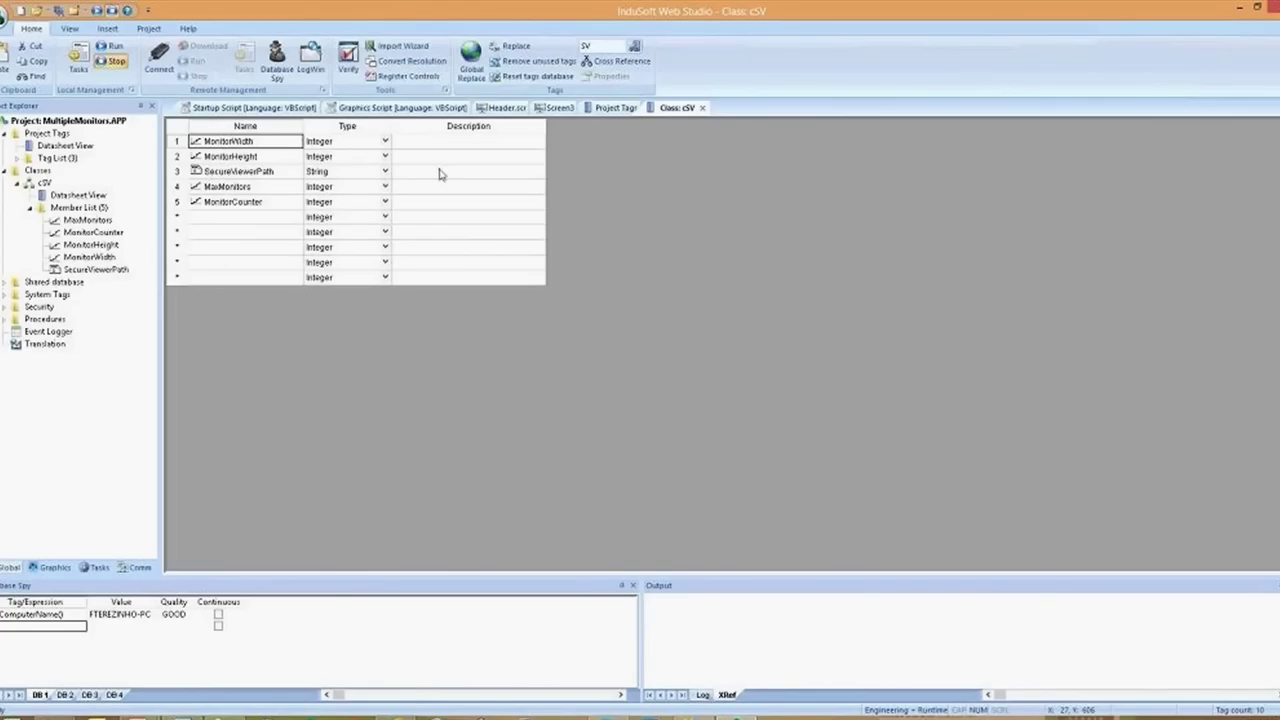
{"action": "left_click", "coordinate": [704, 108]}
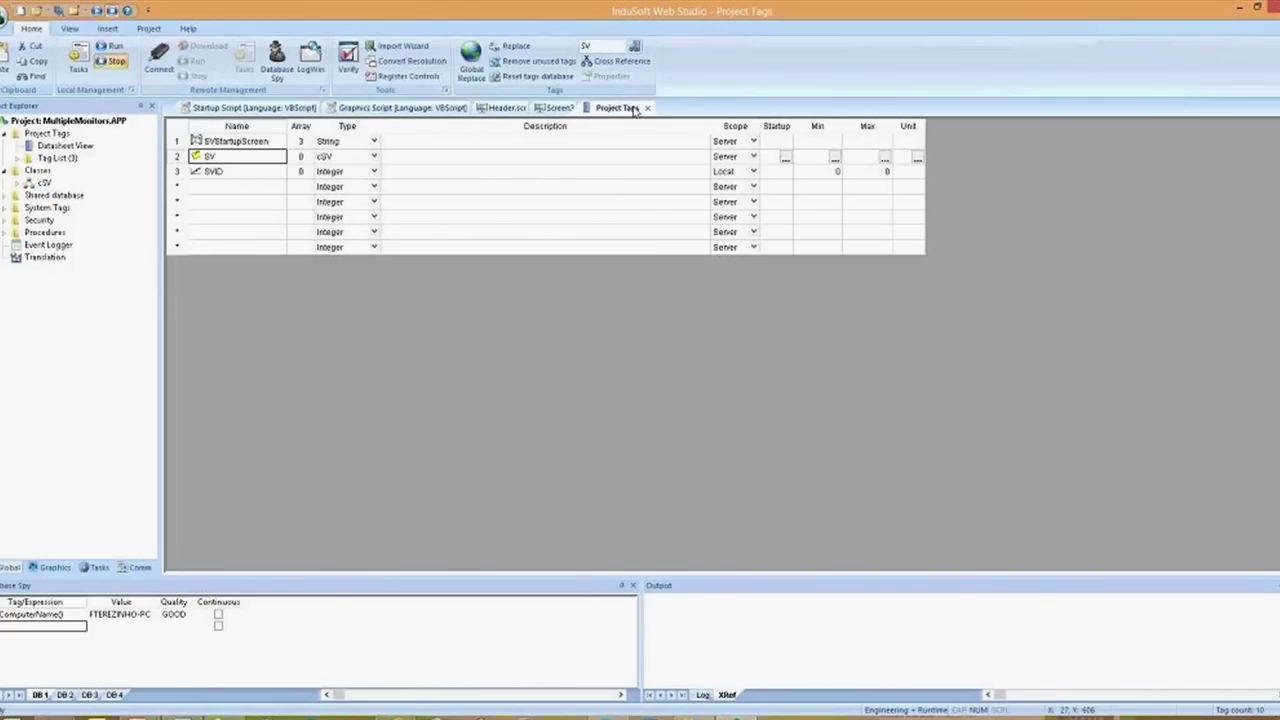
{"action": "left_click", "coordinate": [646, 107]}
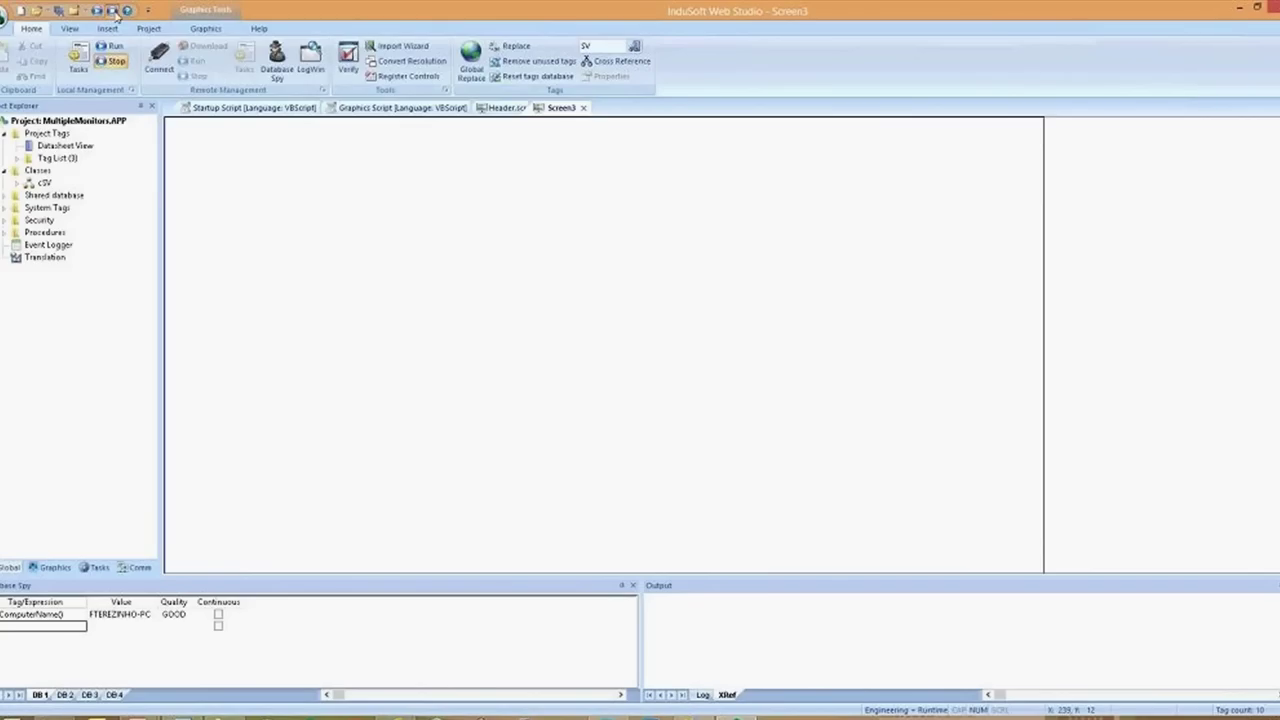
Create a new ThinClient project from the Empty Application template at 1920×1080
{"action": "left_click", "coordinate": [4, 18]}
{"action": "left_click", "coordinate": [18, 51]}
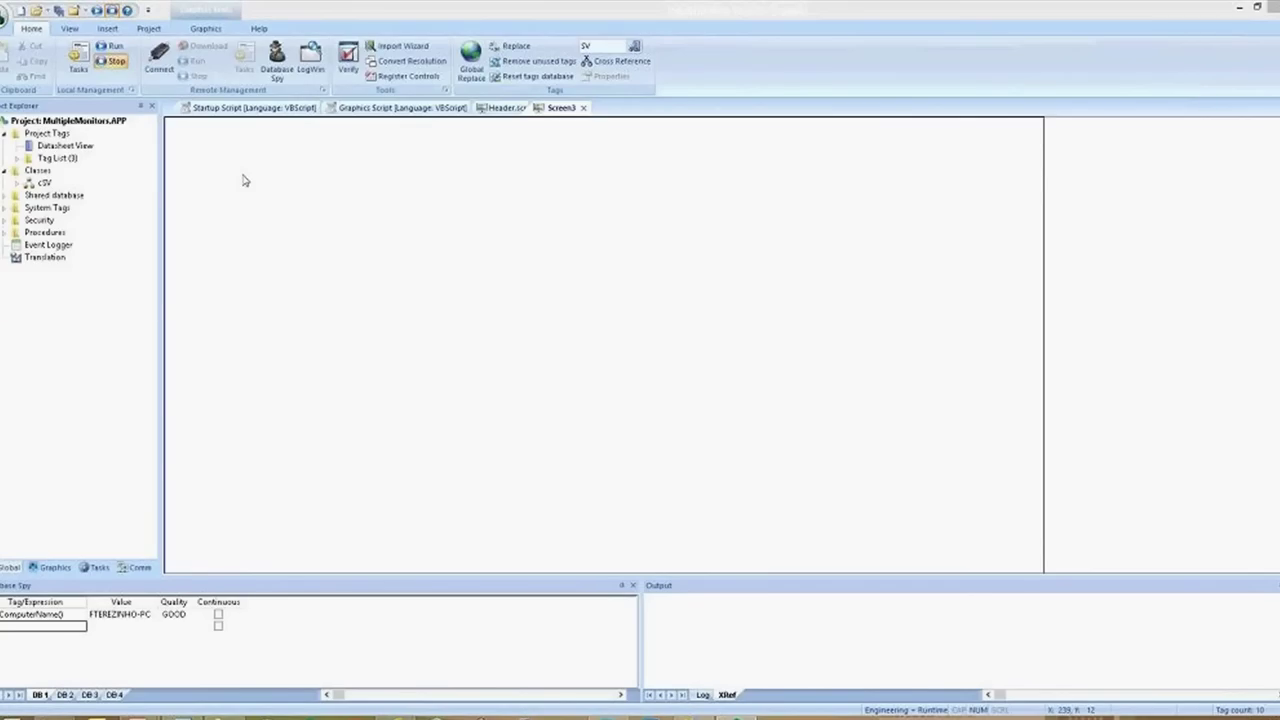
{"action": "type", "text": "W"}
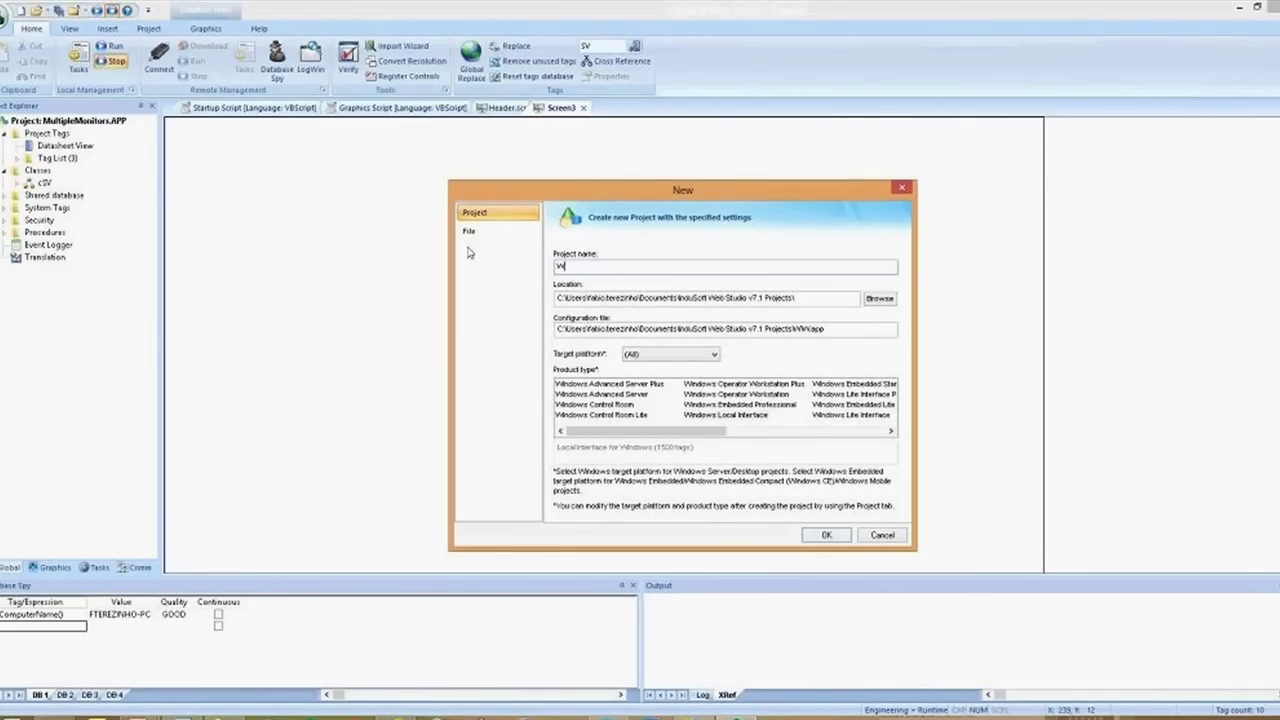
{"action": "key", "text": "BackSpace"}
{"action": "type", "text": "ThinCli"}
{"action": "key", "text": "Return"}
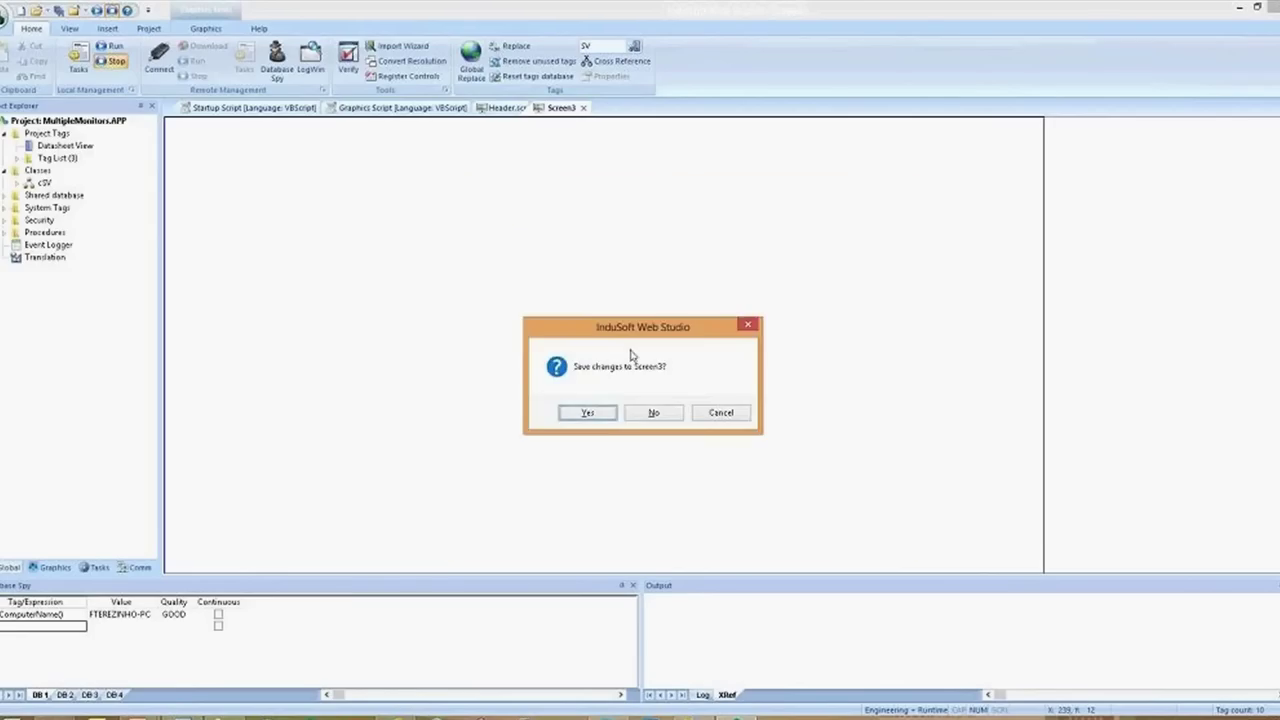
{"action": "left_click", "coordinate": [653, 412]}
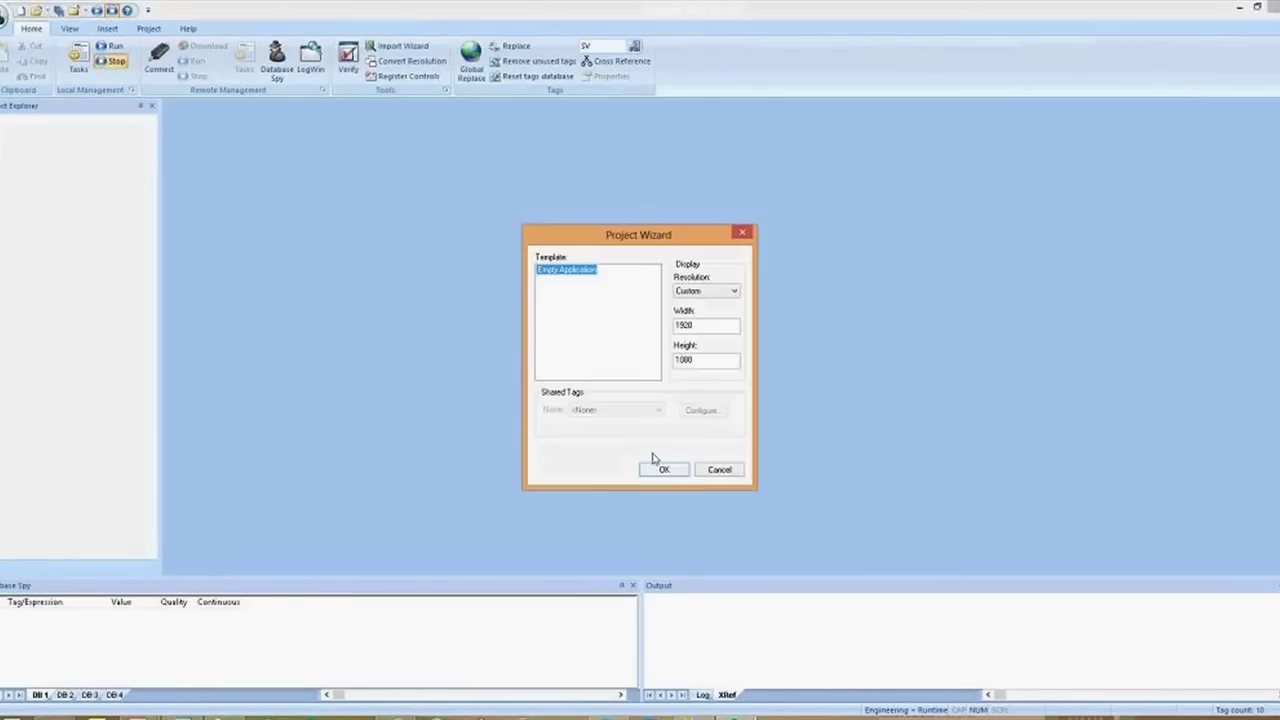
{"action": "left_click", "coordinate": [662, 468]}
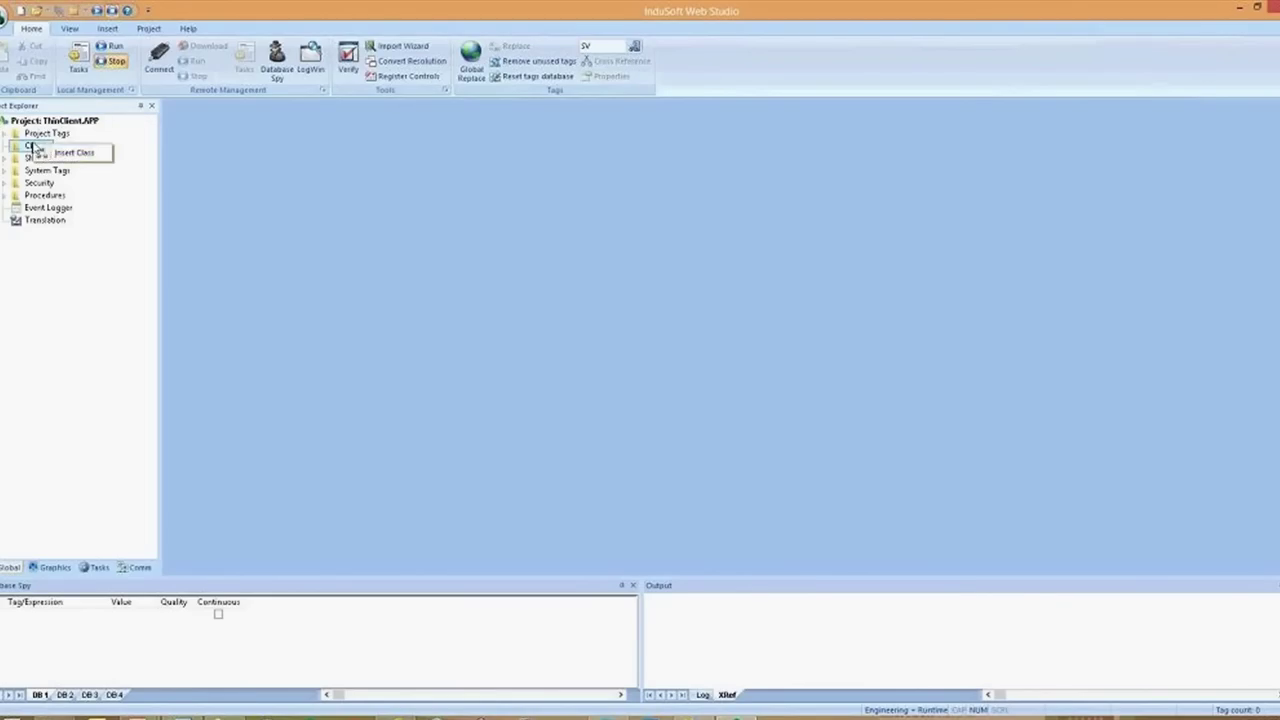
Insert class cTC with members ComputerName, ComputerIP, UserName and Status
{"action": "left_click", "coordinate": [68, 152]}
{"action": "type", "text": "cTC"}
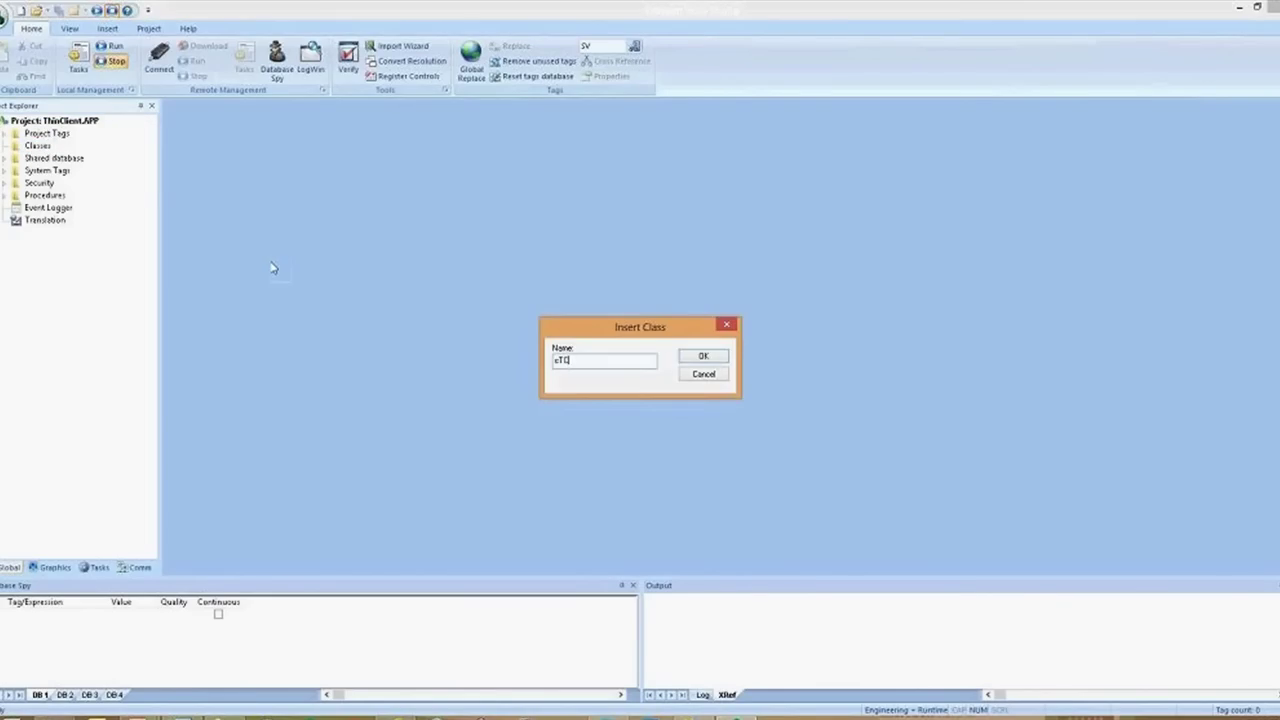
{"action": "key", "text": "Return"}
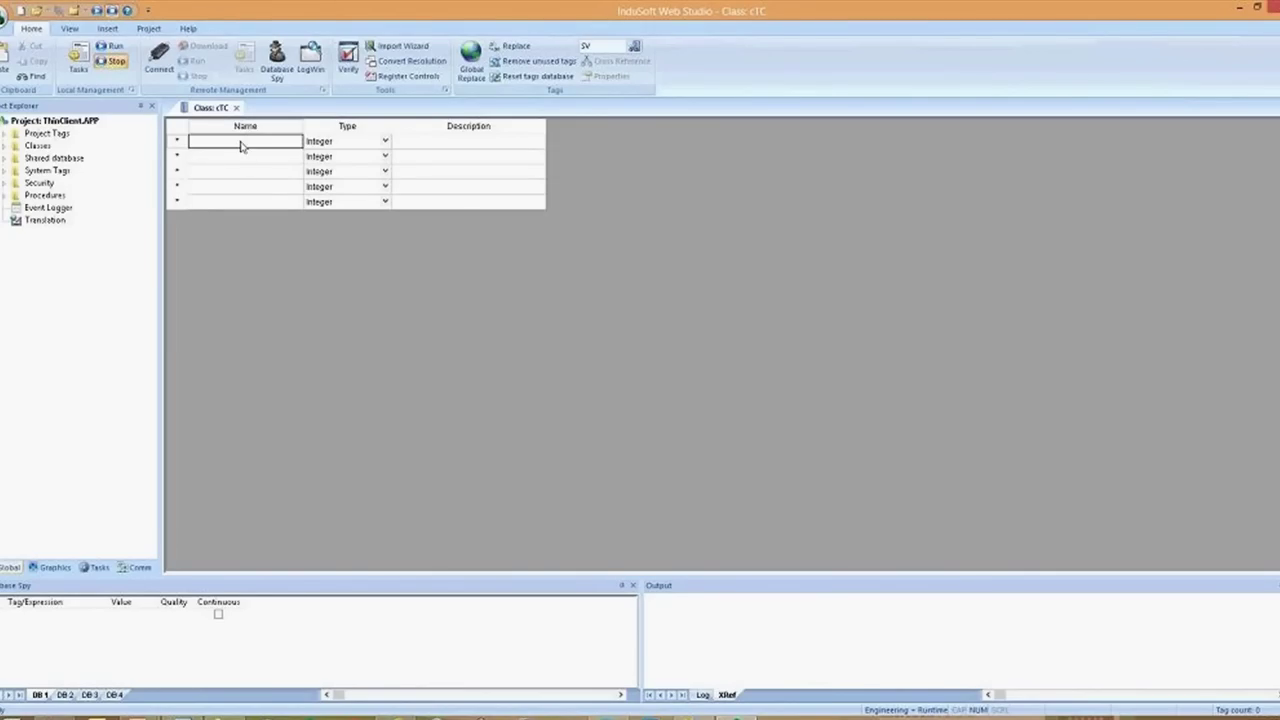
{"action": "type", "text": "ComputerName"}
{"action": "key", "text": "Return"}
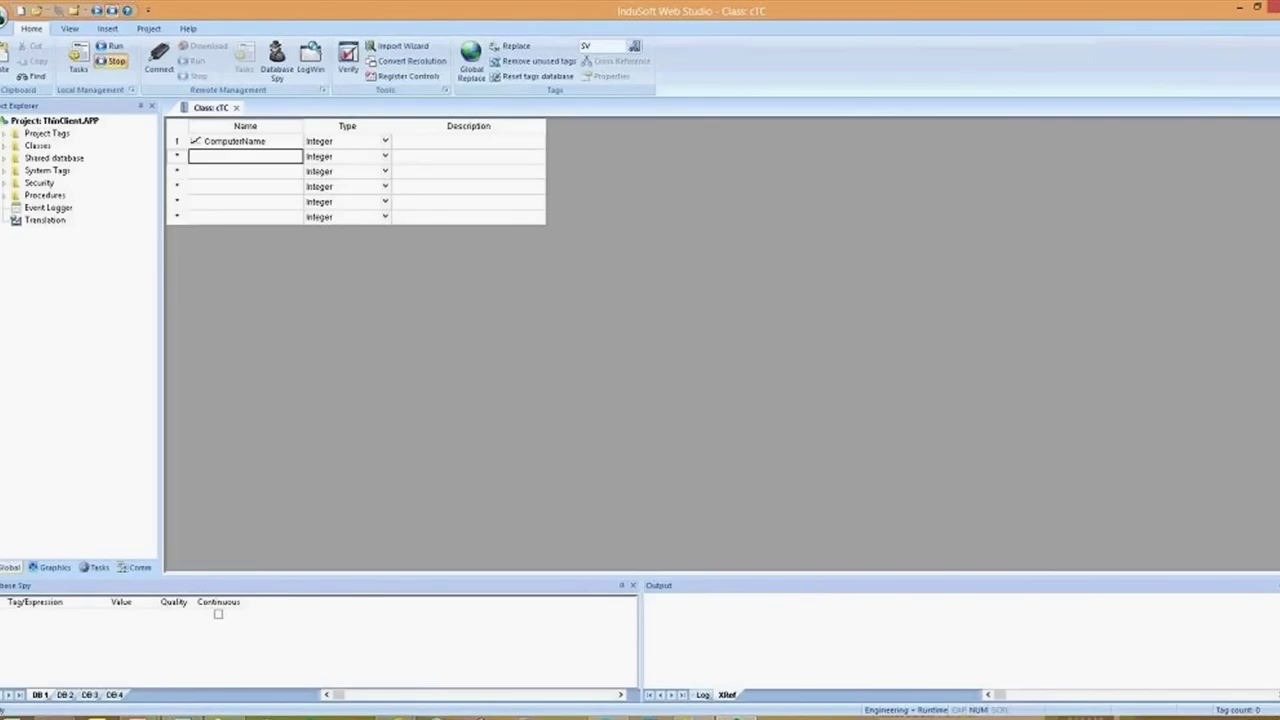
{"action": "type", "text": "ComputerIP"}
{"action": "key", "text": "Return"}
{"action": "type", "text": "UserName"}
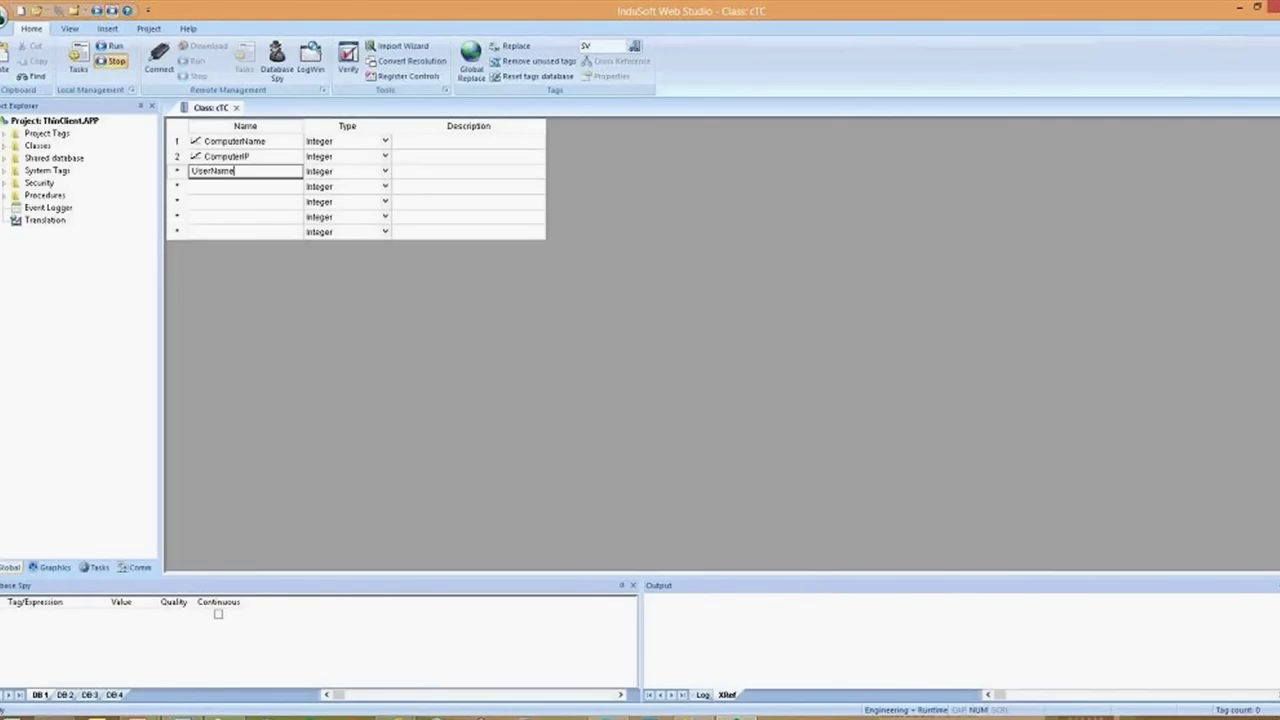
{"action": "key", "text": "Return"}
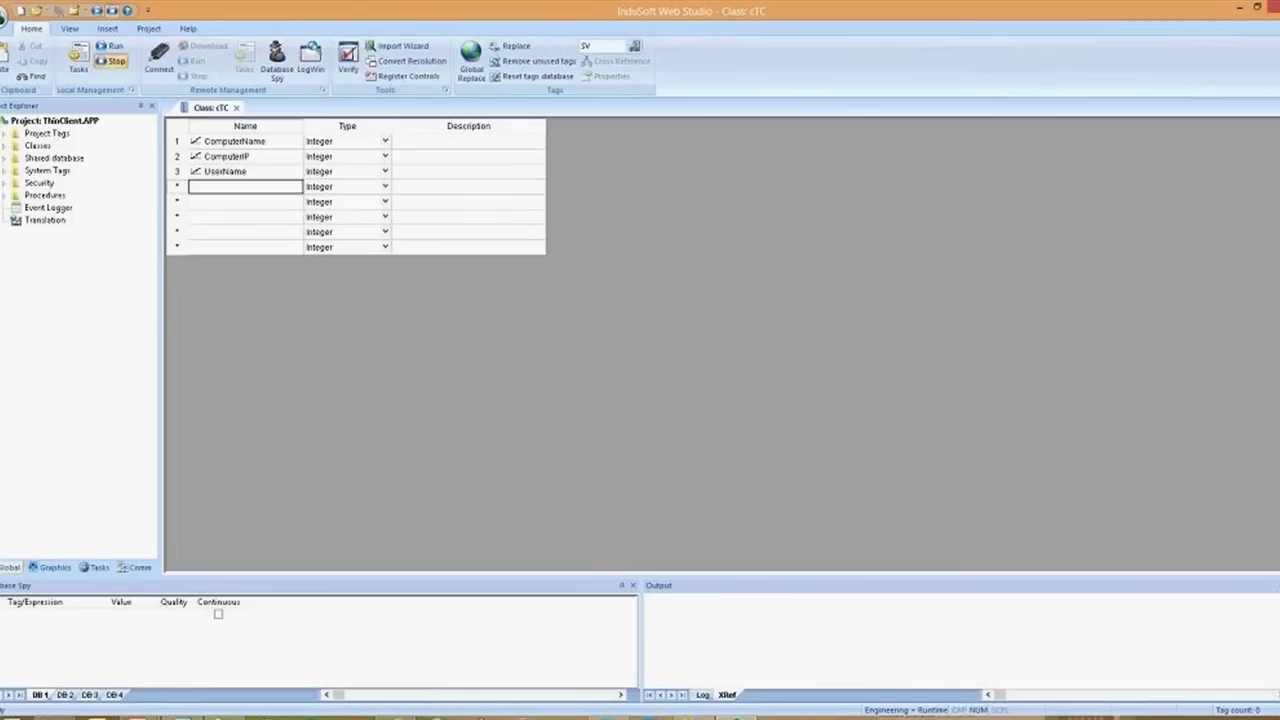
{"action": "type", "text": "Status"}
{"action": "key", "text": "Return"}
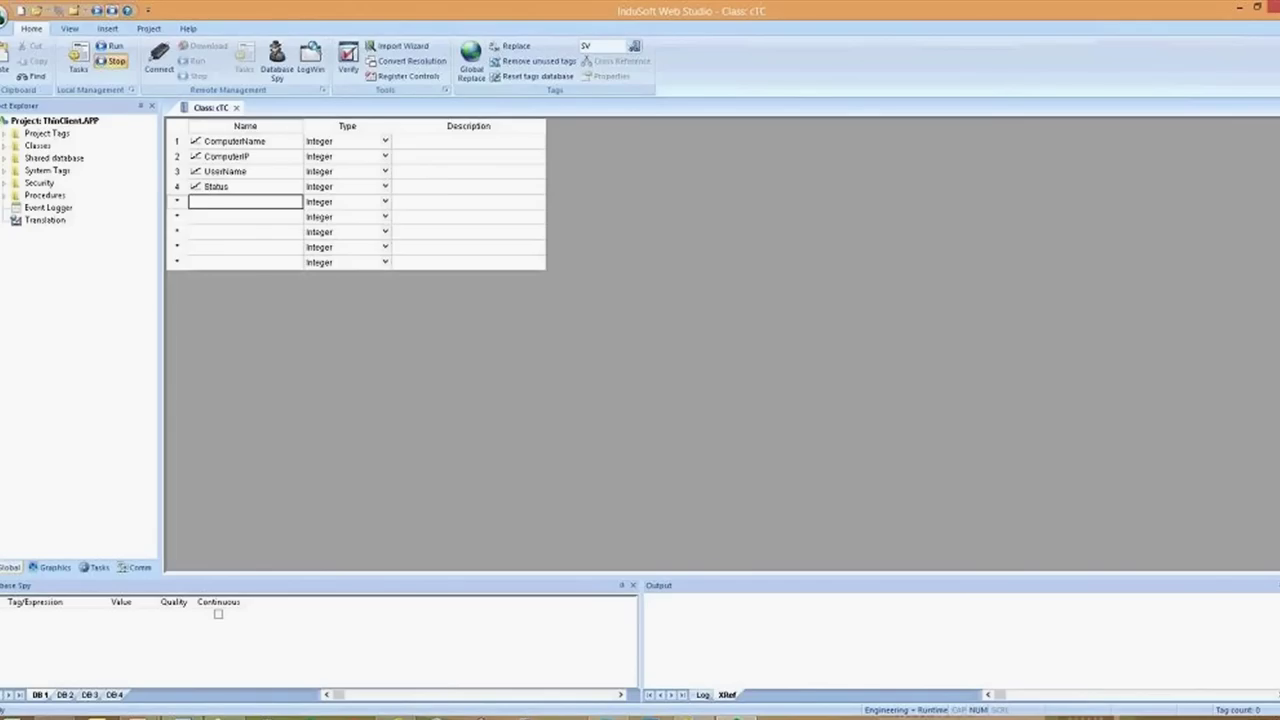
Review the four members and add a fifth member, HeartBeat
{"action": "left_click", "coordinate": [241, 146]}
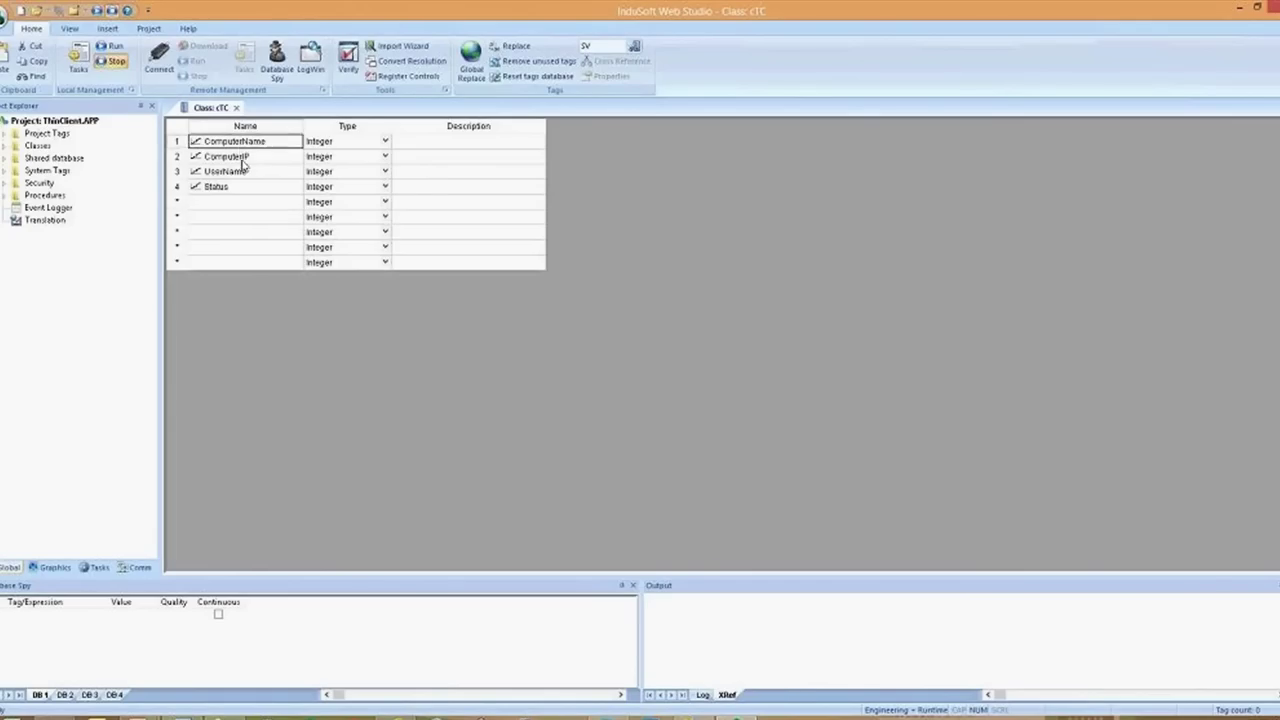
{"action": "left_click", "coordinate": [242, 158]}
{"action": "left_click", "coordinate": [245, 175]}
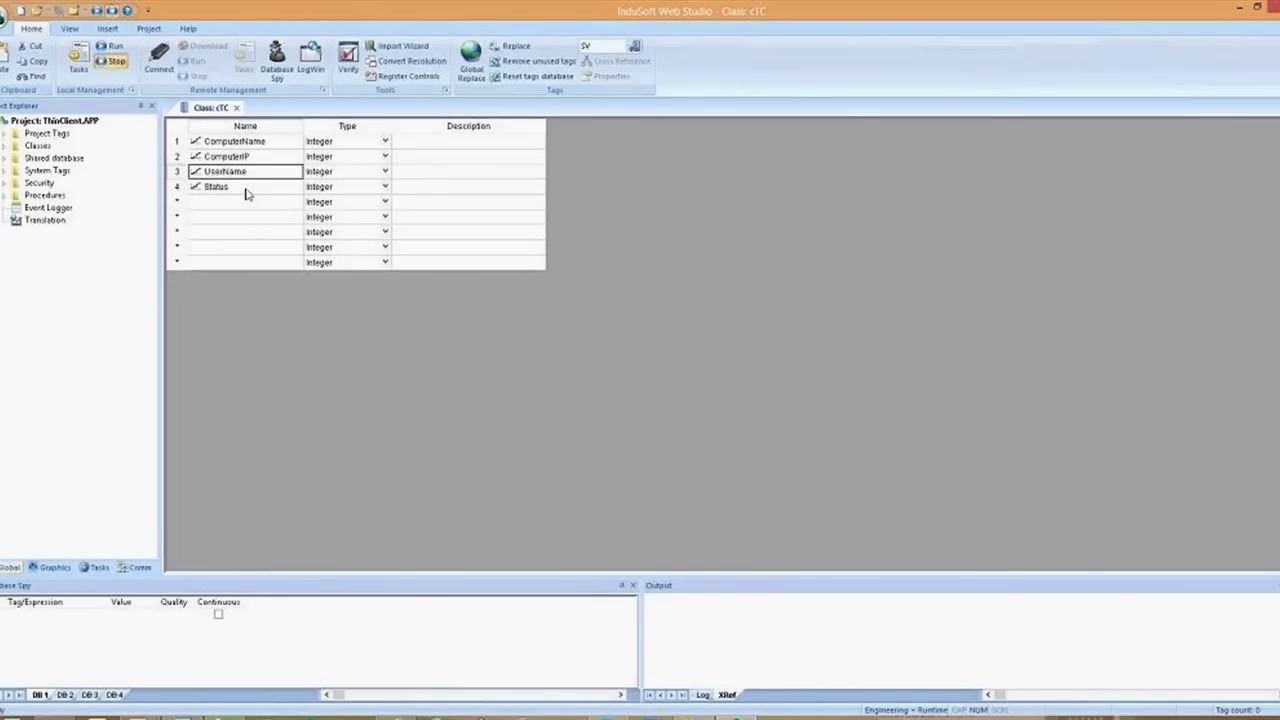
{"action": "left_click", "coordinate": [247, 189]}
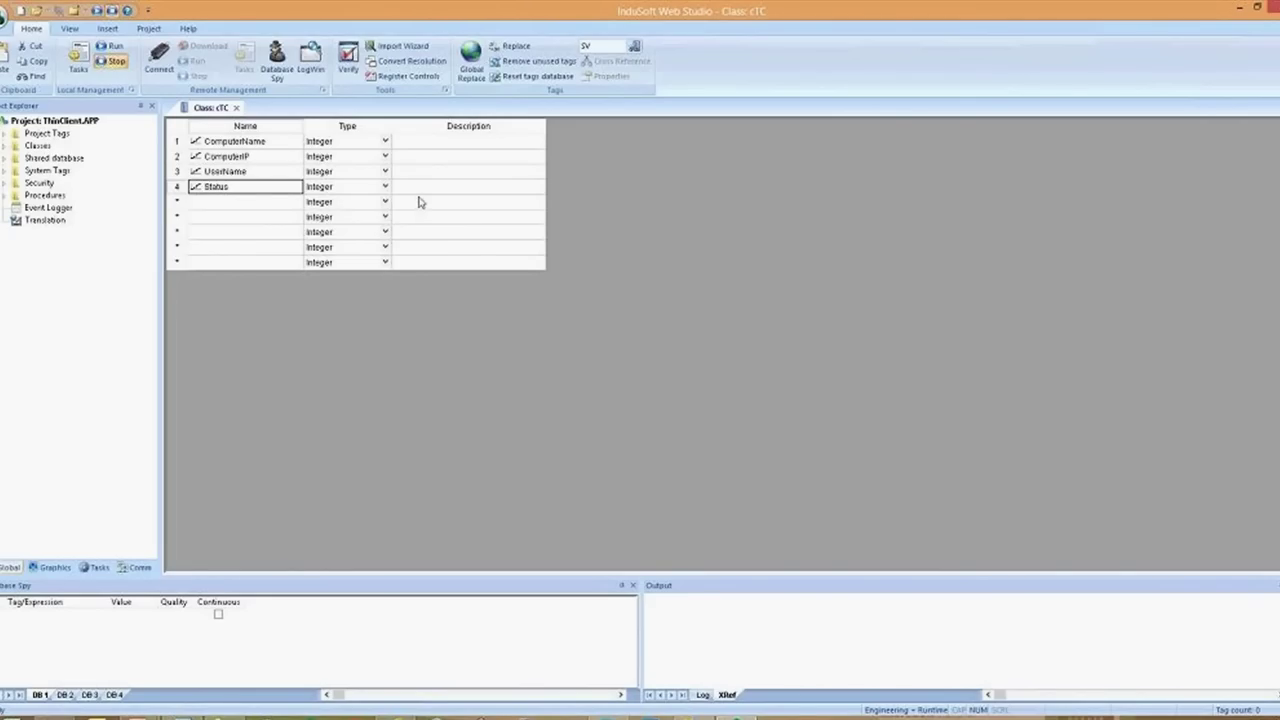
{"action": "left_click", "coordinate": [218, 203]}
{"action": "type", "text": "Hea"}
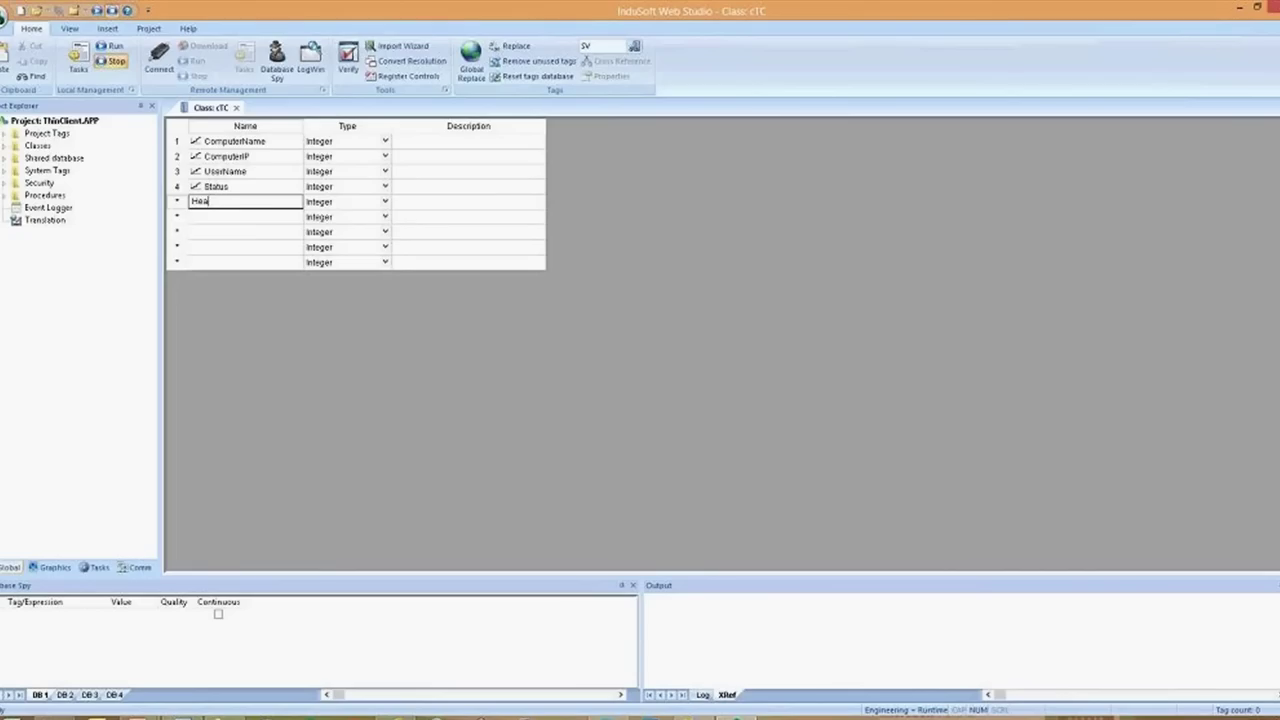
{"action": "type", "text": "rtBeat"}
{"action": "key", "text": "Return"}
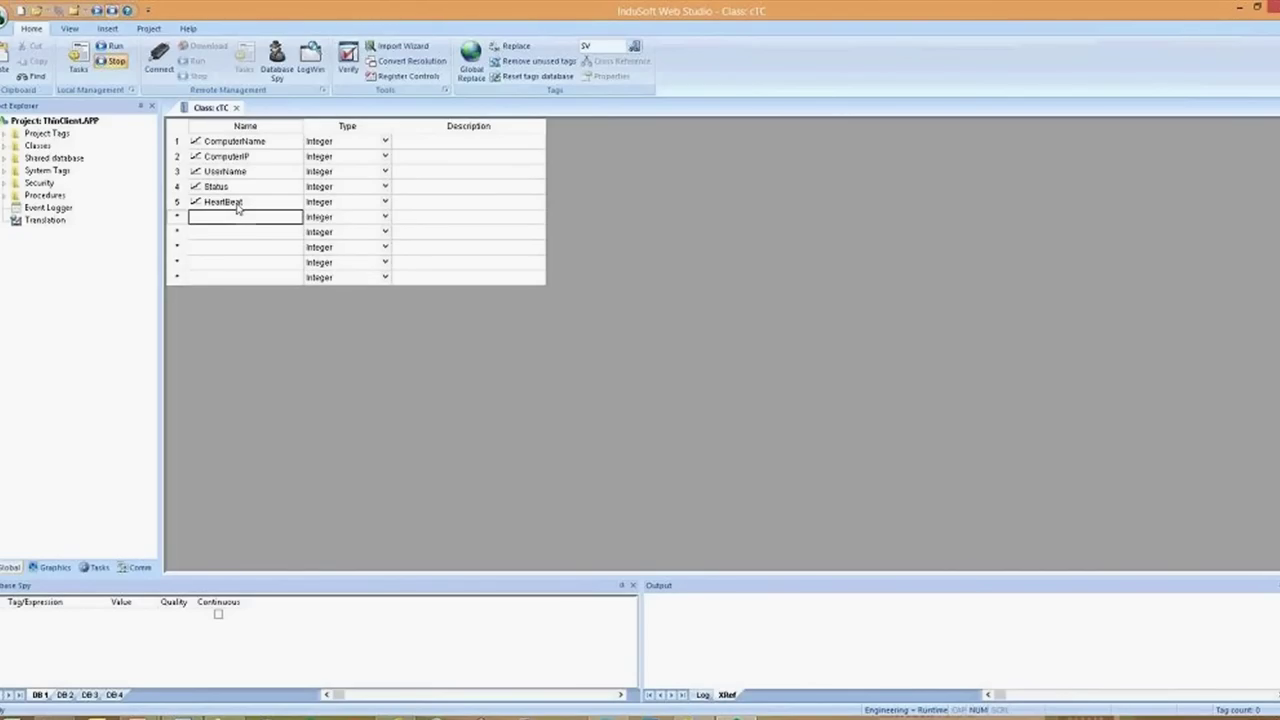
Set ComputerName, ComputerIP and UserName to String, close the class, and show cTC in the tree
{"action": "left_click", "coordinate": [329, 147]}
{"action": "key", "text": "s"}
{"action": "key", "text": "Down"}
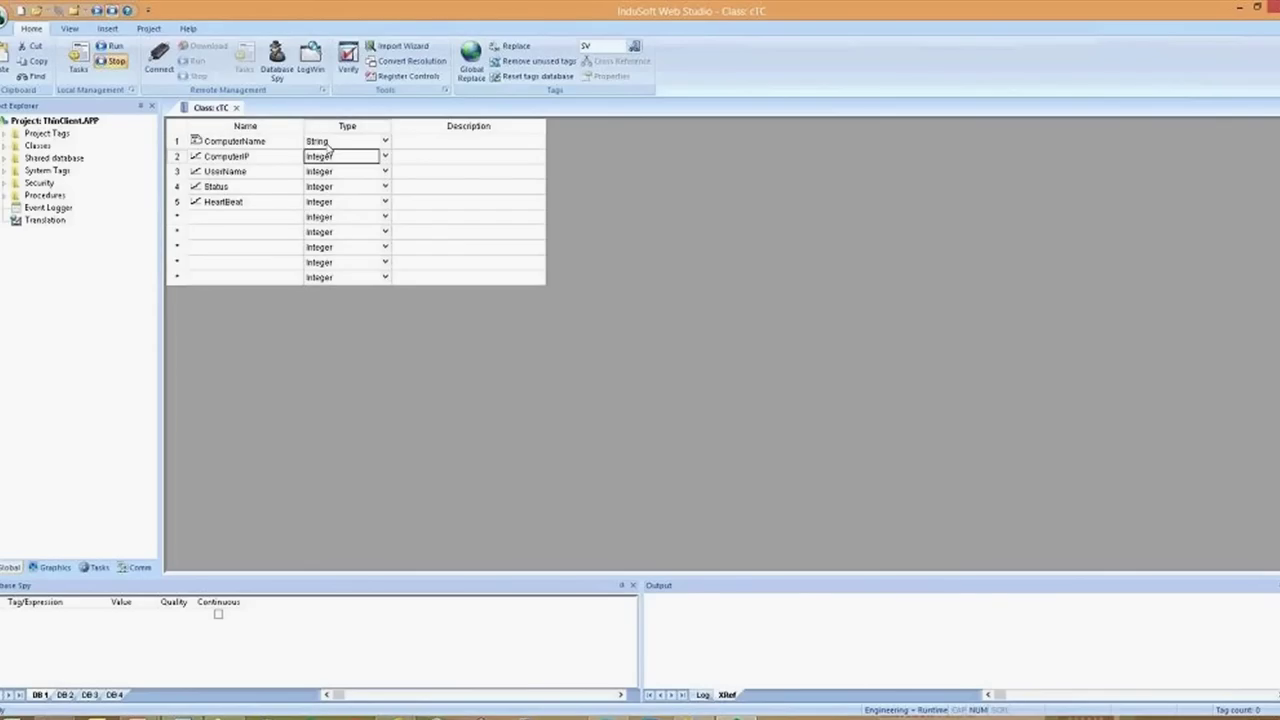
{"action": "key", "text": "s"}
{"action": "key", "text": "Down"}
{"action": "key", "text": "s"}
{"action": "key", "text": "Down"}
{"action": "key", "text": "Down"}
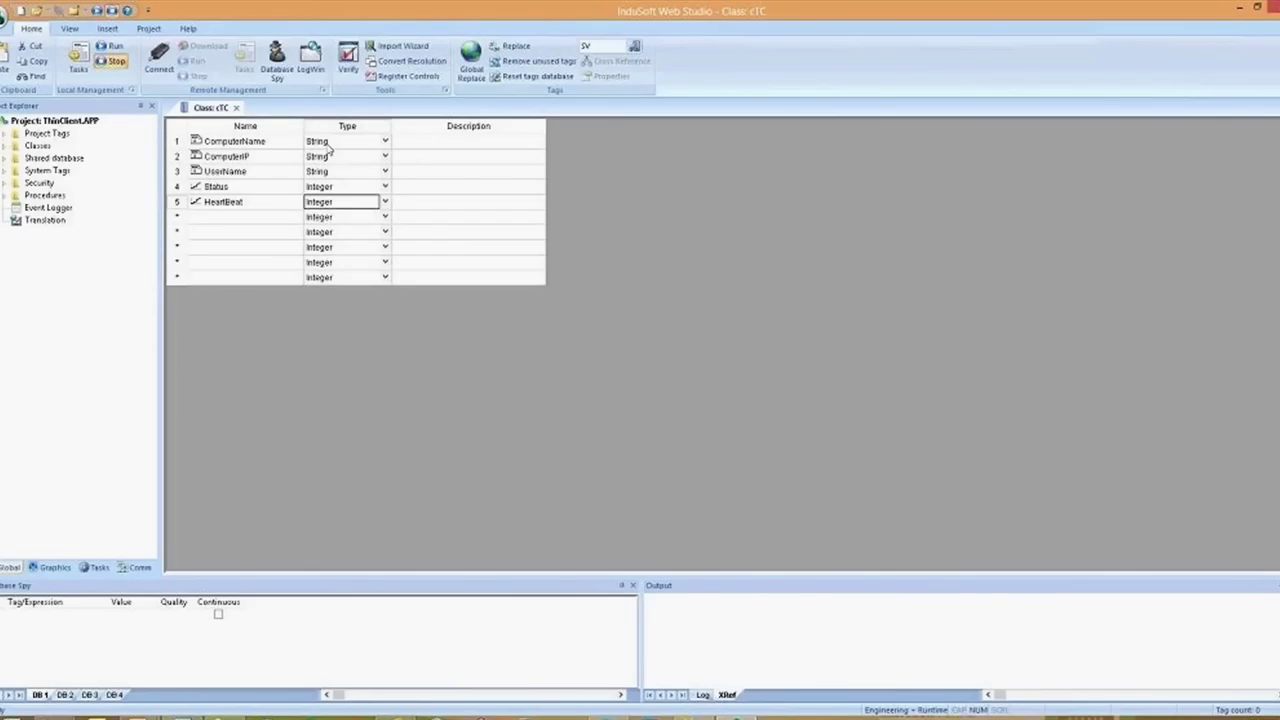
{"action": "left_click", "coordinate": [237, 108]}
{"action": "left_click", "coordinate": [5, 146]}
{"action": "left_click", "coordinate": [20, 159]}
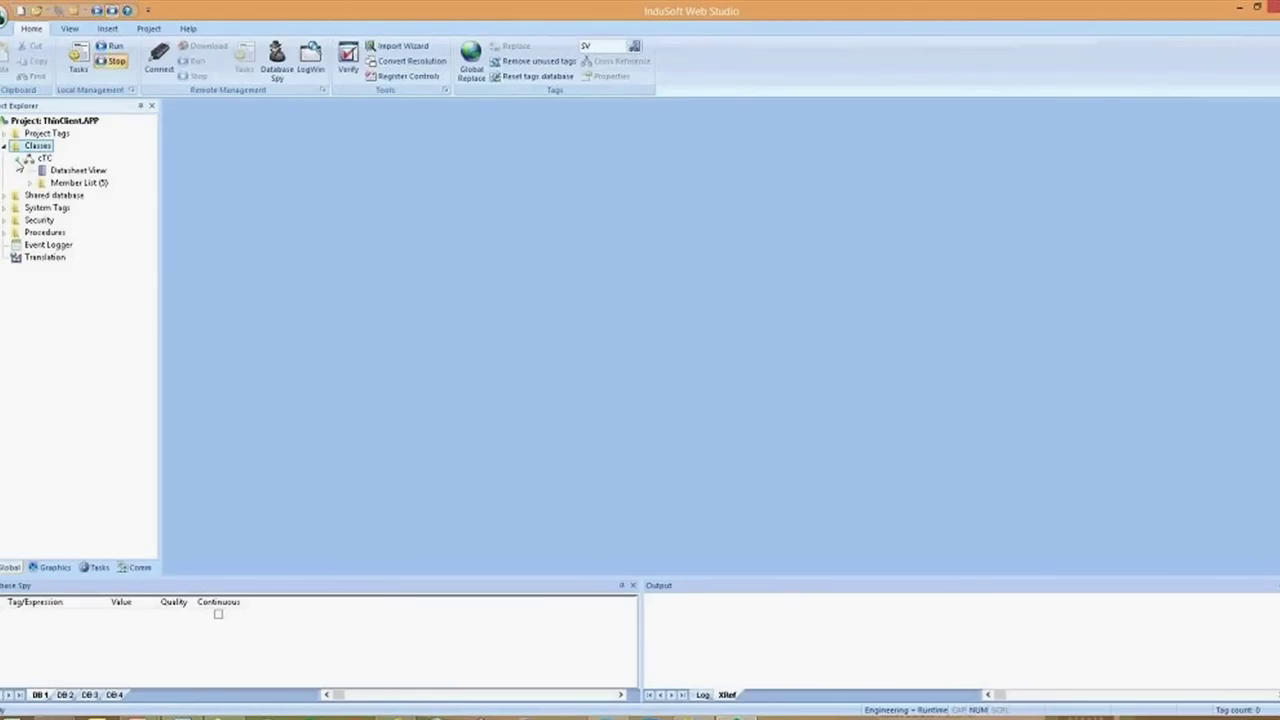
In the Project Tags datasheet, add tag TC of type cTC with array size 8
{"action": "left_click", "coordinate": [5, 133]}
{"action": "double_click", "coordinate": [55, 146]}
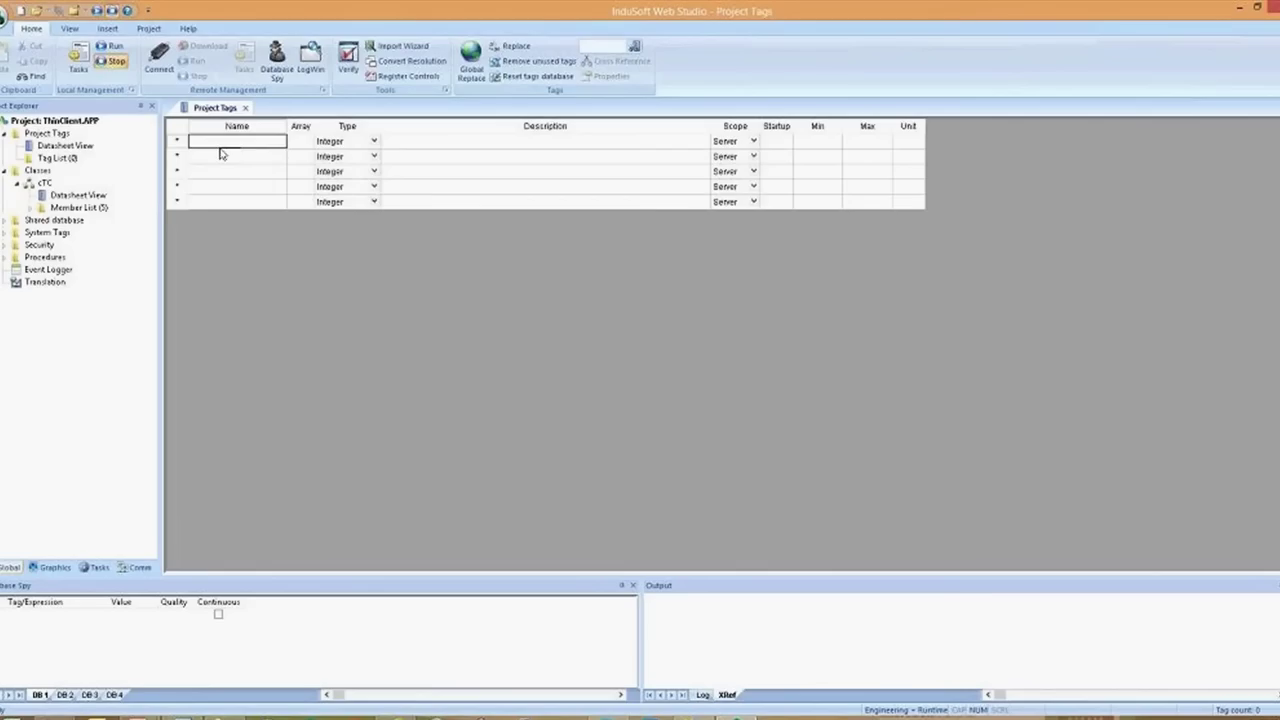
{"action": "type", "text": "TC"}
{"action": "key", "text": "Return"}
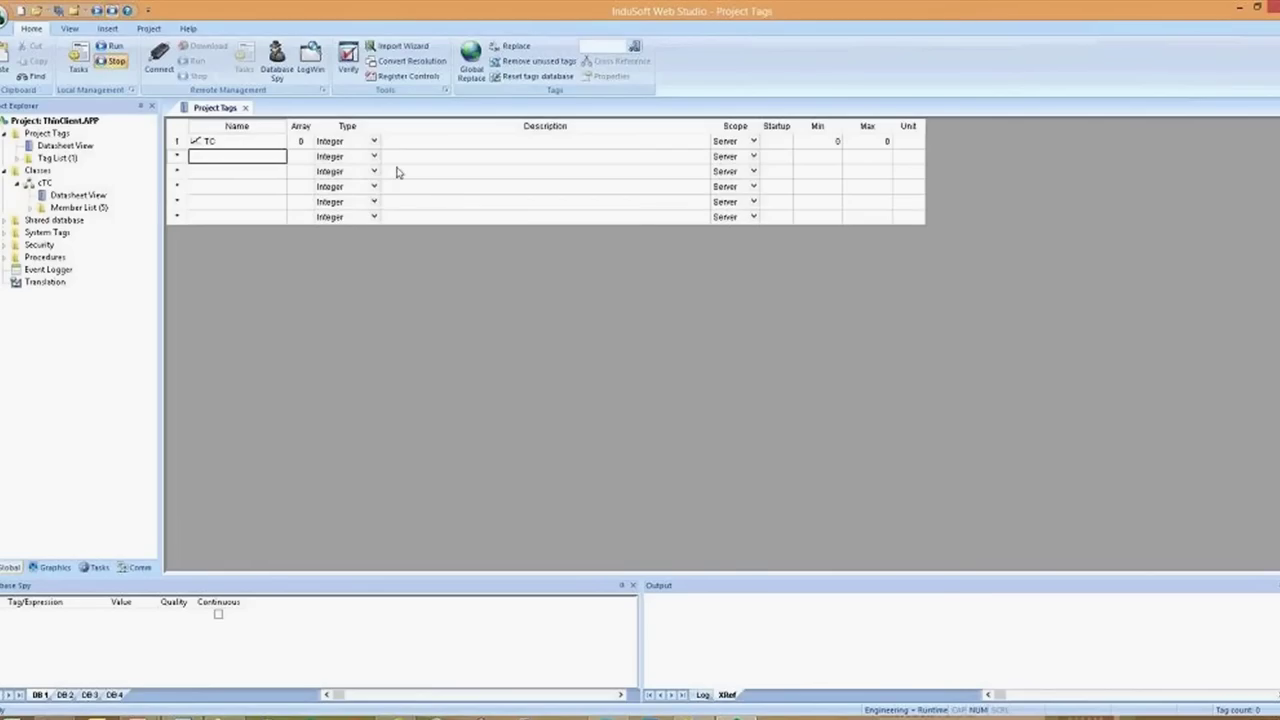
{"action": "left_click", "coordinate": [330, 141]}
{"action": "left_click", "coordinate": [374, 141]}
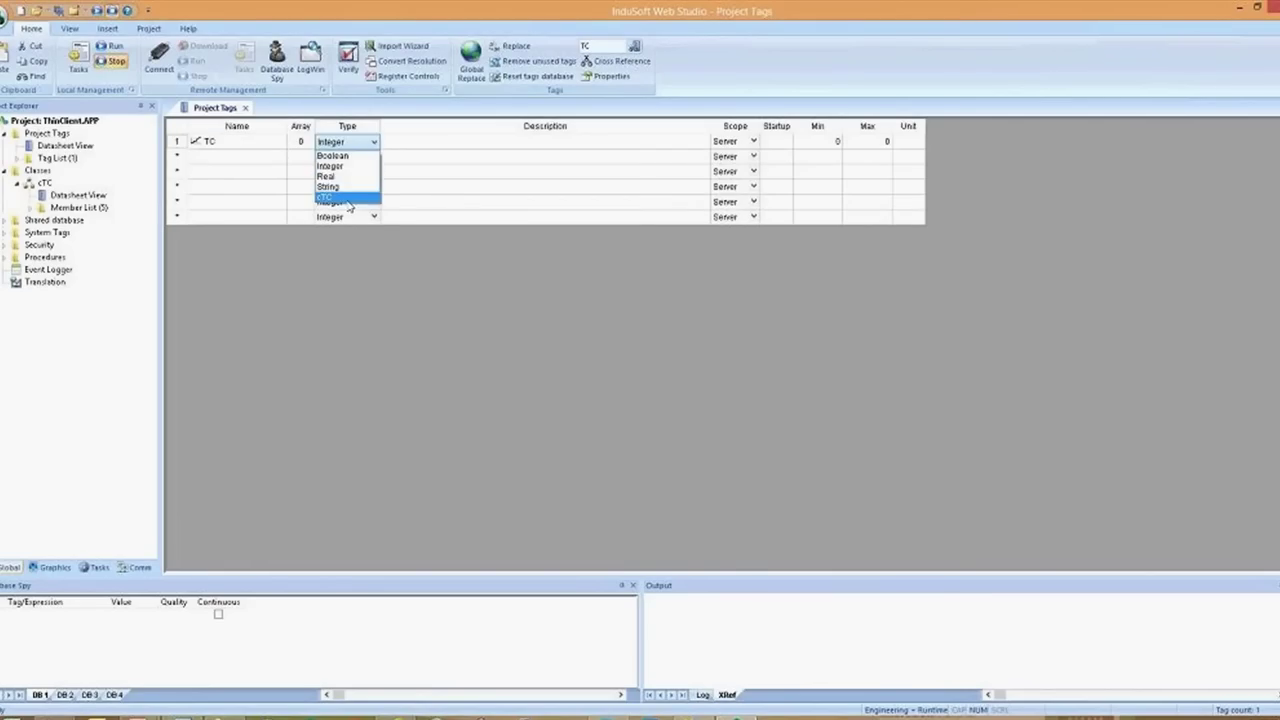
{"action": "left_click", "coordinate": [330, 206]}
{"action": "left_click", "coordinate": [300, 142]}
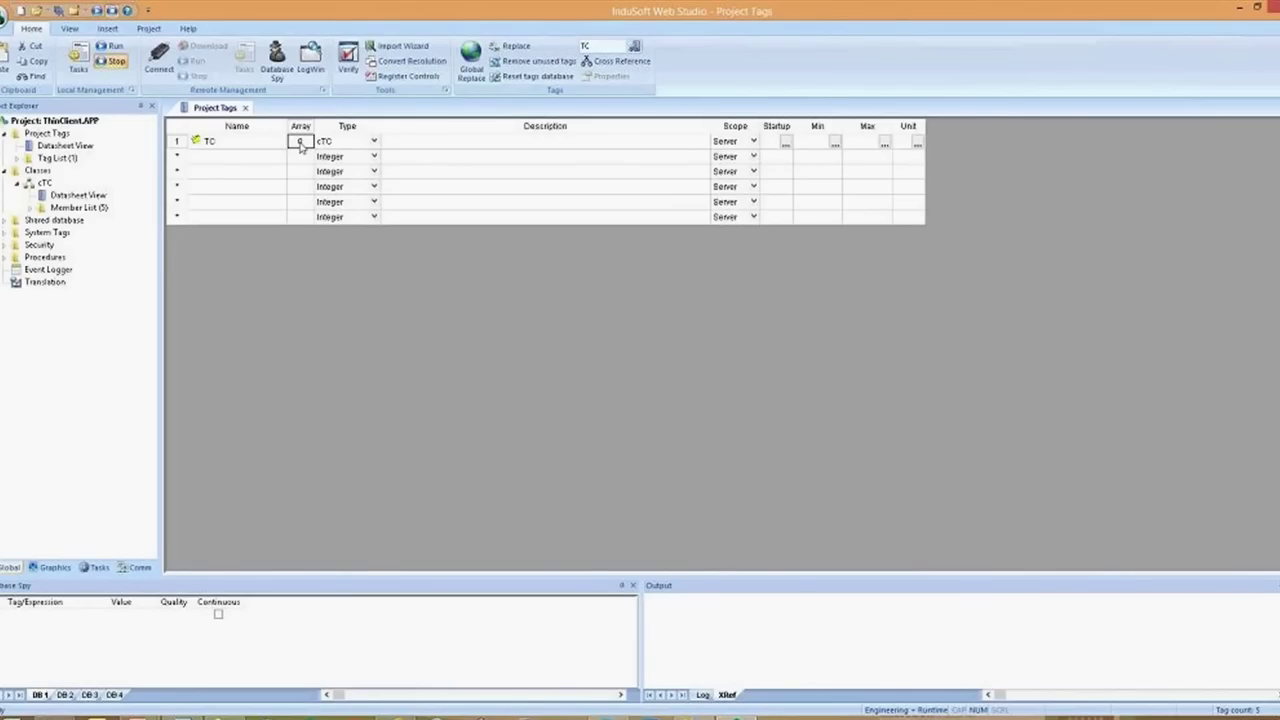
{"action": "type", "text": "8"}
{"action": "key", "text": "Return"}
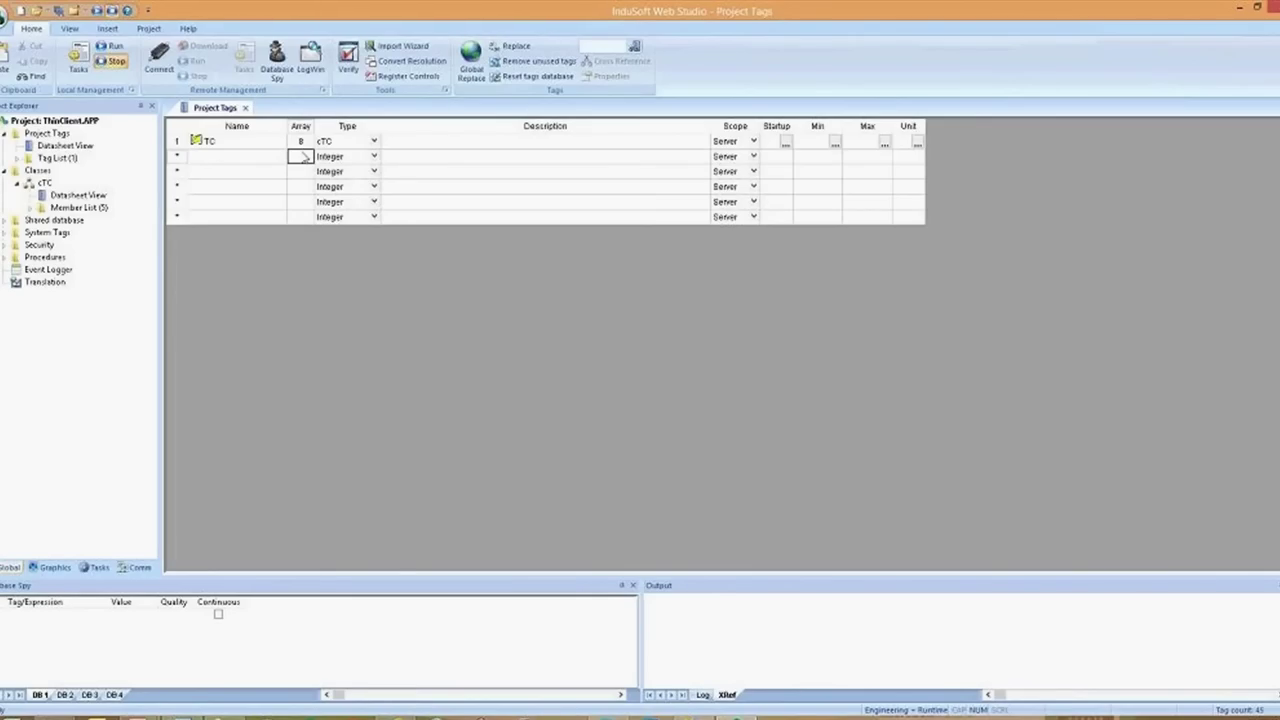
Add Database Spy watches for TC[1].username and TC[2].username
{"action": "left_click", "coordinate": [39, 619]}
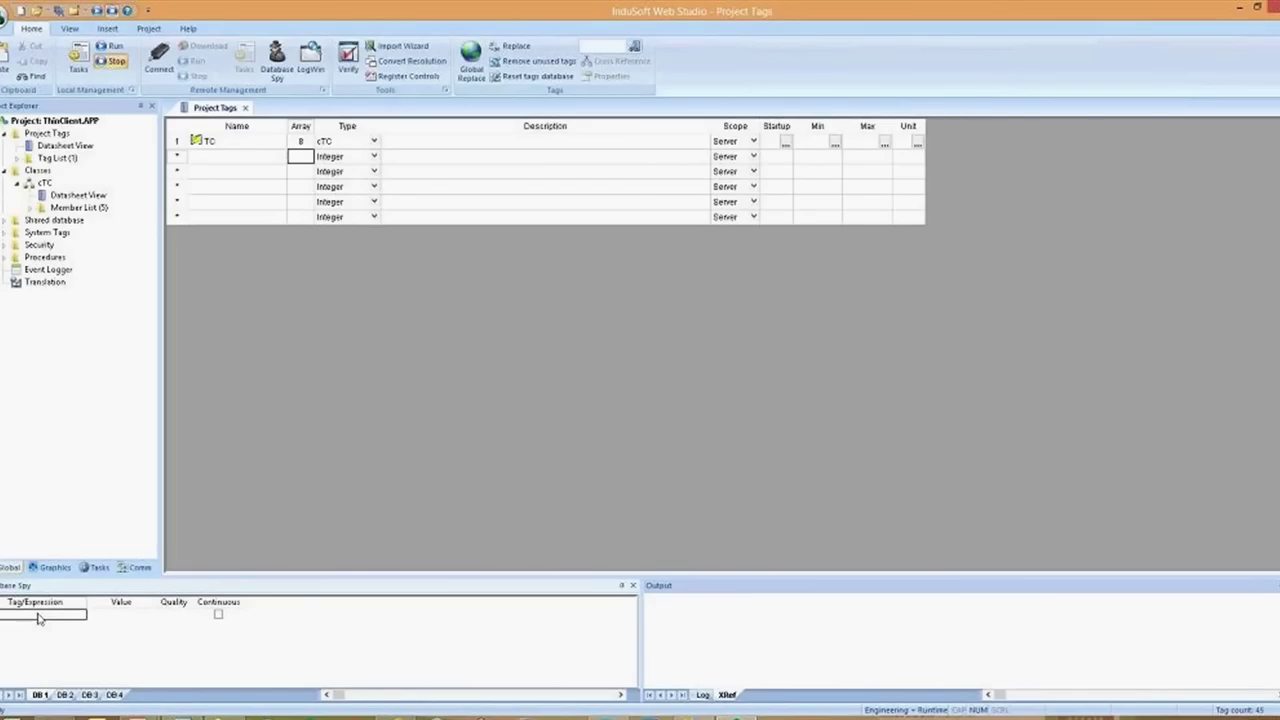
{"action": "type", "text": "[1]"}
{"action": "type", "text": ".ui"}
{"action": "type", "text": "ername"}
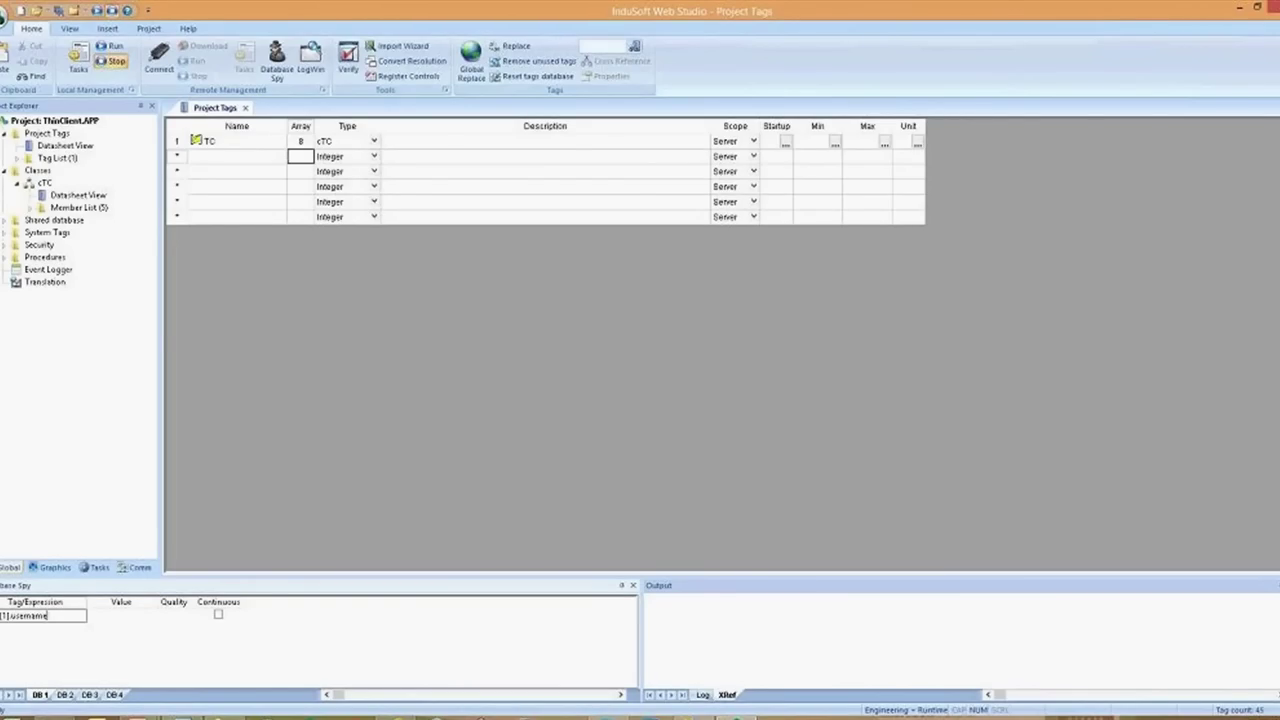
{"action": "key", "text": "Return"}
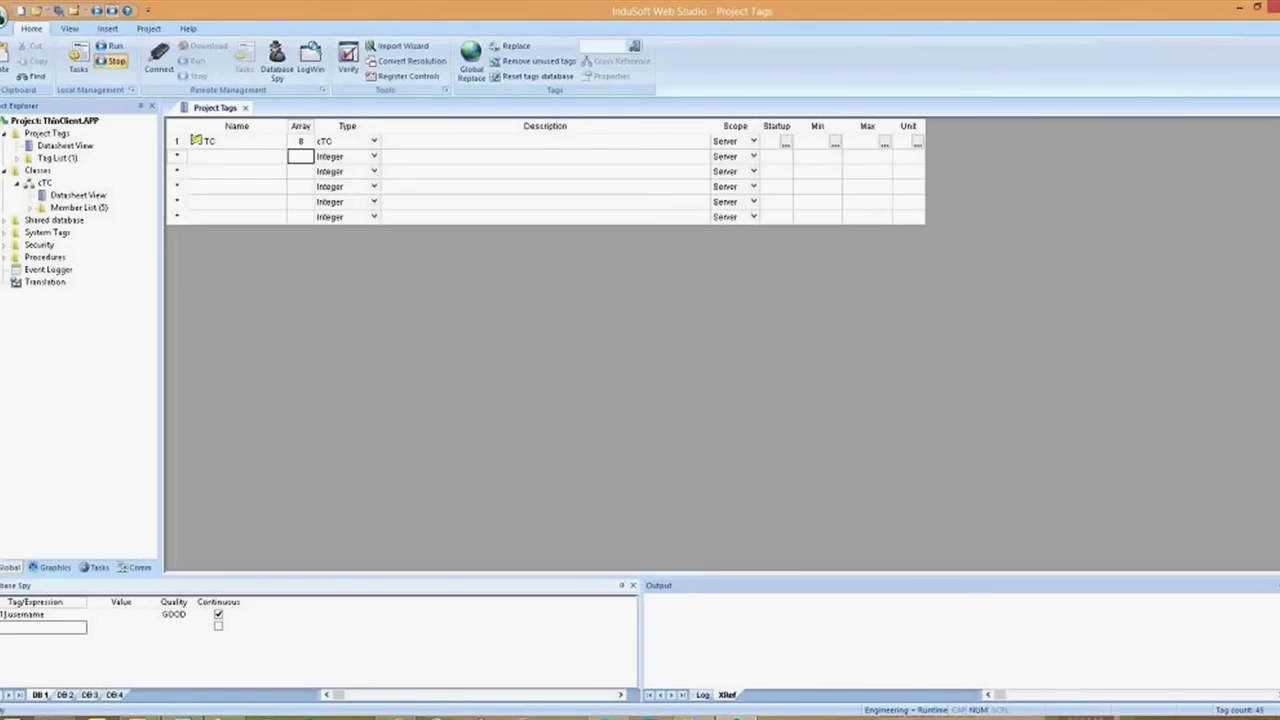
{"action": "type", "text": "TC[2].username"}
{"action": "key", "text": "Return"}
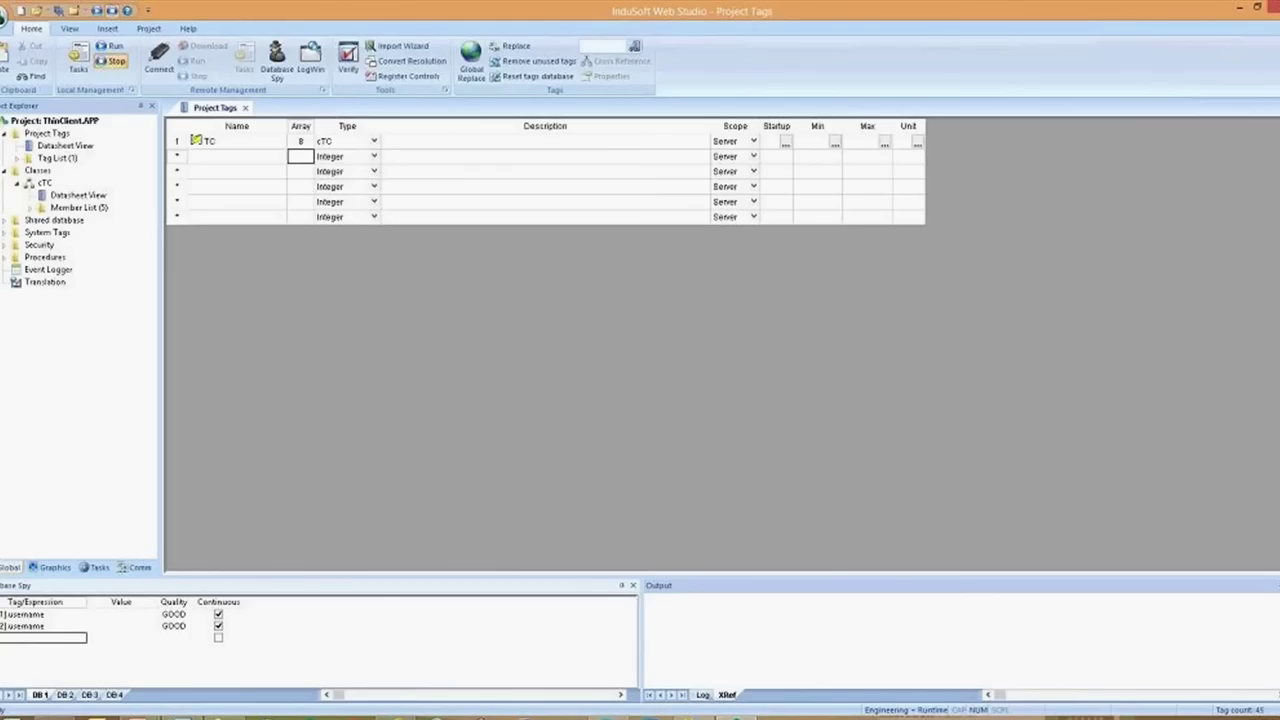
{"action": "left_click", "coordinate": [20, 626]}
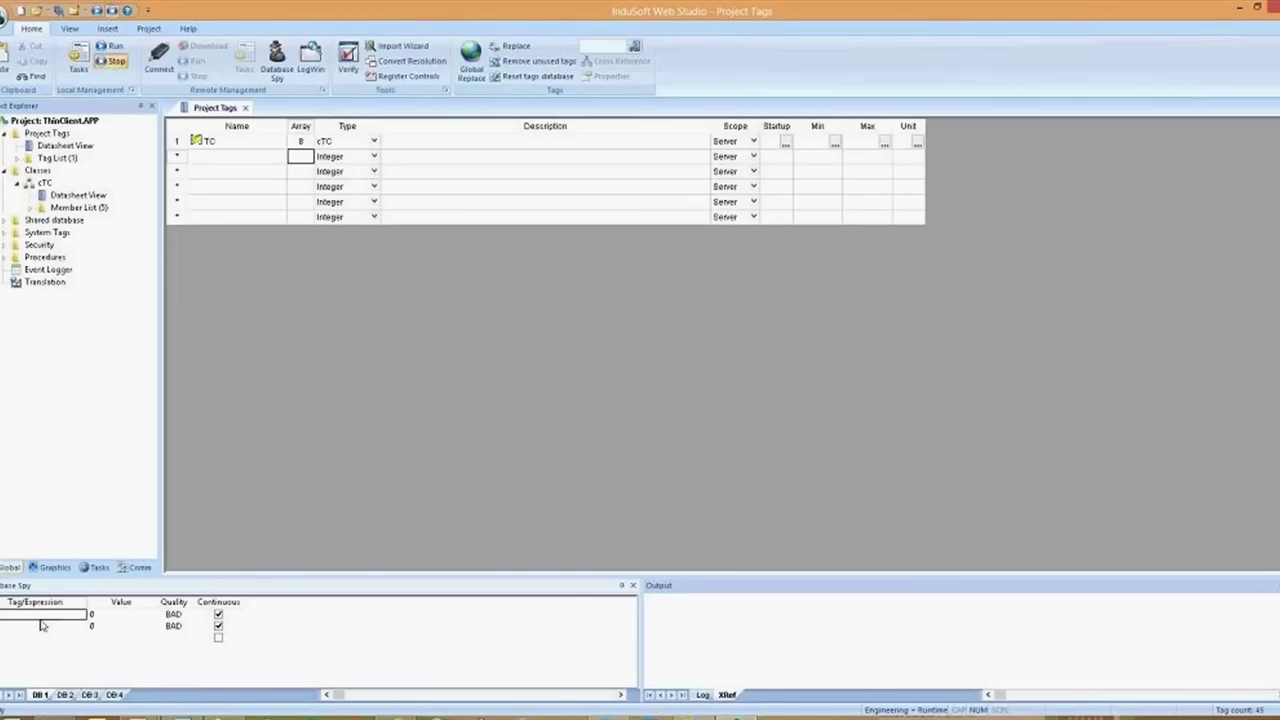
Open the Graphics Script and declare Dim id inside Graphics_OnStart
{"action": "left_click", "coordinate": [50, 568]}
{"action": "double_click", "coordinate": [51, 183]}
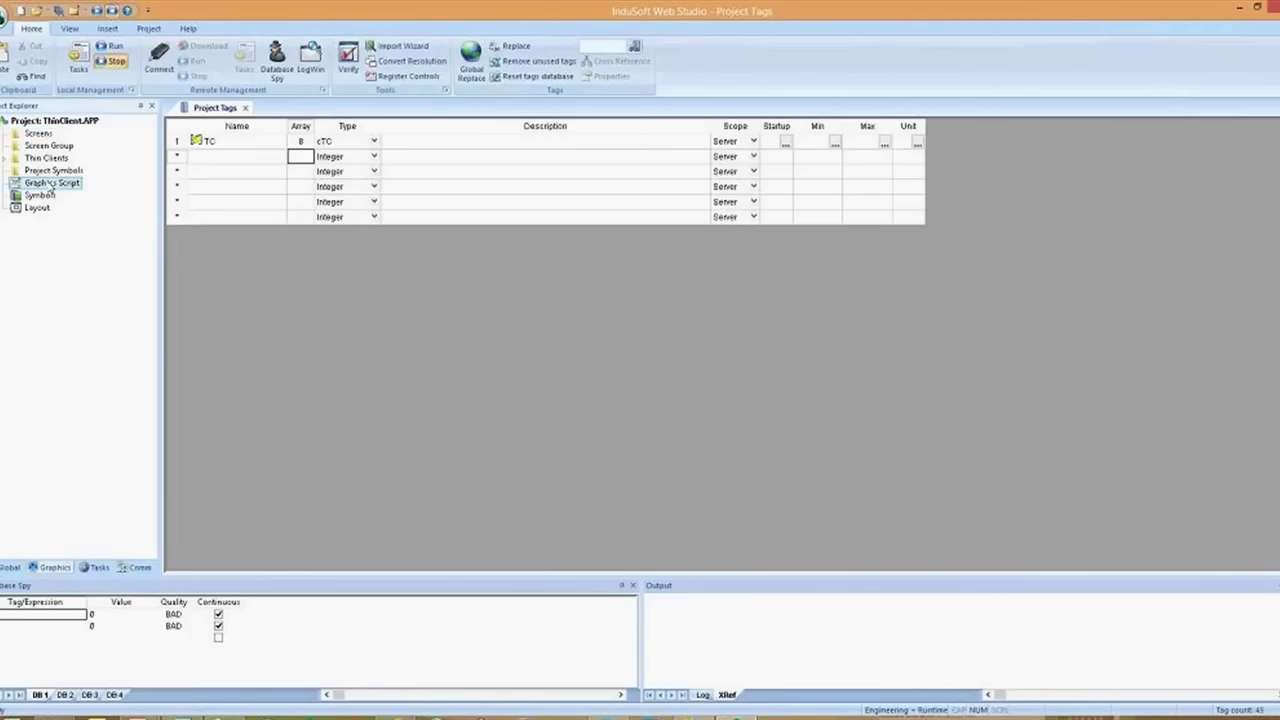
{"action": "left_click", "coordinate": [215, 218]}
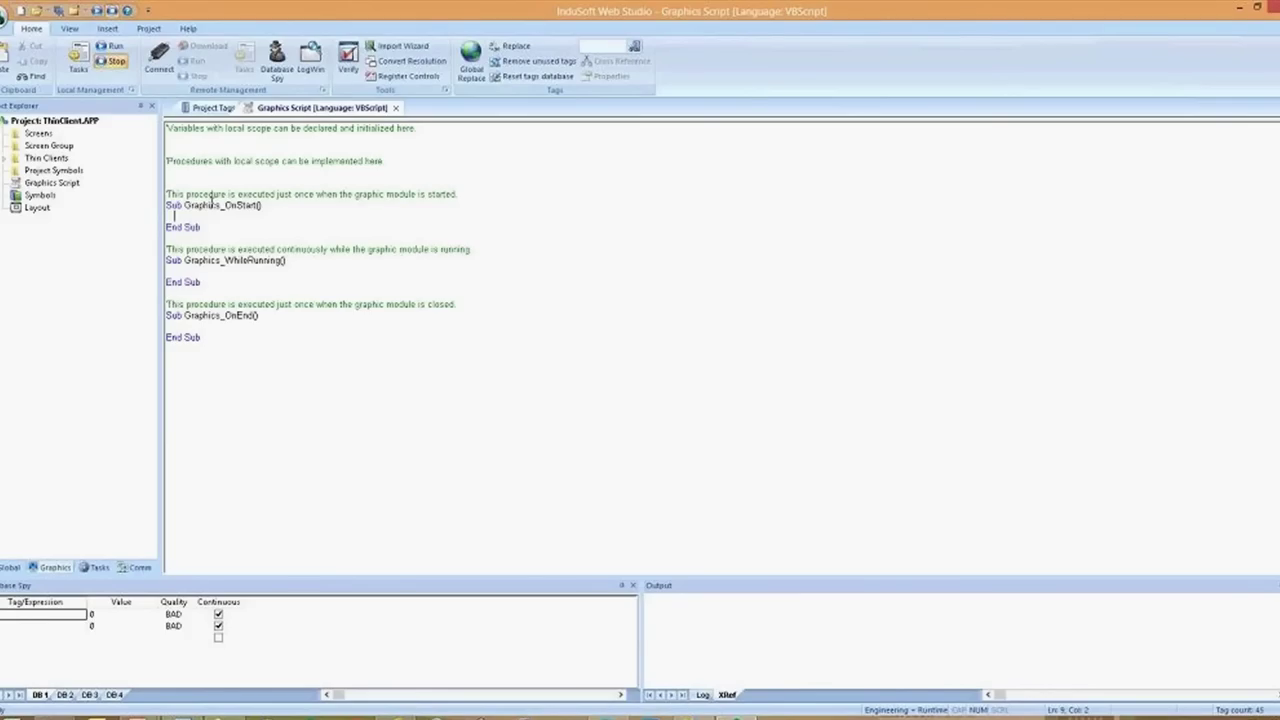
{"action": "type", "text": "Dim"}
{"action": "key", "text": "BackSpace"}
{"action": "type", "text": "id"}
{"action": "key", "text": "Return"}
Write a For id=1 To $TC->Size … Next loop with a blank line inside
{"action": "type", "text": "For id=1"}
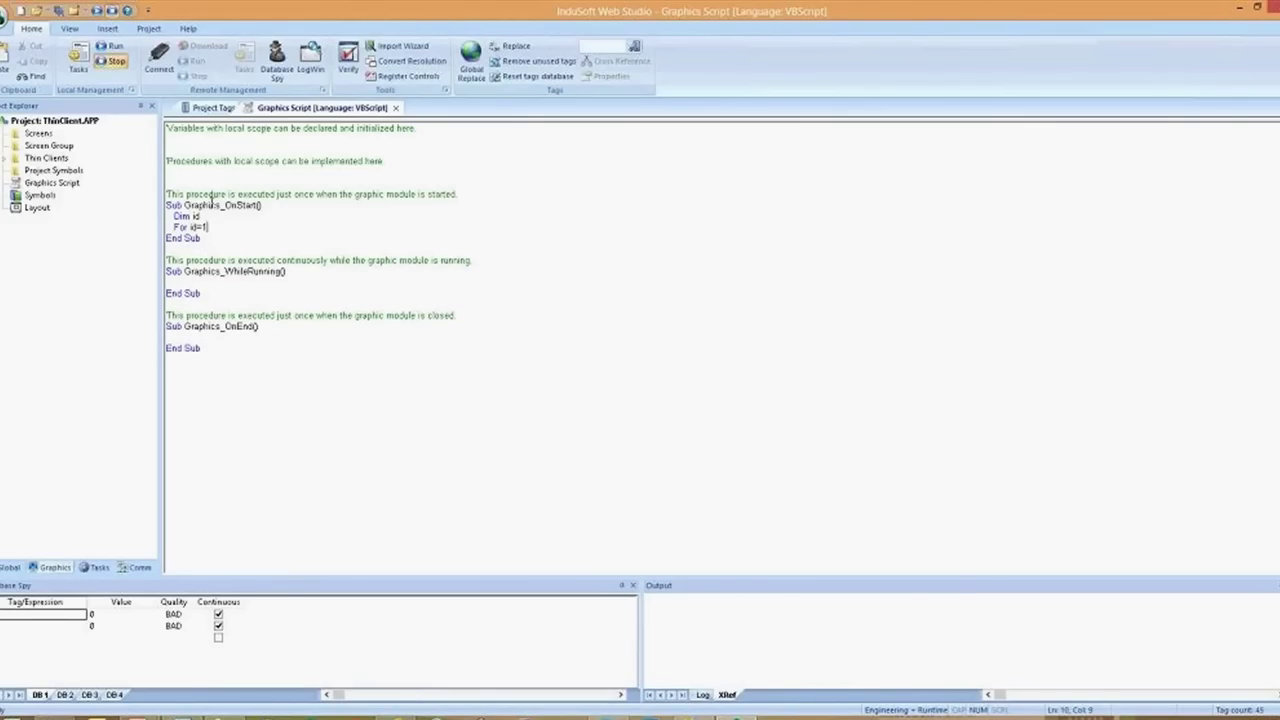
{"action": "type", "text": " To $TC"}
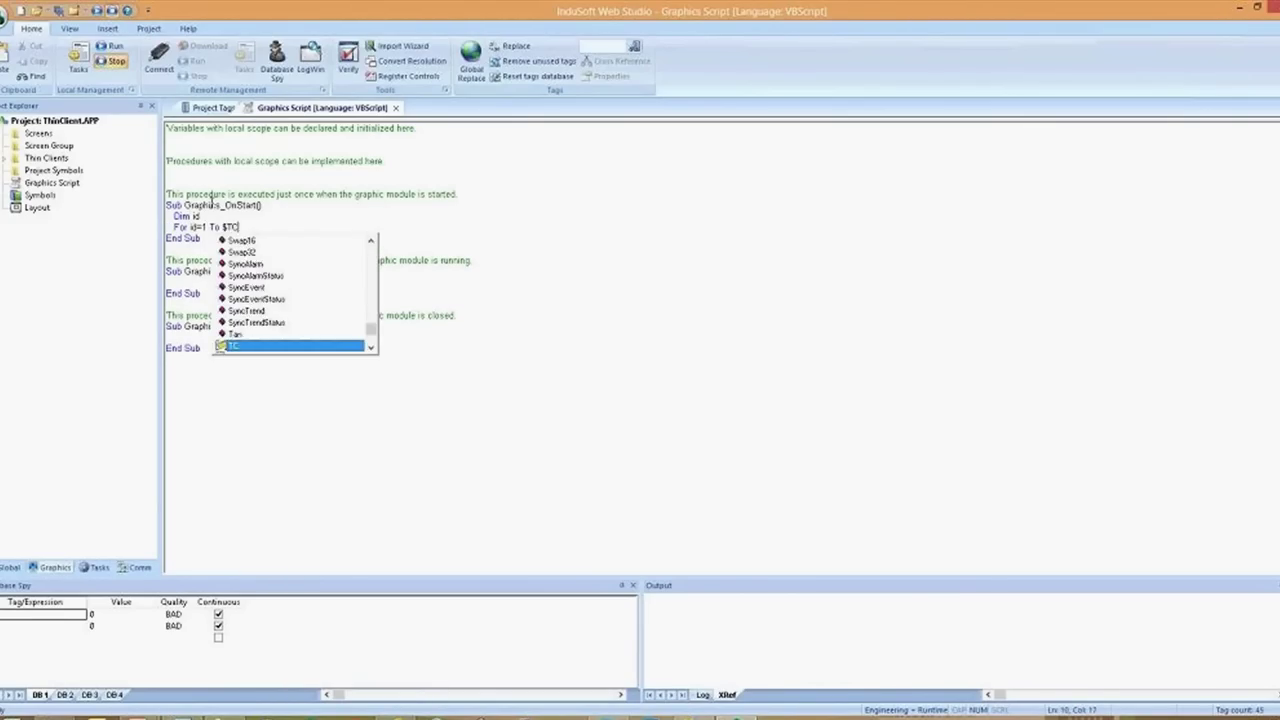
{"action": "type", "text": "->"}
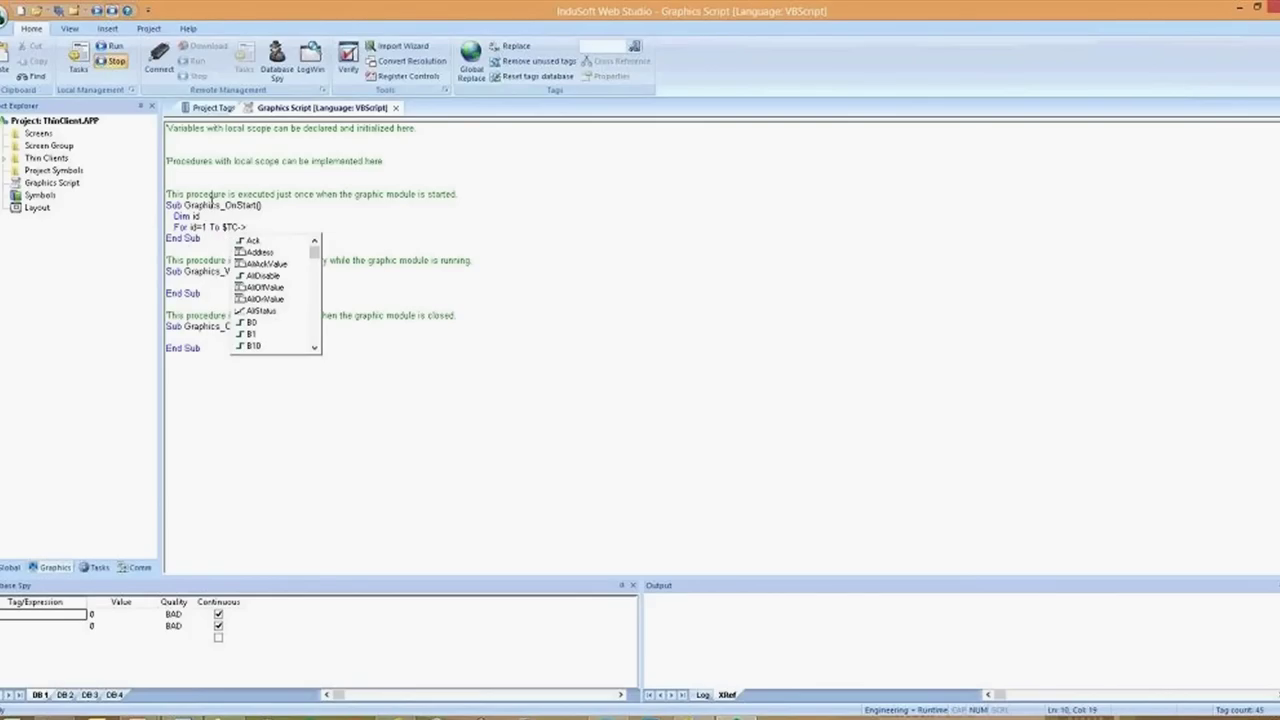
{"action": "type", "text": "Si"}
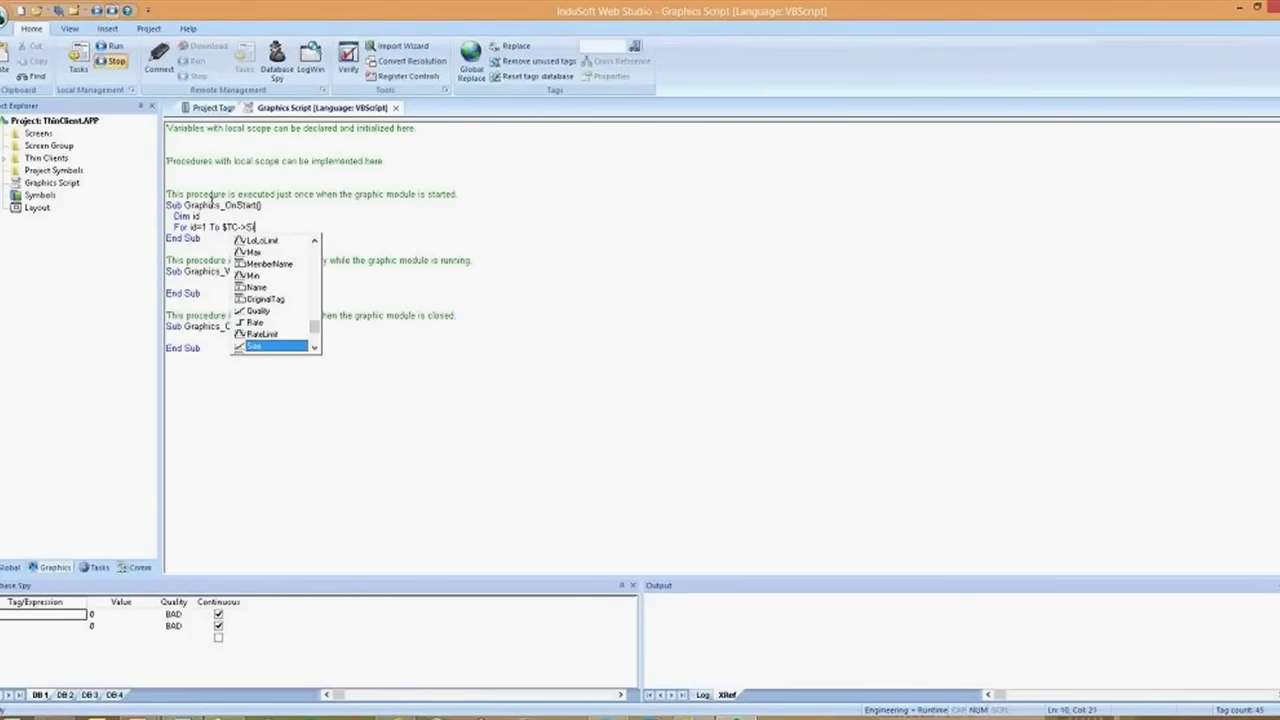
{"action": "key", "text": "Return"}
{"action": "type", "text": "N"}
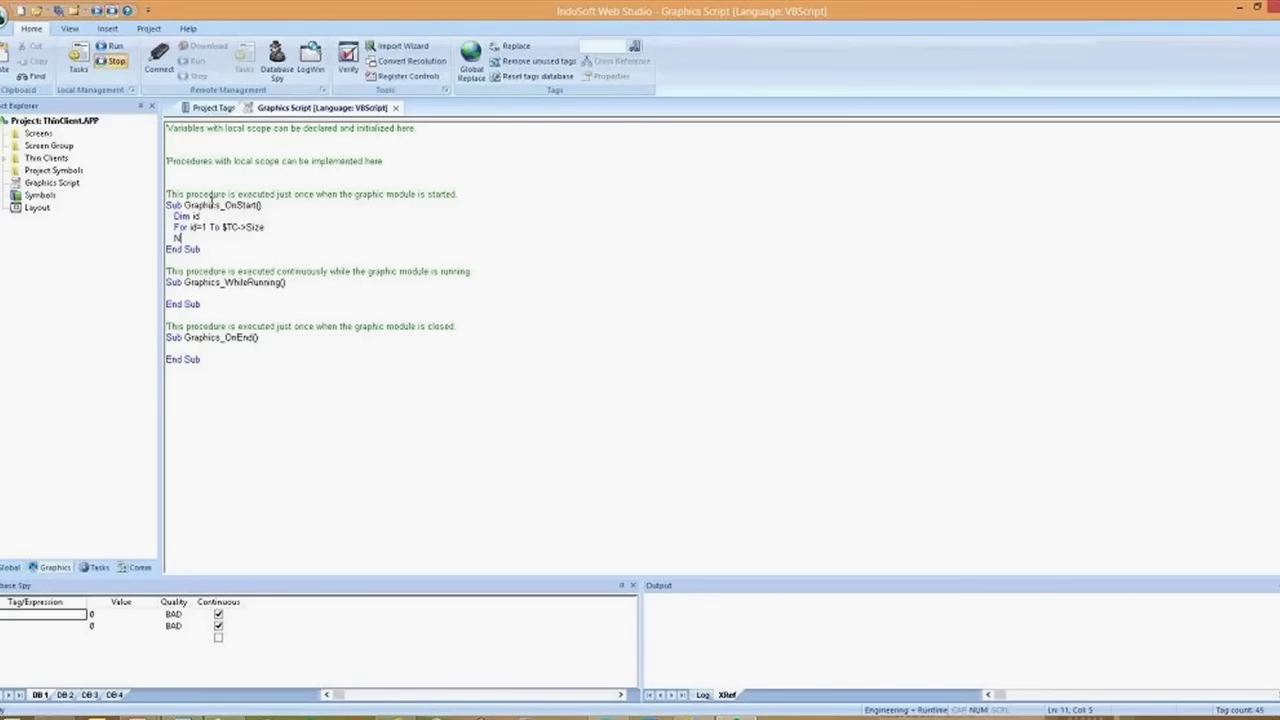
{"action": "type", "text": "ext"}
{"action": "key", "text": "Up"}
{"action": "key", "text": "End"}
{"action": "key", "text": "Return"}
{"action": "type", "text": "If "}
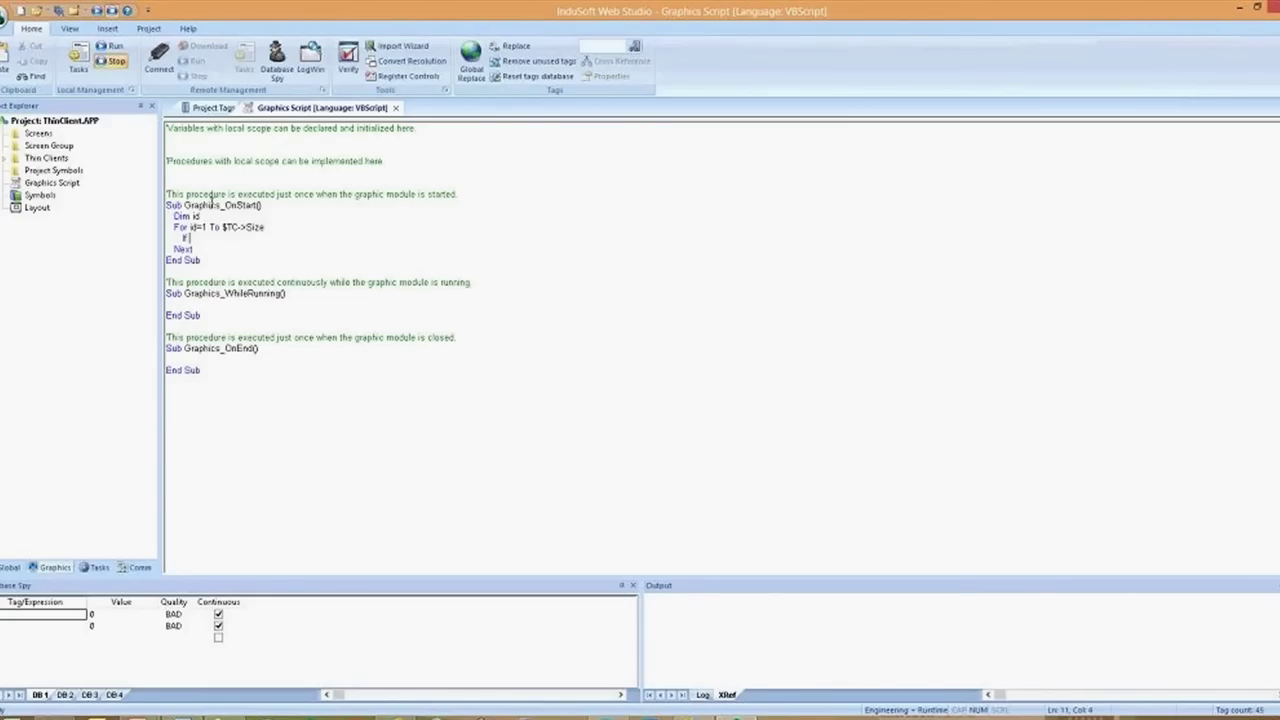
{"action": "type", "text": "$"}
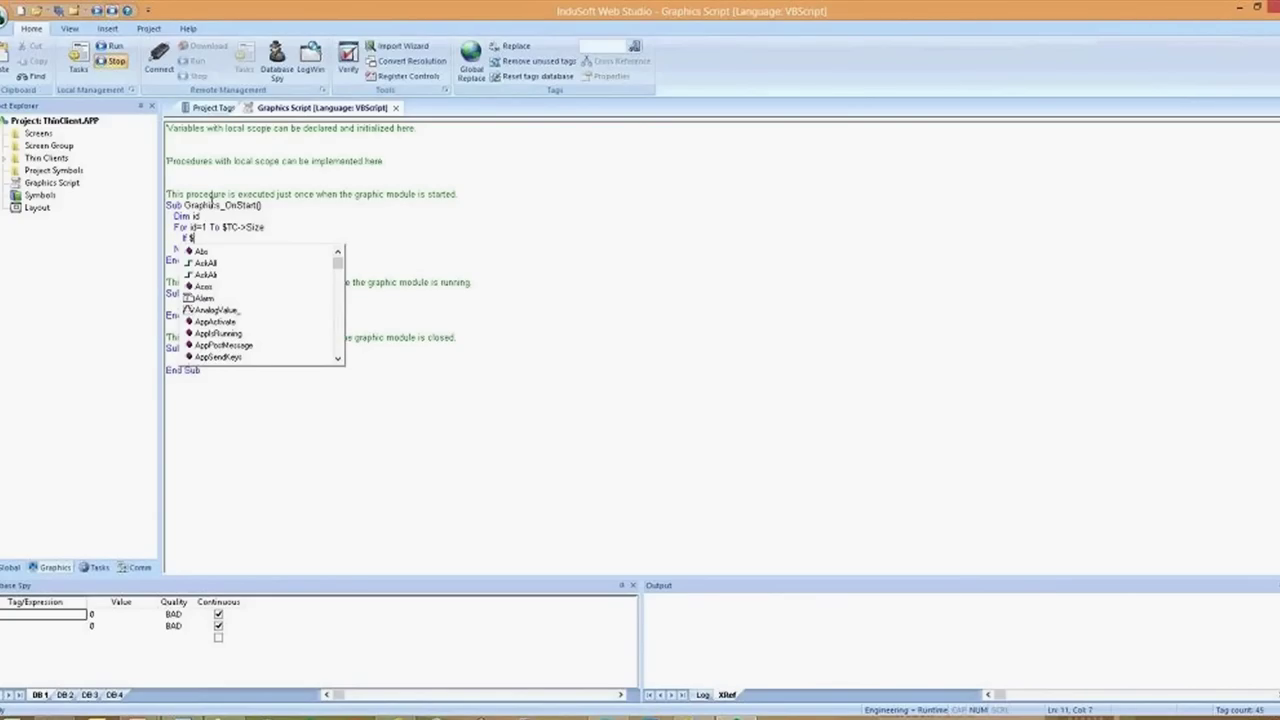
{"action": "key", "text": "BackSpace"}
{"action": "key", "text": "BackSpace"}
{"action": "key", "text": "BackSpace"}
{"action": "key", "text": "BackSpace"}
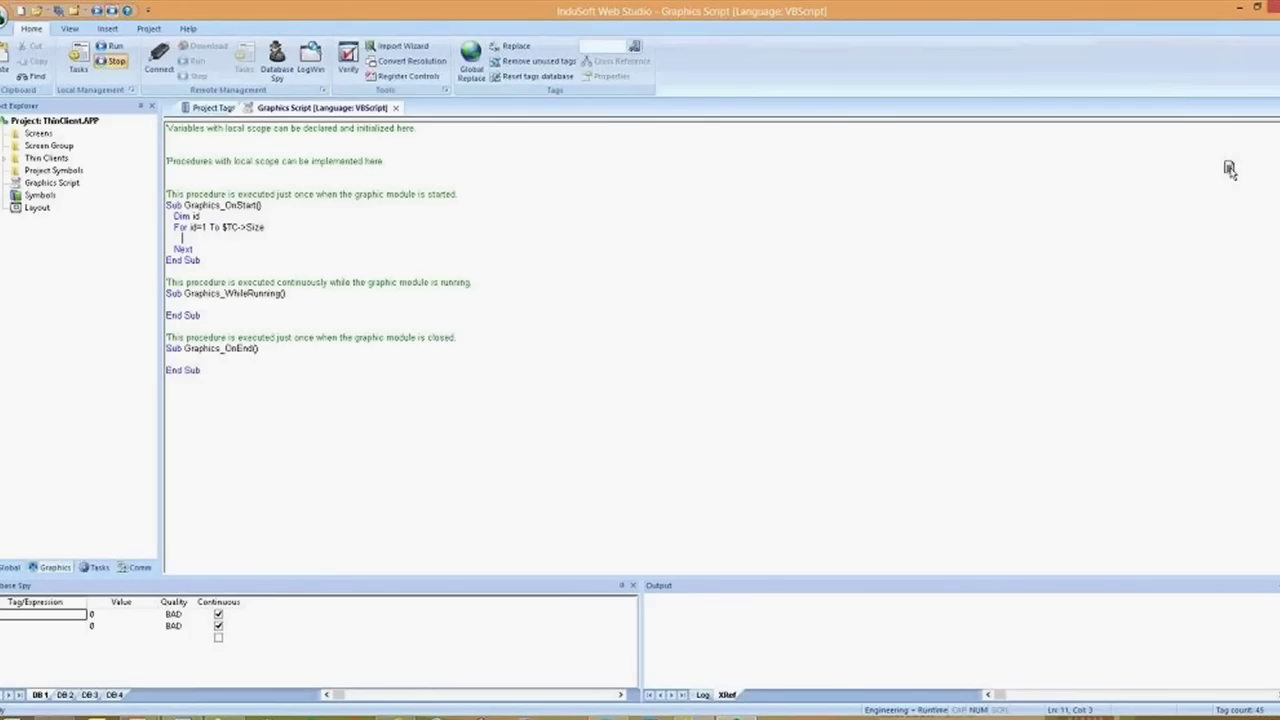
Dock the Graphics Script beside Project Tags and narrow Description to reveal the Scope column
{"action": "left_click_drag", "start_coordinate": [320, 107], "coordinate": [1000, 330]}
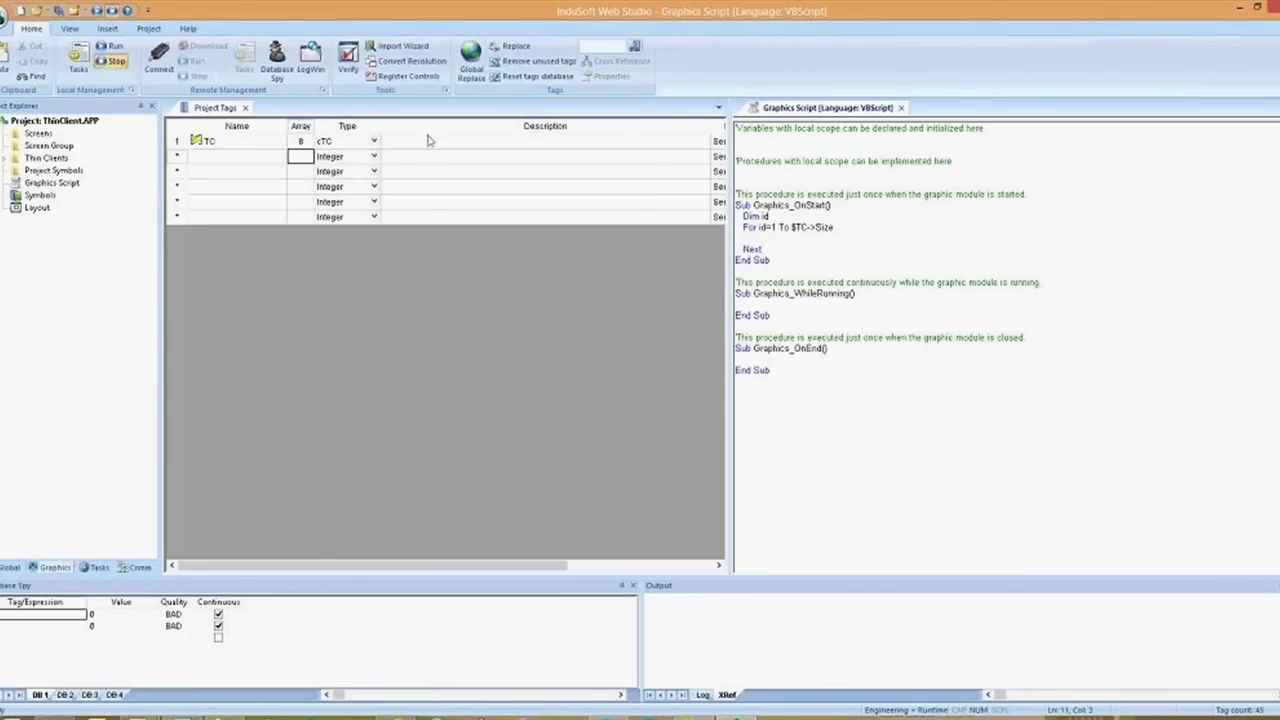
{"action": "left_click_drag", "start_coordinate": [712, 127], "coordinate": [580, 148]}
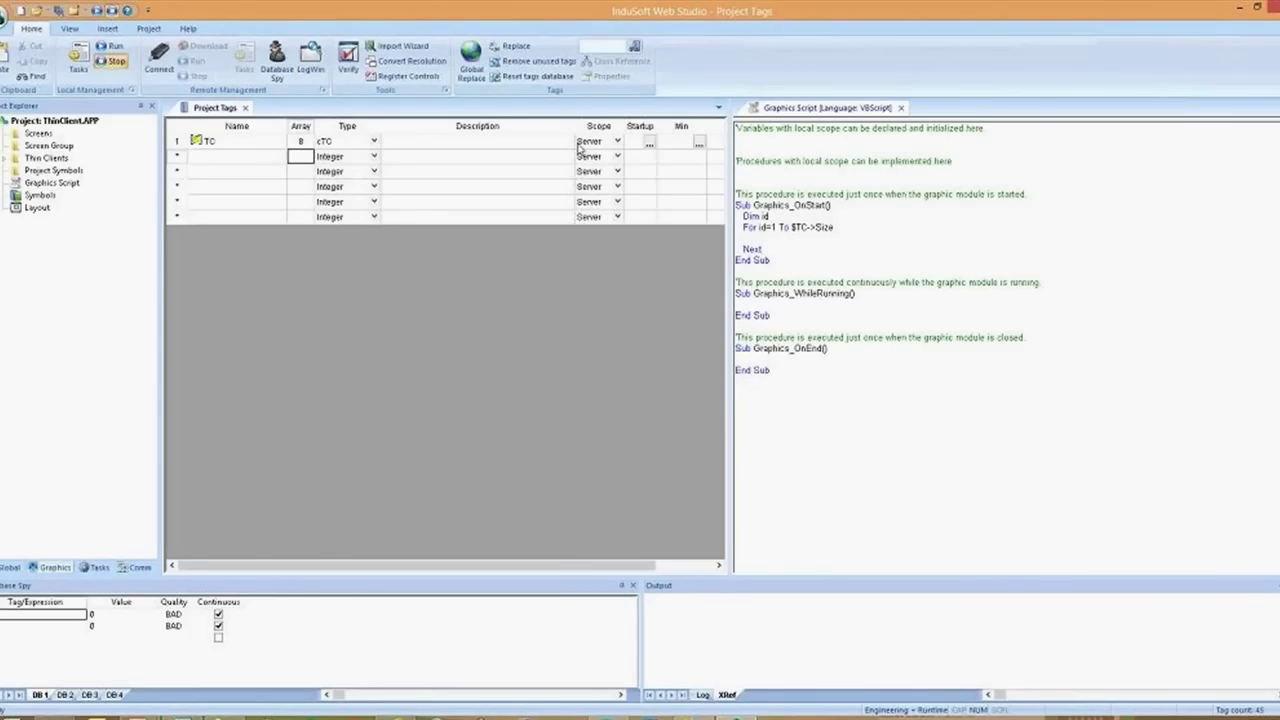
{"action": "left_click", "coordinate": [757, 297]}
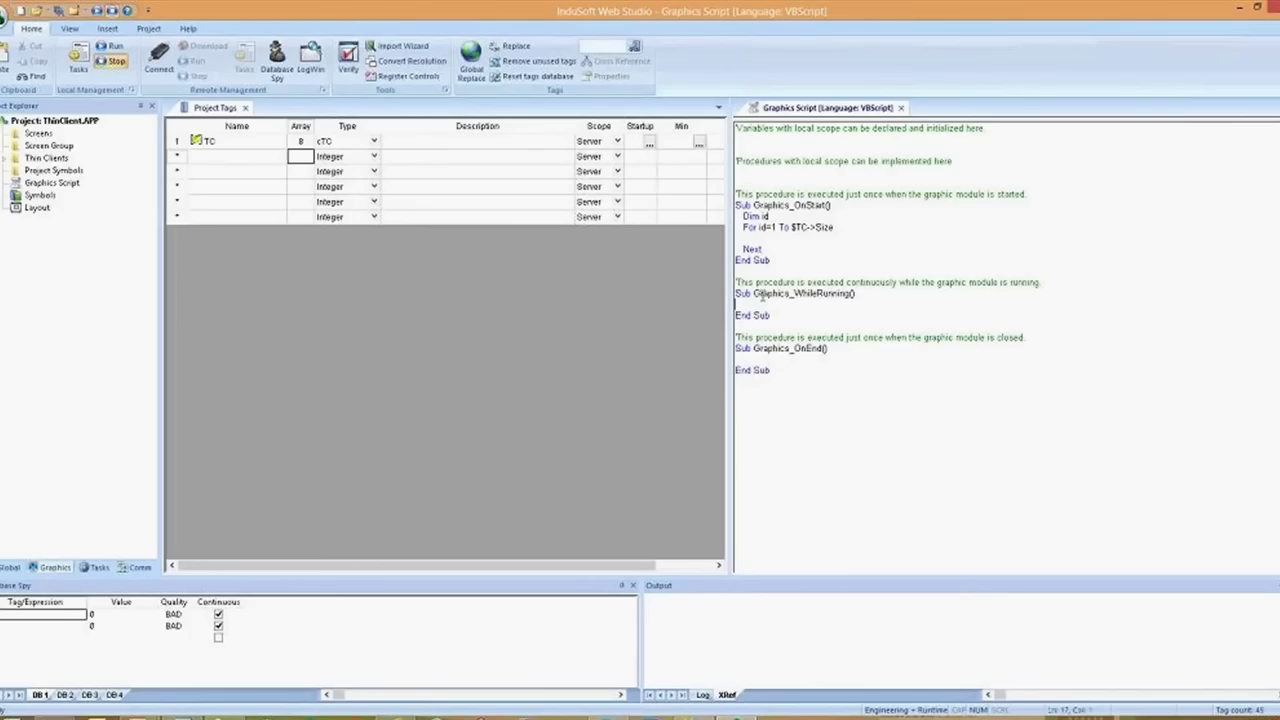
In Graphics_WhileRunning, write the condition If $TC[id].Status=0 Then
{"action": "type", "text": "$"}
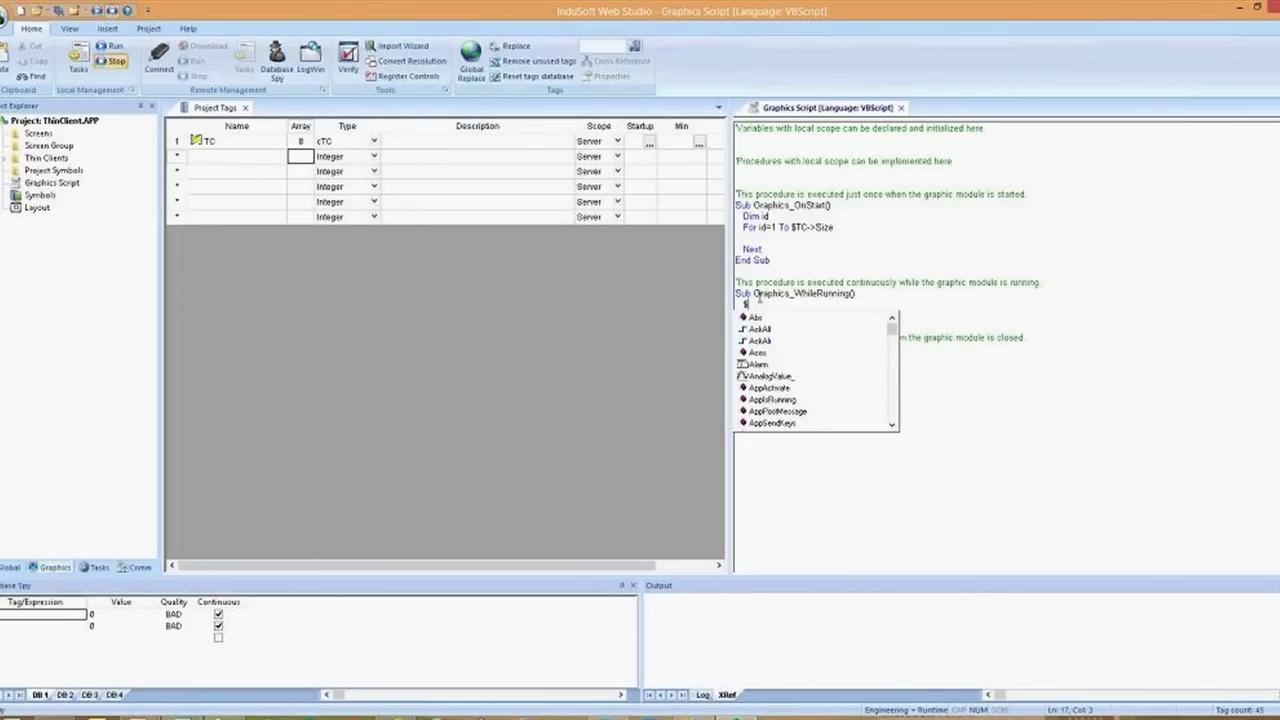
{"action": "type", "text": "TC[id]."}
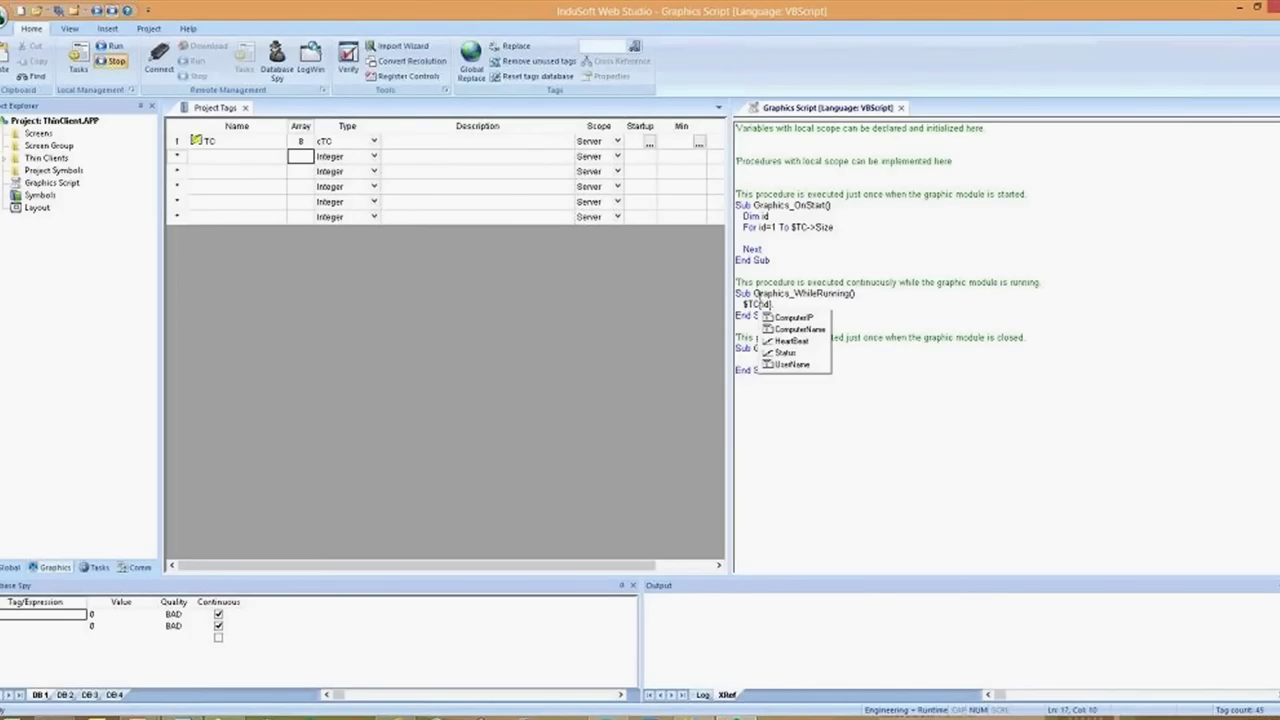
{"action": "key", "text": "Down"}
{"action": "key", "text": "Down"}
{"action": "key", "text": "Down"}
{"action": "key", "text": "Down"}
{"action": "key", "text": "Return"}
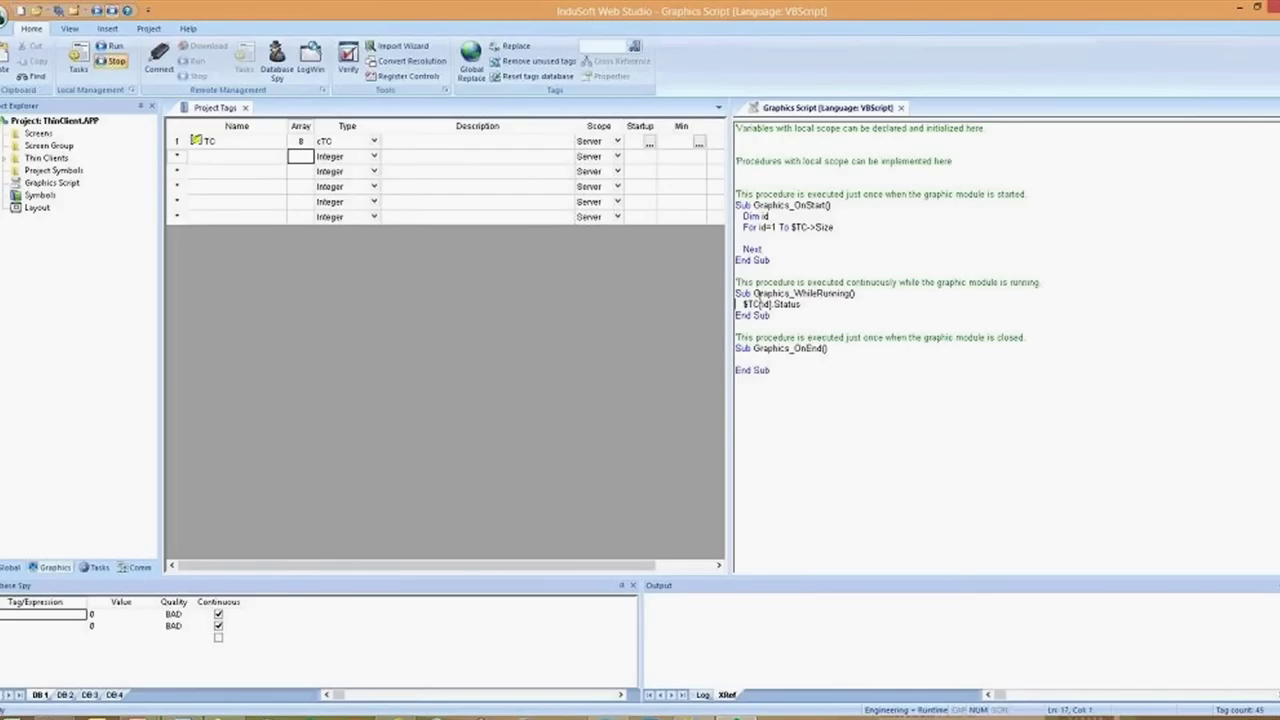
{"action": "key", "text": "Right"}
{"action": "type", "text": "If"}
{"action": "key", "text": "End"}
{"action": "type", "text": "=0"}
{"action": "type", "text": "Then"}
Close the block with End If and add the indented body line $TC[id].Status=1
{"action": "key", "text": "Return"}
{"action": "type", "text": "End If"}
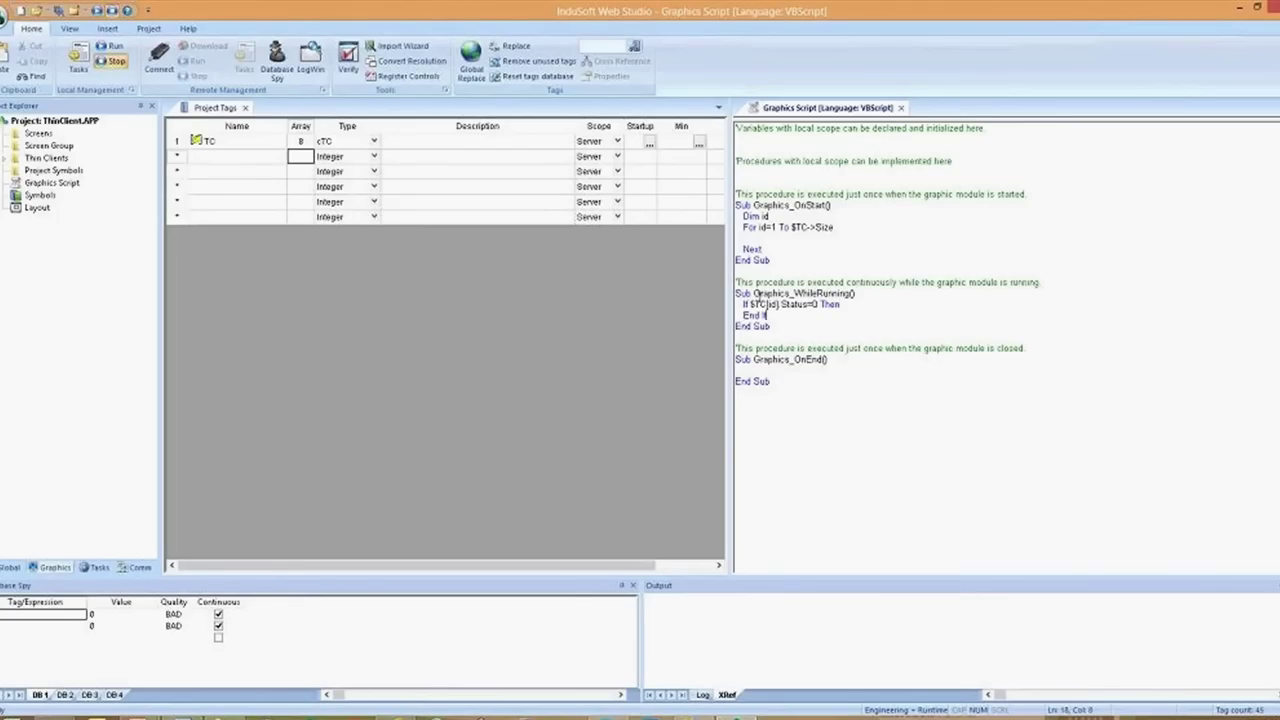
{"action": "key", "text": "Up"}
{"action": "key", "text": "End"}
{"action": "key", "text": "Return"}
{"action": "key", "text": "Up"}
{"action": "left_click_drag", "start_coordinate": [749, 304], "coordinate": [820, 304]}
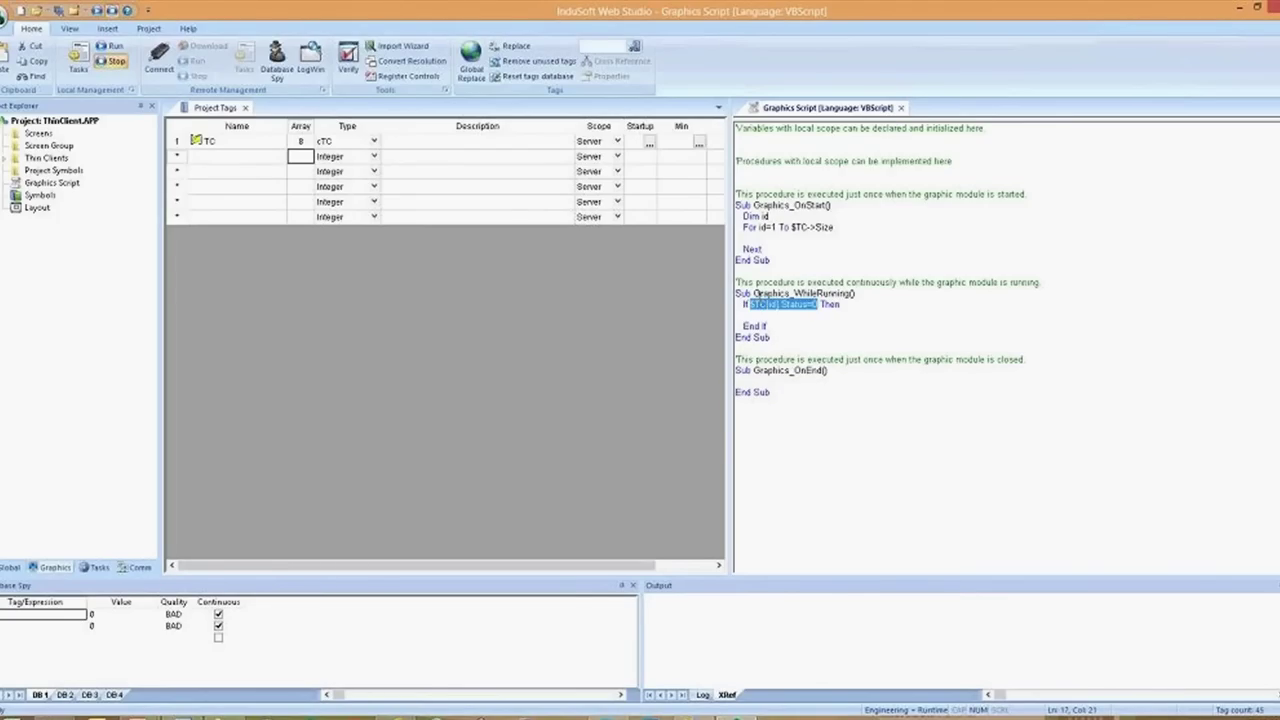
{"action": "key", "text": "ctrl+c"}
{"action": "key", "text": "Down"}
{"action": "key", "text": "ctrl+v"}
{"action": "key", "text": "Home"}
{"action": "key", "text": "Tab"}
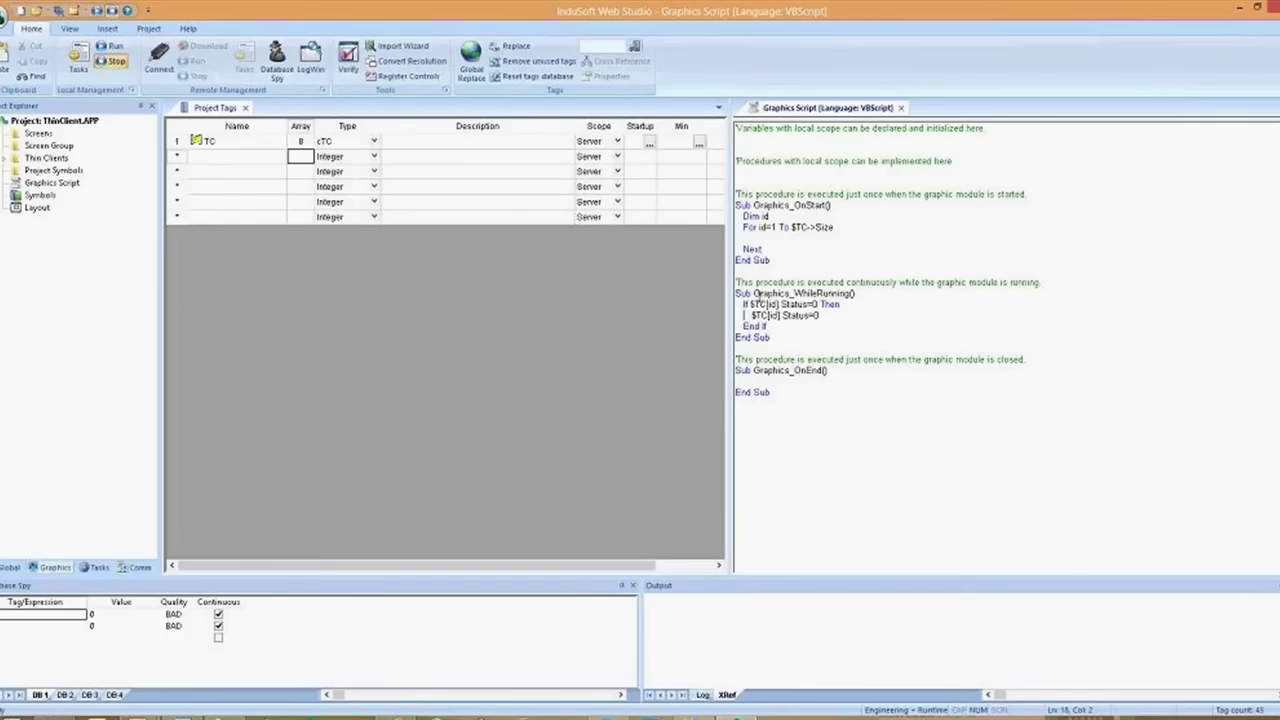
{"action": "key", "text": "End"}
{"action": "key", "text": "shift+Left"}
{"action": "type", "text": "1"}
Select the whole If block
{"action": "right_click", "coordinate": [834, 303]}
{"action": "left_click", "coordinate": [808, 316]}
{"action": "left_click", "coordinate": [810, 303]}
{"action": "key", "text": "Home"}
{"action": "key", "text": "shift+Down"}
{"action": "key", "text": "shift+Down"}
{"action": "key", "text": "shift+Down"}
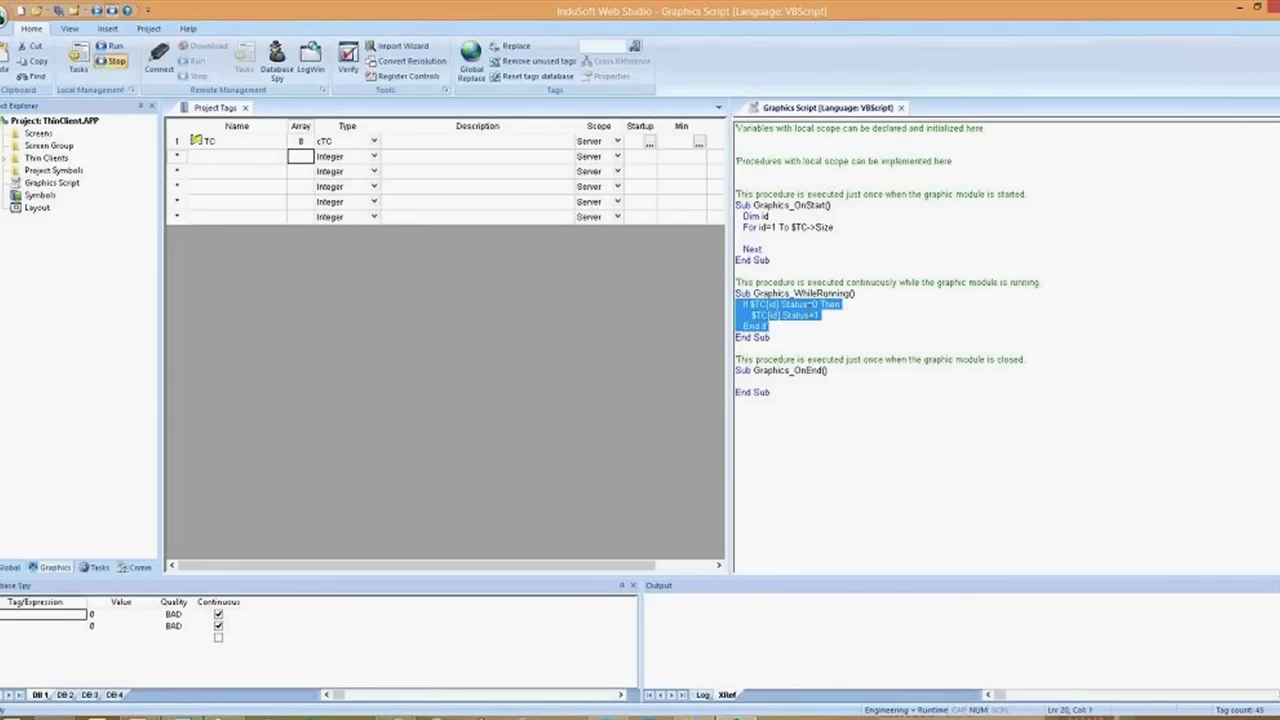
Move the Status If block out of WhileRunning into the OnStart For loop, indented one level
{"action": "key", "text": "Delete"}
{"action": "key", "text": "Up"}
{"action": "key", "text": "Up"}
{"action": "key", "text": "Up"}
{"action": "key", "text": "Up"}
{"action": "key", "text": "Up"}
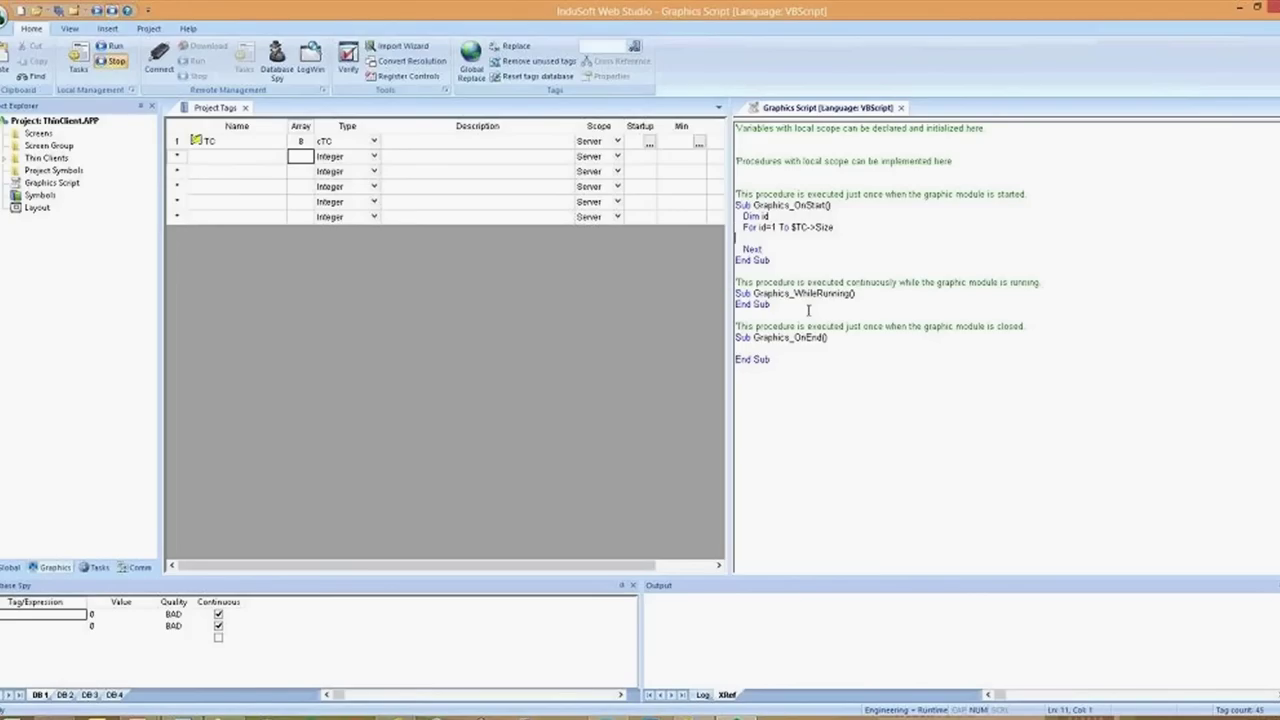
{"action": "key", "text": "ctrl+v"}
{"action": "key", "text": "Up"}
{"action": "key", "text": "Up"}
{"action": "key", "text": "Up"}
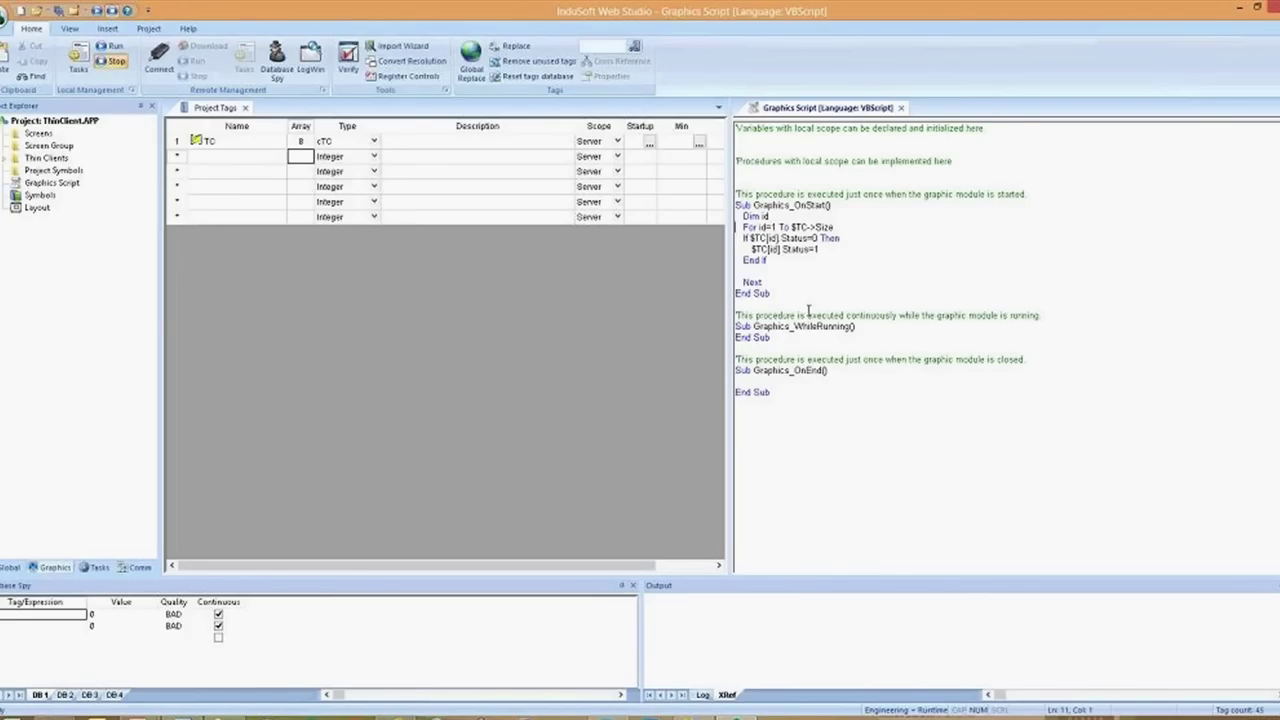
{"action": "key", "text": "shift+Down"}
{"action": "key", "text": "shift+Down"}
{"action": "key", "text": "shift+Down"}
{"action": "key", "text": "Tab"}
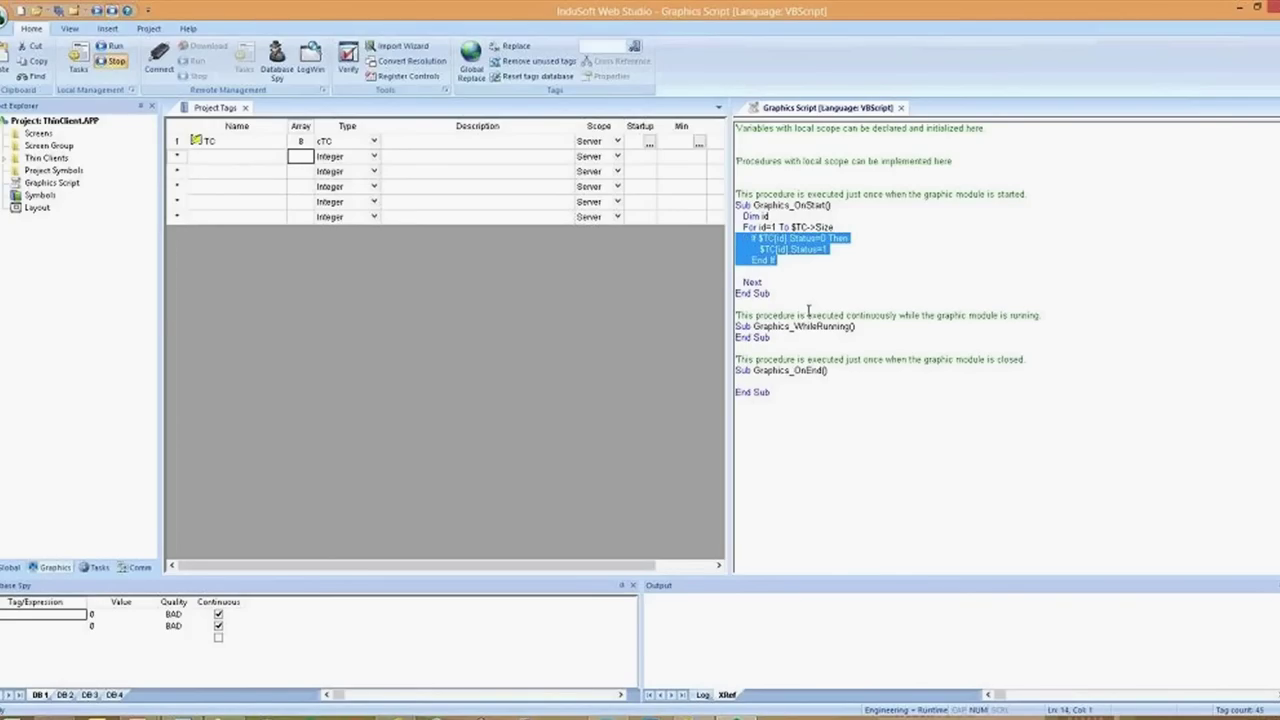
{"action": "key", "text": "Delete"}
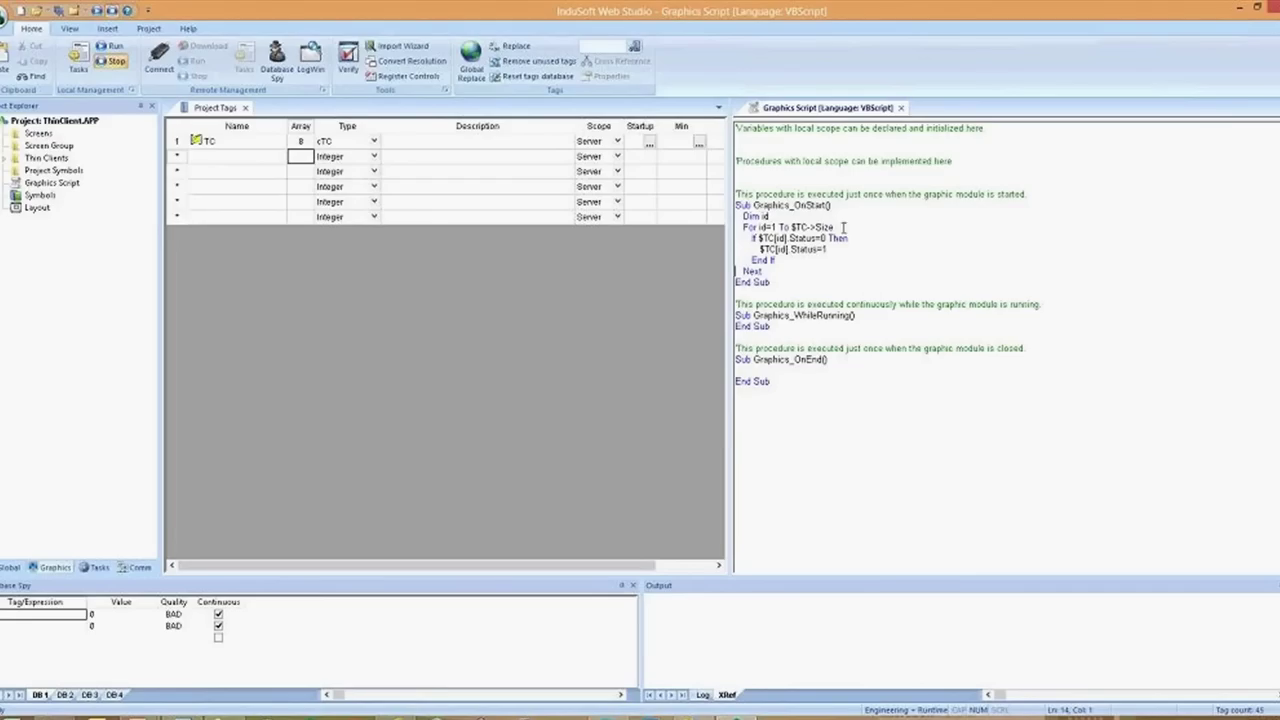
Add $TC[id].ComputerIP = $GetComputerIP() below the Status=1 line
{"action": "right_click", "coordinate": [831, 255]}
{"action": "left_click", "coordinate": [829, 252]}
{"action": "key", "text": "Return"}
{"action": "type", "text": "$TC"}
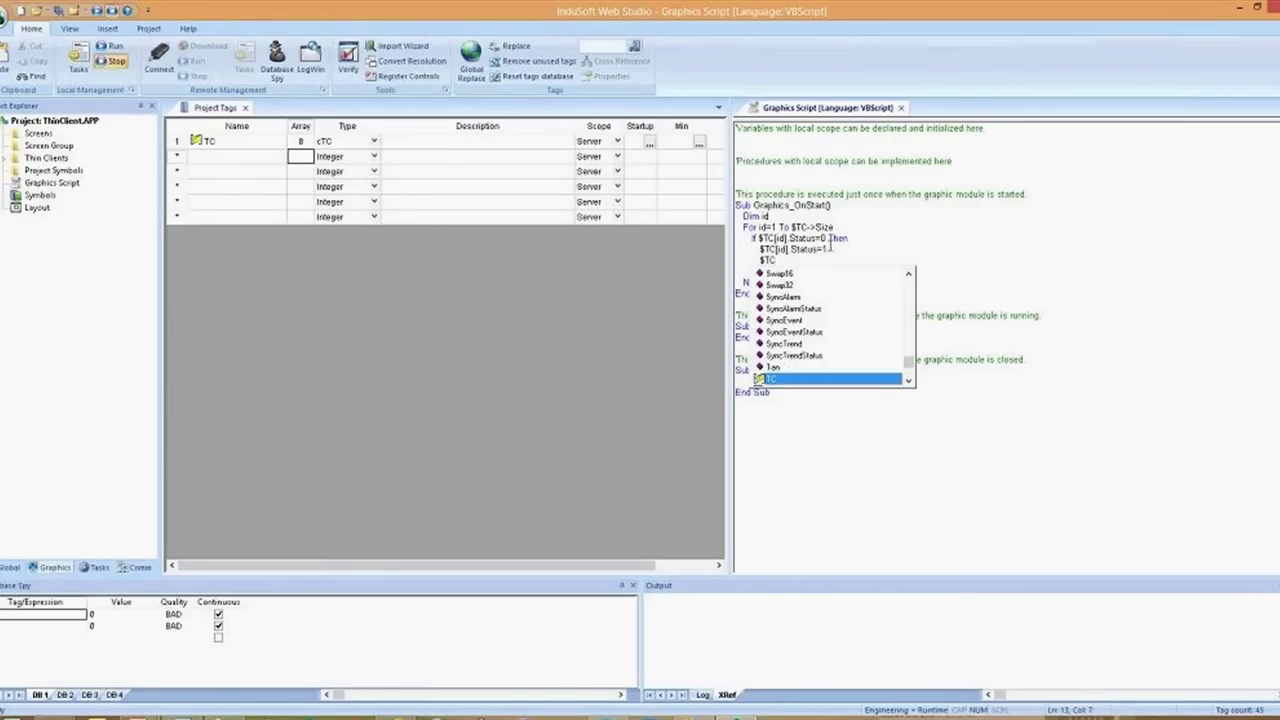
{"action": "type", "text": "[id]."}
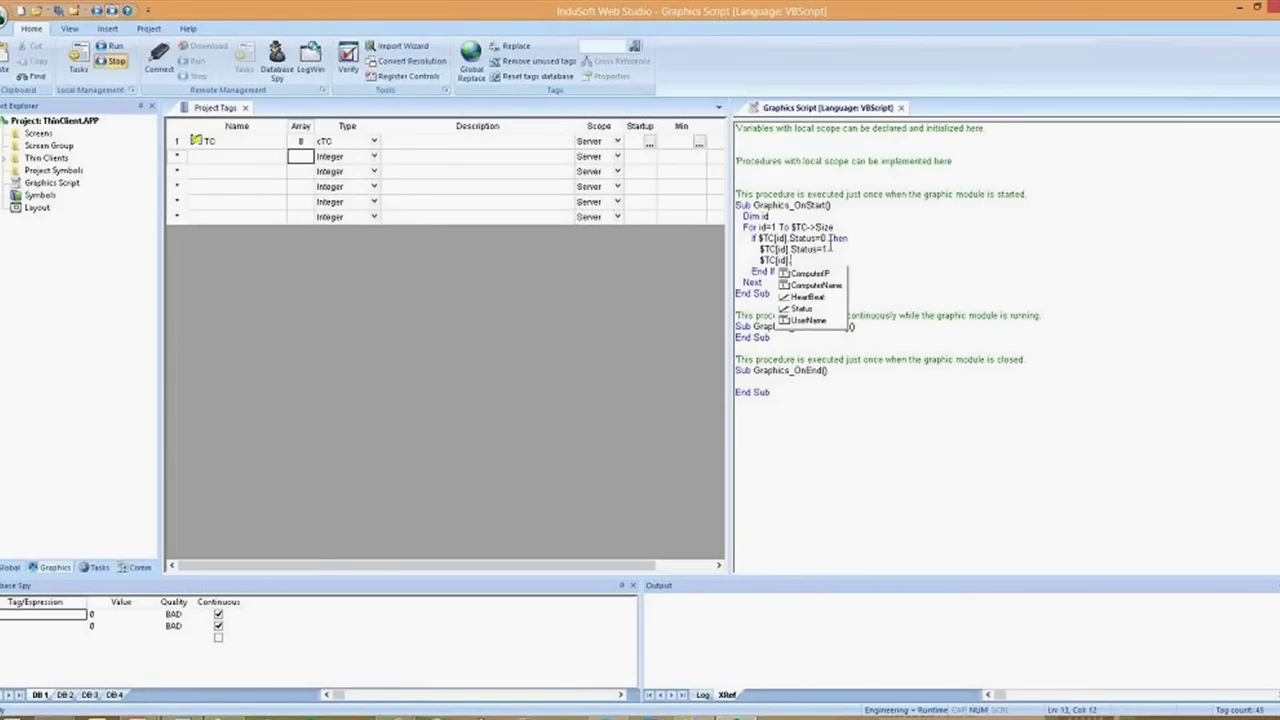
{"action": "key", "text": "Down"}
{"action": "type", "text": "ComputerIP "}
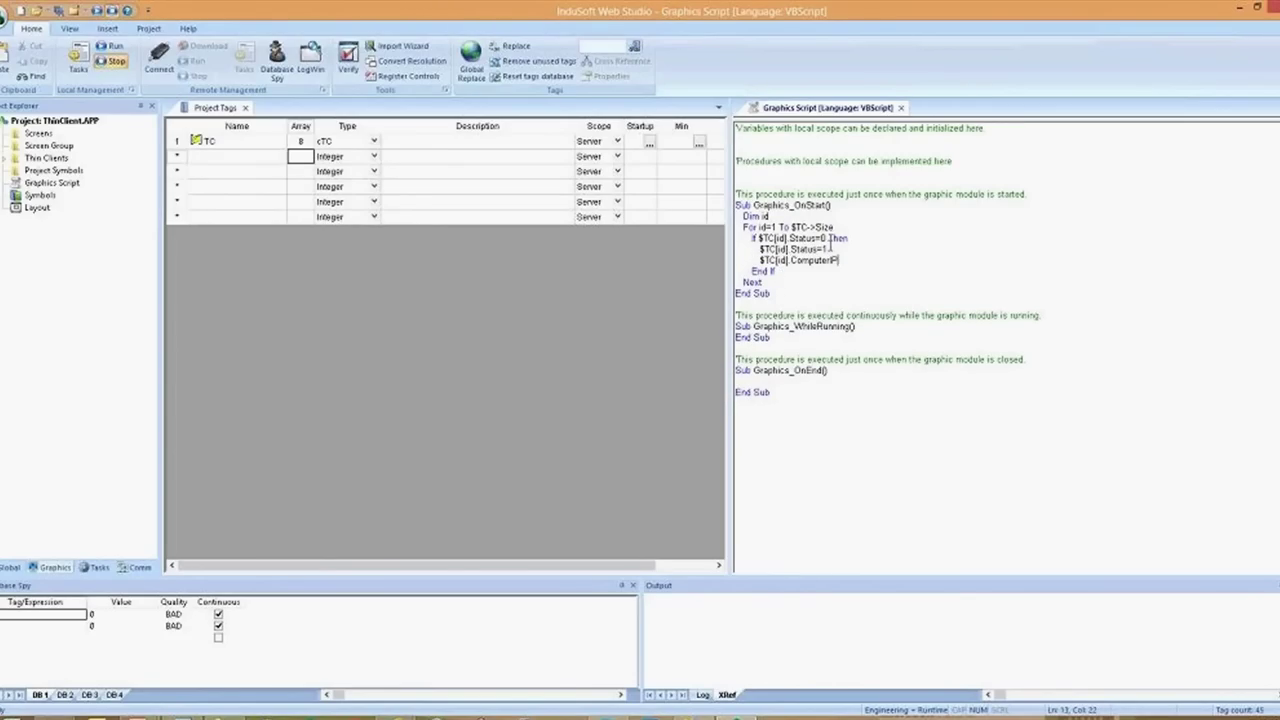
{"action": "type", "text": "= $Get"}
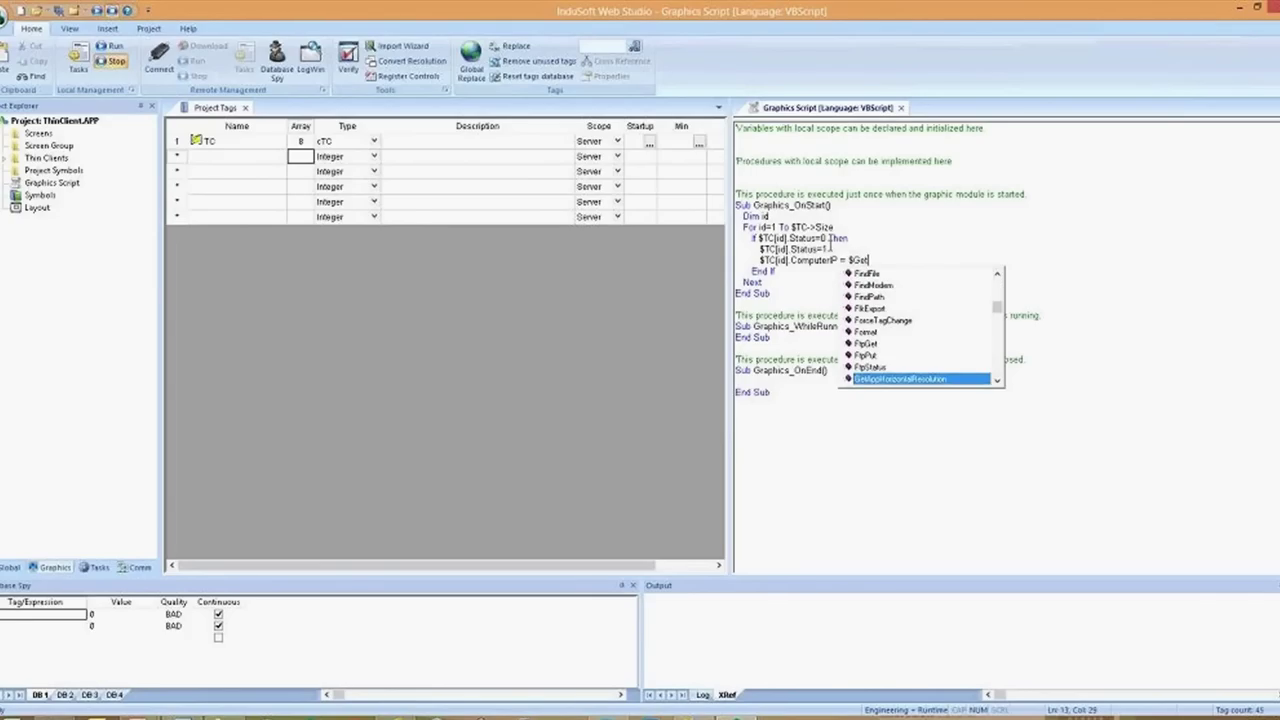
{"action": "type", "text": "Com"}
{"action": "key", "text": "Return"}
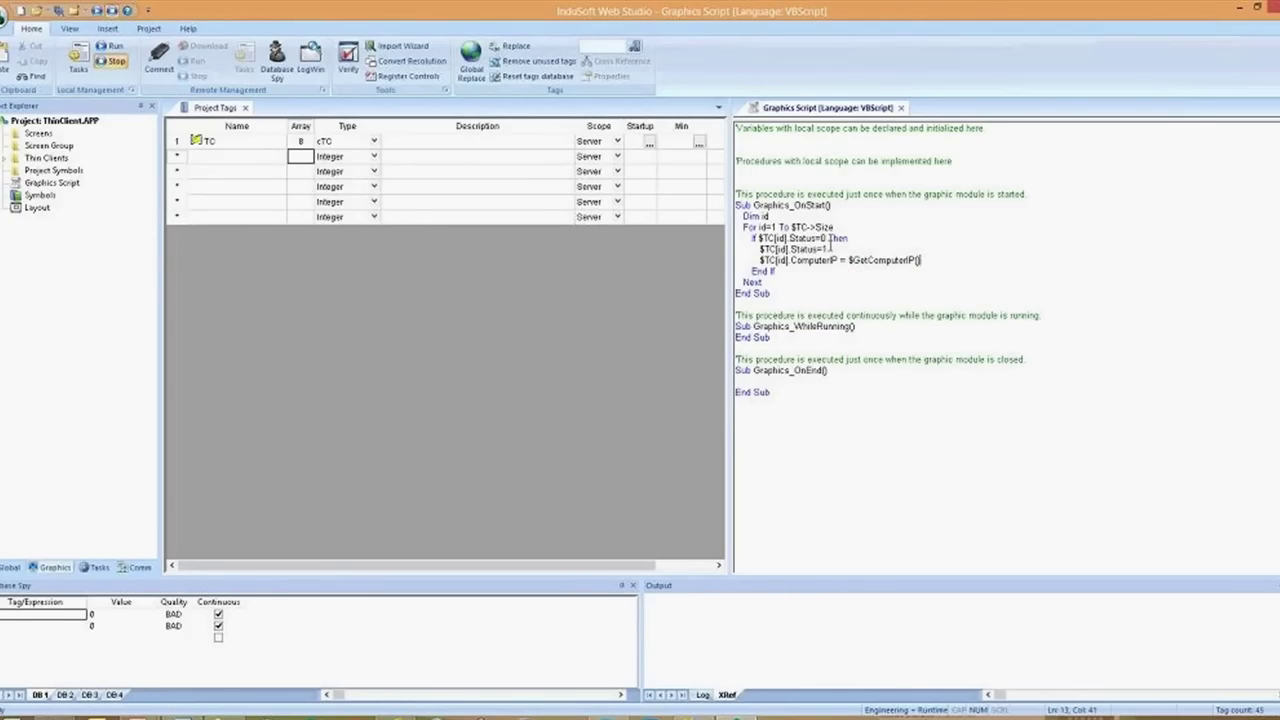
Duplicate that line and turn the copy into $TC[id].ComputerName = $GetComputerName()
{"action": "key", "text": "shift+Home"}
{"action": "key", "text": "ctrl+c"}
{"action": "key", "text": "End"}
{"action": "key", "text": "Return"}
{"action": "key", "text": "ctrl+v"}
{"action": "key", "text": "ctrl+Left"}
{"action": "key", "text": "ctrl+Left"}
{"action": "key", "text": "ctrl+Left"}
{"action": "key", "text": "ctrl+Left"}
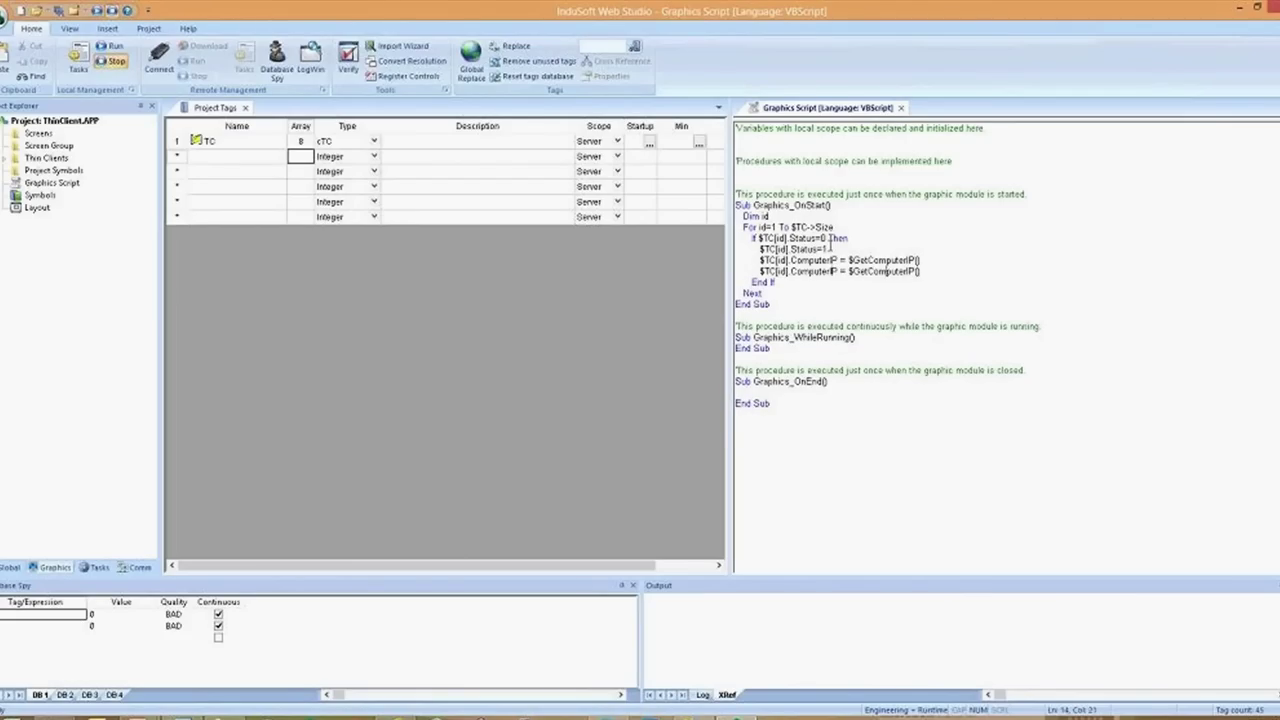
{"action": "key", "text": "ctrl+shift+Left"}
{"action": "type", "text": "Com"}
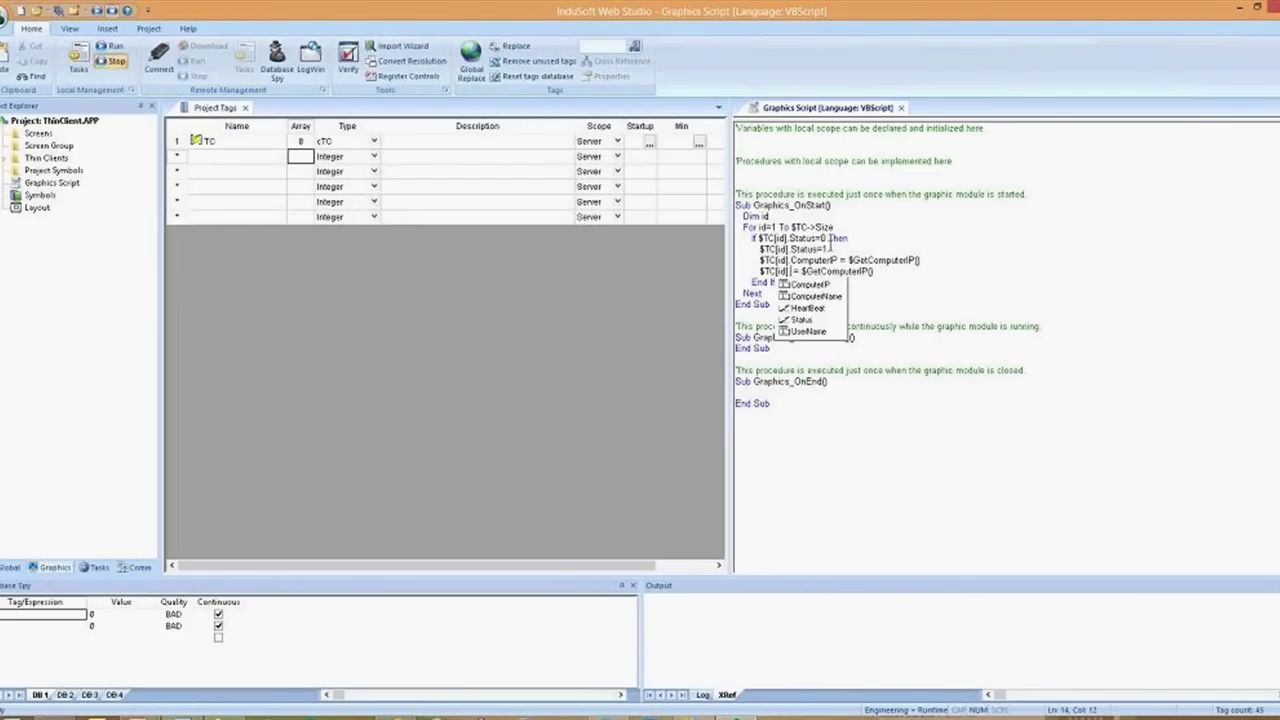
{"action": "key", "text": "Down"}
{"action": "key", "text": "Return"}
{"action": "key", "text": "End"}
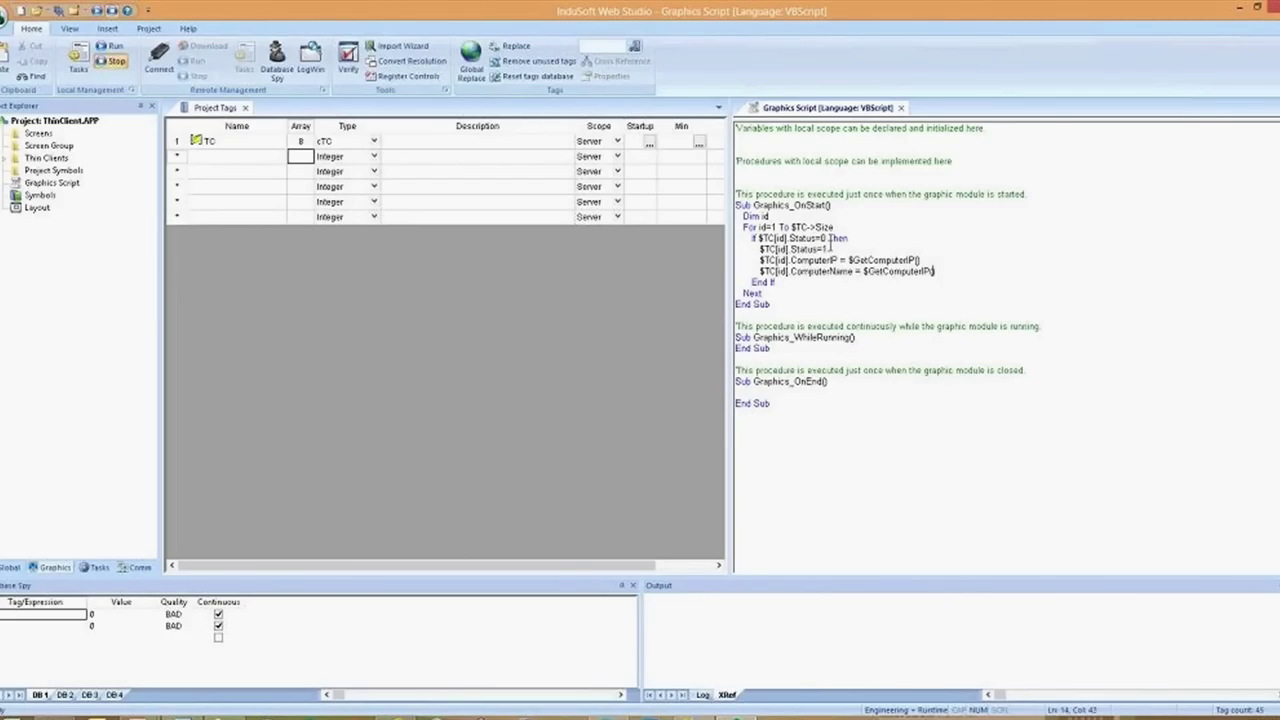
{"action": "key", "text": "Left"}
{"action": "key", "text": "Left"}
{"action": "key", "text": "shift+Left"}
{"action": "key", "text": "shift+Left"}
{"action": "type", "text": "Name"}
{"action": "key", "text": "End"}
Discard a half-typed $TC[id]. line and open a blank line inside WhileRunning
{"action": "key", "text": "Return"}
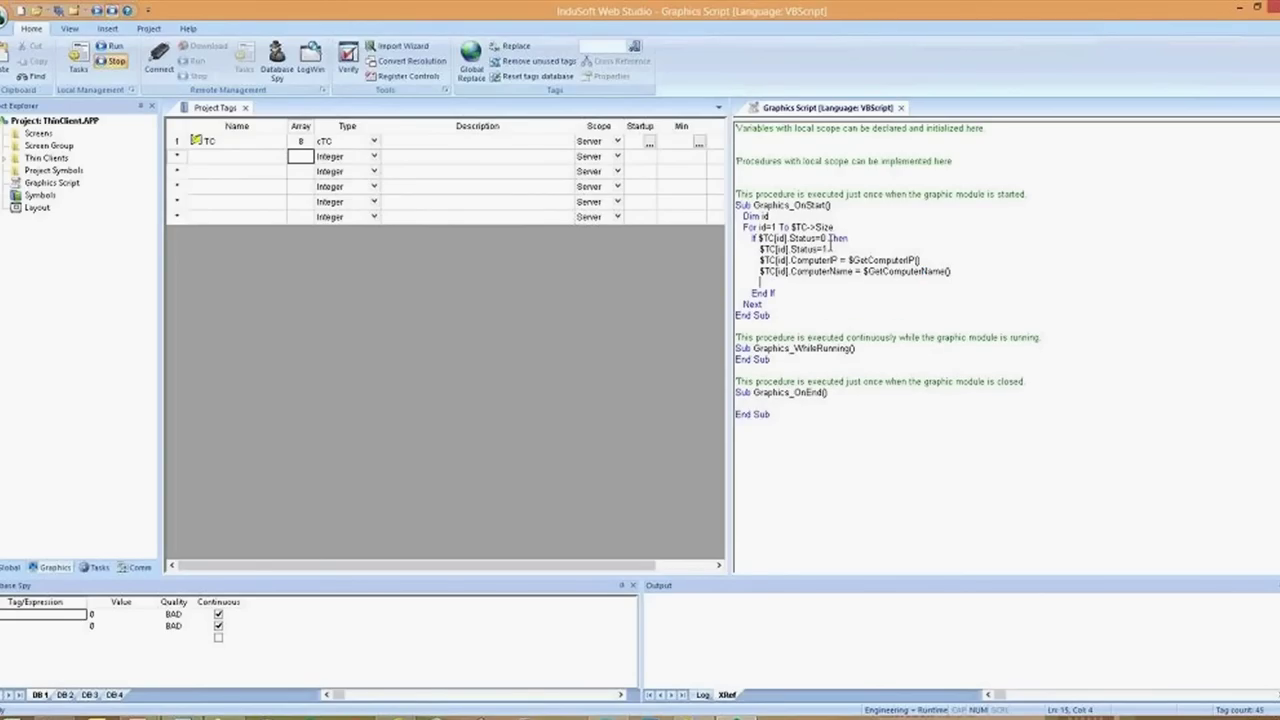
{"action": "type", "text": "$TC"}
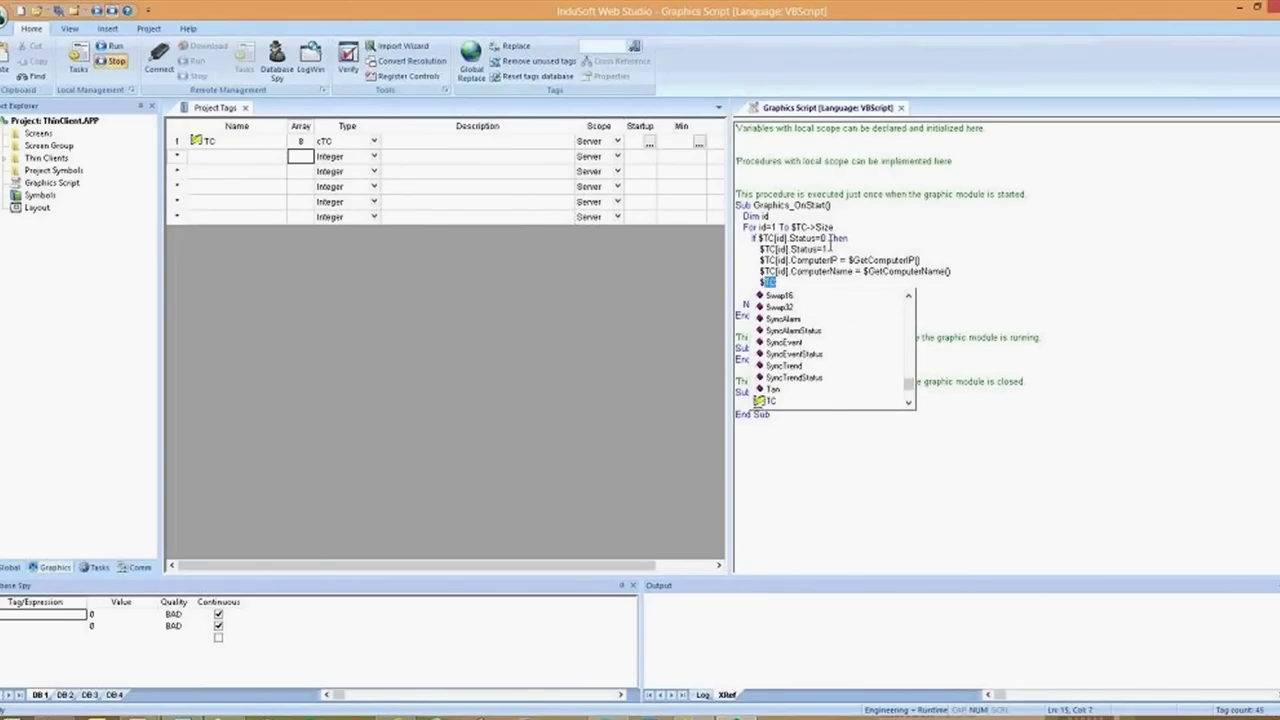
{"action": "type", "text": "[id]."}
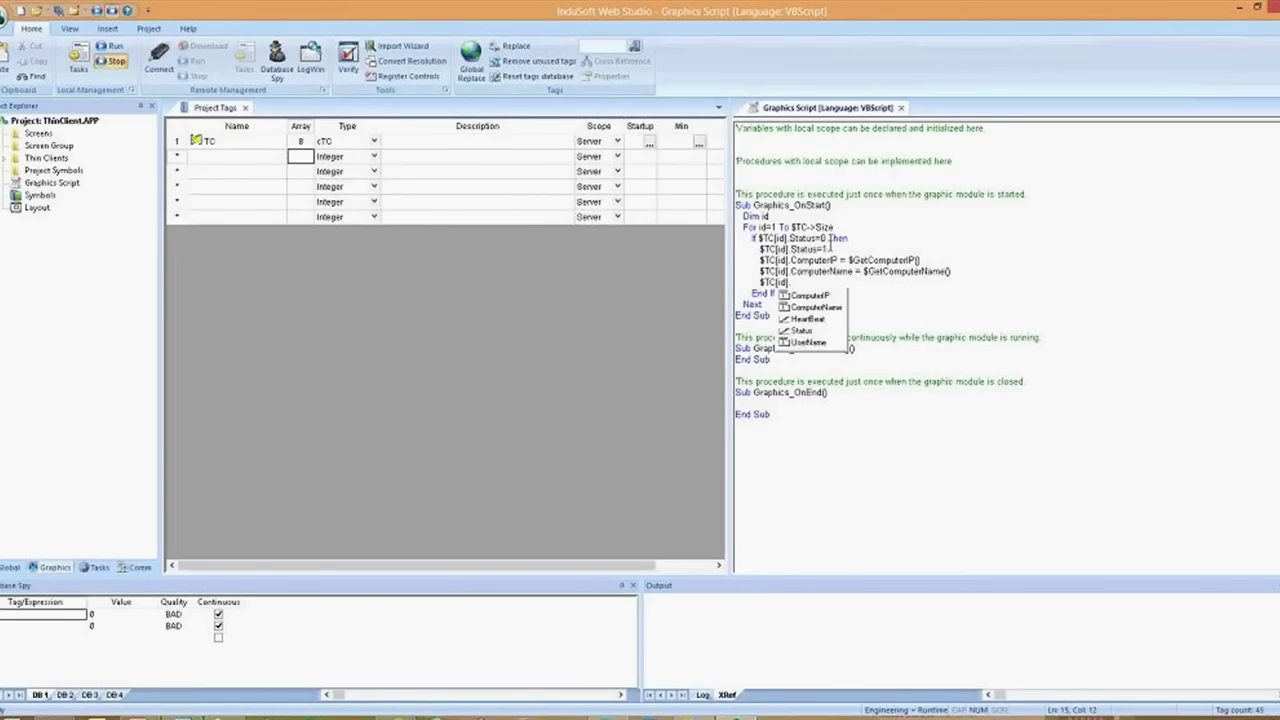
{"action": "key", "text": "Down"}
{"action": "key", "text": "Down"}
{"action": "key", "text": "Down"}
{"action": "key", "text": "Down"}
{"action": "key", "text": "Down"}
{"action": "key", "text": "Up"}
{"action": "key", "text": "Up"}
{"action": "key", "text": "Down"}
{"action": "key", "text": "Up"}
{"action": "key", "text": "Down"}
{"action": "key", "text": "Down"}
{"action": "key", "text": "Up"}
{"action": "key", "text": "Up"}
{"action": "key", "text": "Escape"}
{"action": "key", "text": "shift+Home"}
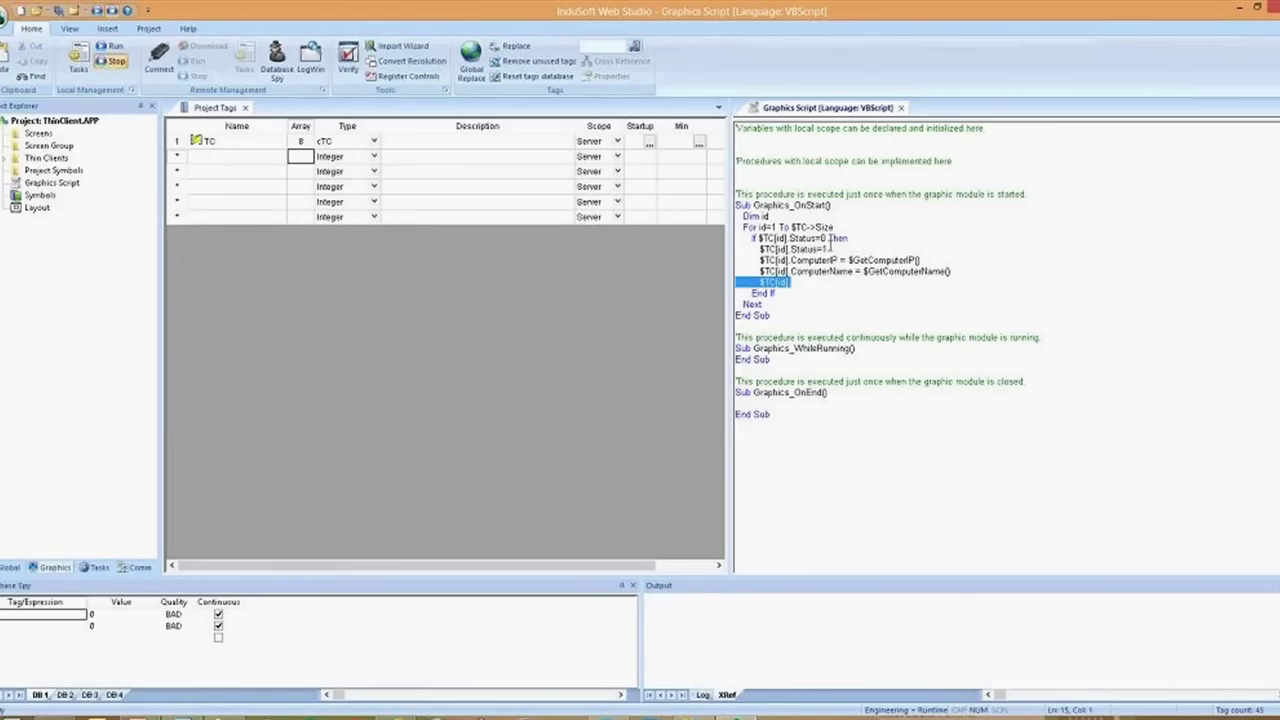
{"action": "key", "text": "Delete"}
{"action": "key", "text": "Delete"}
{"action": "key", "text": "Down"}
{"action": "key", "text": "Down"}
{"action": "key", "text": "Down"}
{"action": "key", "text": "Down"}
{"action": "key", "text": "Down"}
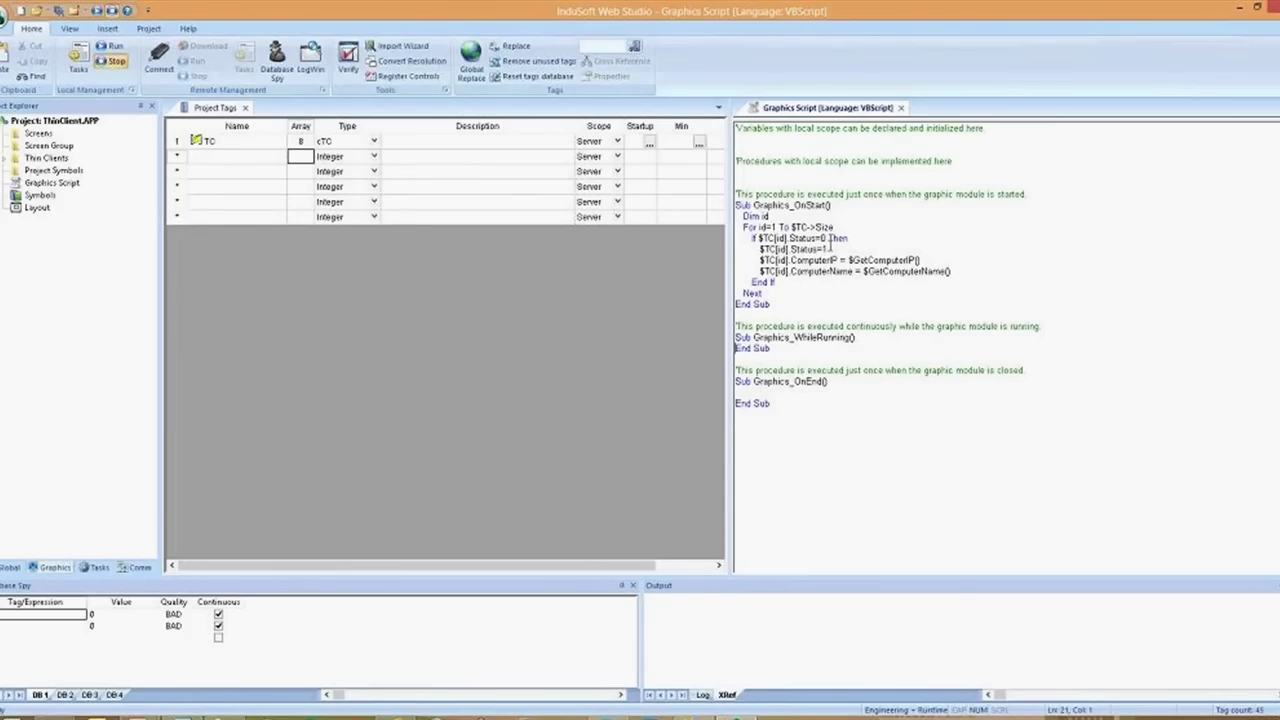
{"action": "key", "text": "End"}
{"action": "key", "text": "Return"}
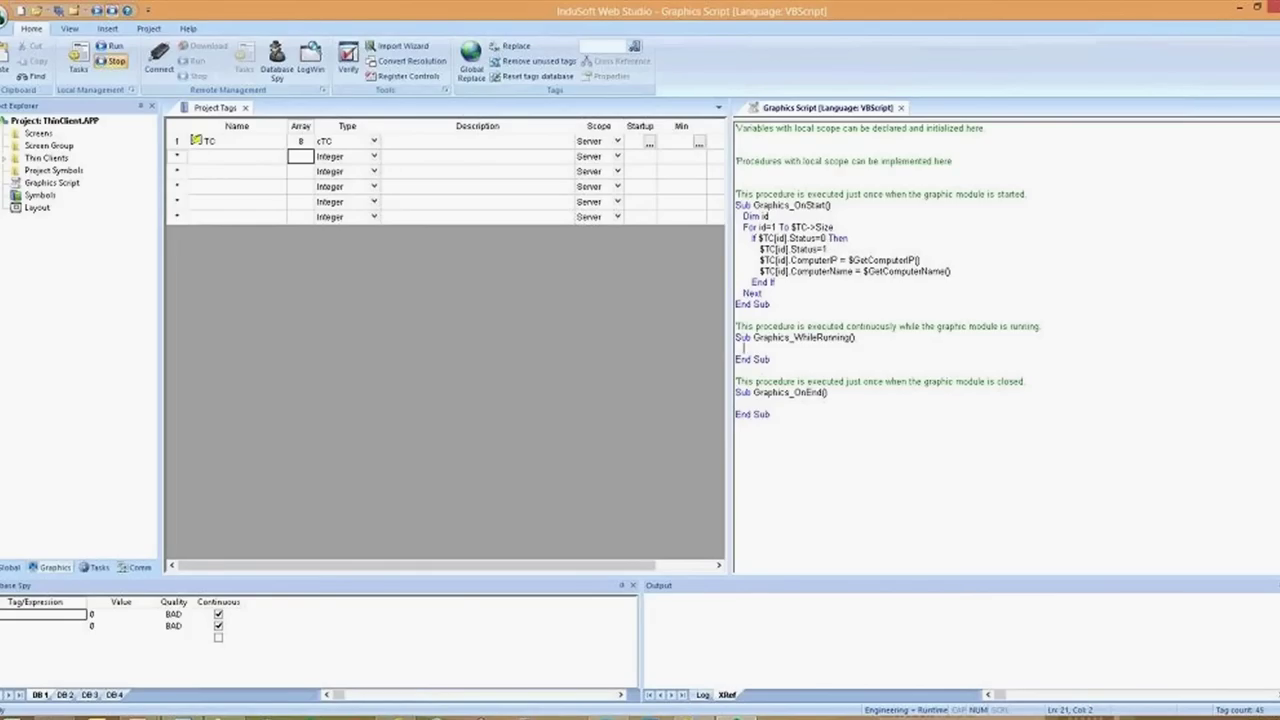
Create tag TCID in row 2 of Project Tags and set its scope to Local
{"action": "left_click", "coordinate": [228, 160]}
{"action": "type", "text": "TC"}
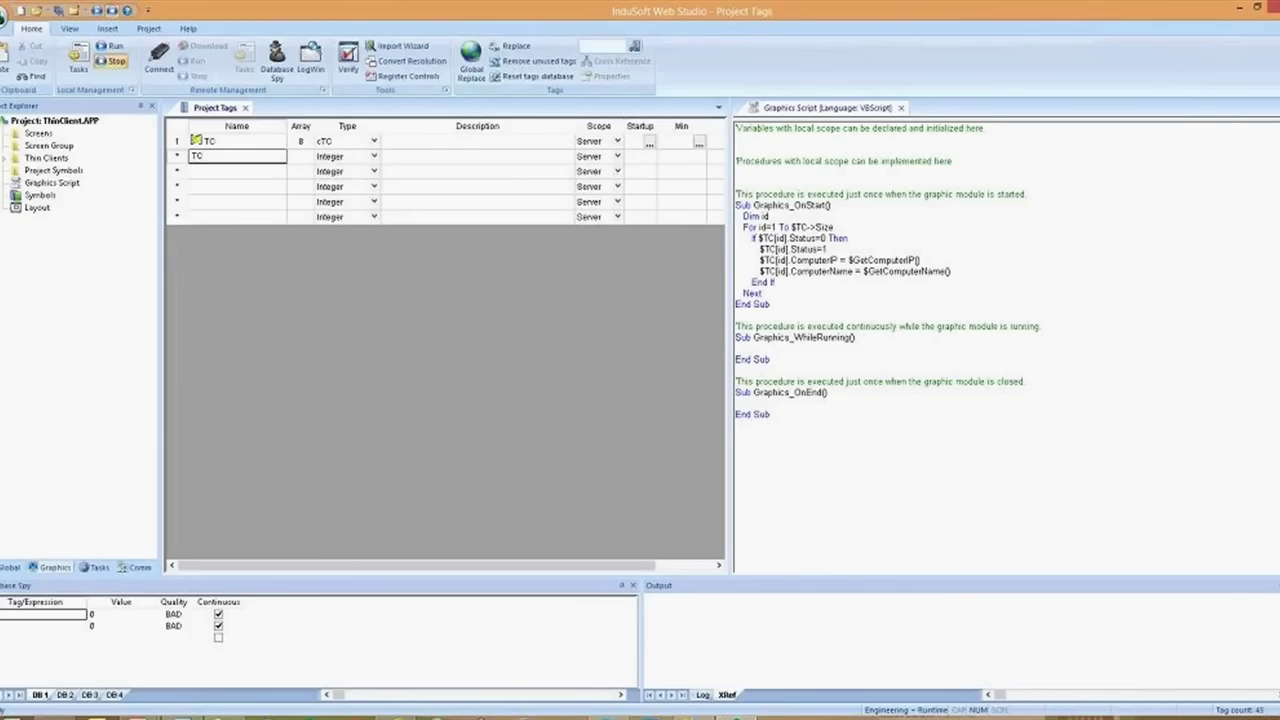
{"action": "type", "text": "Id"}
{"action": "key", "text": "BackSpace"}
{"action": "type", "text": "D"}
{"action": "key", "text": "Return"}
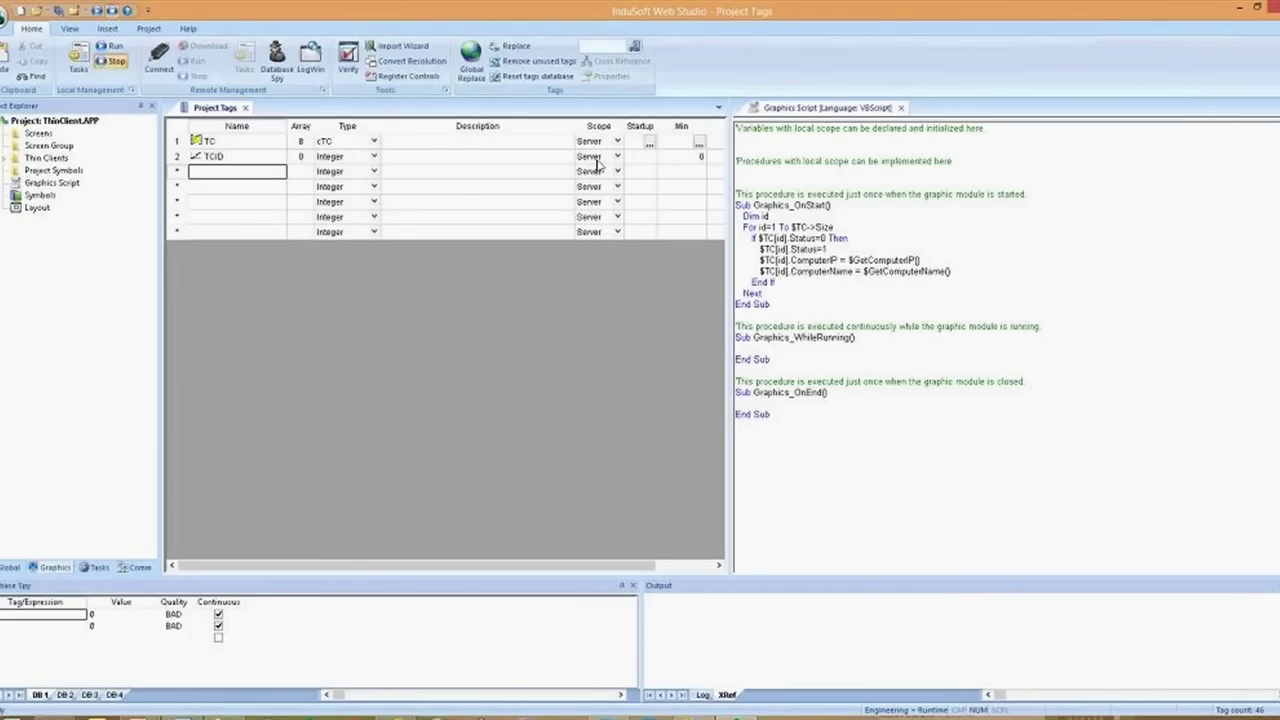
{"action": "left_click", "coordinate": [598, 156]}
{"action": "left_click", "coordinate": [617, 156]}
{"action": "left_click", "coordinate": [596, 184]}
{"action": "left_click", "coordinate": [521, 157]}
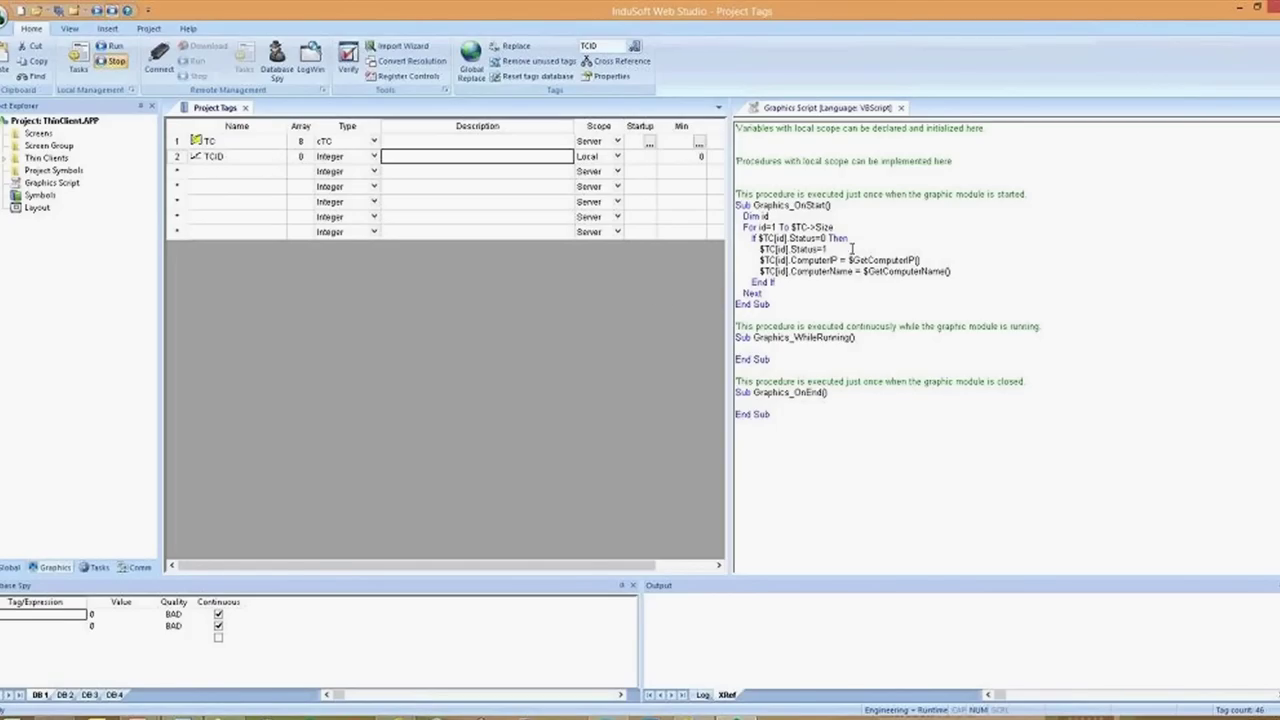
{"action": "left_click", "coordinate": [956, 270]}
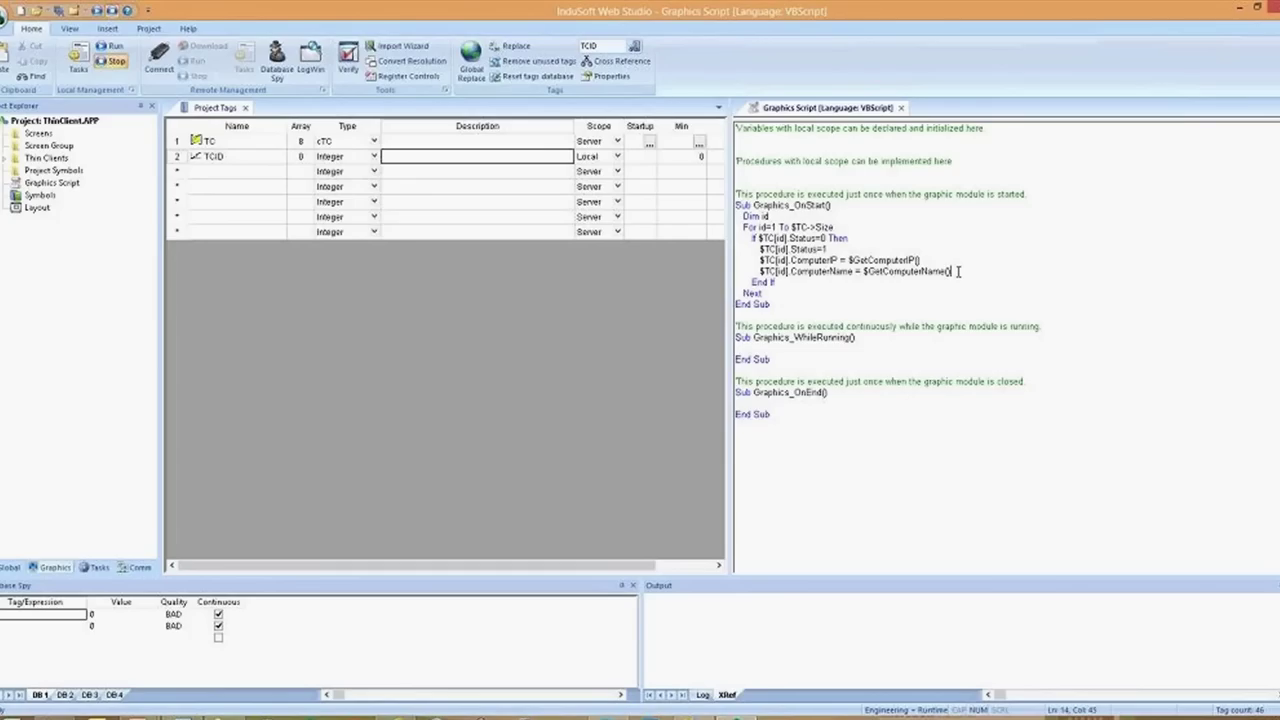
Add '$TCID = id' and 'Exit For' after the ComputerName line, then start $TC[$TCID] in WhileRunning
{"action": "key", "text": "Return"}
{"action": "type", "text": "$TCI"}
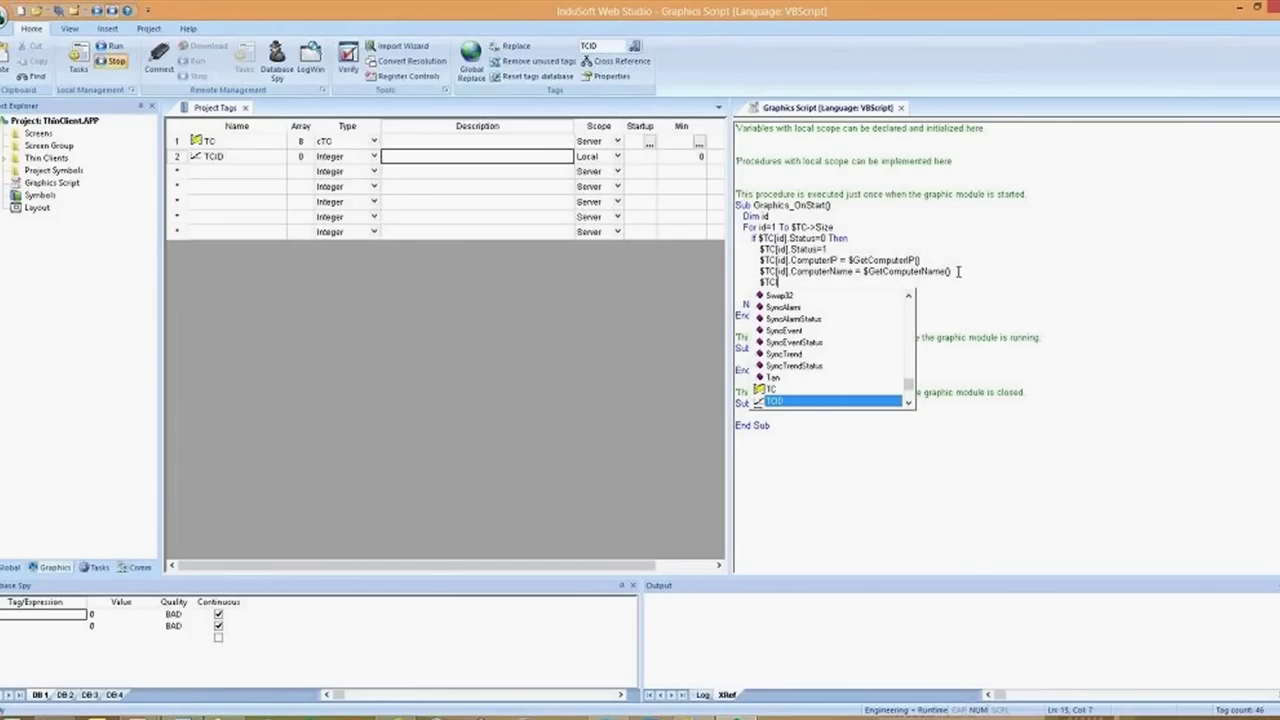
{"action": "type", "text": "D = id"}
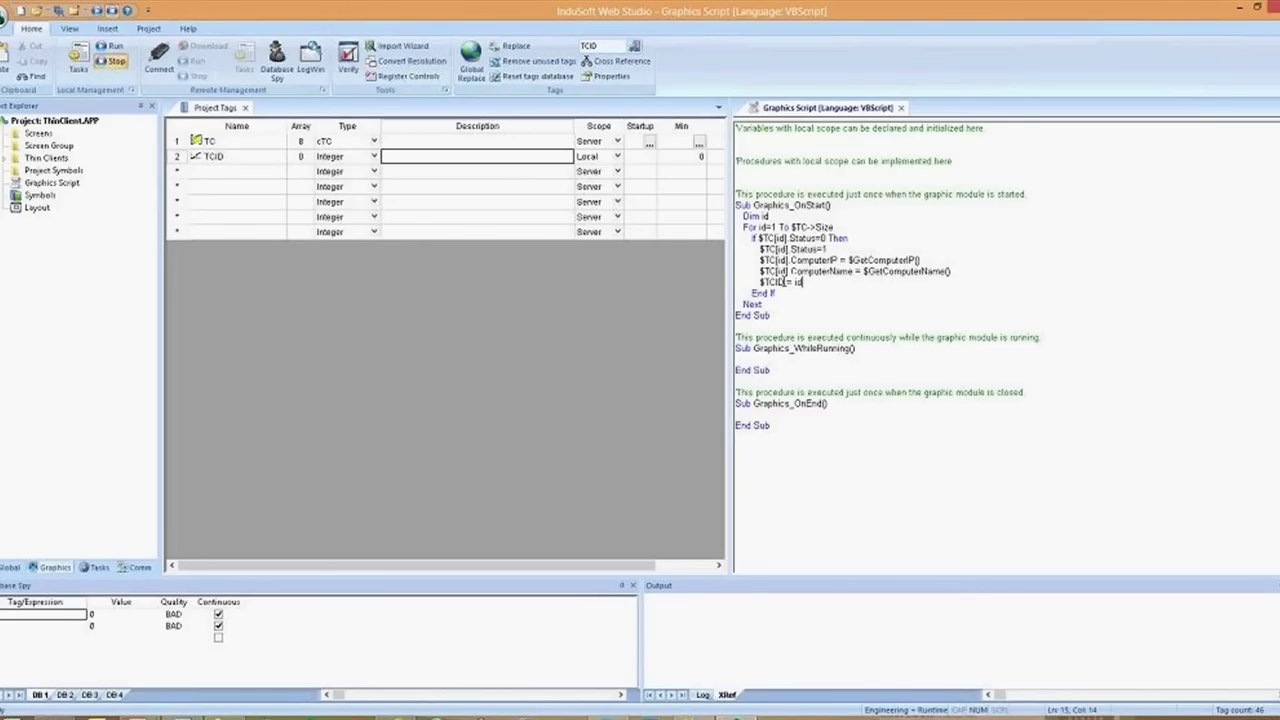
{"action": "key", "text": "Return"}
{"action": "type", "text": "Exit "}
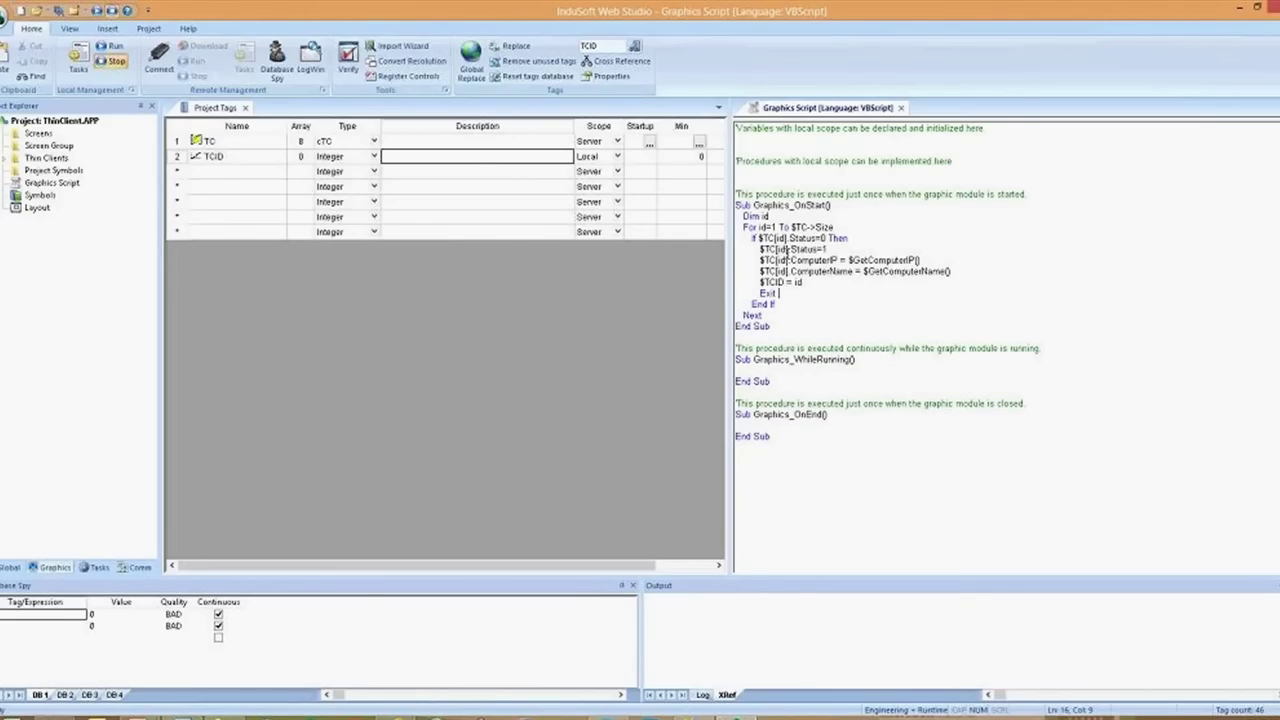
{"action": "type", "text": "For"}
{"action": "key", "text": "Down"}
{"action": "key", "text": "Down"}
{"action": "key", "text": "Down"}
{"action": "key", "text": "Down"}
{"action": "key", "text": "Down"}
{"action": "key", "text": "Down"}
{"action": "type", "text": "$TC[$TCID"}
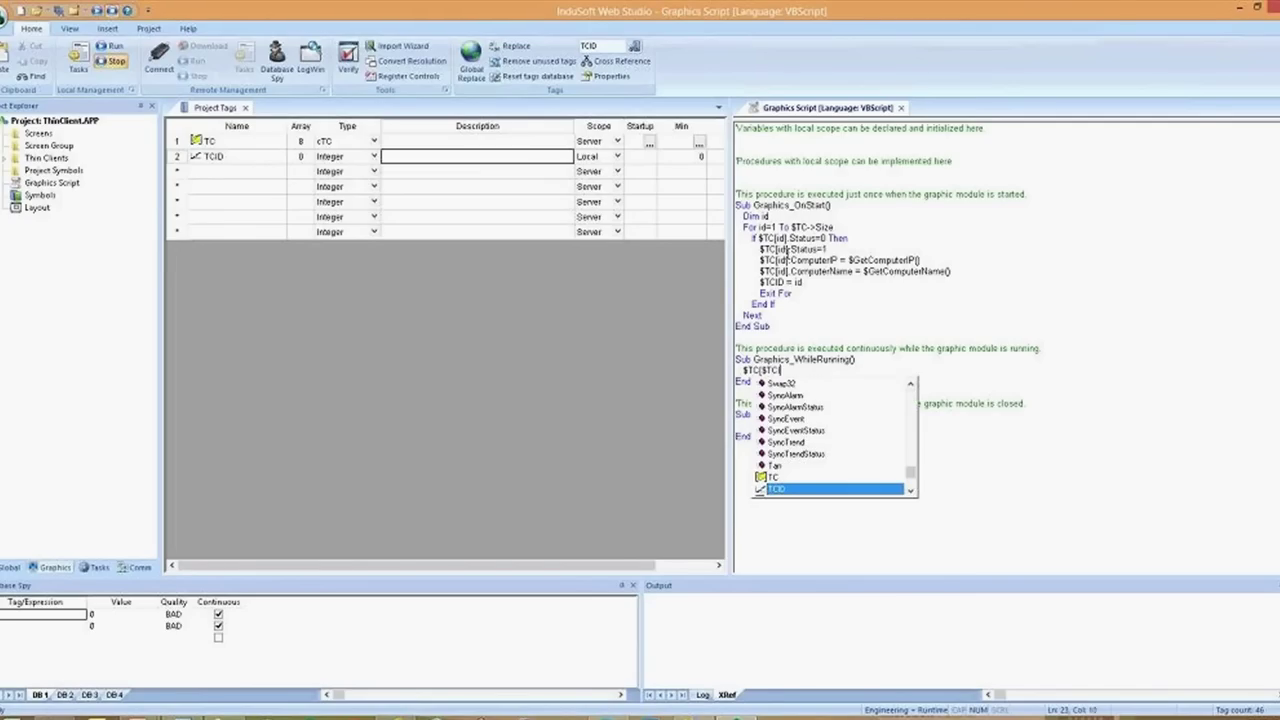
{"action": "type", "text": "]"}
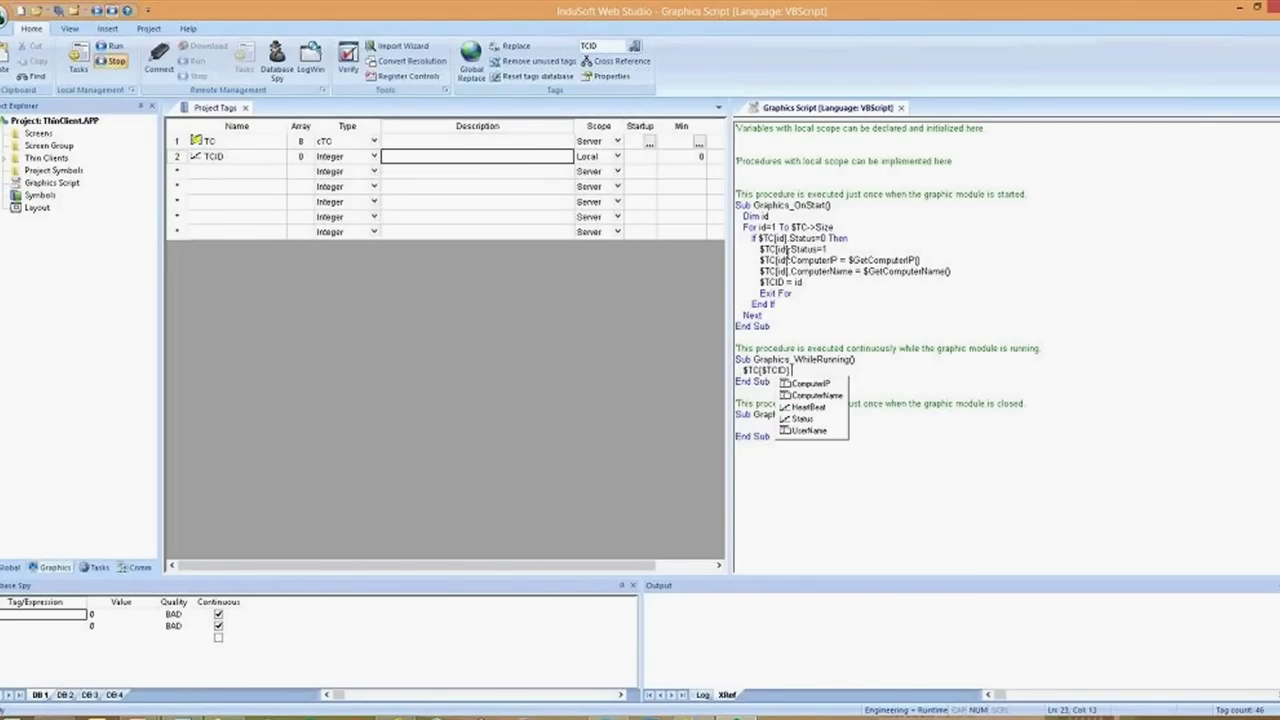
Complete the WhileRunning line as $TC[$TCID].UserName = $UserName
{"action": "key", "text": "Down"}
{"action": "key", "text": "Down"}
{"action": "key", "text": "Down"}
{"action": "key", "text": "Down"}
{"action": "key", "text": "Return"}
{"action": "type", "text": "= "}
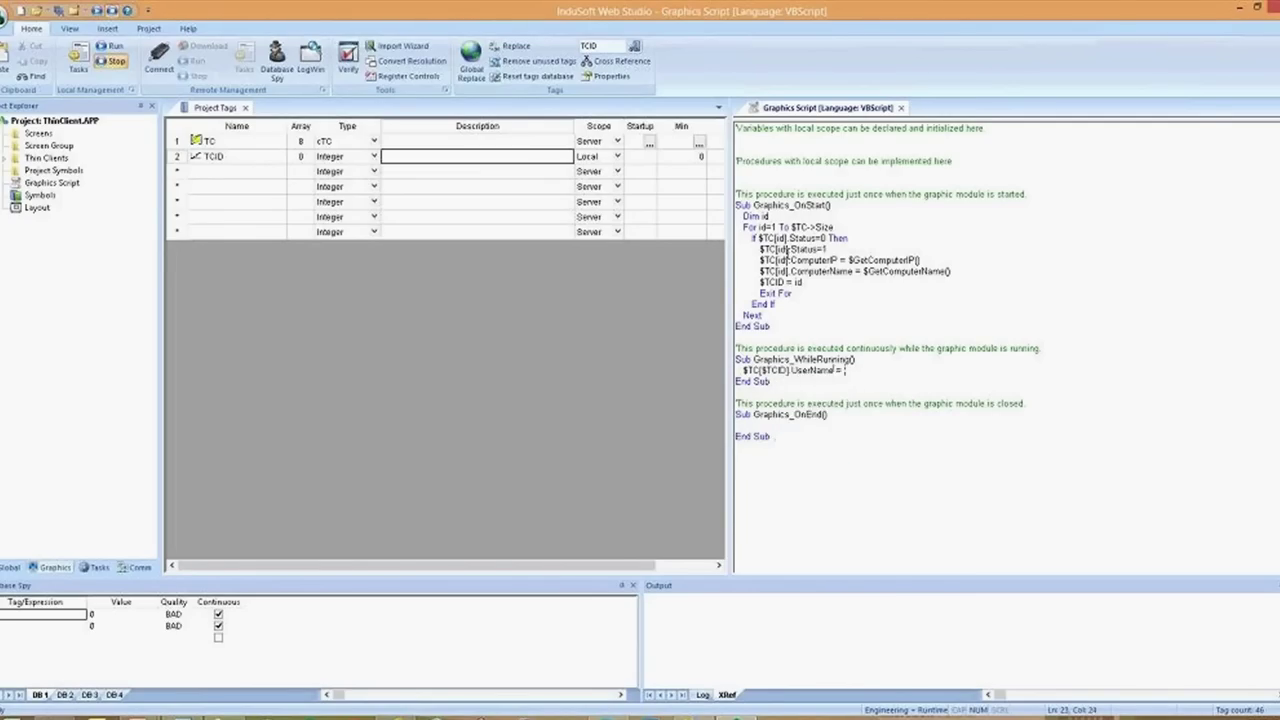
{"action": "type", "text": "$User"}
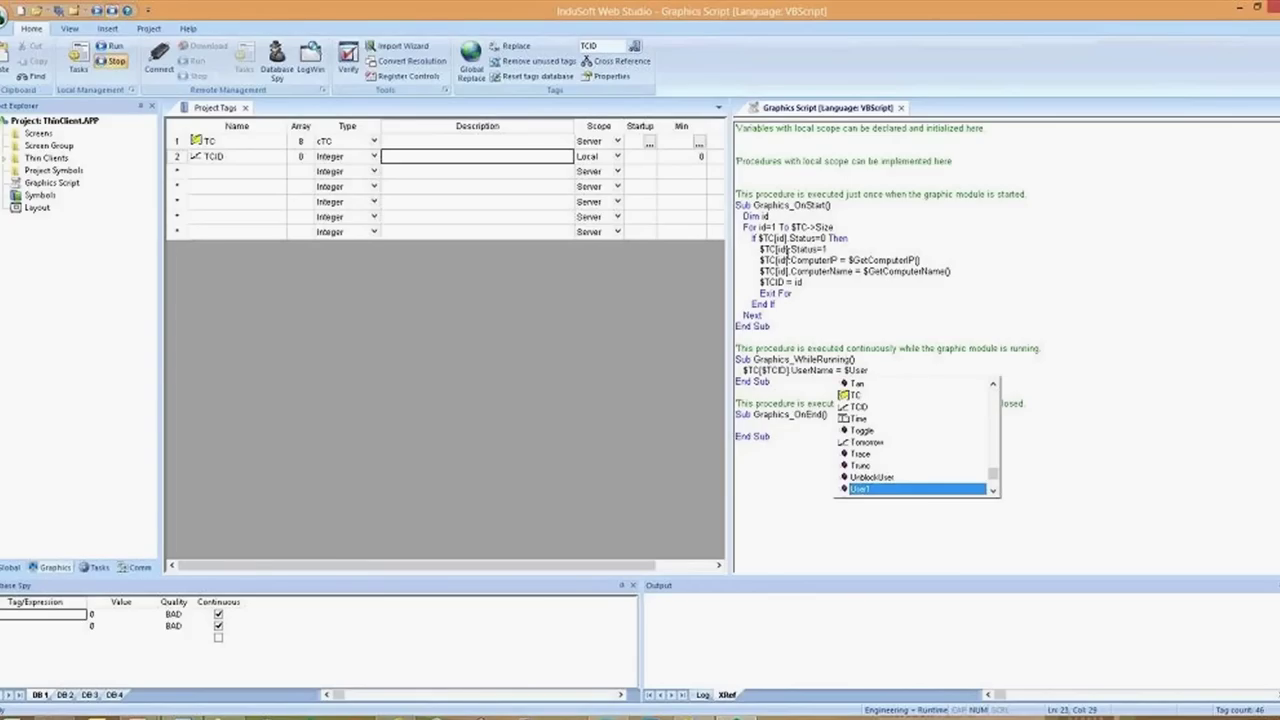
{"action": "key", "text": "Down"}
{"action": "key", "text": "Down"}
{"action": "key", "text": "Down"}
{"action": "key", "text": "Down"}
{"action": "key", "text": "Down"}
{"action": "key", "text": "Down"}
{"action": "key", "text": "Down"}
{"action": "key", "text": "Down"}
{"action": "key", "text": "Return"}
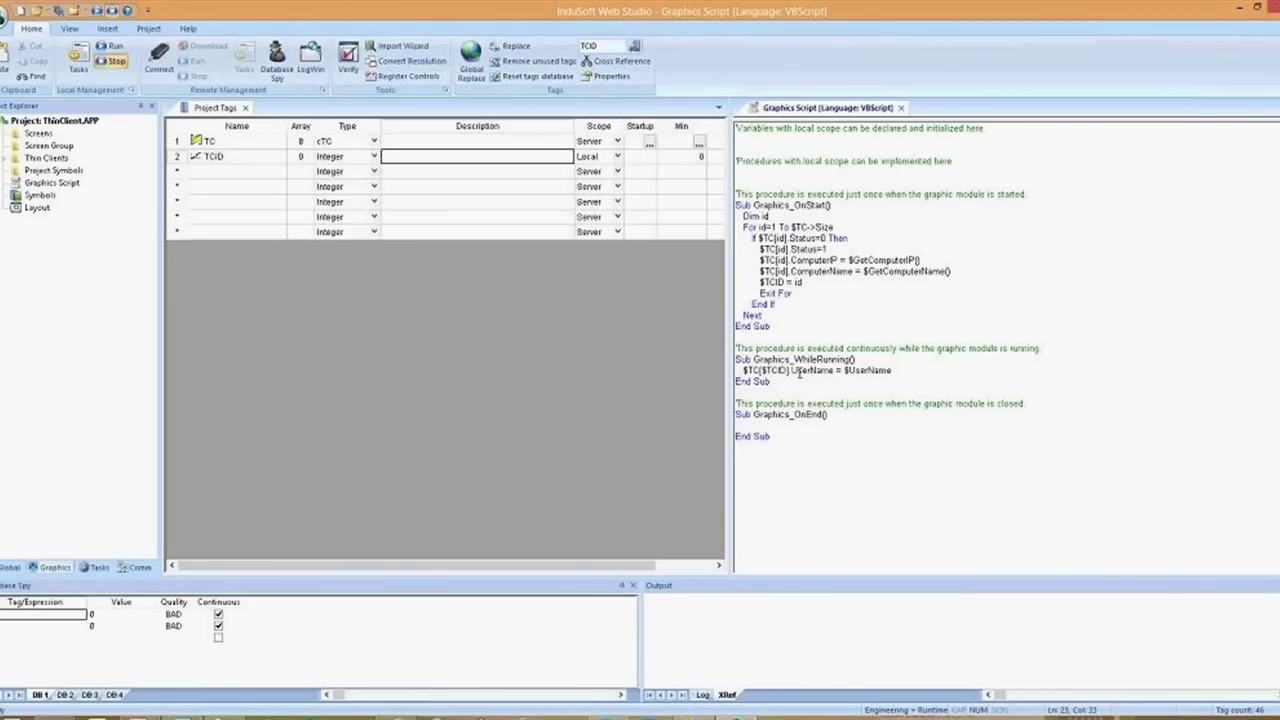
{"action": "left_click", "coordinate": [254, 145]}
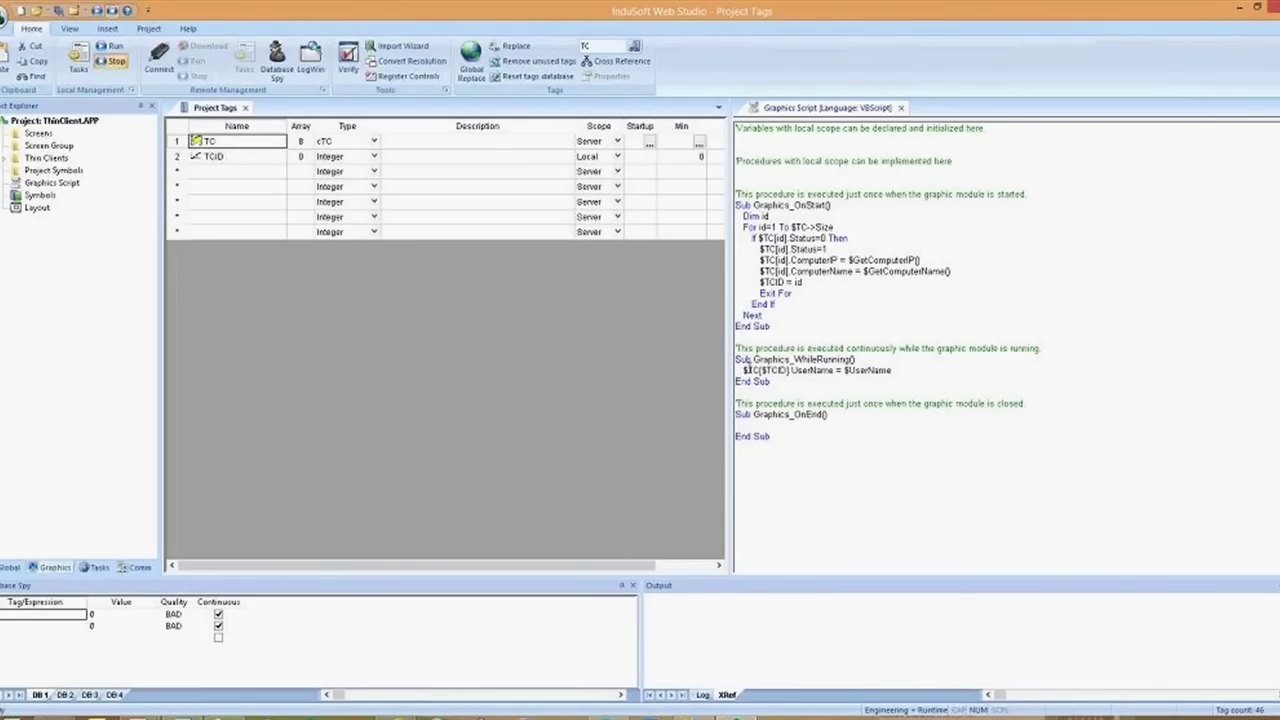
{"action": "left_click", "coordinate": [835, 370]}
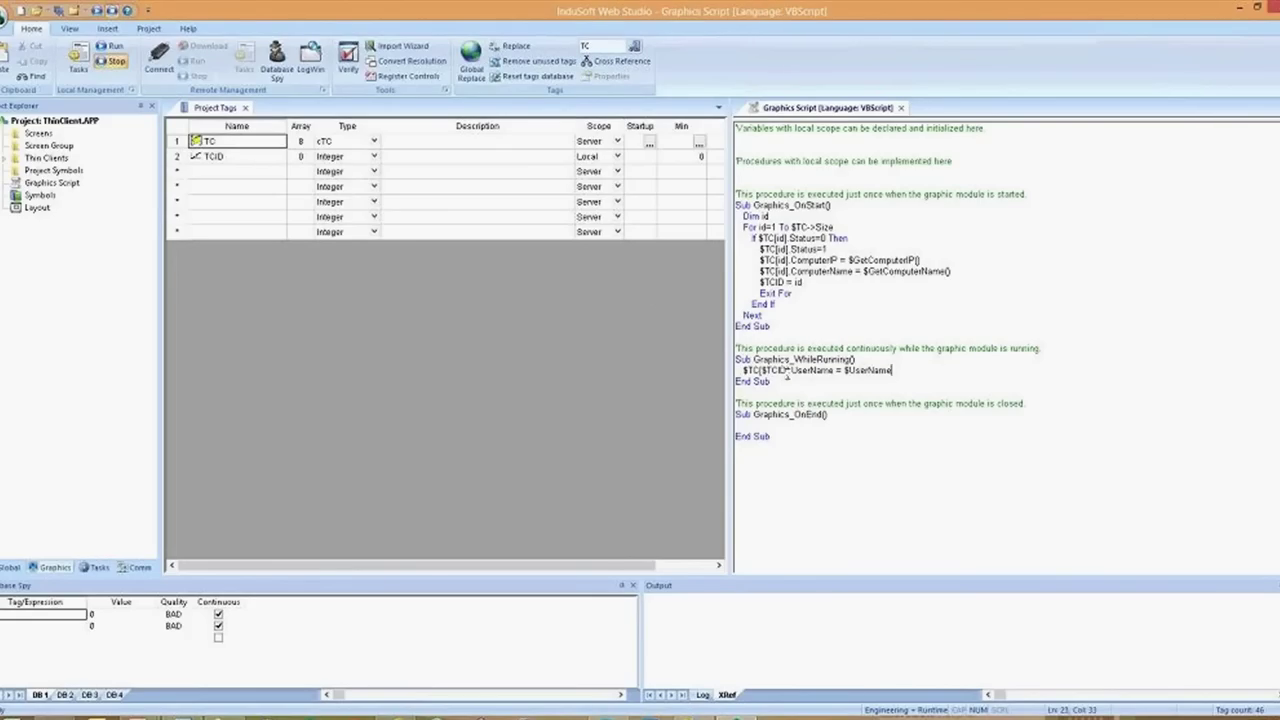
{"action": "right_click", "coordinate": [772, 375]}
{"action": "left_click", "coordinate": [747, 374]}
Duplicate the $TC[$TCID].UserName line onto a new line below it
{"action": "left_click", "coordinate": [905, 370]}
{"action": "key", "text": "Return"}
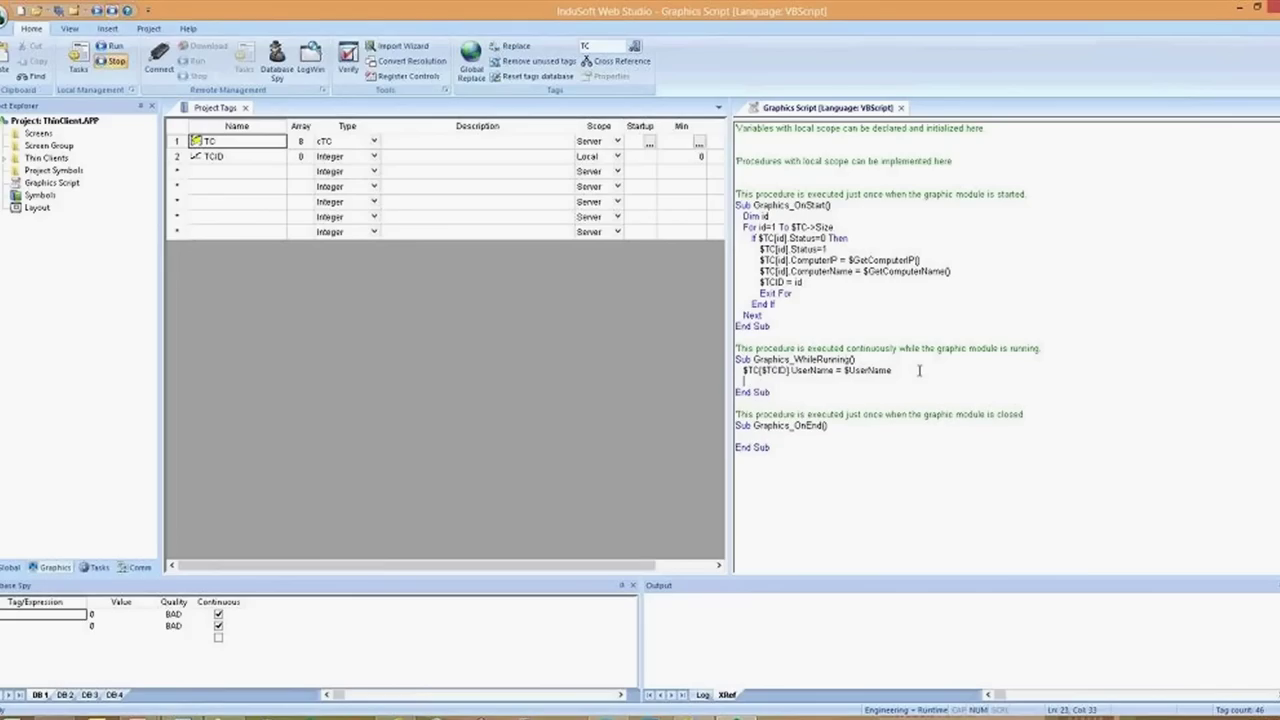
{"action": "key", "text": "Up"}
{"action": "key", "text": "shift+End"}
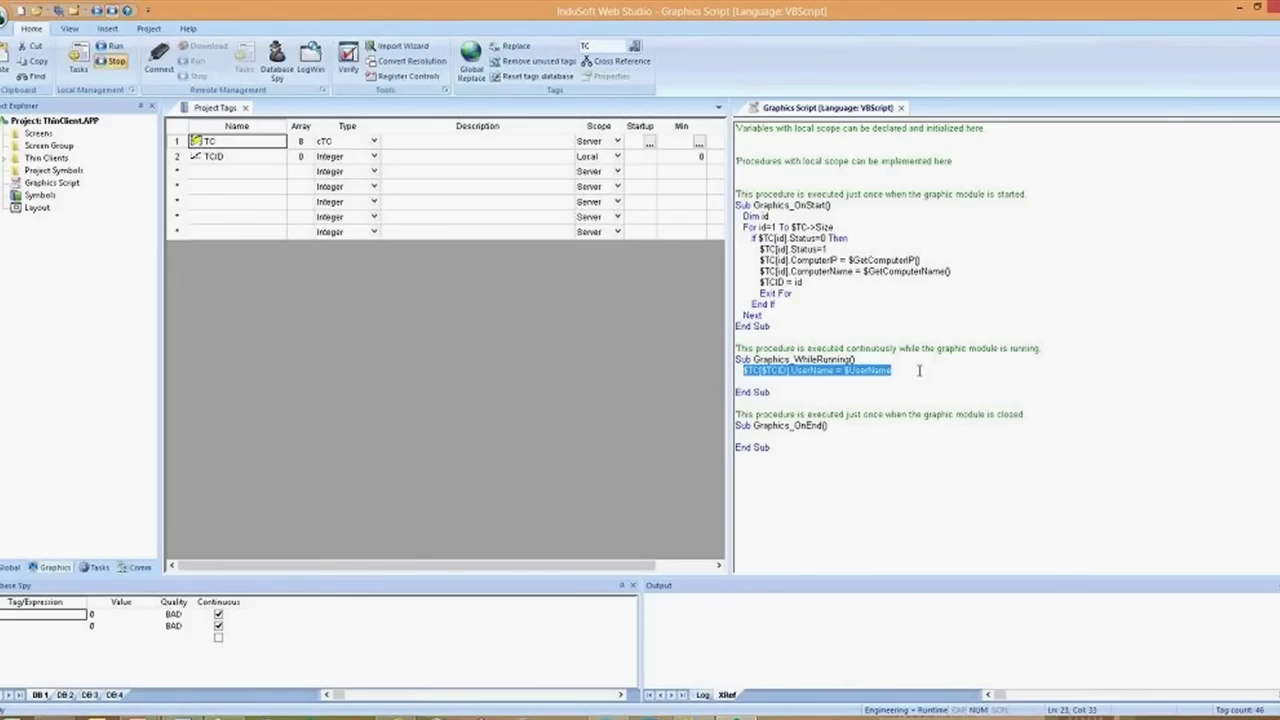
{"action": "key", "text": "ctrl+c"}
{"action": "key", "text": "Down"}
{"action": "key", "text": "ctrl+v"}
Change the copy to $TC[$TCID].HeartBeat = 0
{"action": "key", "text": "ctrl+Left"}
{"action": "key", "text": "ctrl+Left"}
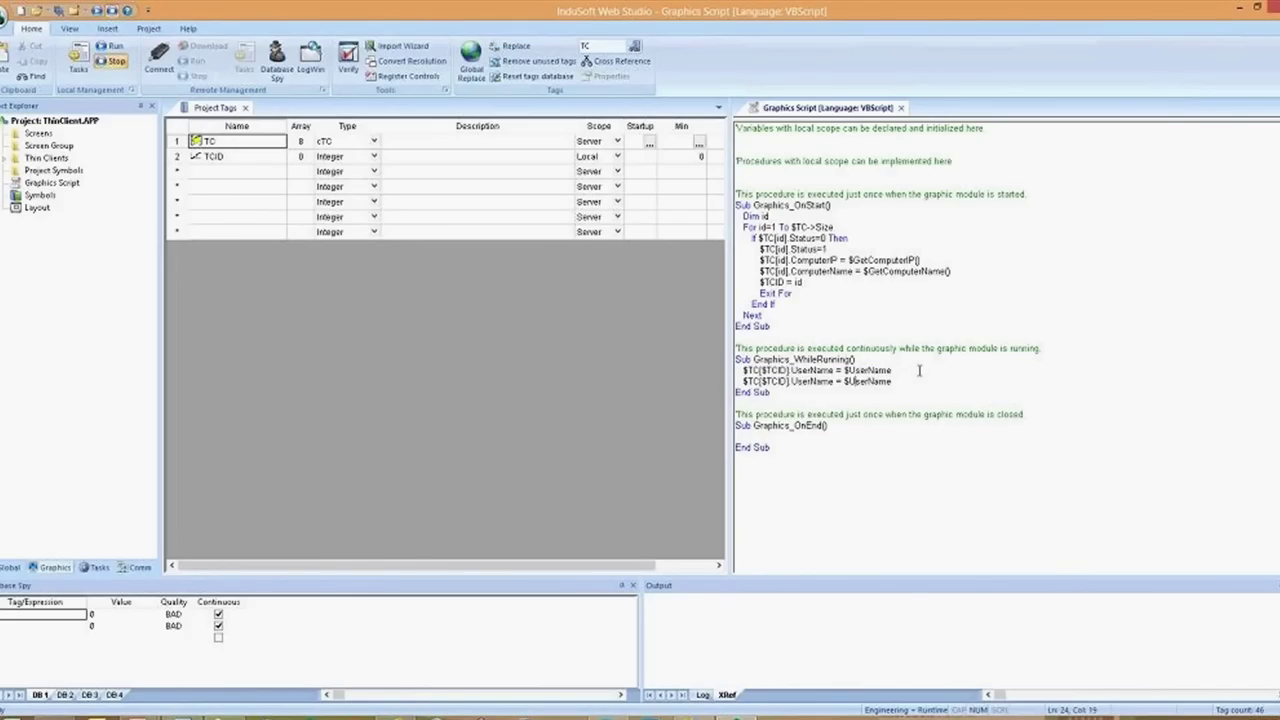
{"action": "key", "text": "ctrl+shift+Right"}
{"action": "key", "text": "BackSpace"}
{"action": "key", "text": "BackSpace"}
{"action": "type", "text": "."}
{"action": "key", "text": "Down"}
{"action": "key", "text": "Down"}
{"action": "key", "text": "Return"}
{"action": "key", "text": "End"}
{"action": "key", "text": "shift+Left"}
{"action": "key", "text": "shift+Left"}
{"action": "key", "text": "ctrl+shift+Left"}
{"action": "key", "text": "ctrl+shift+Left"}
{"action": "type", "text": "0"}
Insert scheduler worksheet SCHED001.SCH from the Tasks tree and dock it beside Project Tags
{"action": "left_click", "coordinate": [99, 567]}
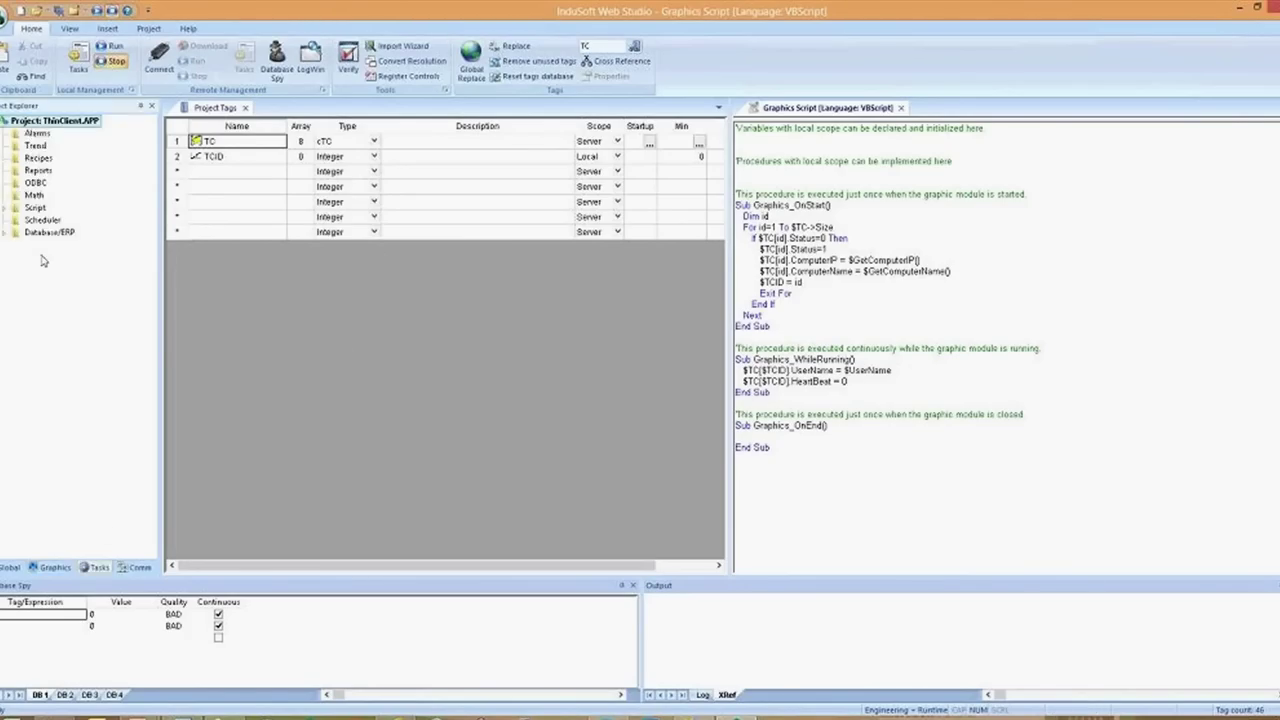
{"action": "left_click", "coordinate": [6, 208]}
{"action": "left_click", "coordinate": [40, 232]}
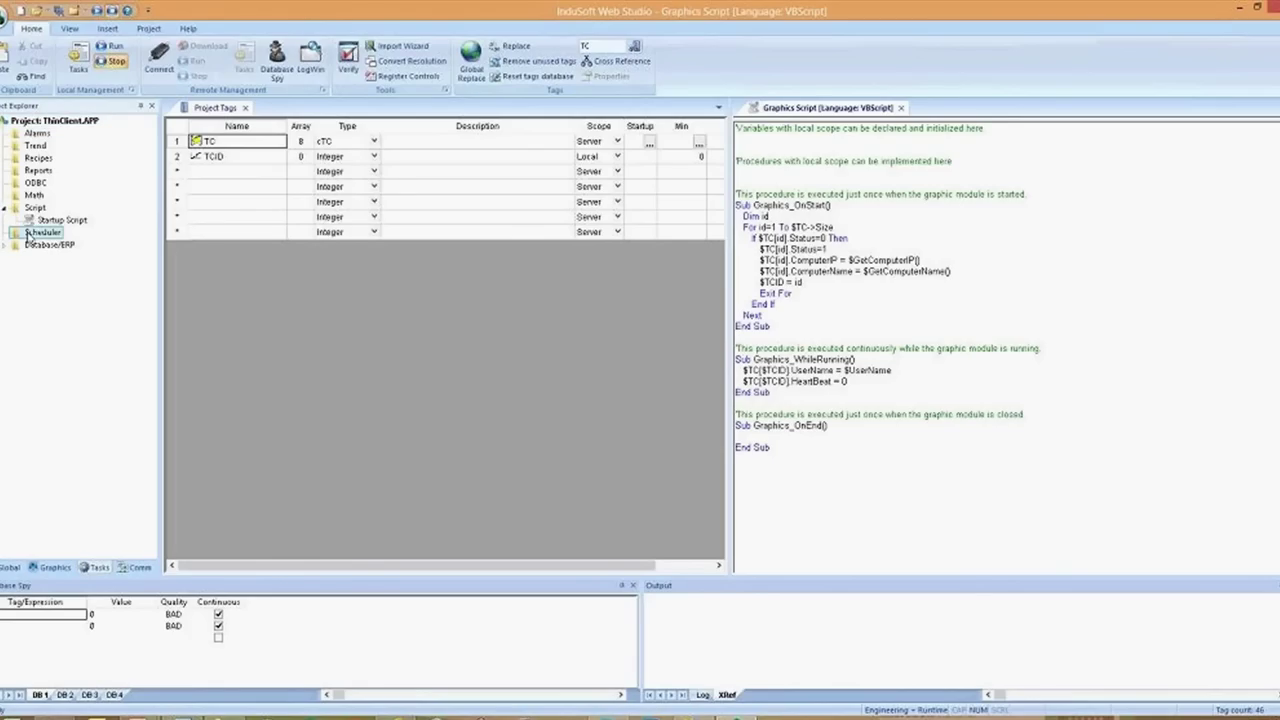
{"action": "right_click", "coordinate": [34, 234]}
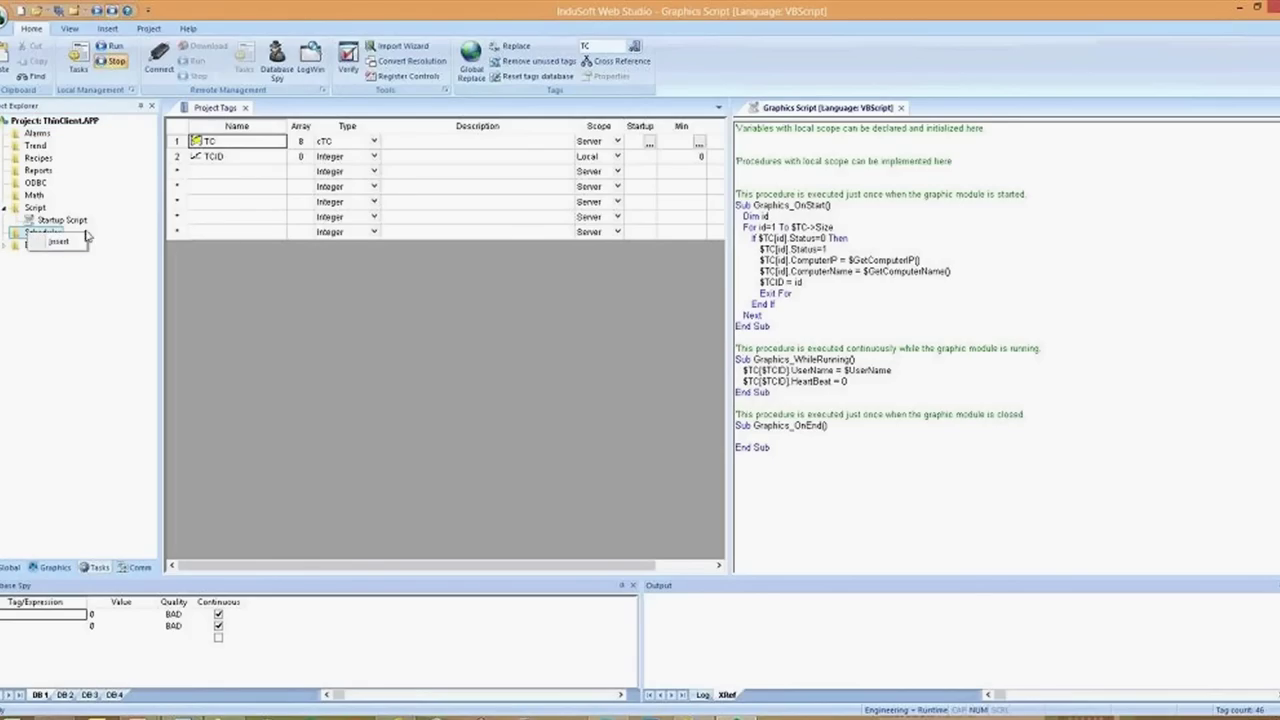
{"action": "left_click", "coordinate": [57, 242]}
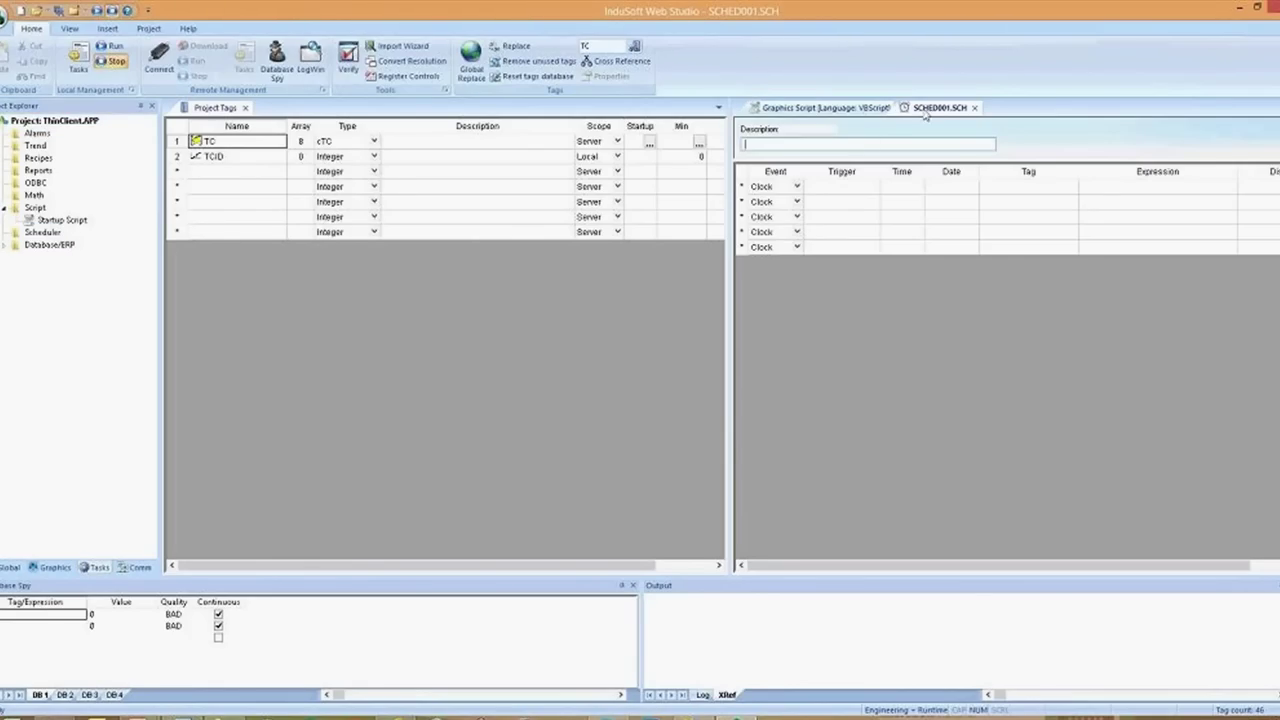
{"action": "right_click", "coordinate": [390, 131]}
{"action": "left_click", "coordinate": [945, 119]}
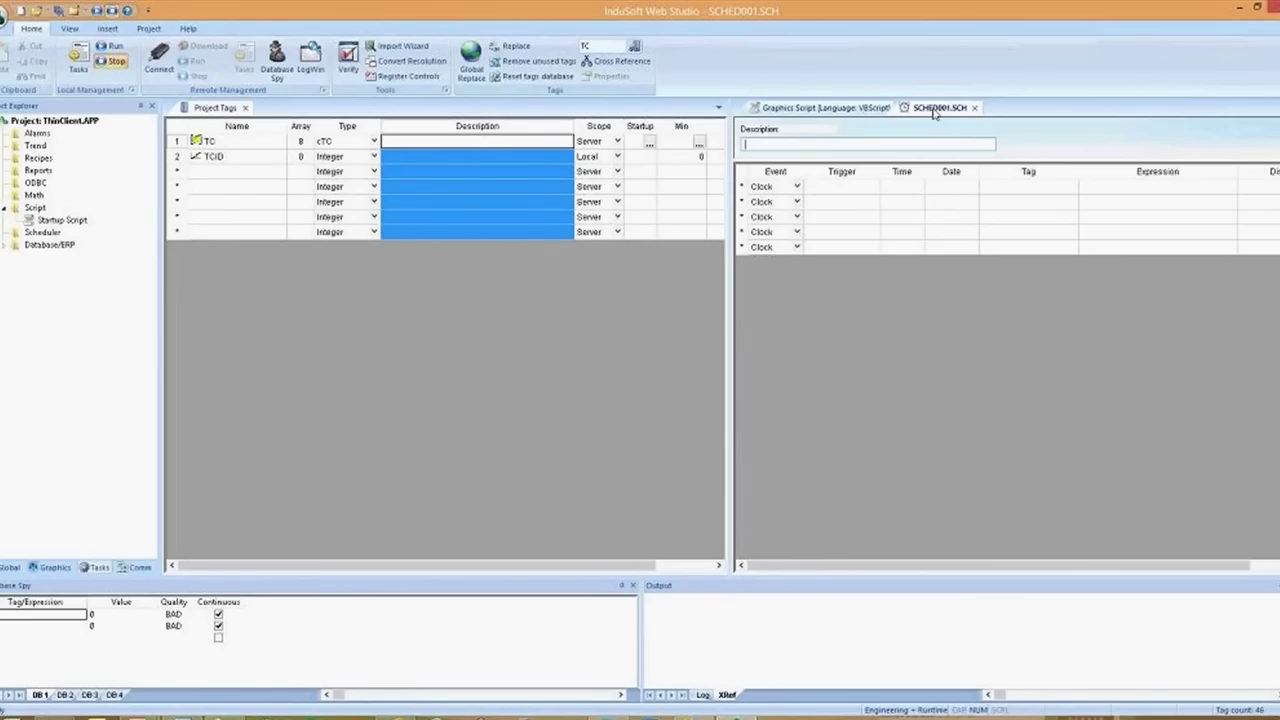
{"action": "left_click_drag", "start_coordinate": [370, 115], "coordinate": [330, 110]}
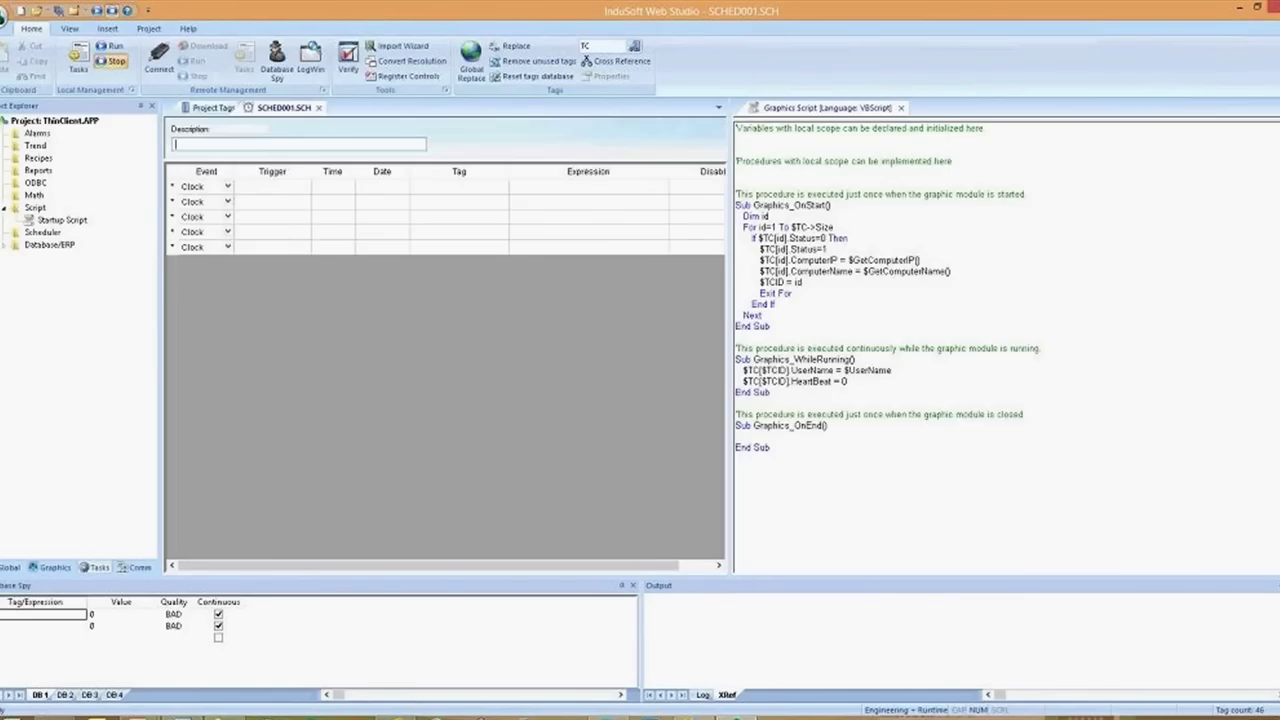
Set row 1 to fire every 00:00:01 with TC[1].HeartBeat = TC[1].HeartBeat+1, and row 2 to Change
{"action": "left_click", "coordinate": [331, 187]}
{"action": "type", "text": "0:00:01"}
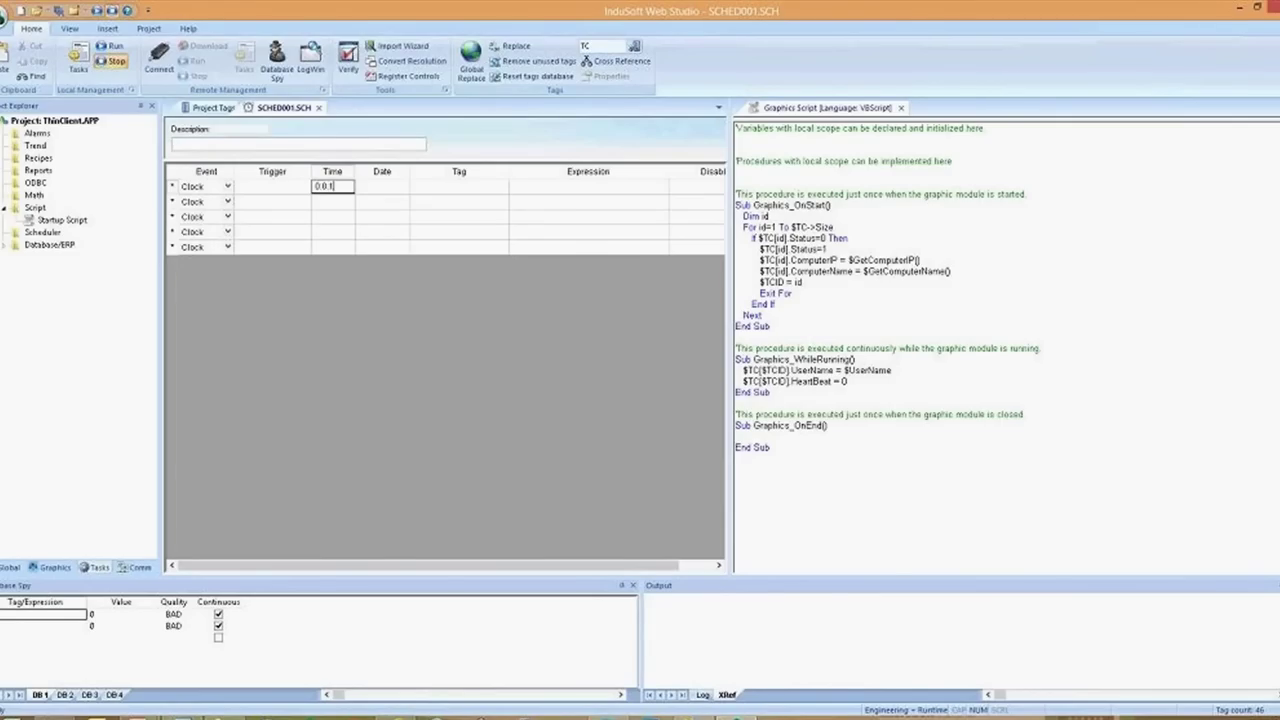
{"action": "key", "text": "Tab"}
{"action": "key", "text": "Tab"}
{"action": "type", "text": "TC"}
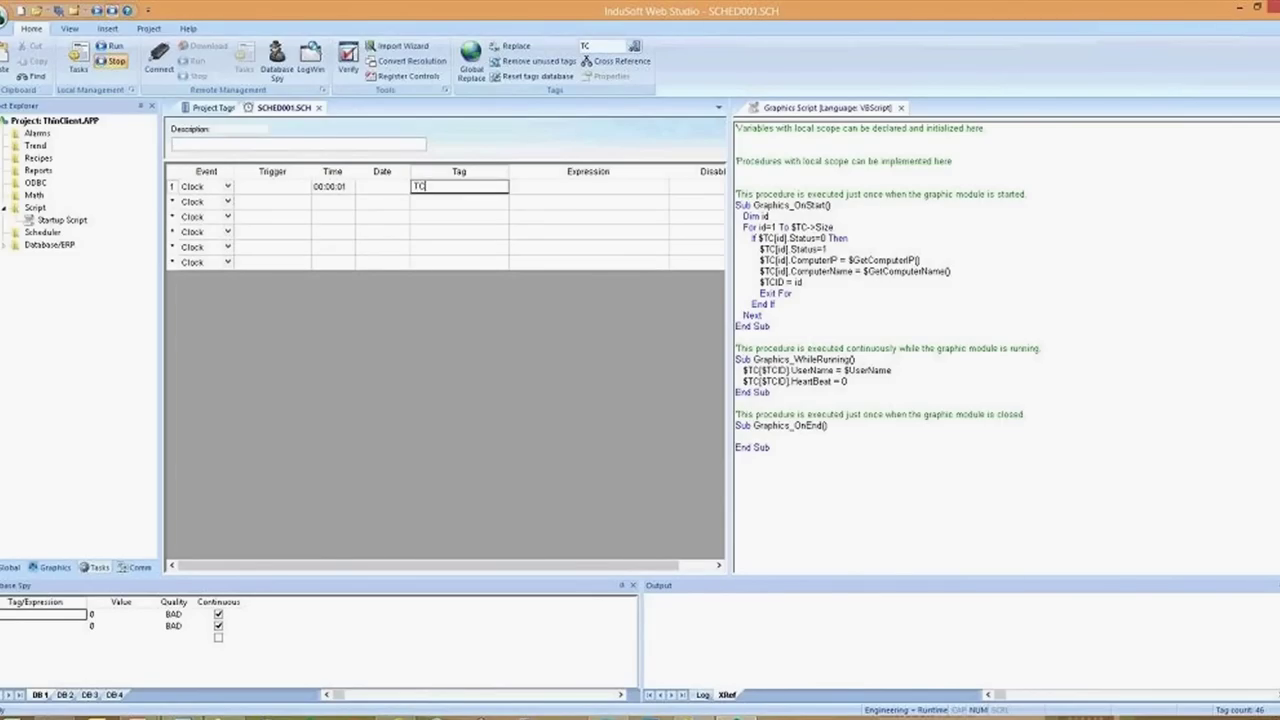
{"action": "type", "text": "[1].HeartBeat"}
{"action": "key", "text": "Return"}
{"action": "key", "text": "Tab"}
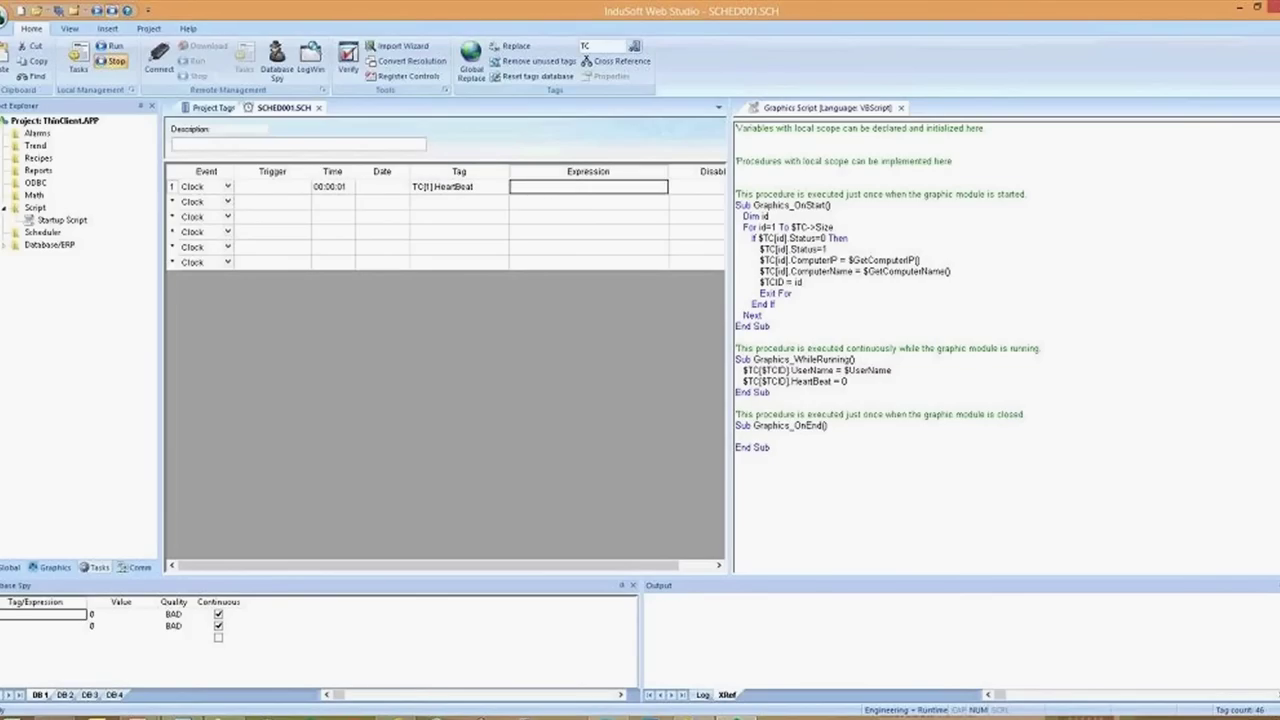
{"action": "key", "text": "ctrl+v"}
{"action": "type", "text": "+1"}
{"action": "key", "text": "Return"}
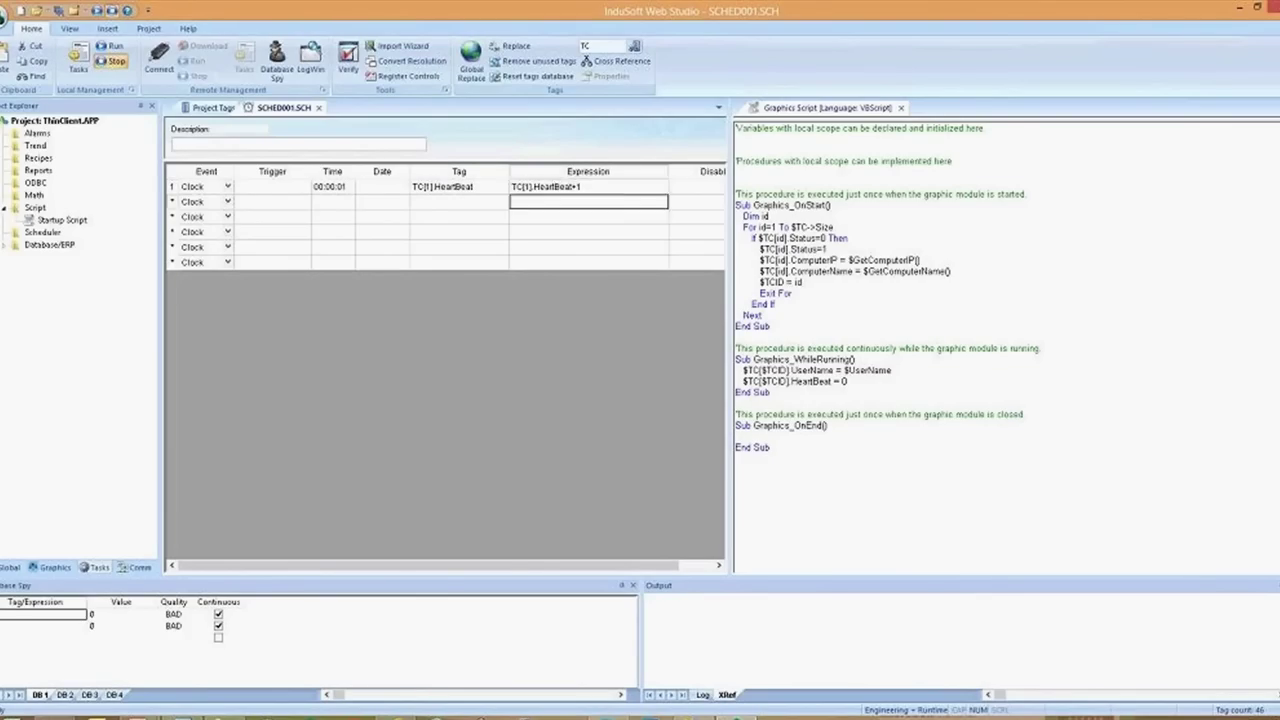
{"action": "key", "text": "shift+Tab"}
{"action": "key", "text": "shift+Tab"}
{"action": "key", "text": "shift+Tab"}
{"action": "key", "text": "shift+Tab"}
{"action": "key", "text": "shift+Tab"}
{"action": "key", "text": "Down"}
{"action": "key", "text": "Down"}
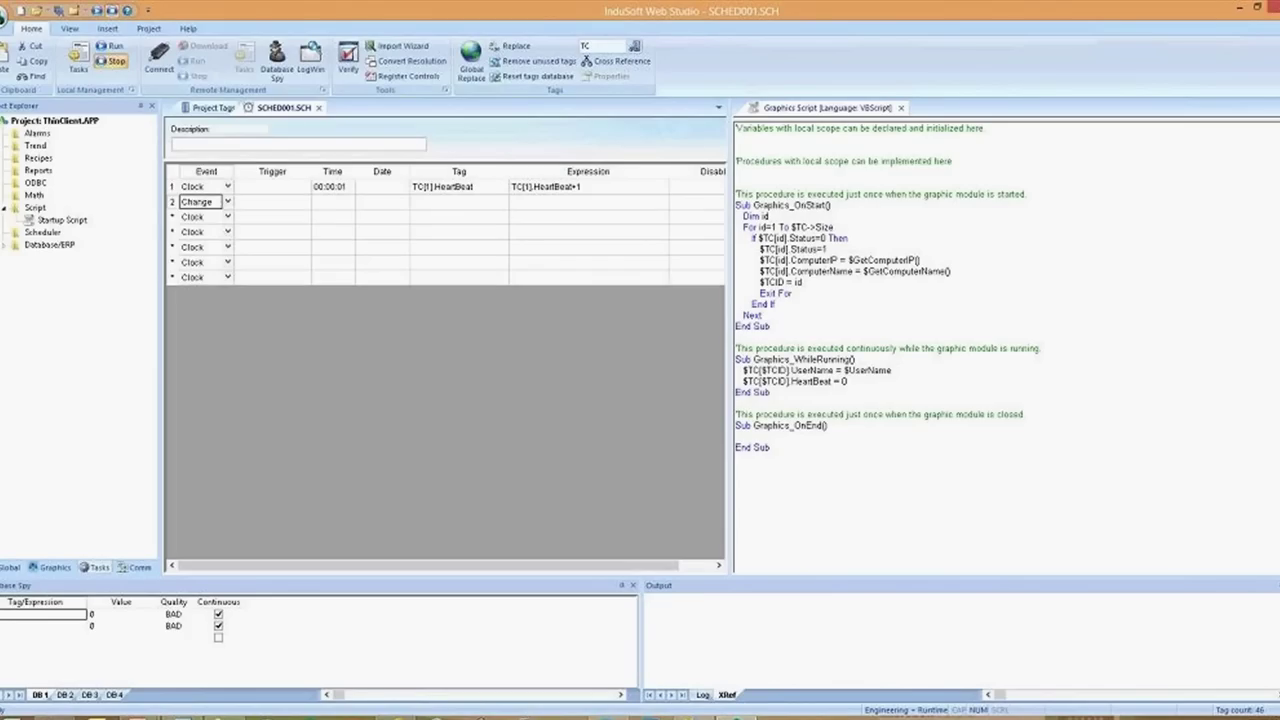
Copy TC[1].HeartBeat from row 1 and paste it as row 2's trigger
{"action": "key", "text": "Tab"}
{"action": "key", "text": "Tab"}
{"action": "key", "text": "Tab"}
{"action": "key", "text": "Up"}
{"action": "key", "text": "Tab"}
{"action": "key", "text": "ctrl+c"}
{"action": "key", "text": "Down"}
{"action": "key", "text": "shift+Tab"}
{"action": "key", "text": "shift+Tab"}
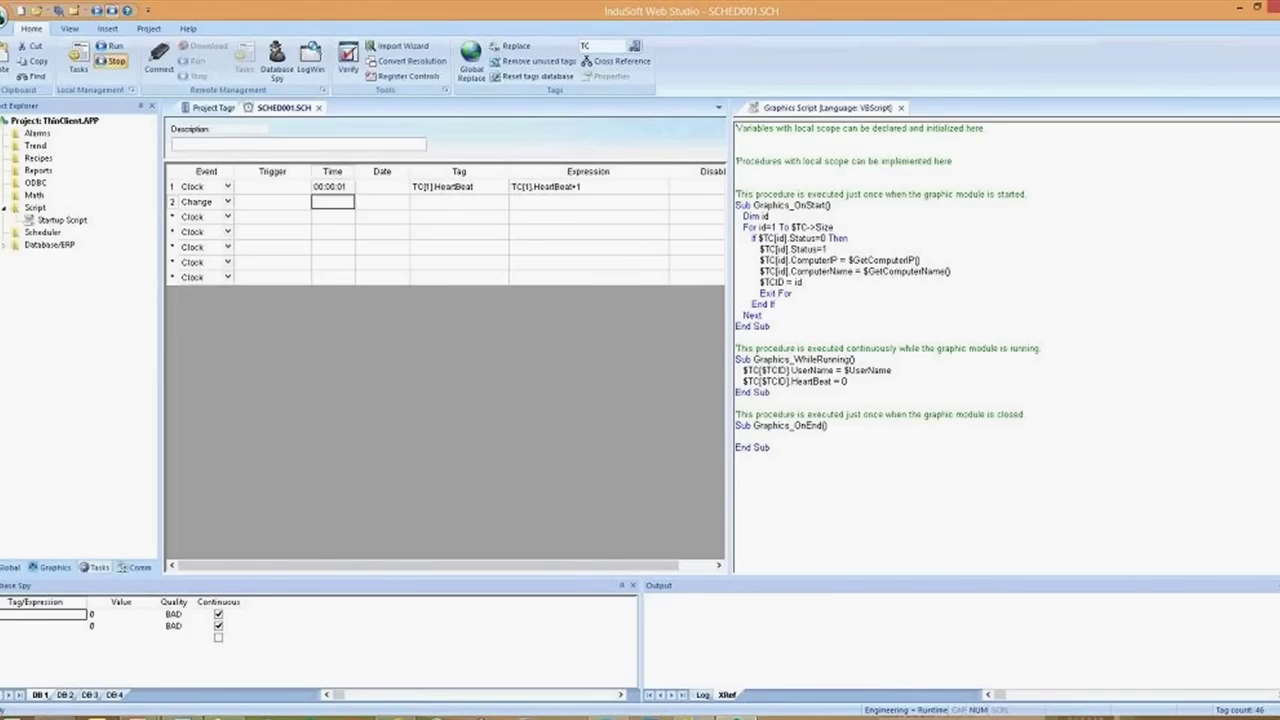
{"action": "key", "text": "shift+Tab"}
{"action": "key", "text": "ctrl+v"}
{"action": "key", "text": "Tab"}
{"action": "key", "text": "Tab"}
{"action": "key", "text": "Tab"}
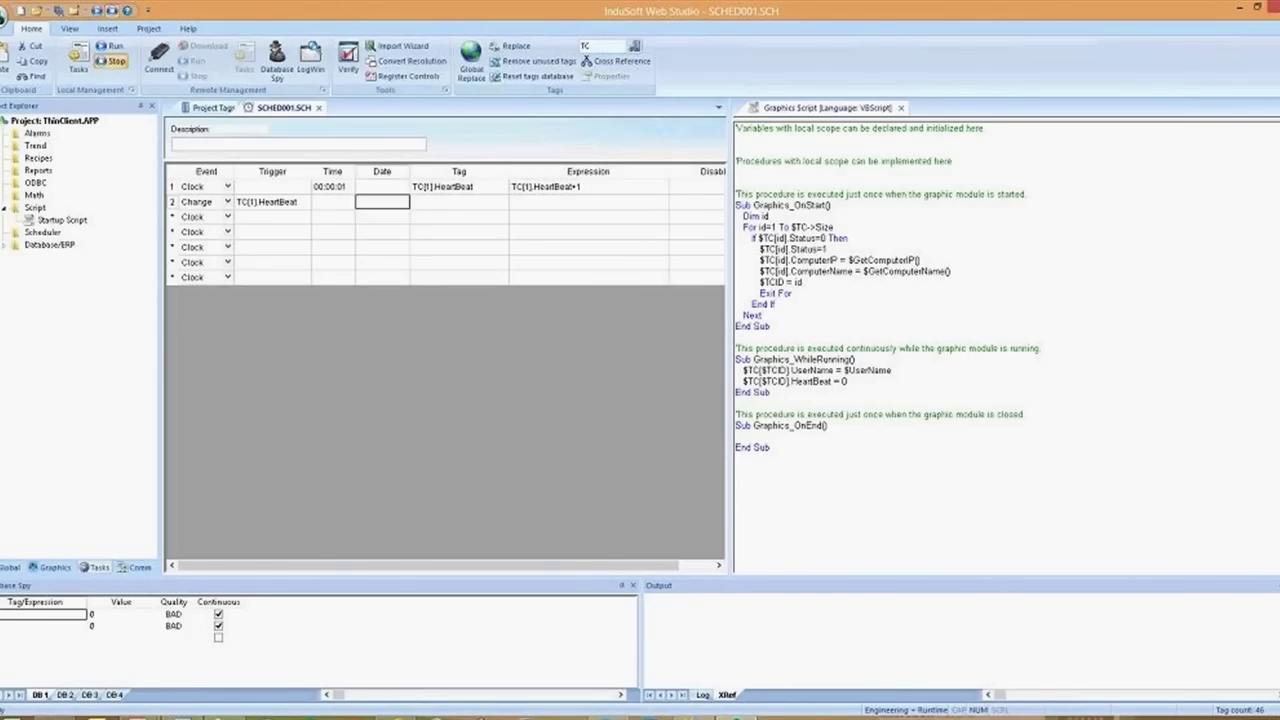
{"action": "key", "text": "Tab"}
Give row 2 the expression If(TC[1].HeartBeat=10,0) and the tag TC[1].Status
{"action": "type", "text": "If("}
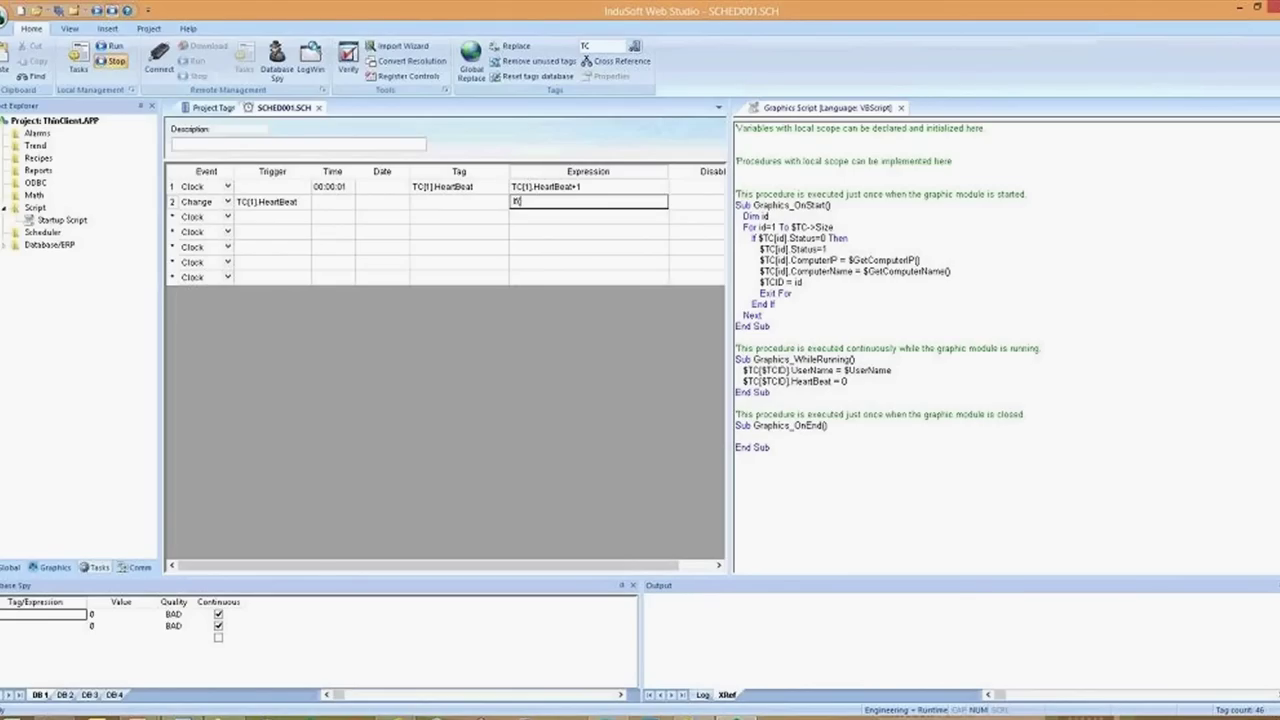
{"action": "key", "text": "ctrl+v"}
{"action": "type", "text": "=10,0)"}
{"action": "key", "text": "Return"}
{"action": "left_click", "coordinate": [459, 201]}
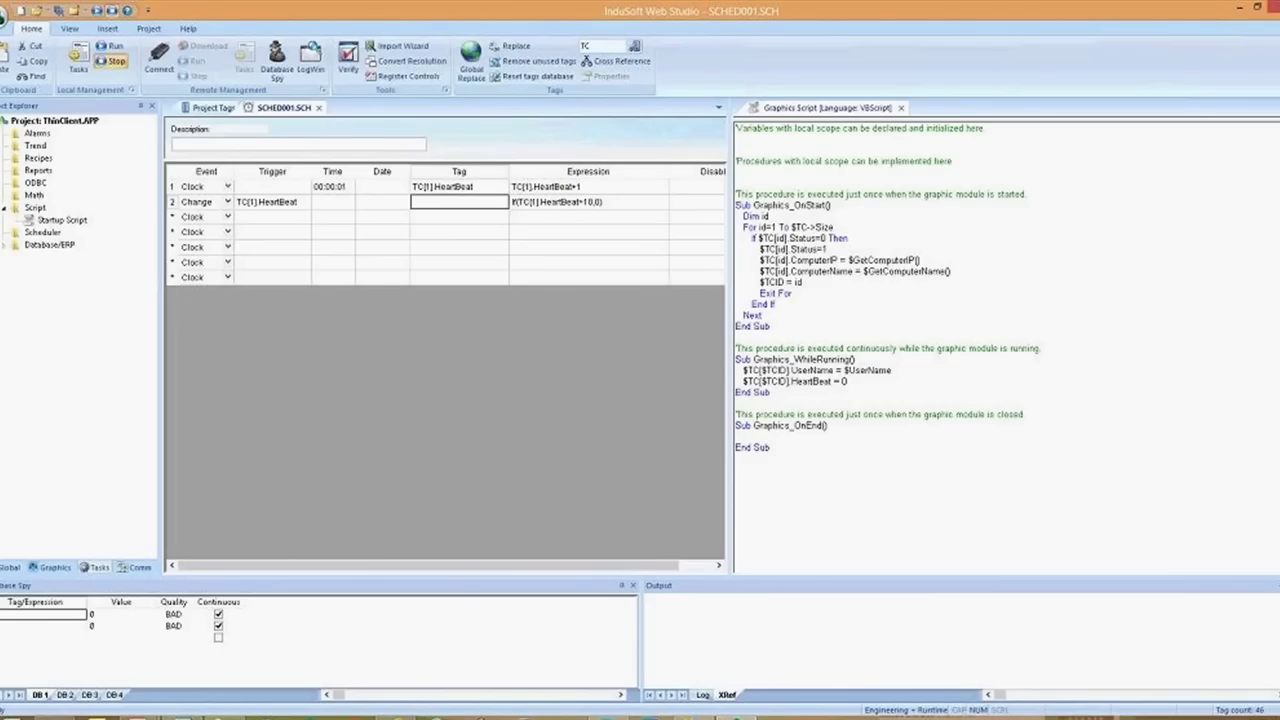
{"action": "type", "text": "TC[1]"}
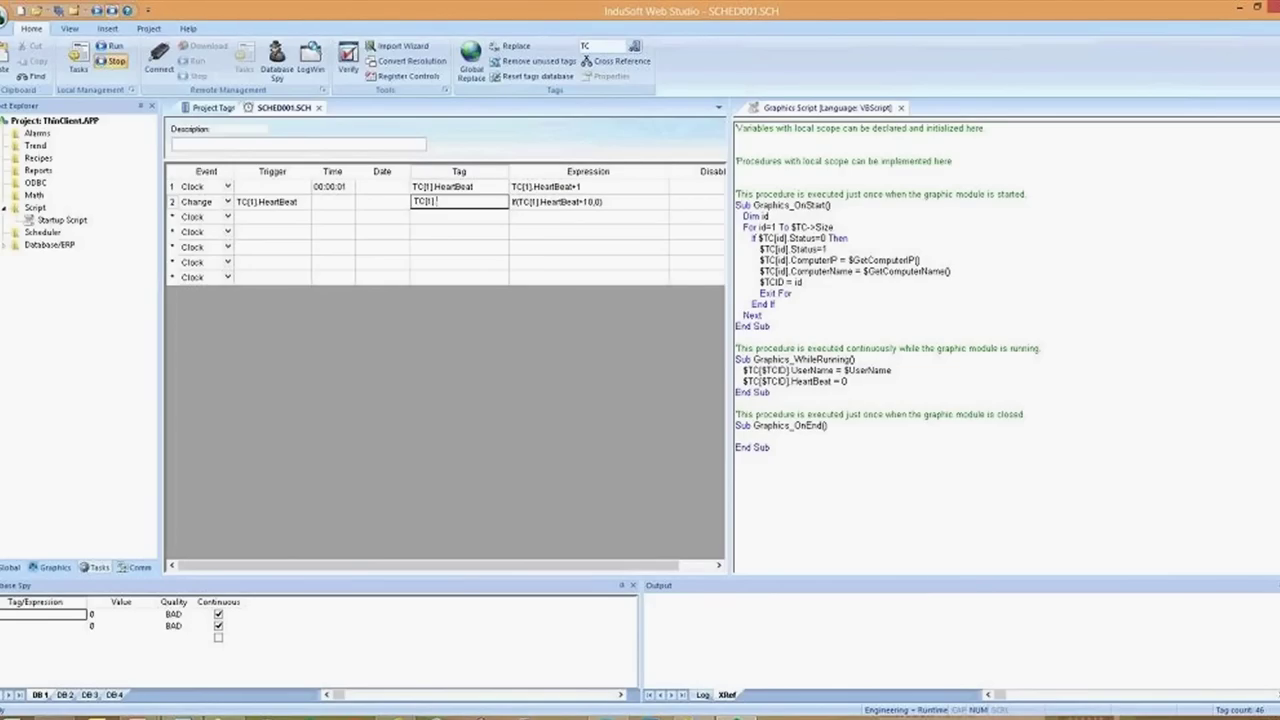
{"action": "type", "text": ".Status"}
{"action": "key", "text": "Return"}
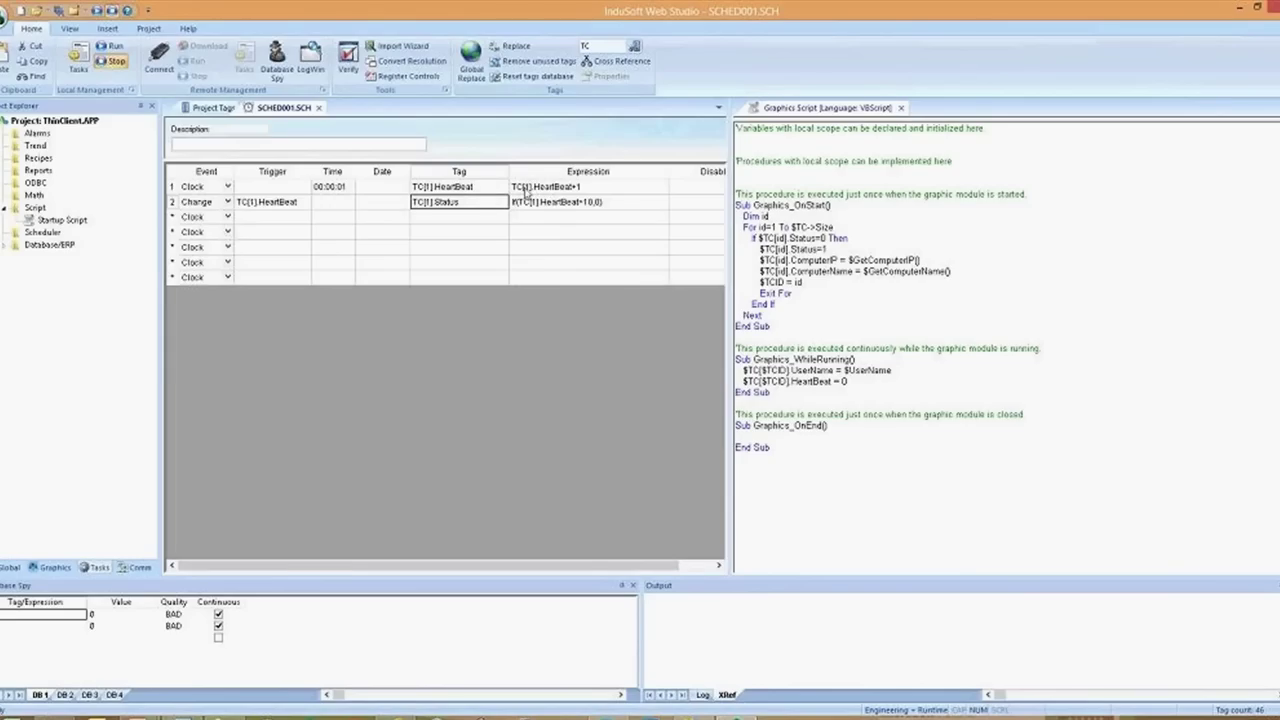
{"action": "left_click", "coordinate": [572, 212]}
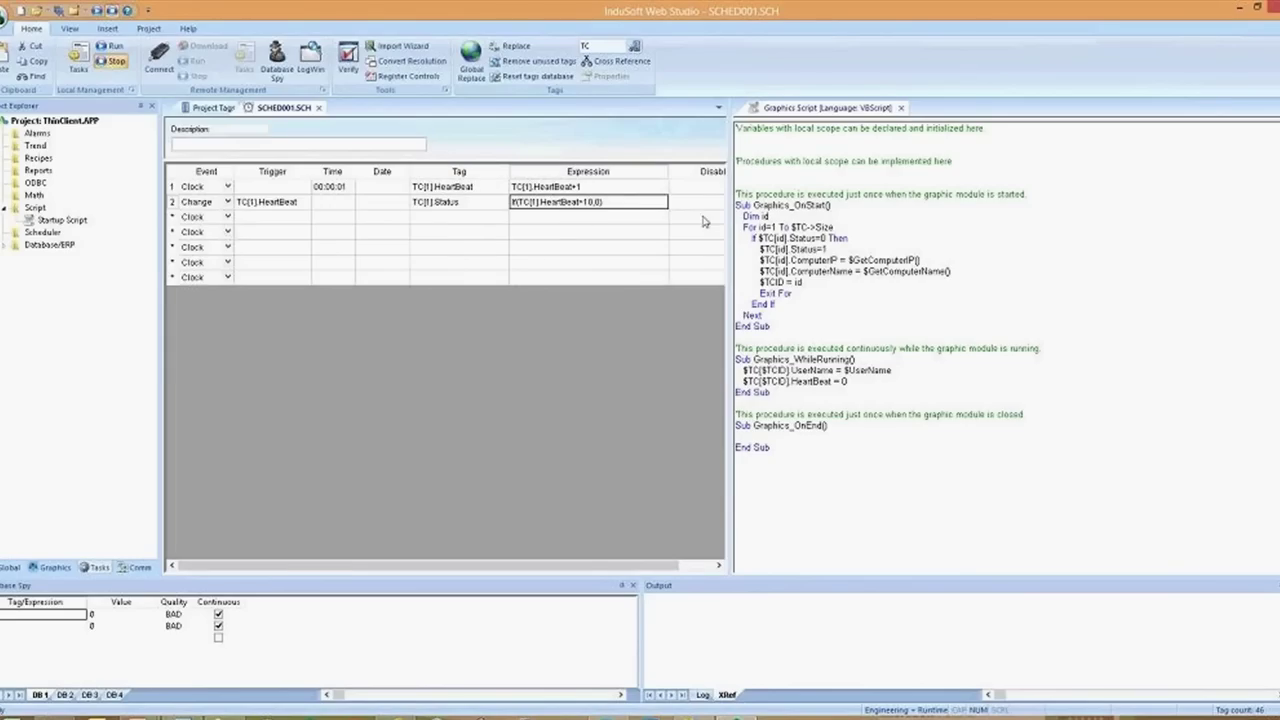
{"action": "left_click", "coordinate": [856, 301]}
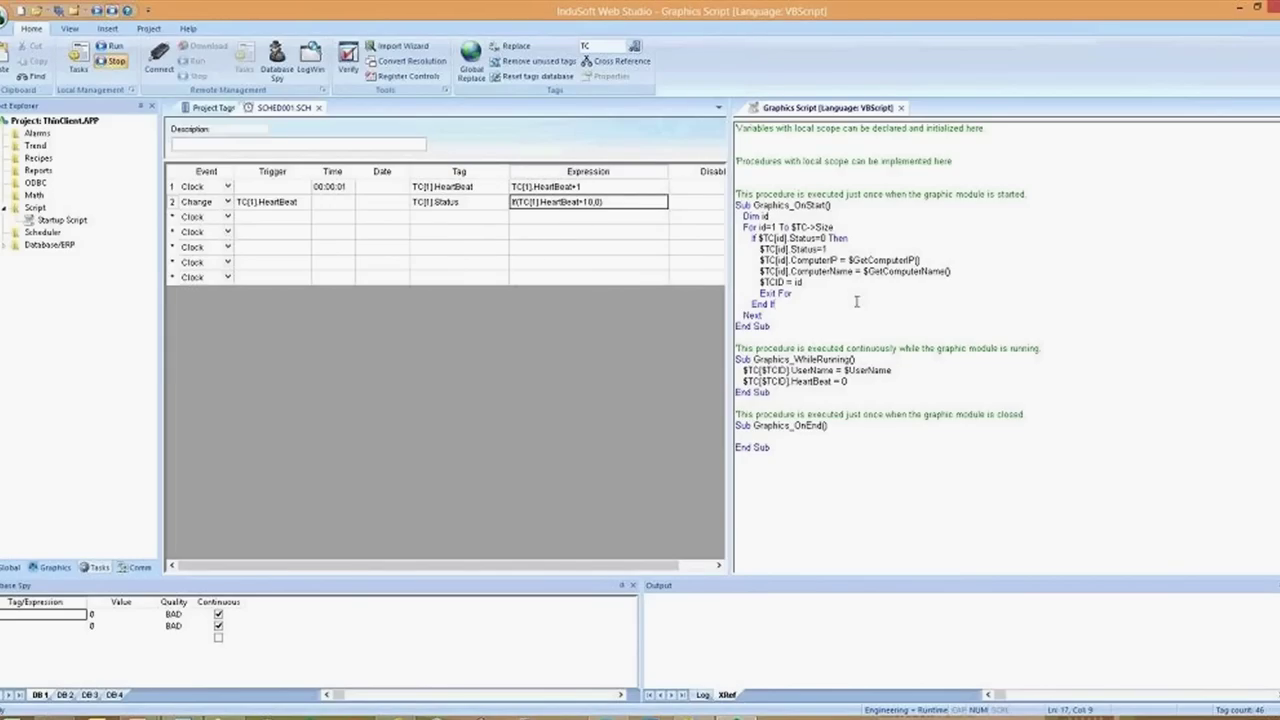
{"action": "left_click", "coordinate": [546, 188]}
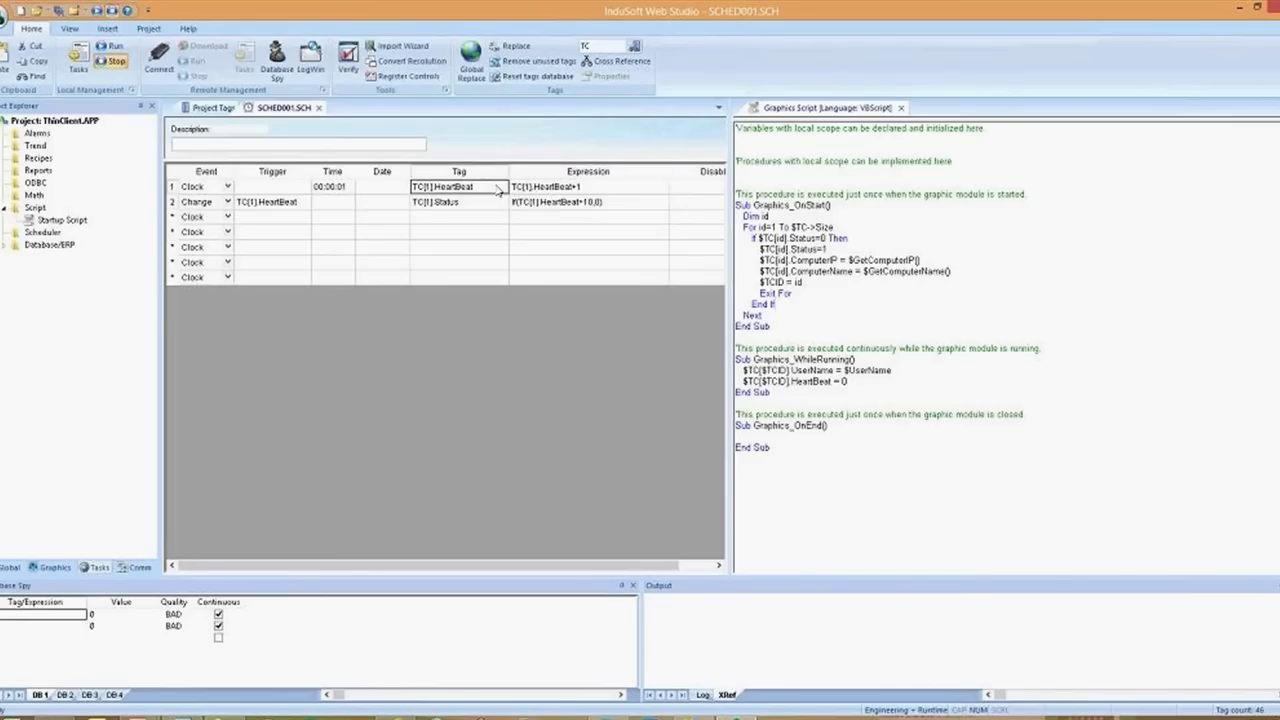
{"action": "left_click", "coordinate": [553, 203]}
{"action": "left_click", "coordinate": [457, 206]}
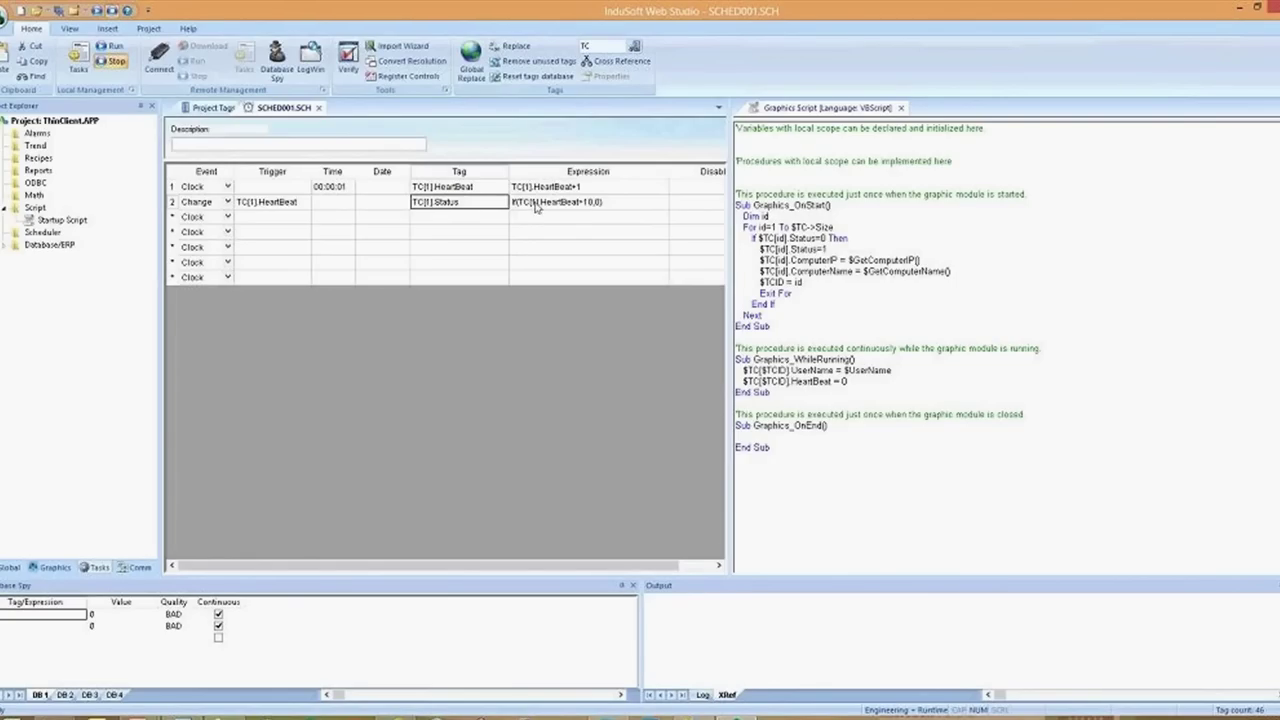
{"action": "left_click_drag", "start_coordinate": [532, 205], "coordinate": [248, 197]}
Copy scheduler rows 1–2 into rows 3–4 and change row 4's trigger to TC[2]
{"action": "key", "text": "ctrl+c"}
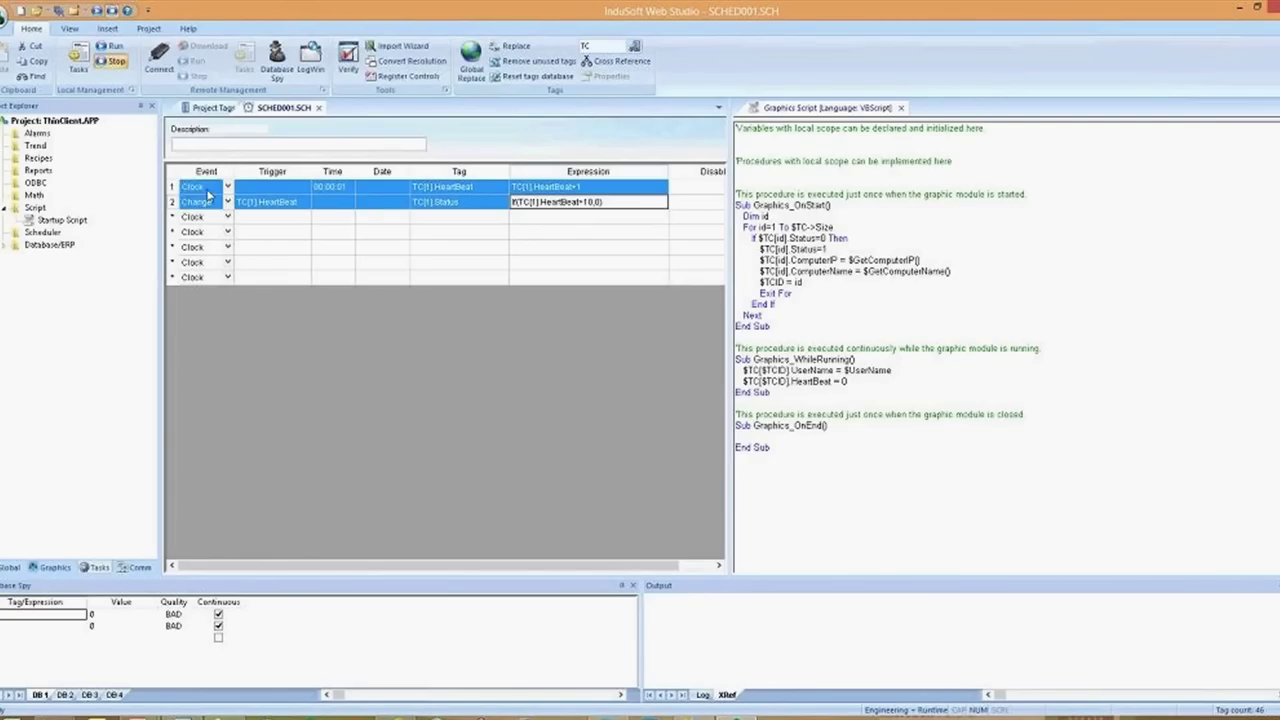
{"action": "left_click", "coordinate": [202, 217]}
{"action": "key", "text": "ctrl+v"}
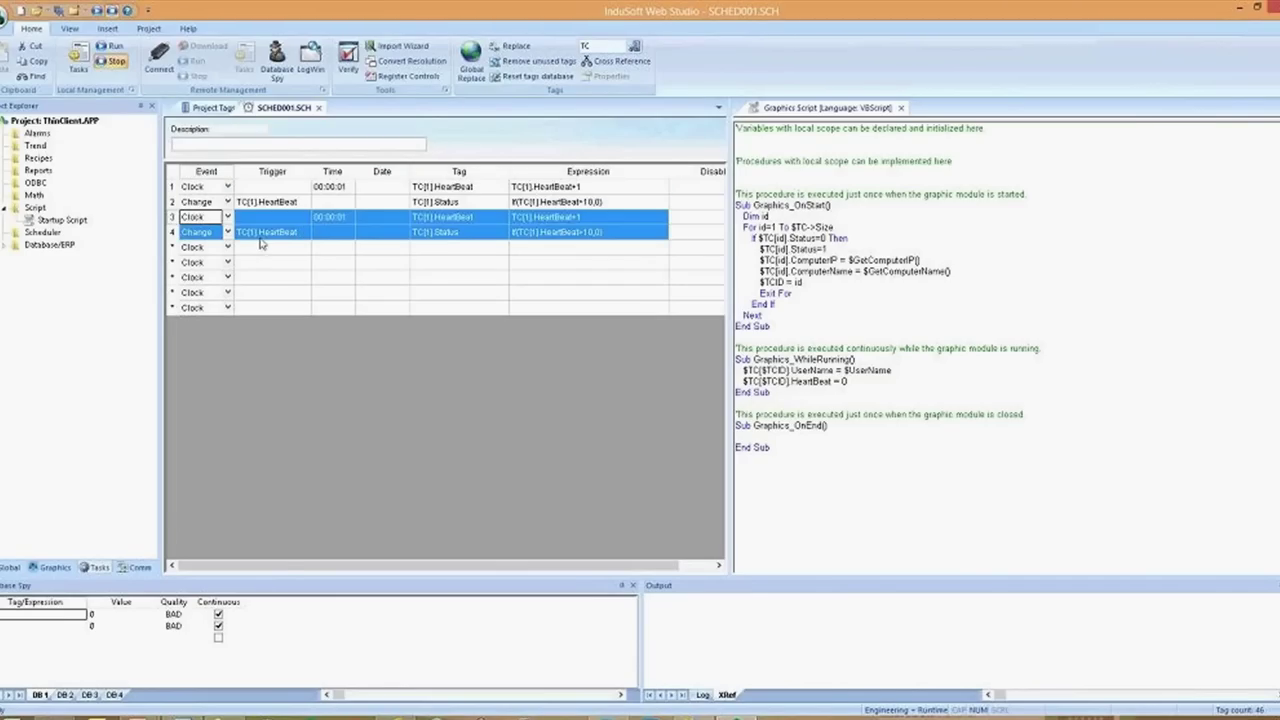
{"action": "double_click", "coordinate": [262, 238]}
{"action": "key", "text": "BackSpace"}
{"action": "type", "text": "2"}
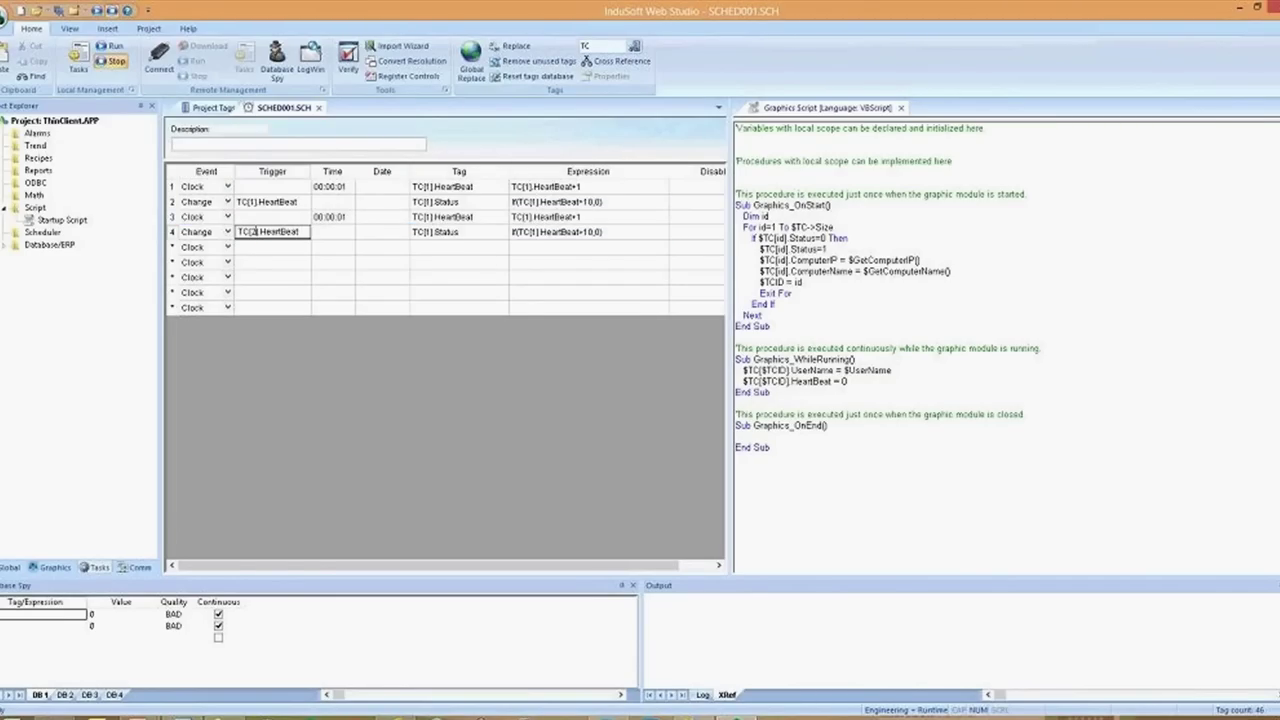
Change the Tag cells of rows 3 and 4 from TC[1] to TC[2]
{"action": "left_click", "coordinate": [440, 220]}
{"action": "left_click", "coordinate": [440, 225]}
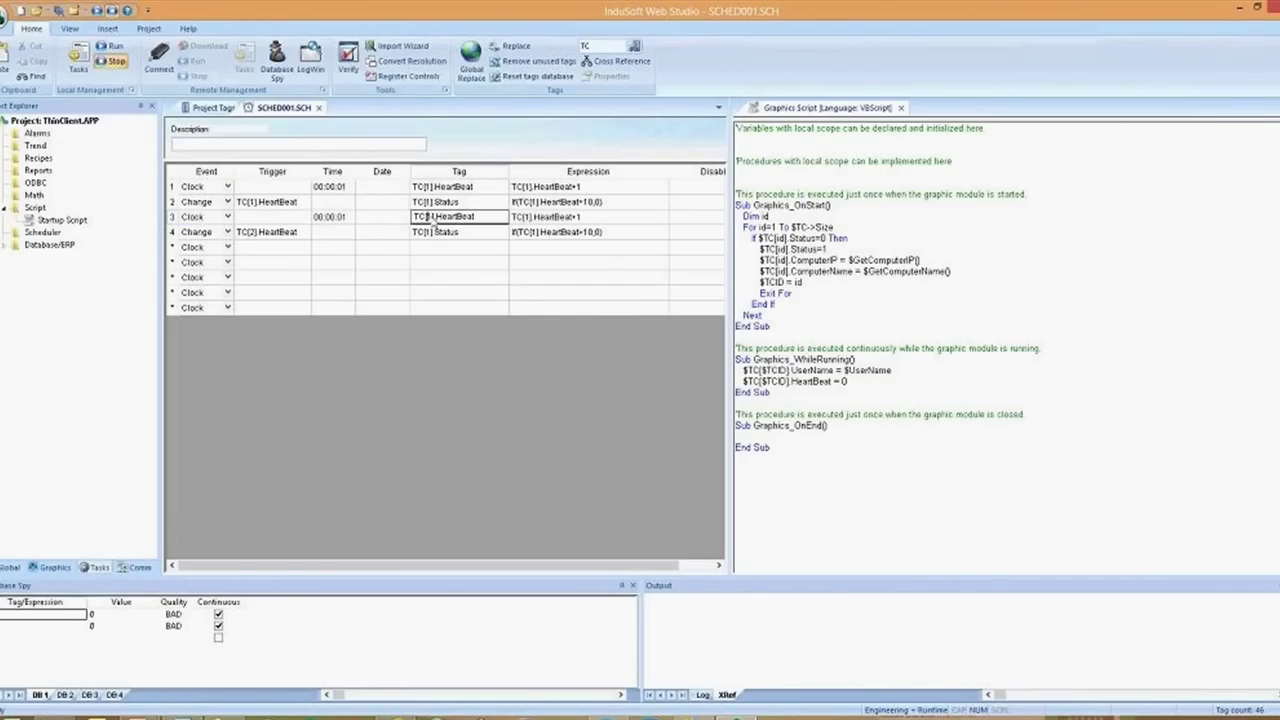
{"action": "type", "text": "2"}
{"action": "left_click", "coordinate": [434, 236]}
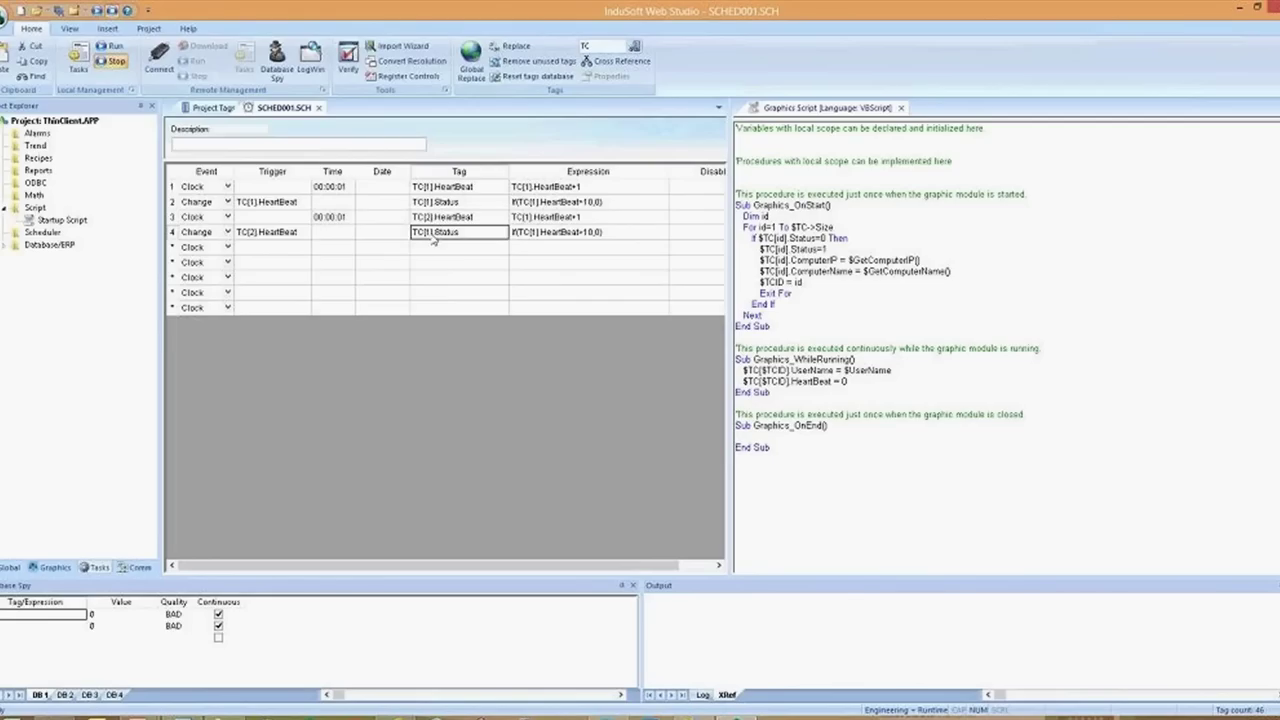
{"action": "left_click", "coordinate": [434, 236]}
{"action": "type", "text": "2"}
Replace client index 1 with 2 in the Expression cells of rows 3 and 4
{"action": "left_click", "coordinate": [536, 220]}
{"action": "left_click", "coordinate": [536, 220]}
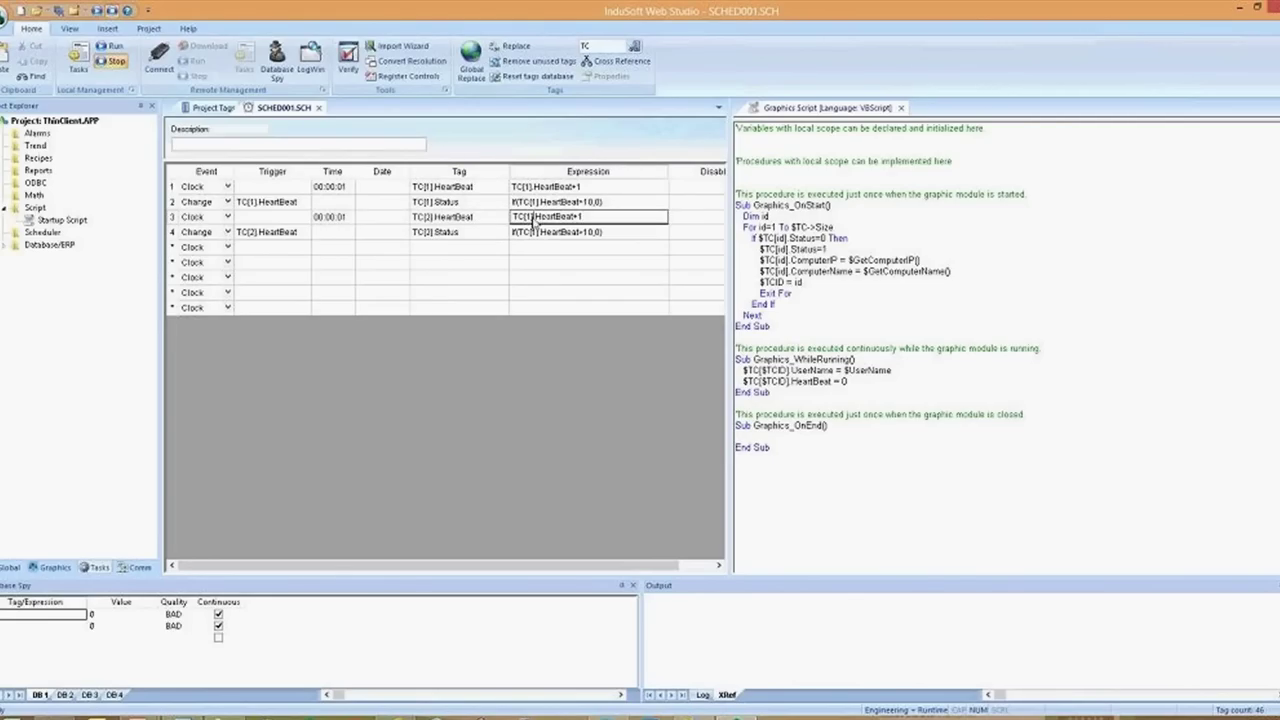
{"action": "left_click", "coordinate": [532, 217]}
{"action": "key", "text": "BackSpace"}
{"action": "type", "text": "2"}
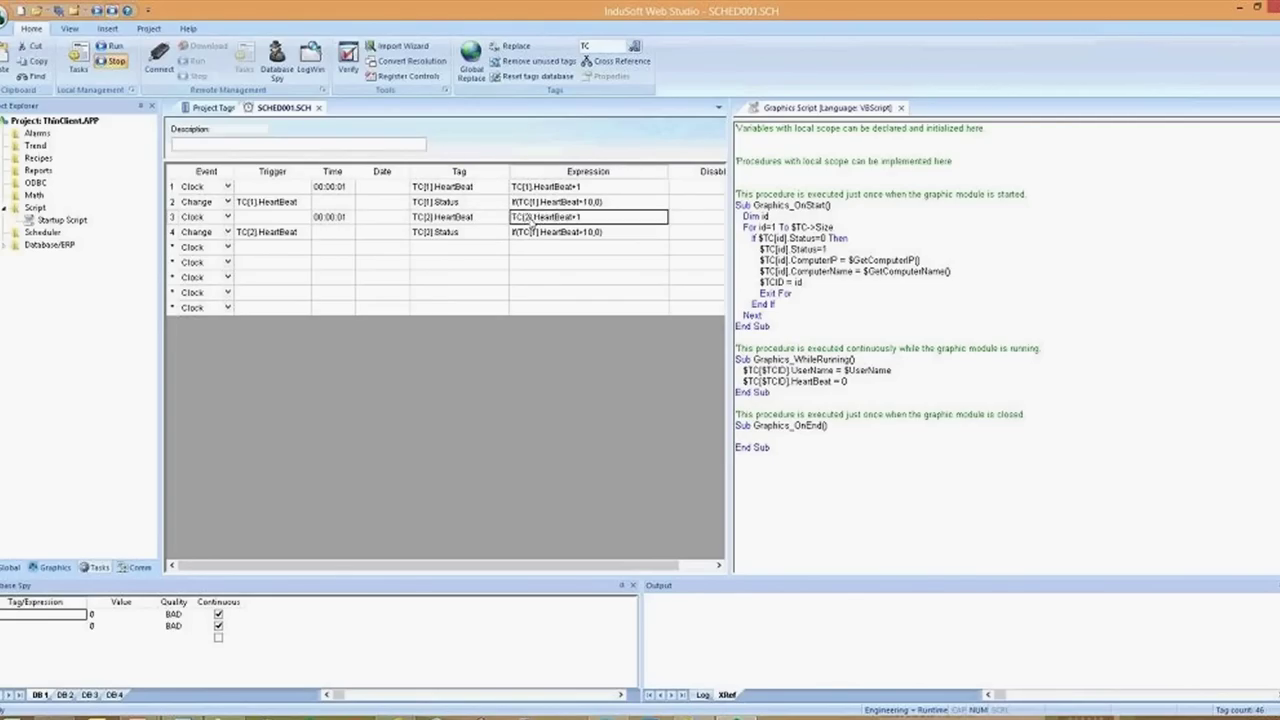
{"action": "left_click", "coordinate": [536, 232]}
{"action": "left_click", "coordinate": [536, 232]}
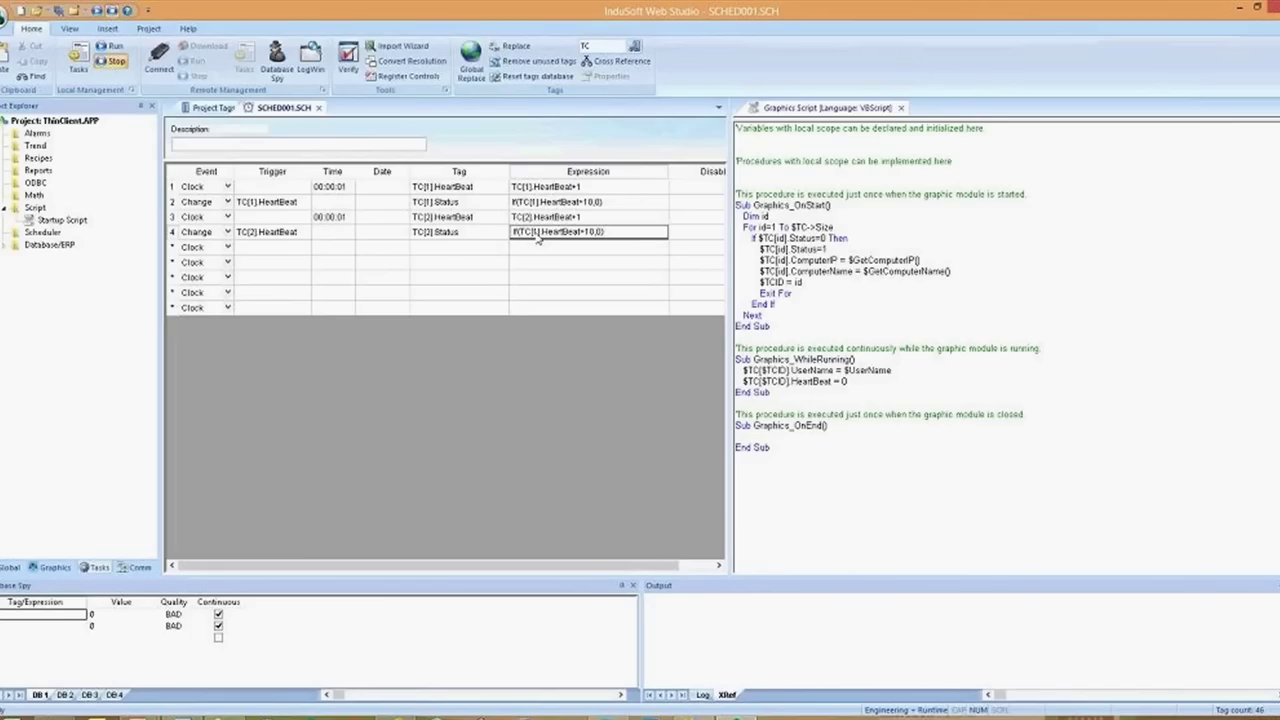
{"action": "left_click", "coordinate": [535, 232]}
{"action": "key", "text": "BackSpace"}
{"action": "type", "text": "2"}
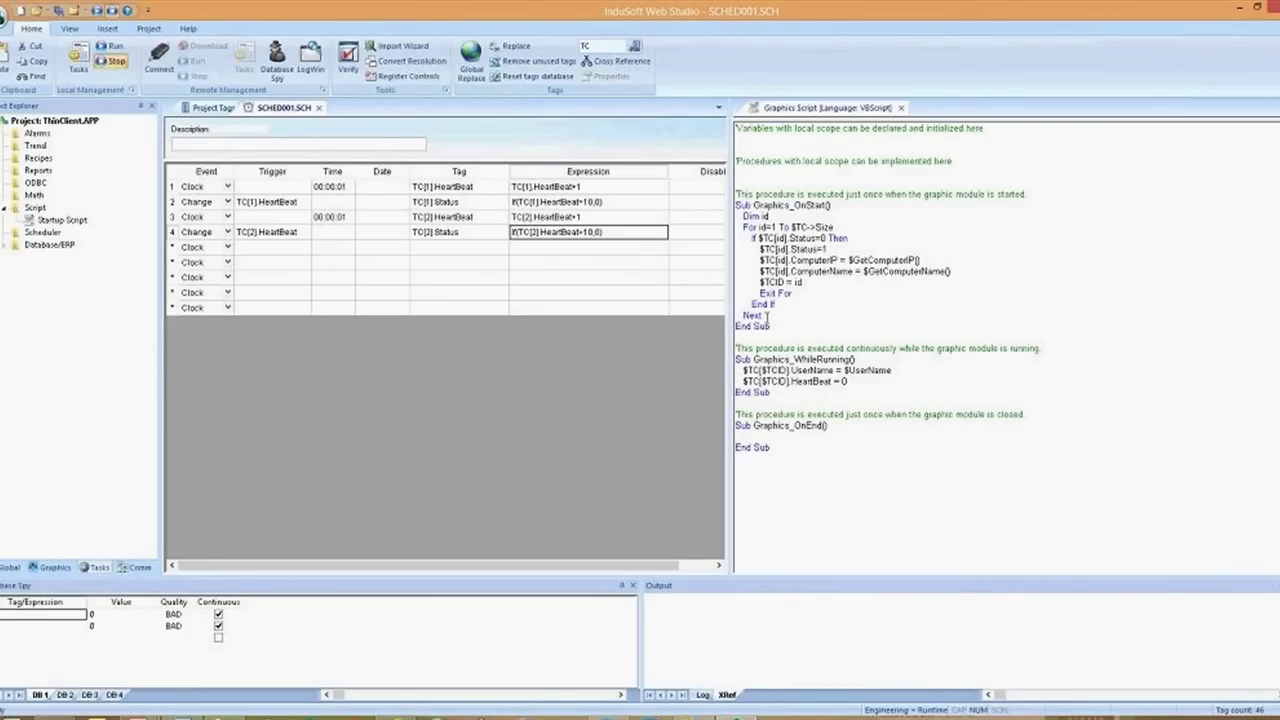
{"action": "left_click", "coordinate": [826, 271]}
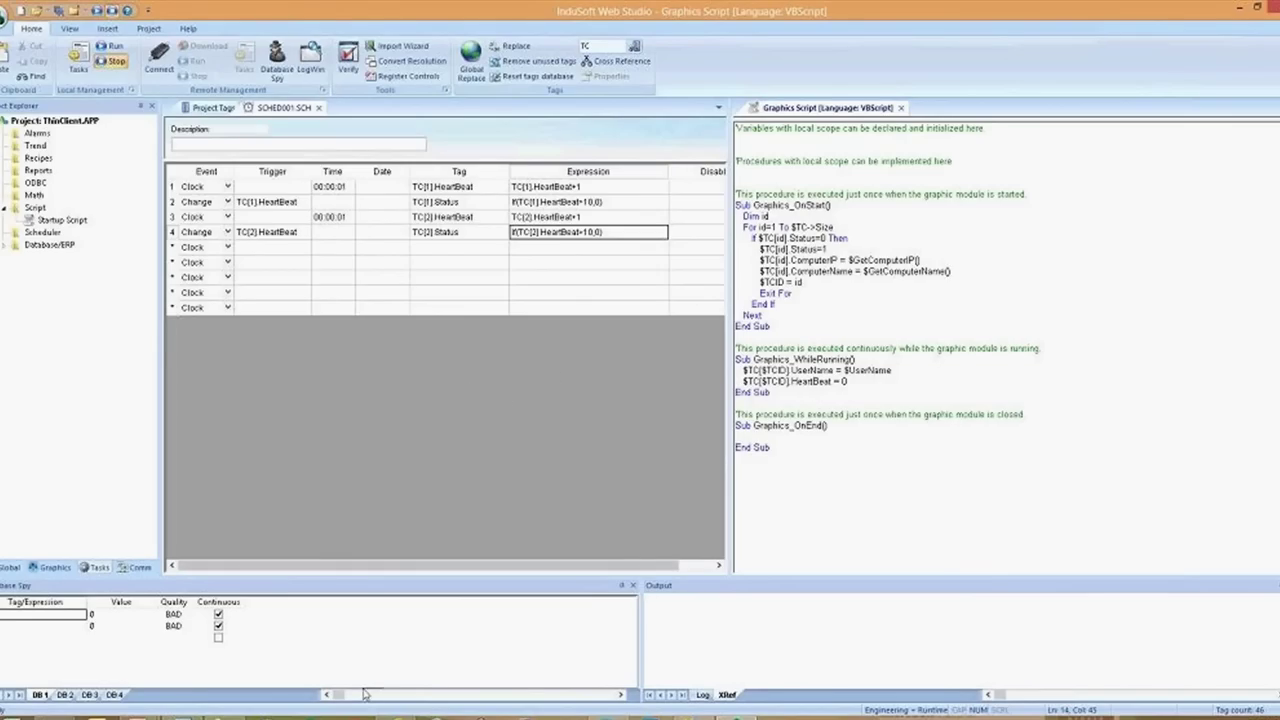
{"action": "left_click", "coordinate": [396, 712]}
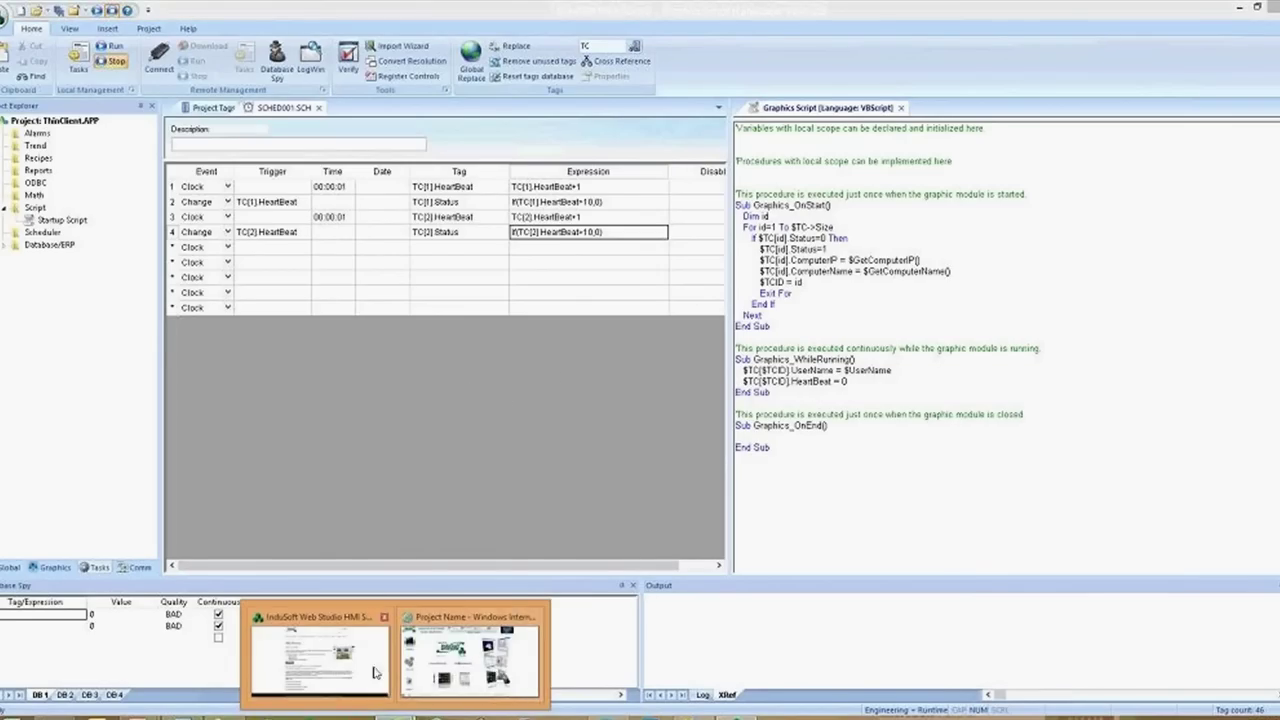
Load indusoft.com in Internet Explorer and go to Products & Downloads > Sample Applications
{"action": "left_click", "coordinate": [320, 655]}
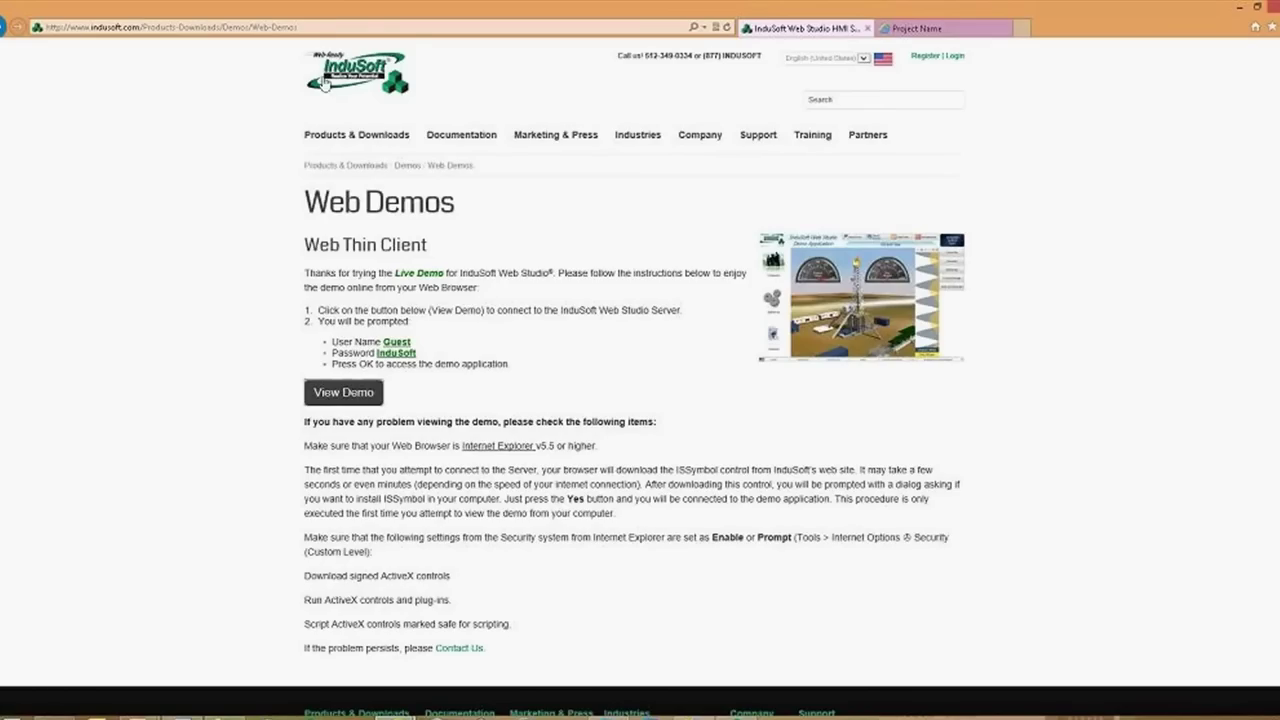
{"action": "left_click", "coordinate": [310, 27]}
{"action": "key", "text": "Down"}
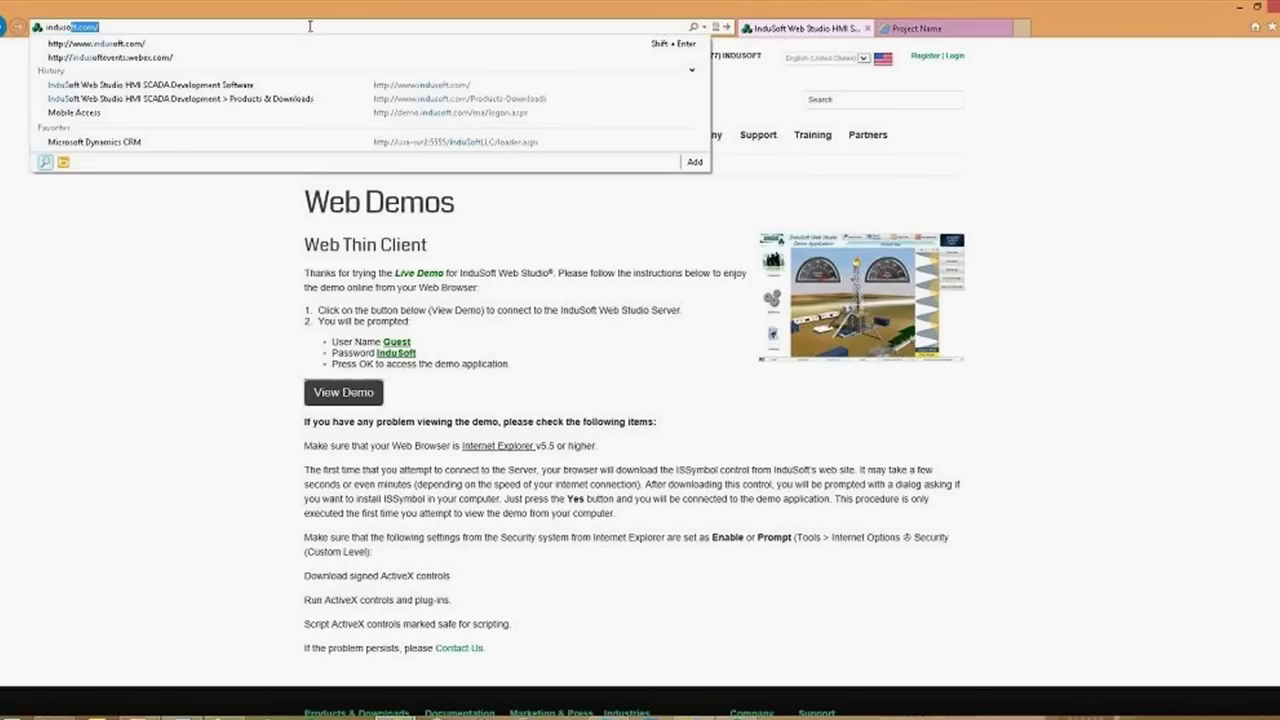
{"action": "key", "text": "Return"}
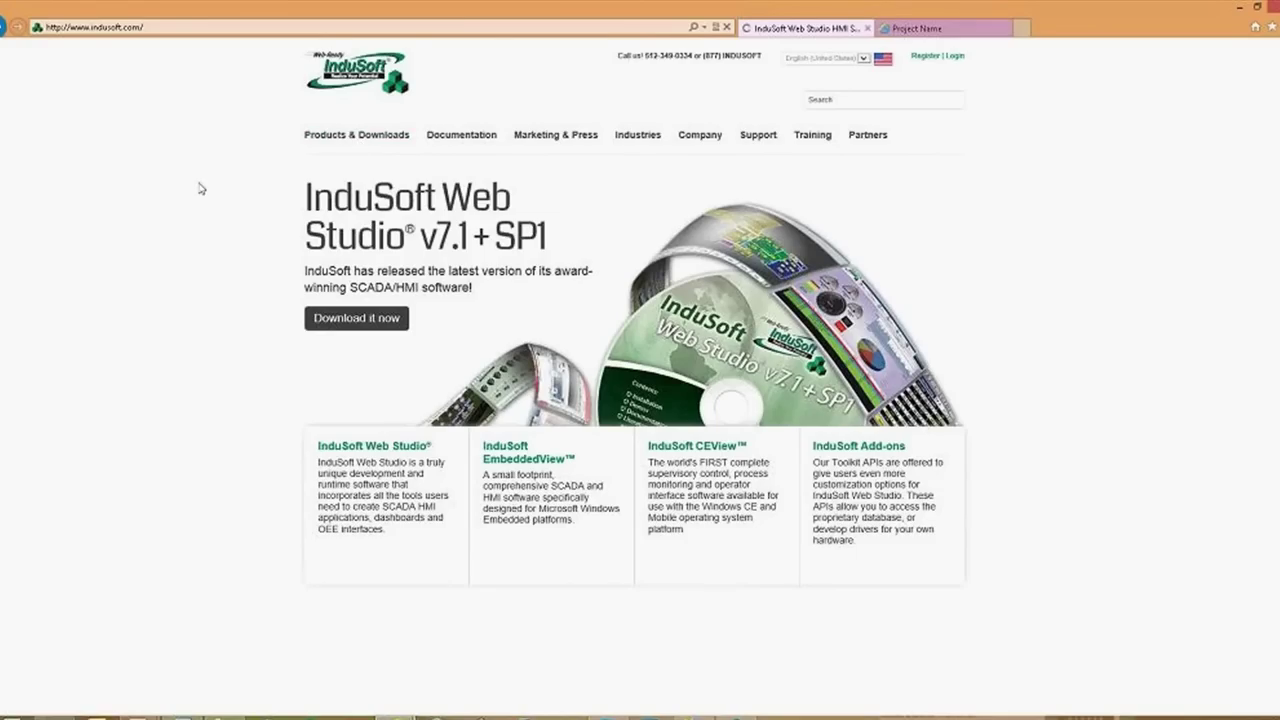
{"action": "left_click", "coordinate": [337, 142]}
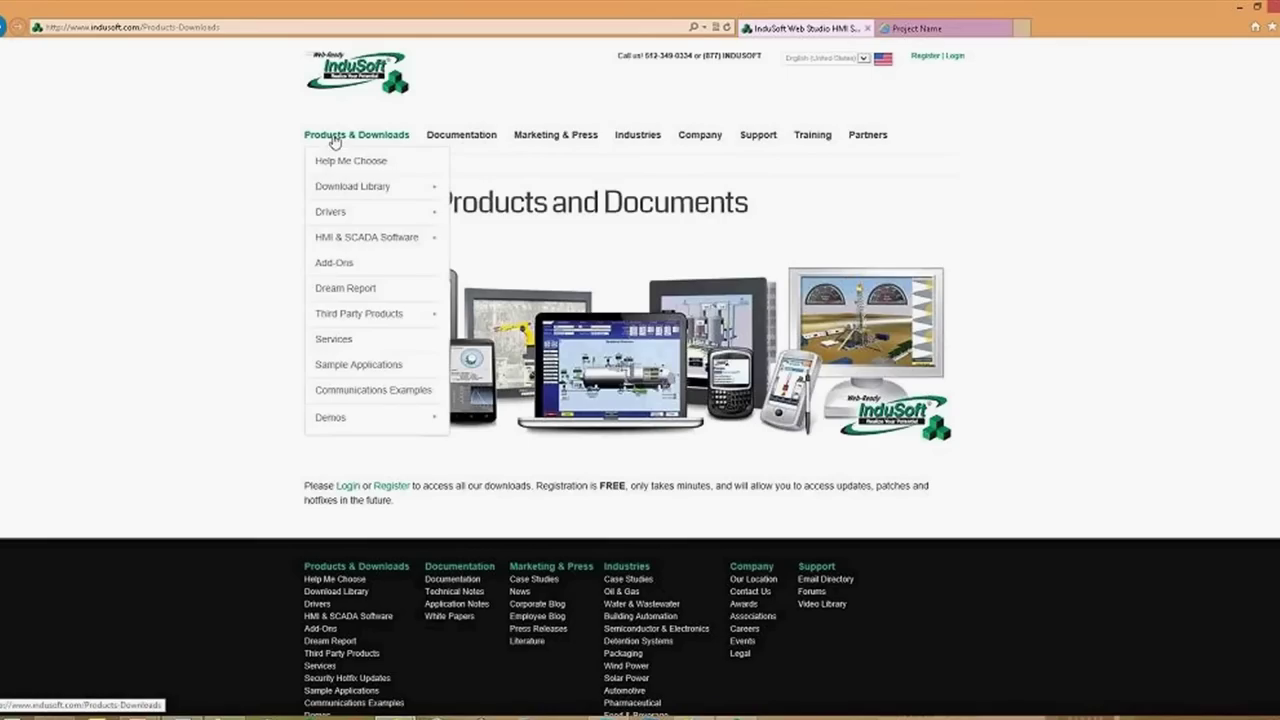
{"action": "left_click", "coordinate": [366, 369]}
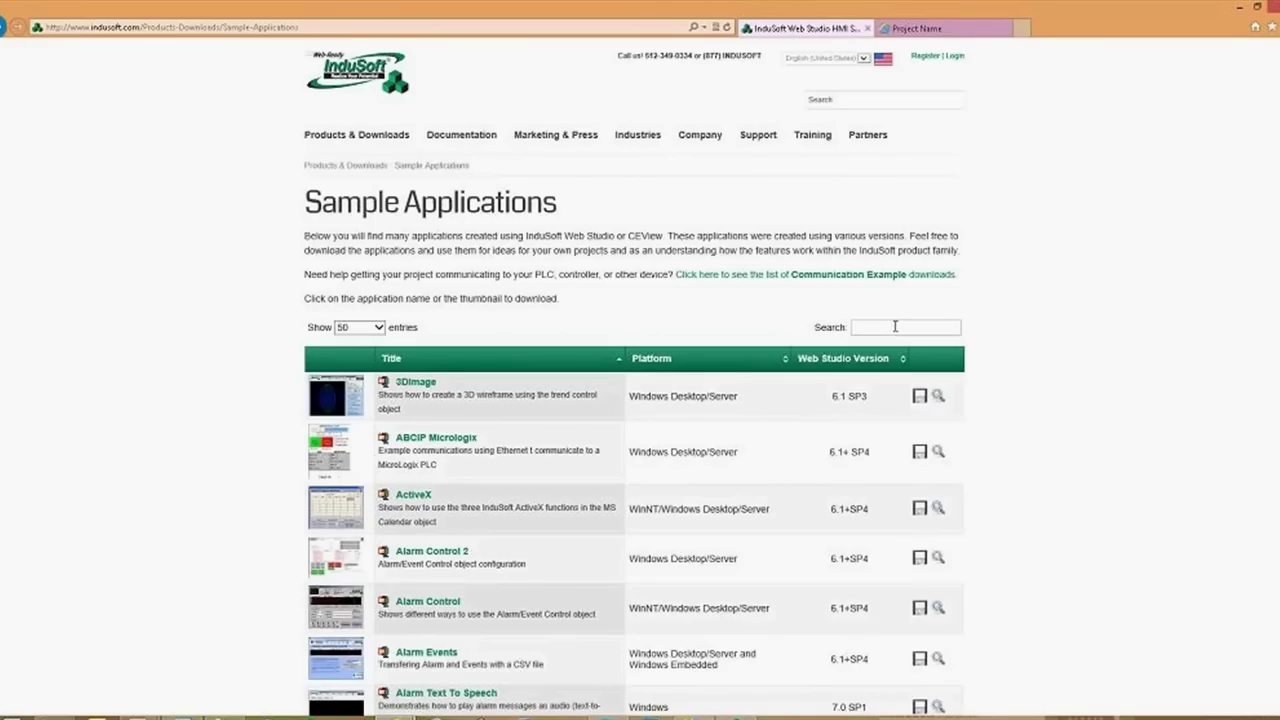
Search the sample list for 'Web' to find Web Browser and Web Thin Client Control, then return to InduSoft
{"action": "type", "text": "Web"}
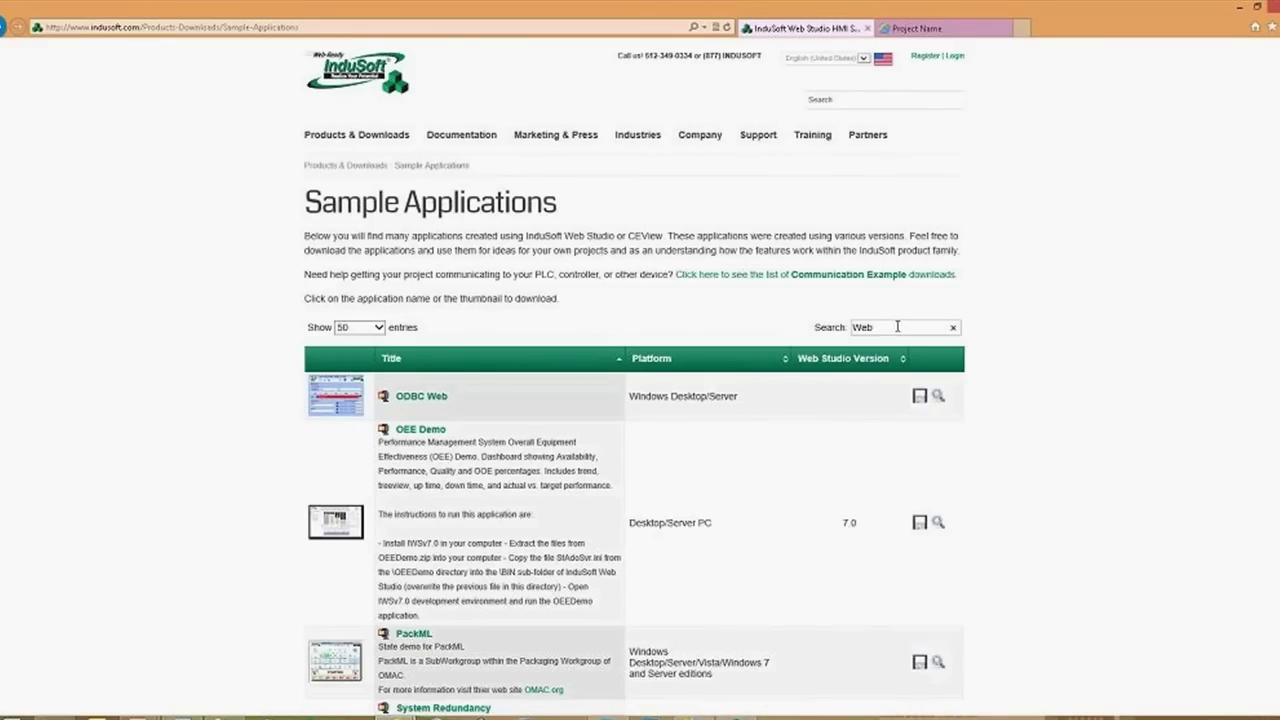
{"action": "scroll", "coordinate": [712, 440], "scroll_direction": "down", "scroll_amount": 5}
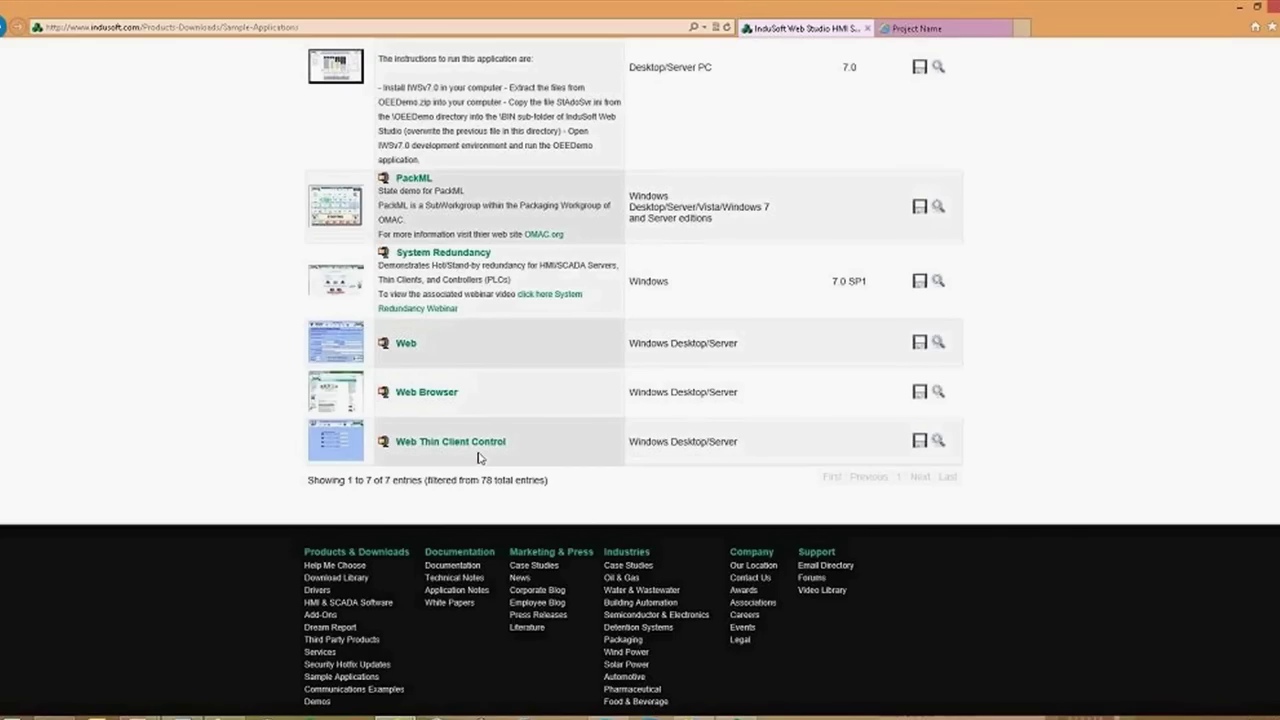
{"action": "key", "text": "alt+Tab"}
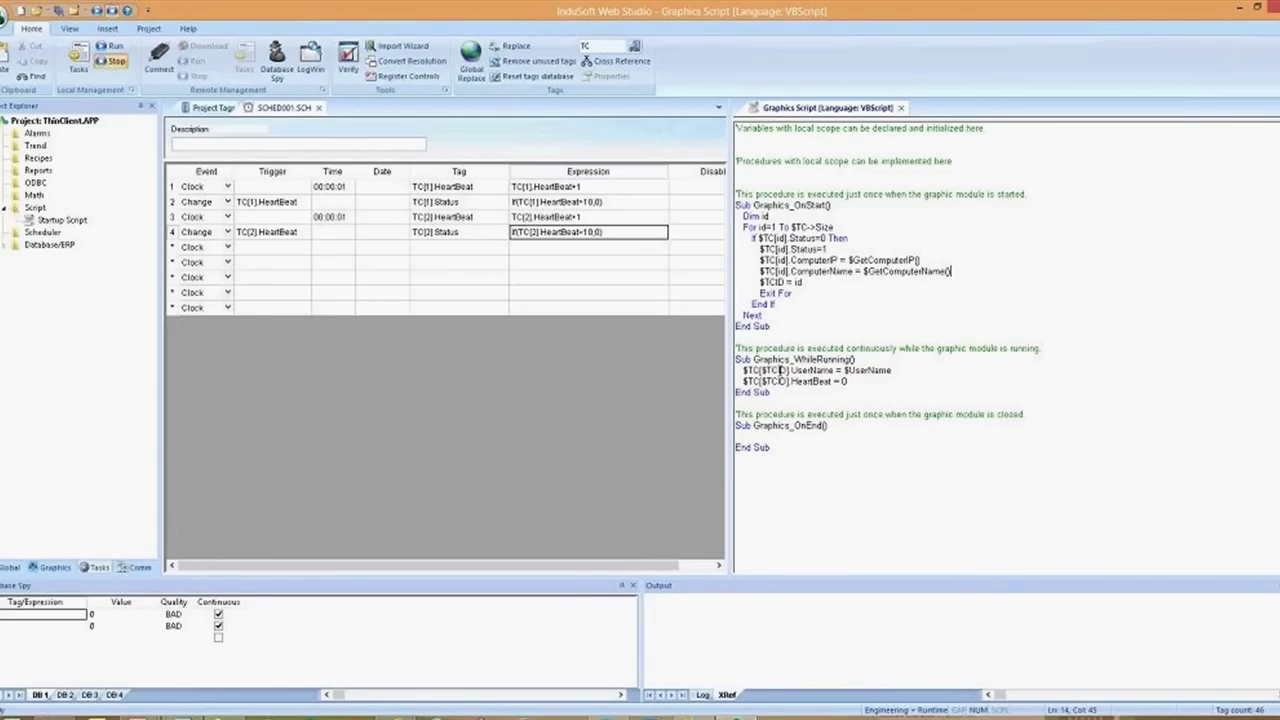
Close the Graphics Script, saving its changes
{"action": "left_click", "coordinate": [396, 486]}
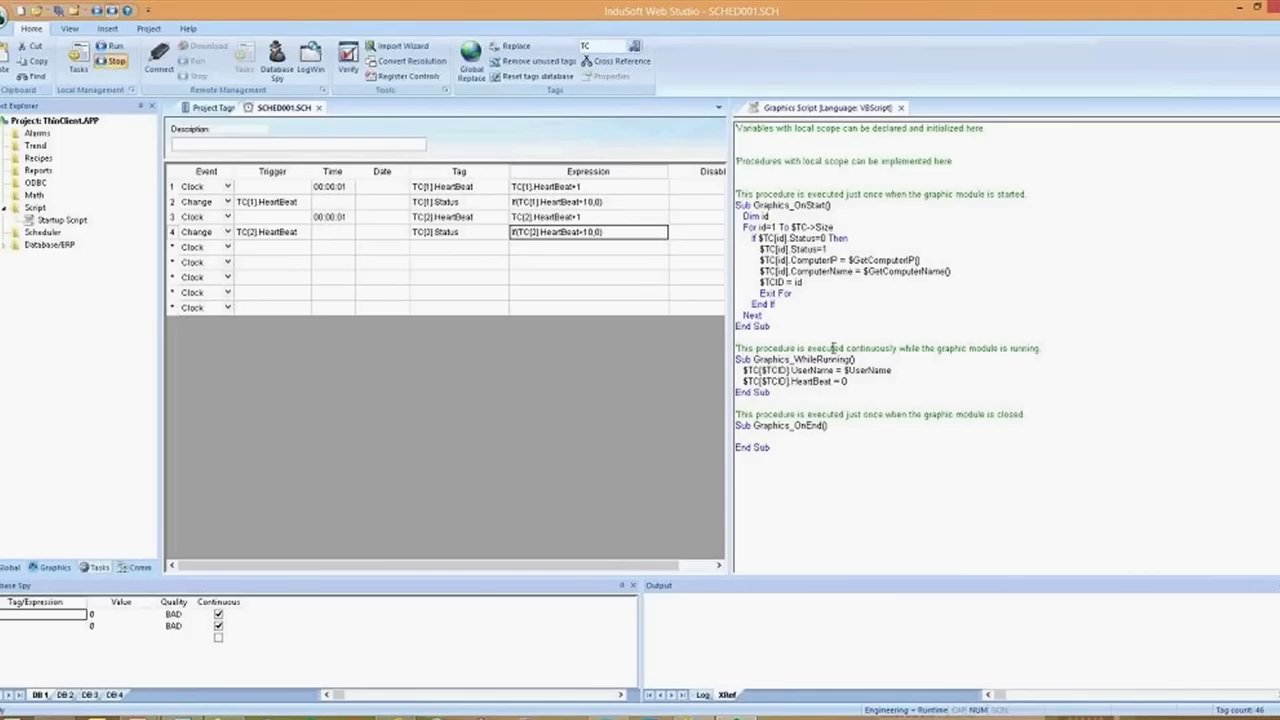
{"action": "left_click", "coordinate": [902, 108]}
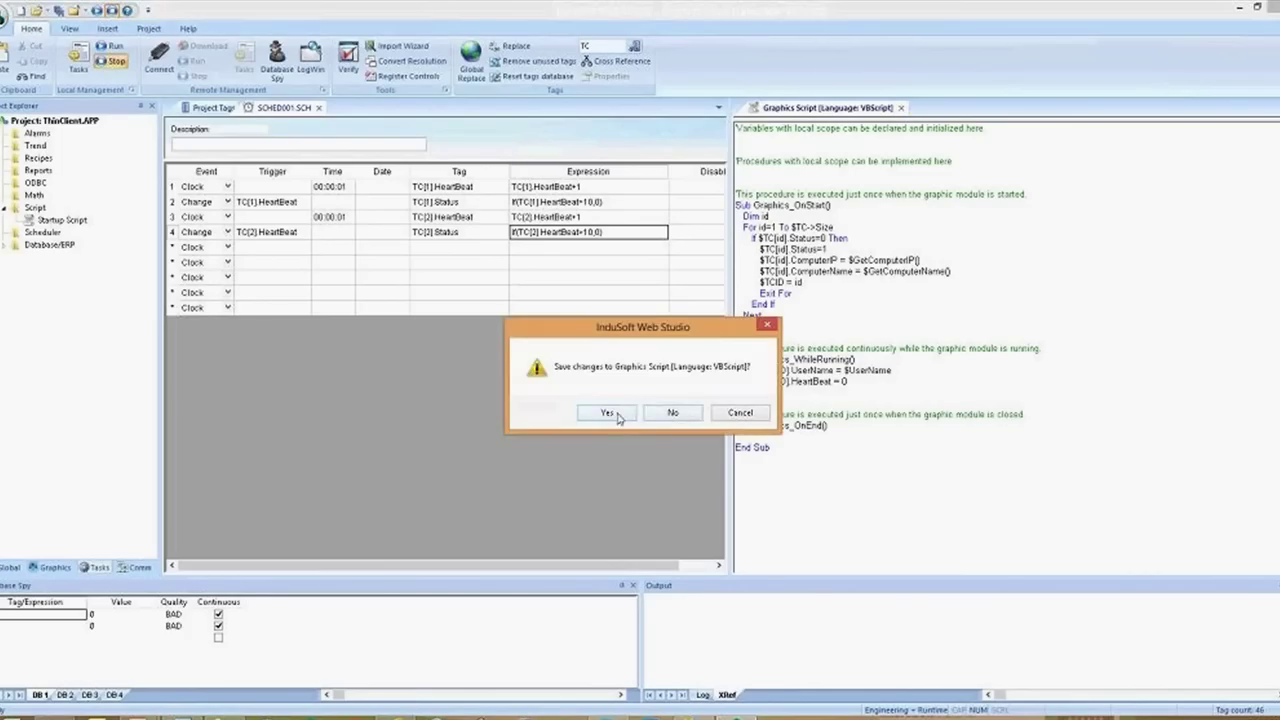
{"action": "left_click", "coordinate": [618, 418]}
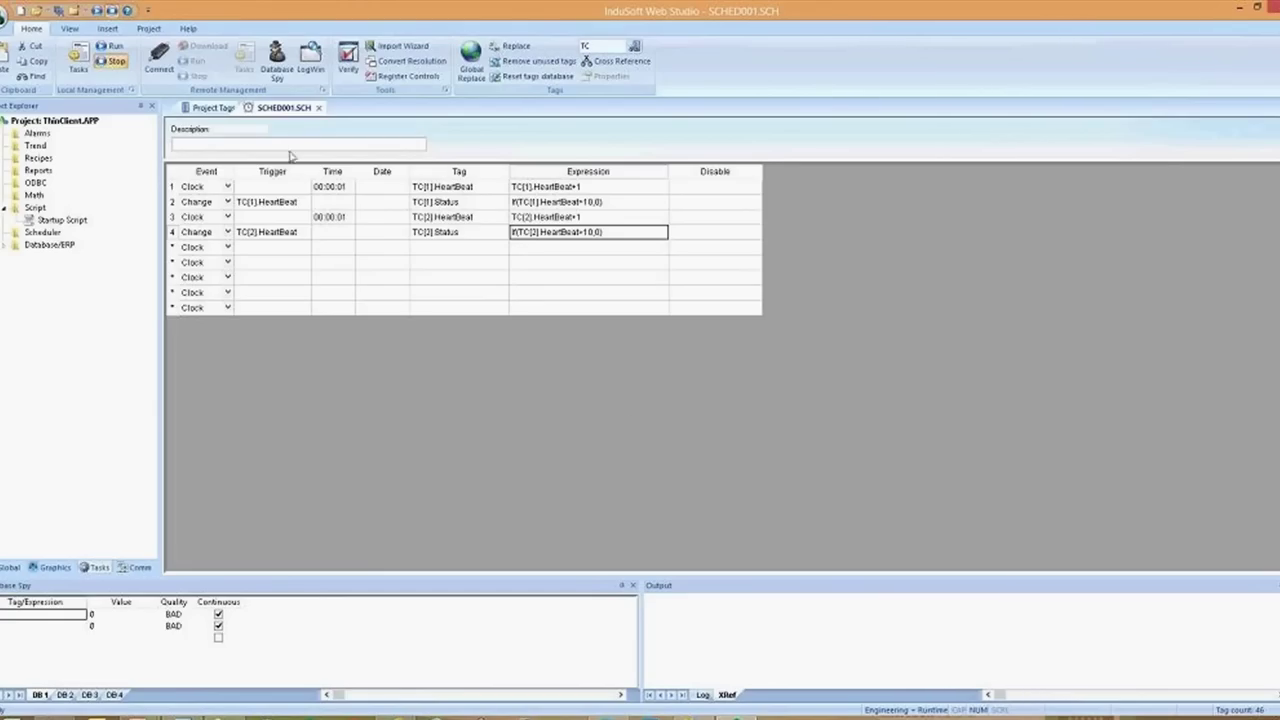
Save and close SCHED001.SCH as sheet number 1, then close Project Tags
{"action": "left_click", "coordinate": [318, 107]}
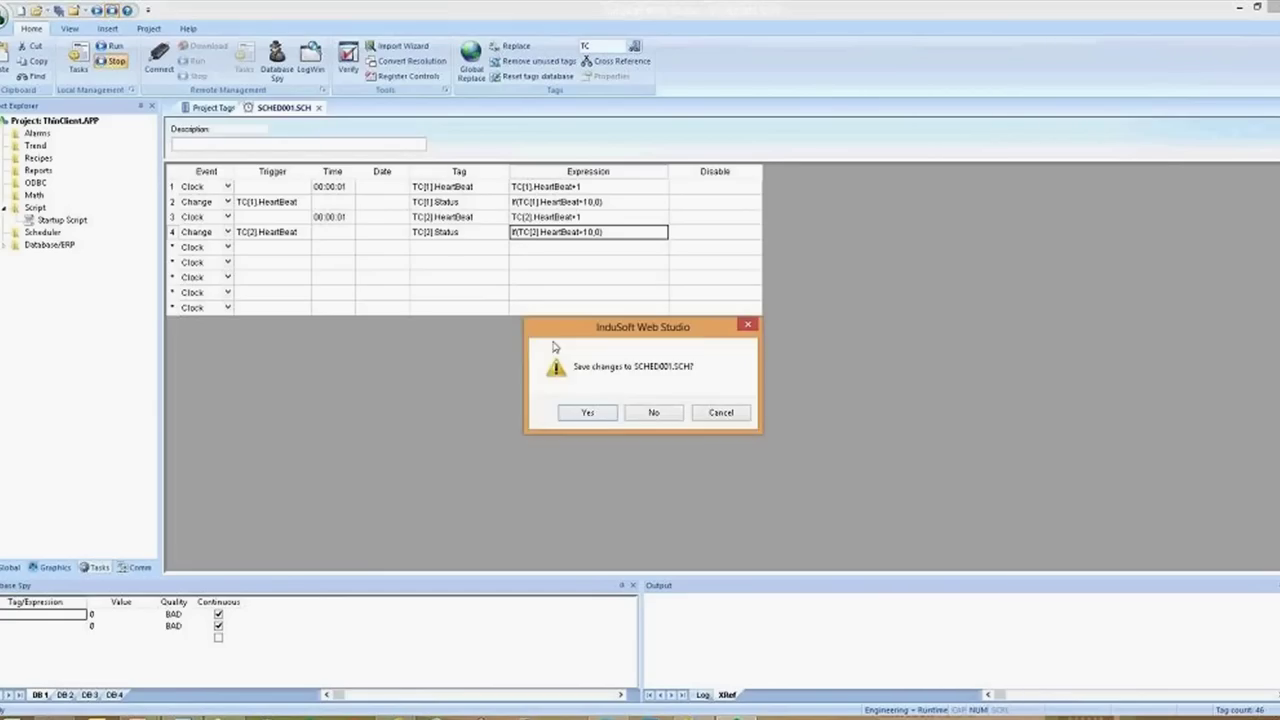
{"action": "left_click", "coordinate": [582, 411]}
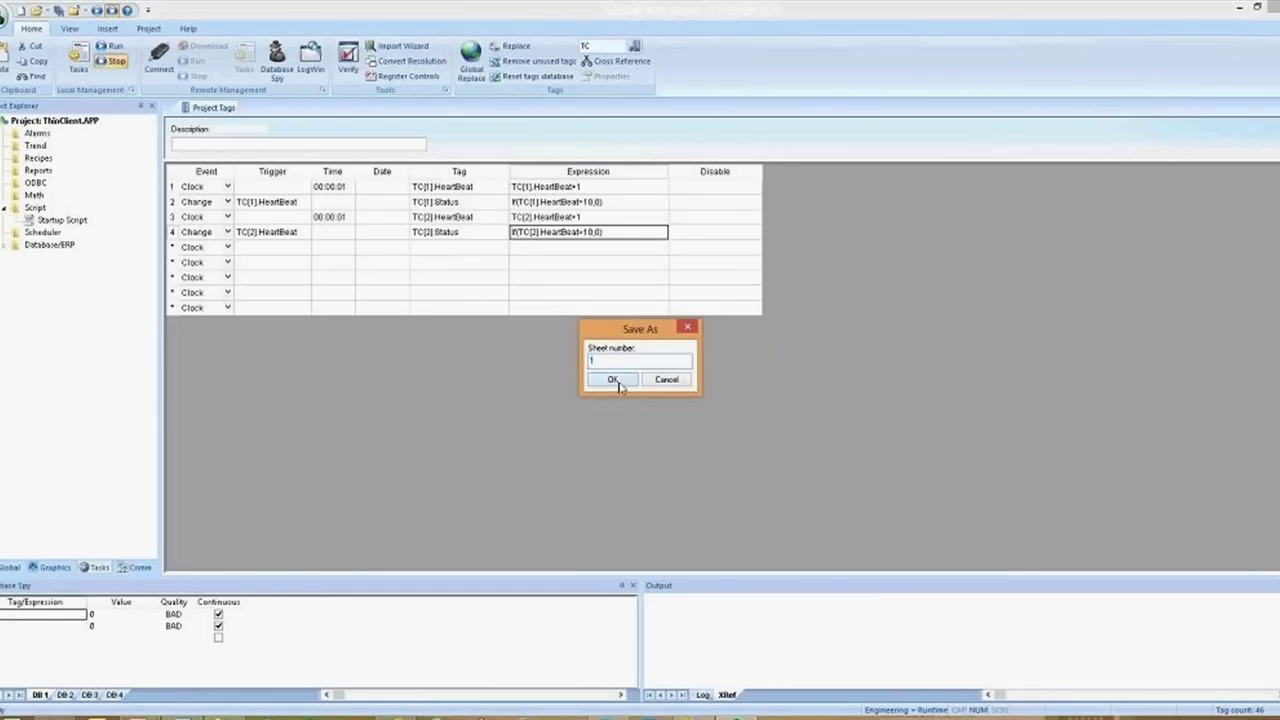
{"action": "left_click", "coordinate": [612, 379]}
{"action": "left_click", "coordinate": [245, 107]}
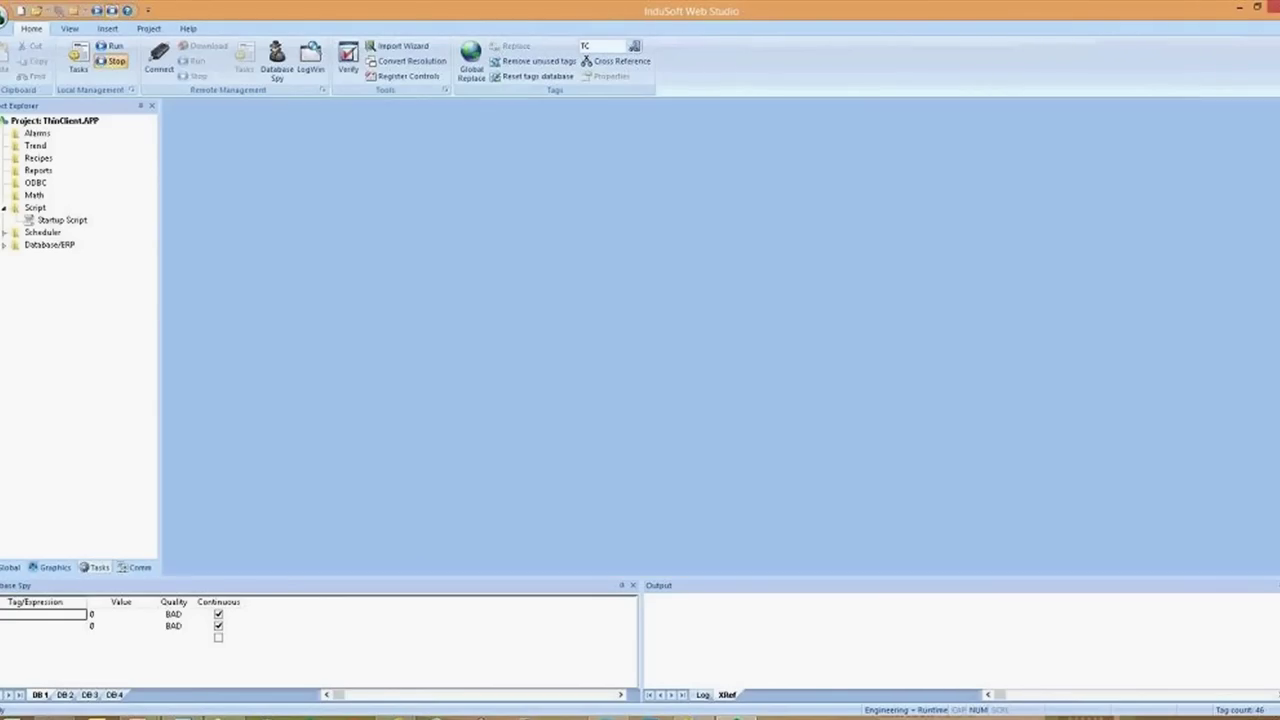
Insert a new screen, Screen4, with default attributes from the Screens folder
{"action": "left_click", "coordinate": [53, 569]}
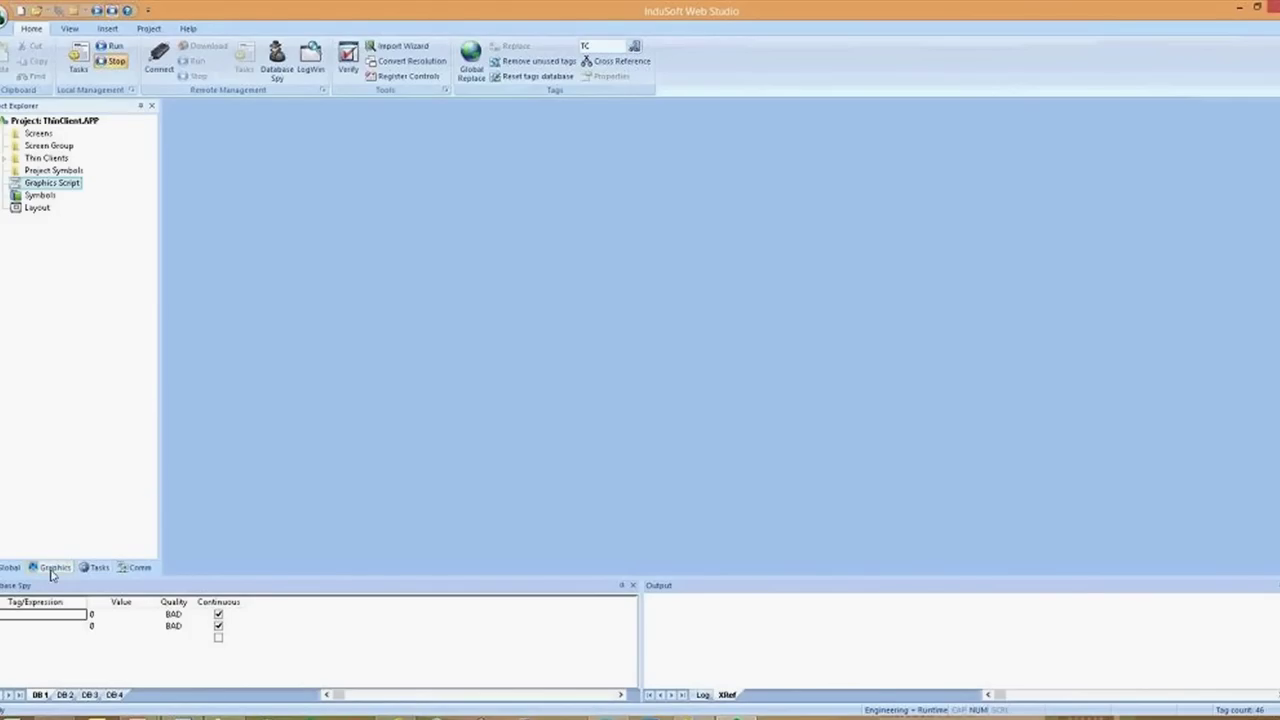
{"action": "left_click", "coordinate": [38, 134]}
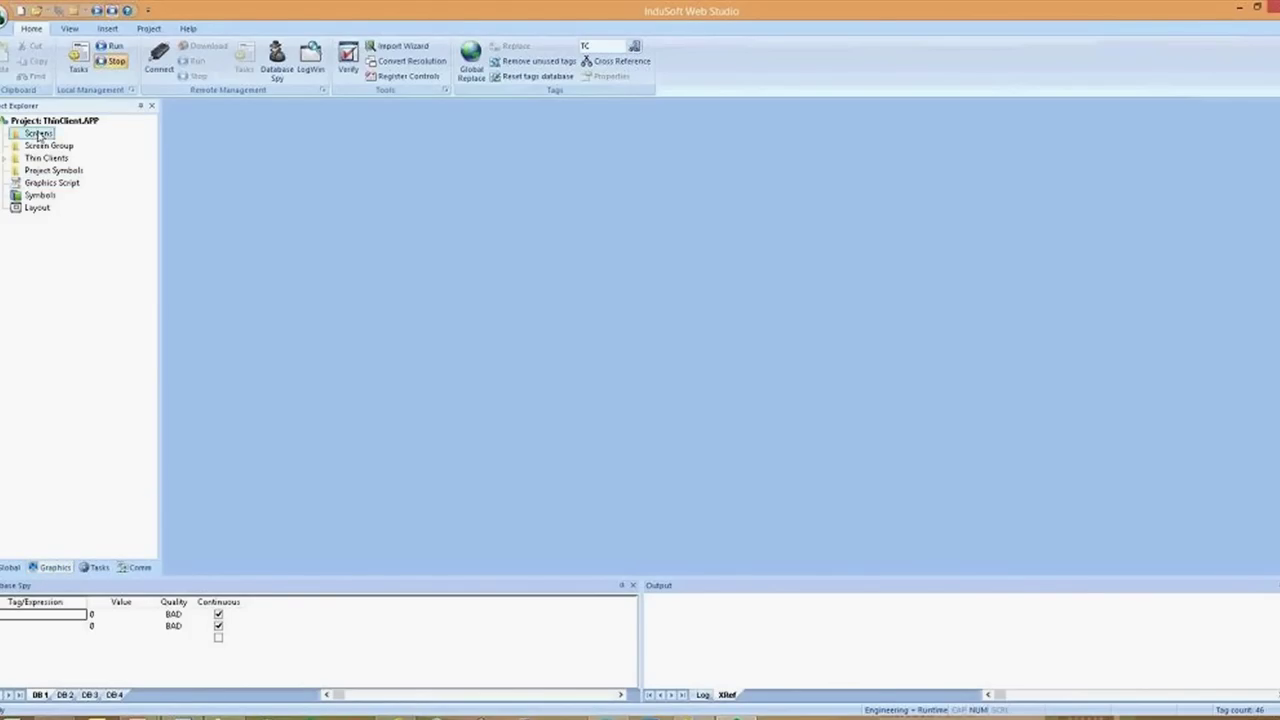
{"action": "right_click", "coordinate": [38, 134]}
{"action": "left_click", "coordinate": [62, 146]}
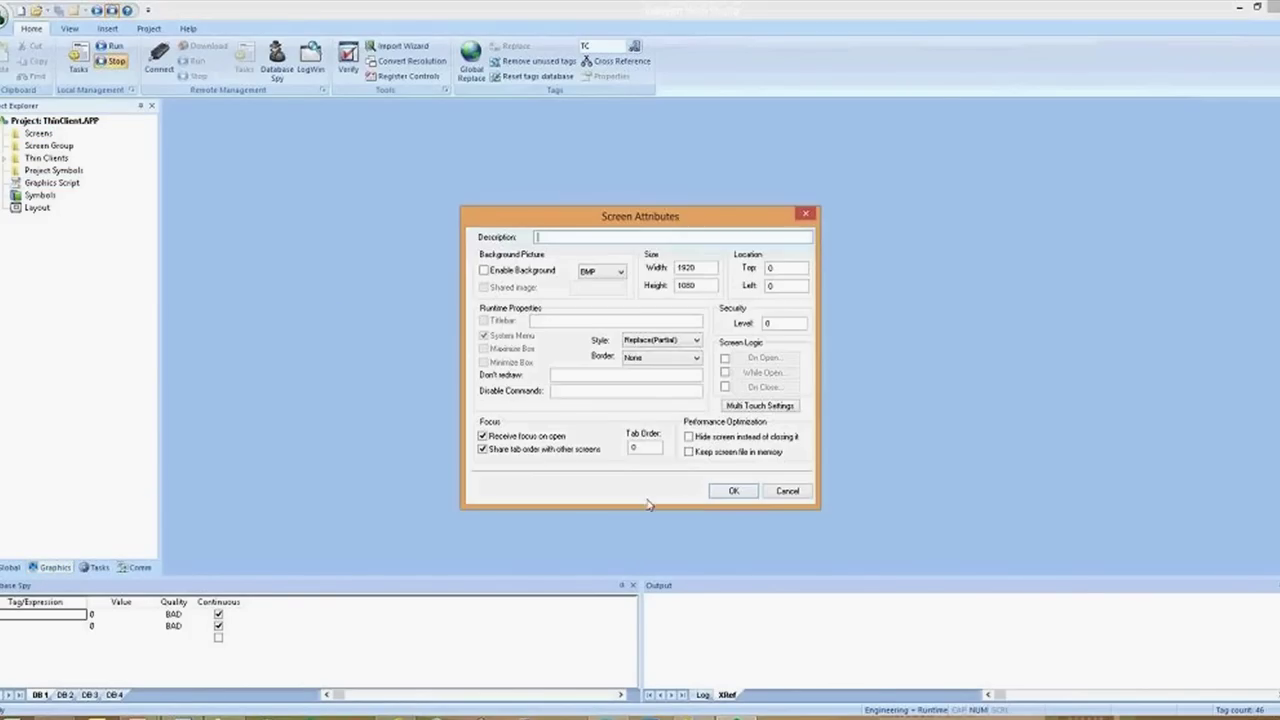
{"action": "left_click", "coordinate": [733, 491]}
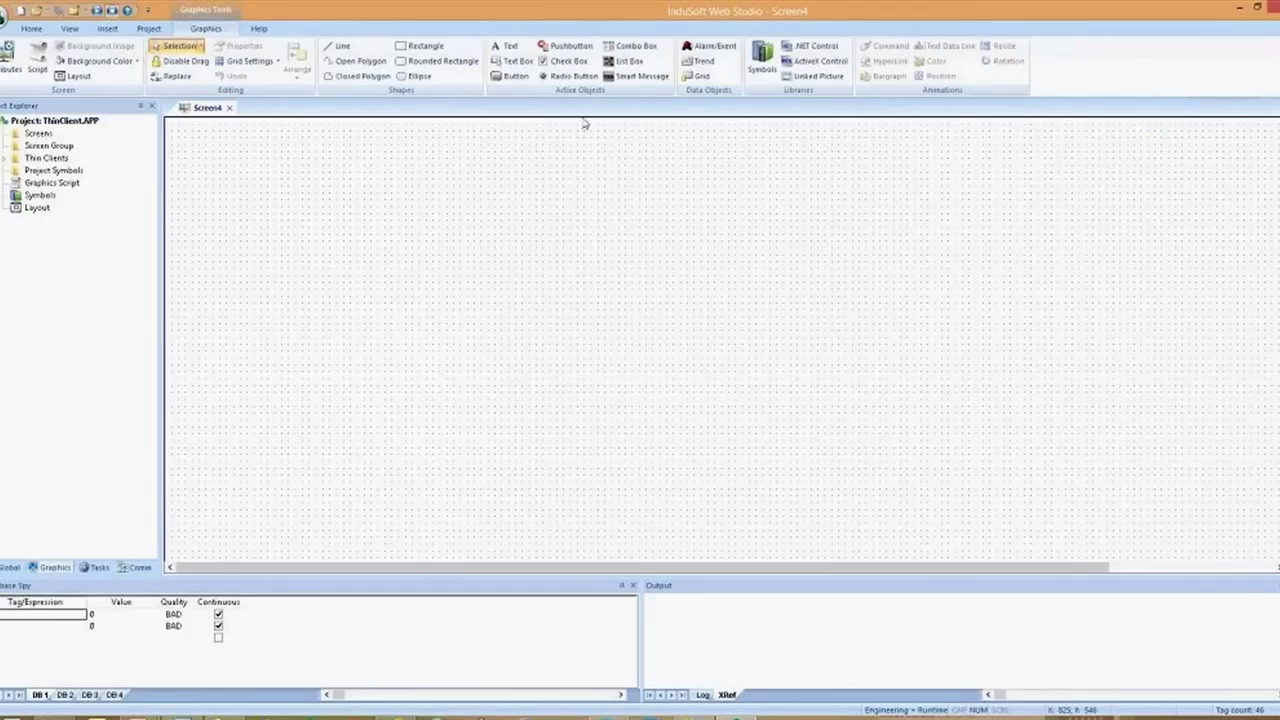
Place a Microsoft Web Browser ActiveX control on Screen4
{"action": "left_click", "coordinate": [820, 61]}
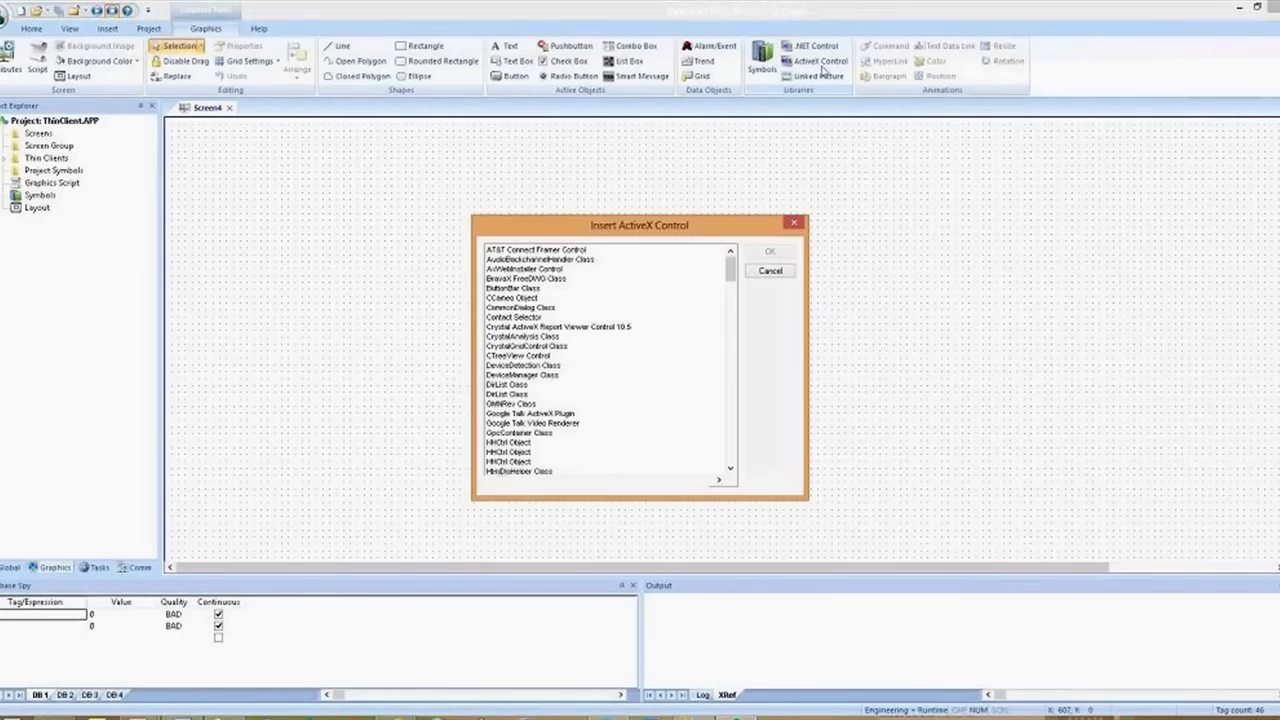
{"action": "left_click_drag", "start_coordinate": [730, 268], "coordinate": [734, 388]}
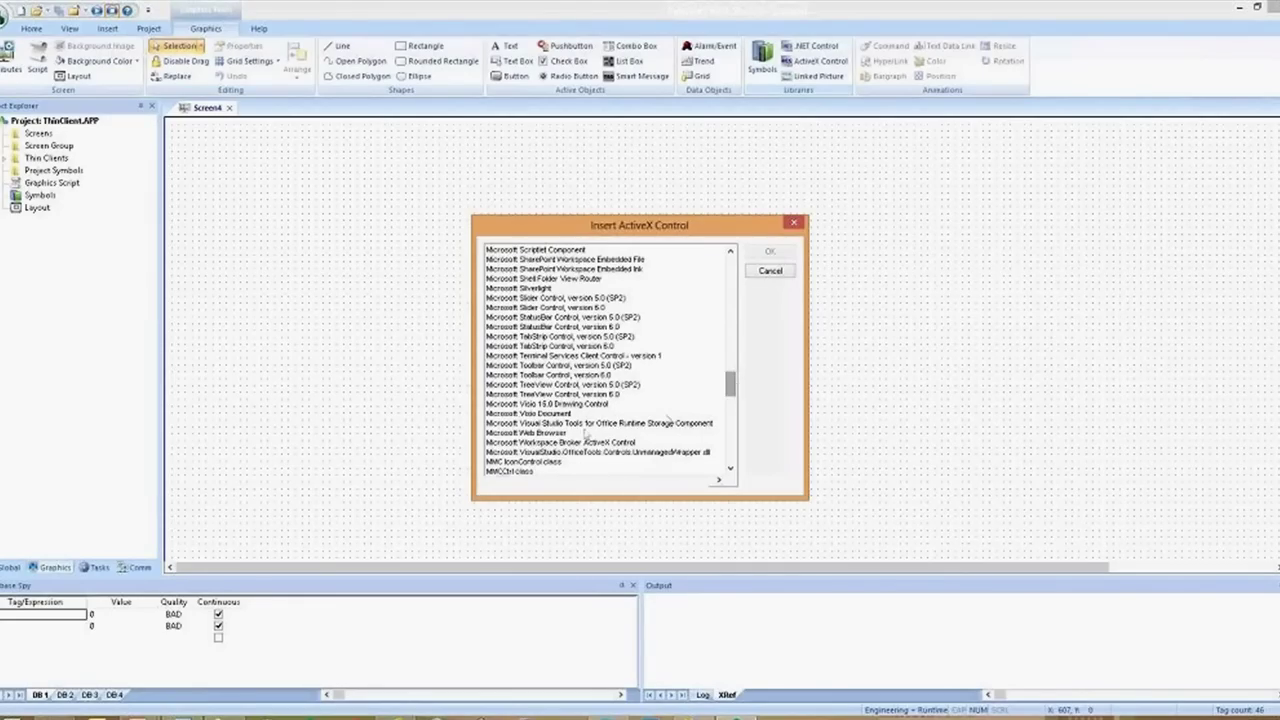
{"action": "left_click", "coordinate": [550, 434]}
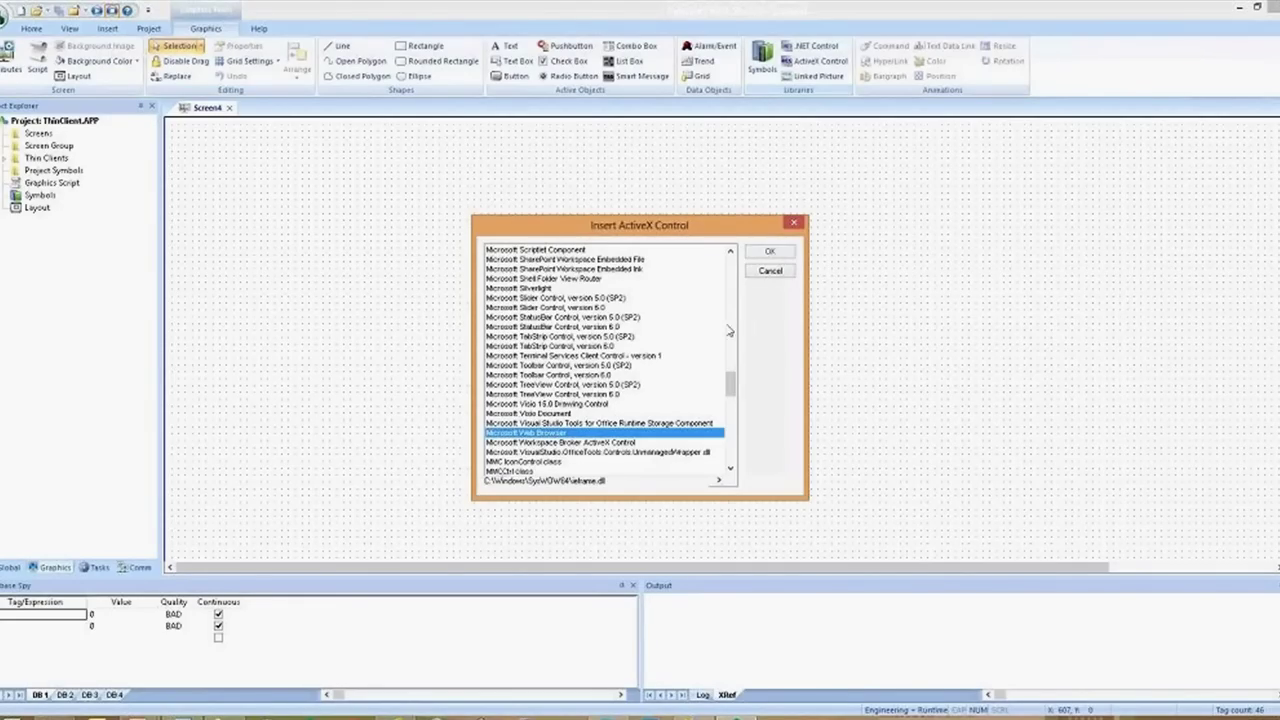
{"action": "left_click", "coordinate": [776, 256]}
{"action": "left_click_drag", "start_coordinate": [343, 220], "coordinate": [390, 270]}
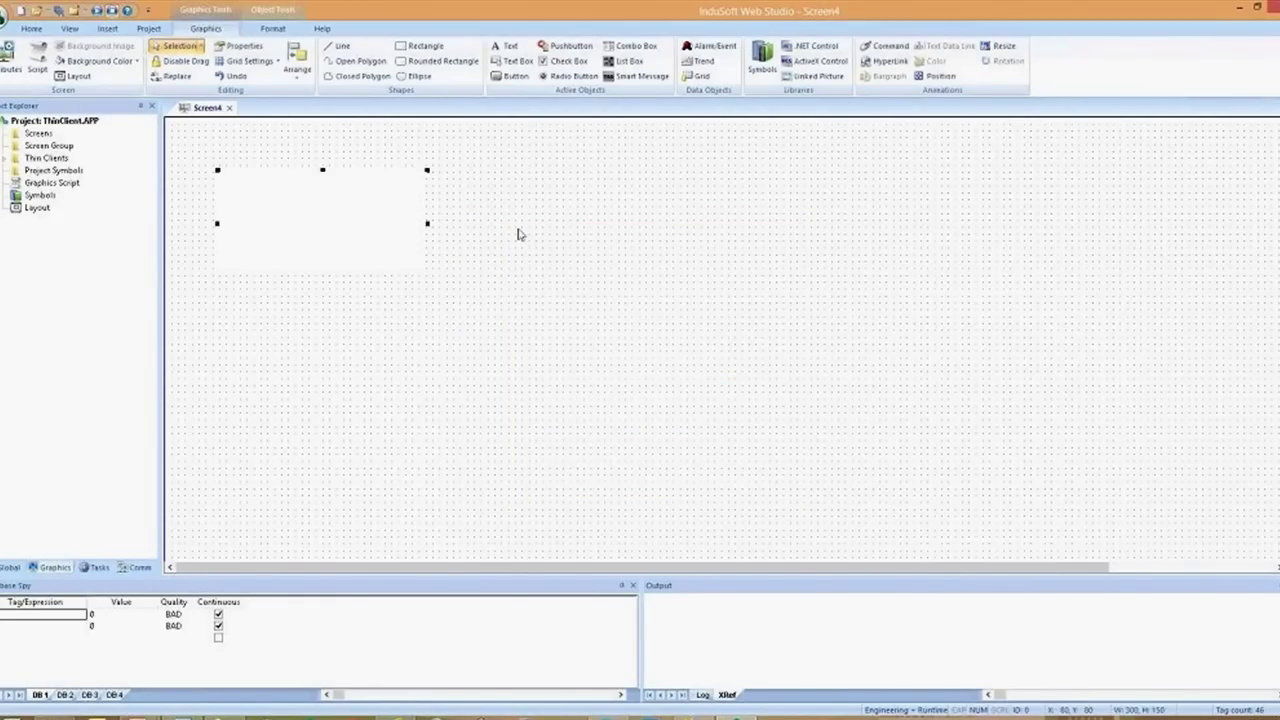
Give the Screen4 canvas a background fill color
{"action": "right_click", "coordinate": [521, 237]}
{"action": "left_click", "coordinate": [590, 389]}
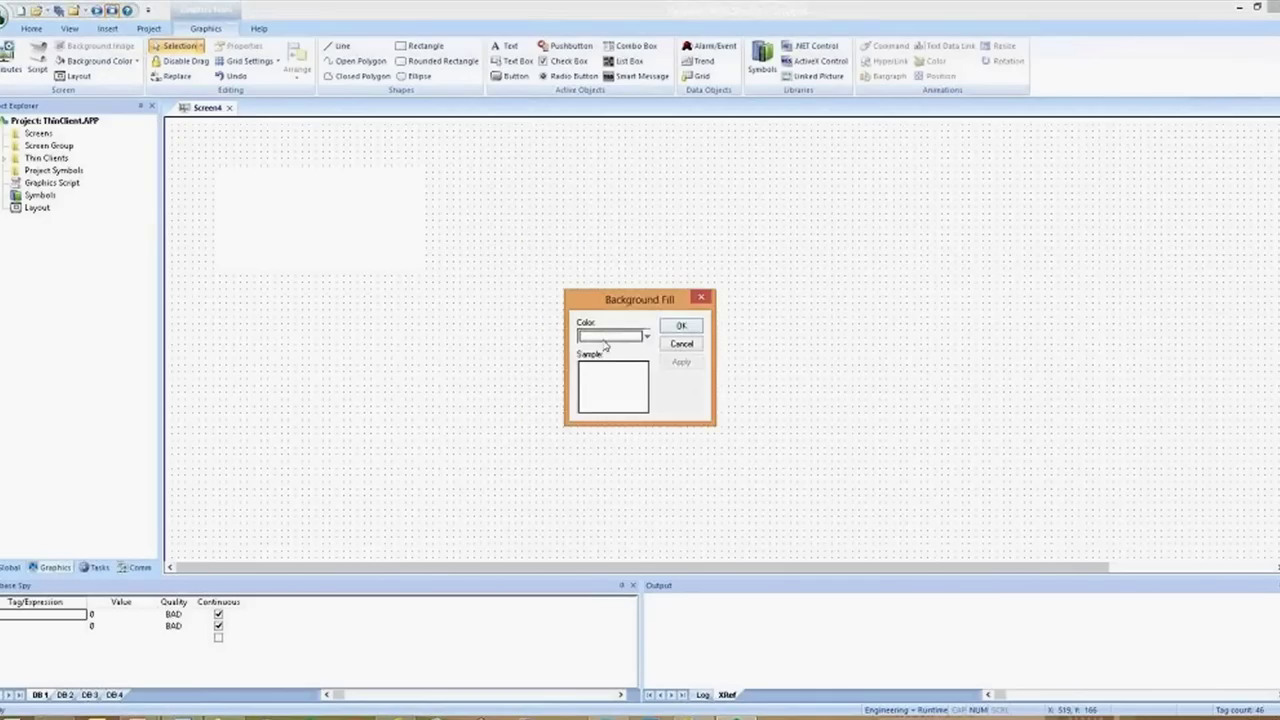
{"action": "left_click", "coordinate": [605, 337]}
{"action": "left_click", "coordinate": [590, 394]}
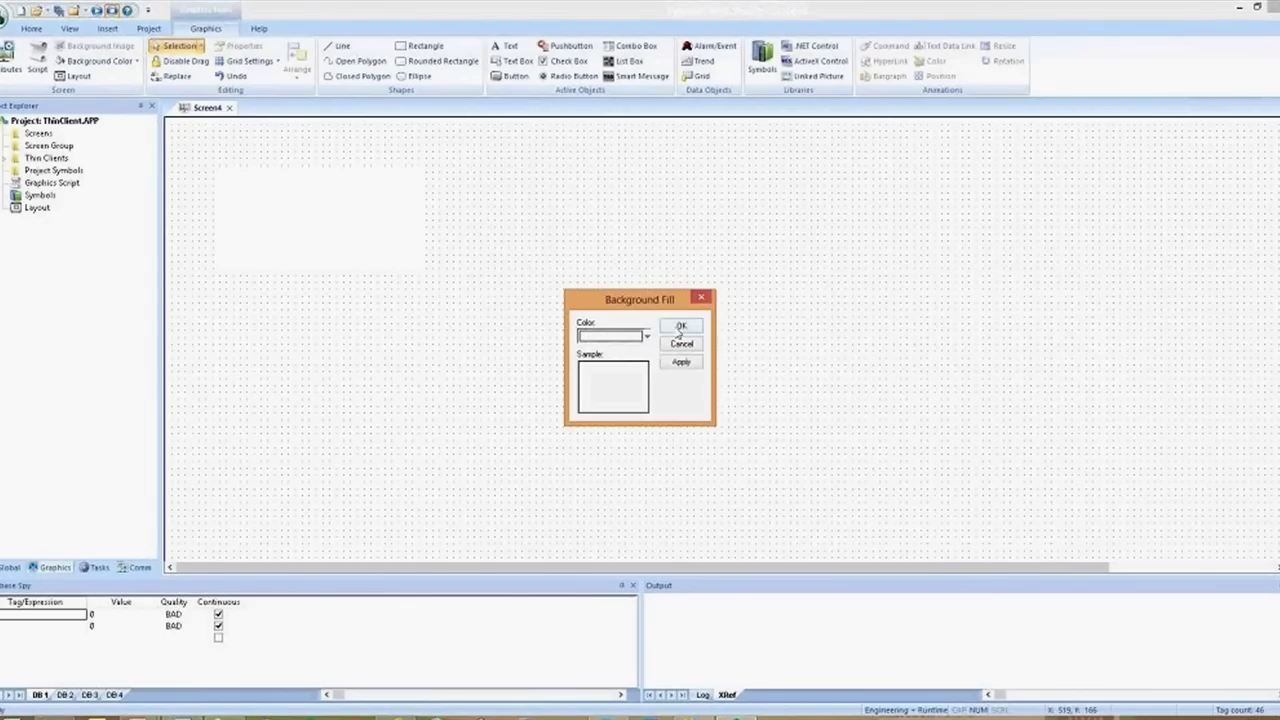
{"action": "left_click", "coordinate": [681, 326]}
Resize the browser control to about 1137×568 and open its Object Properties
{"action": "left_click_drag", "start_coordinate": [363, 246], "coordinate": [346, 232]}
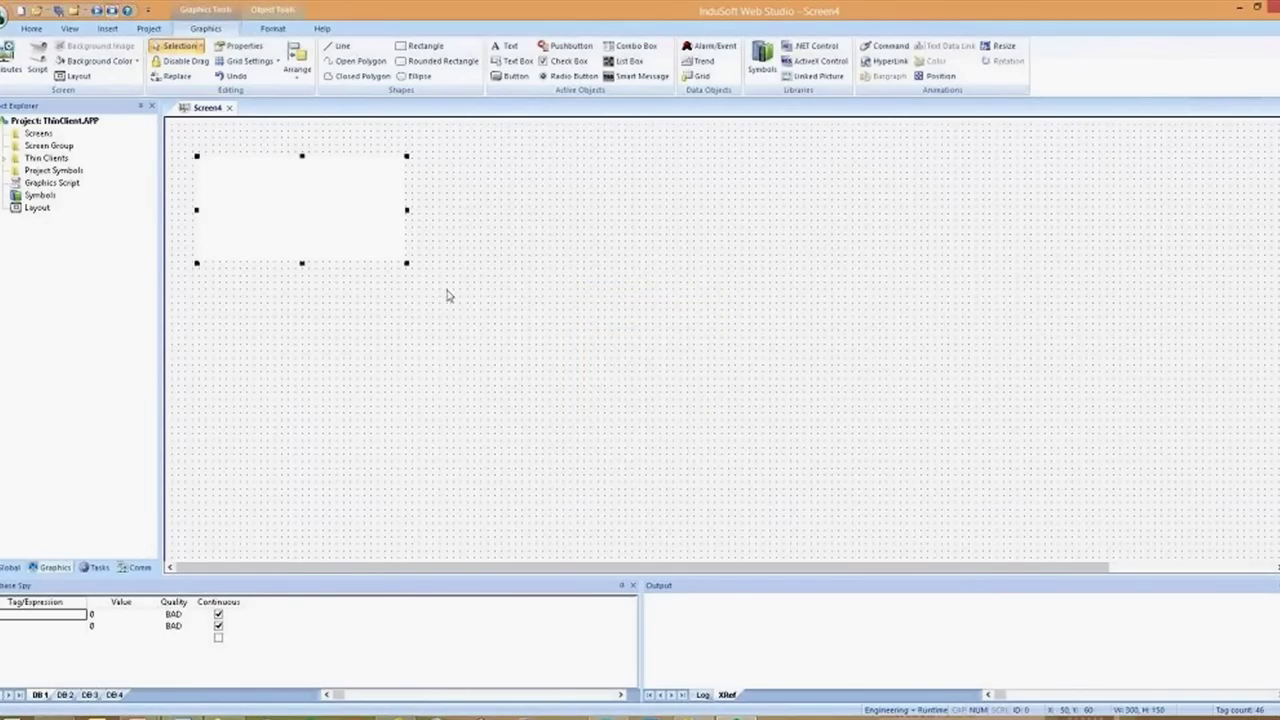
{"action": "left_click_drag", "start_coordinate": [405, 267], "coordinate": [1014, 570]}
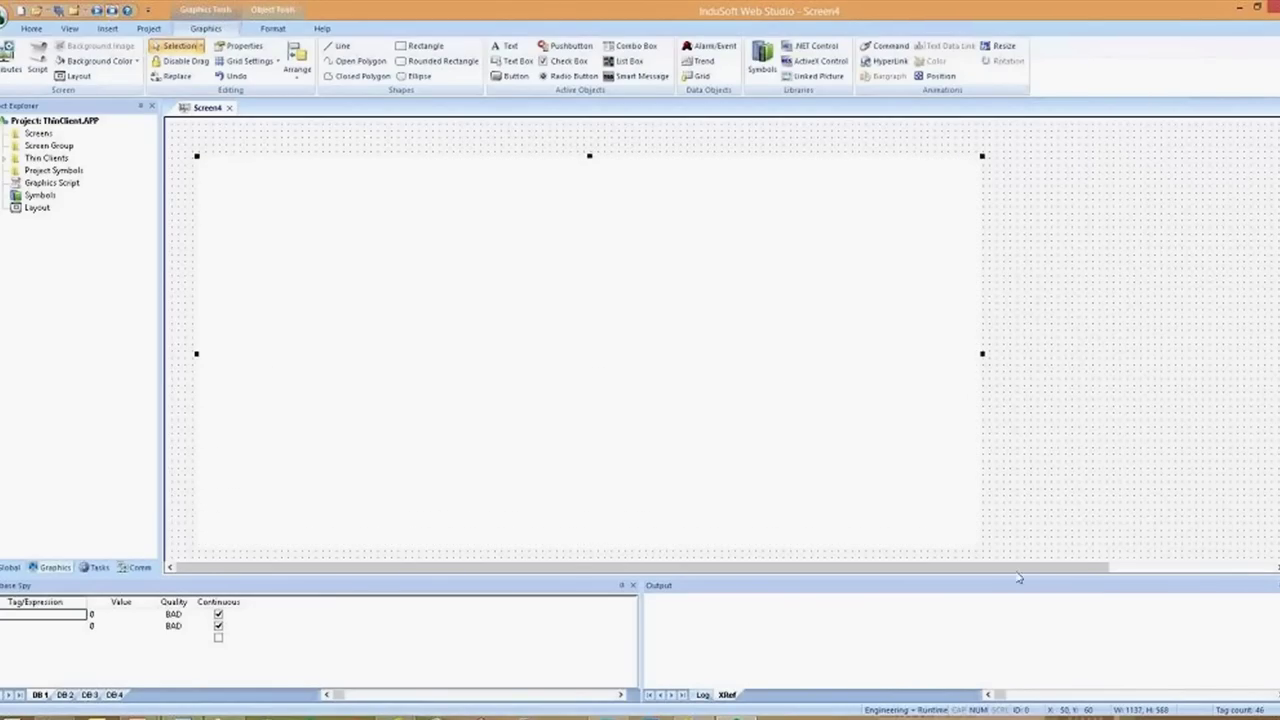
{"action": "double_click", "coordinate": [777, 383]}
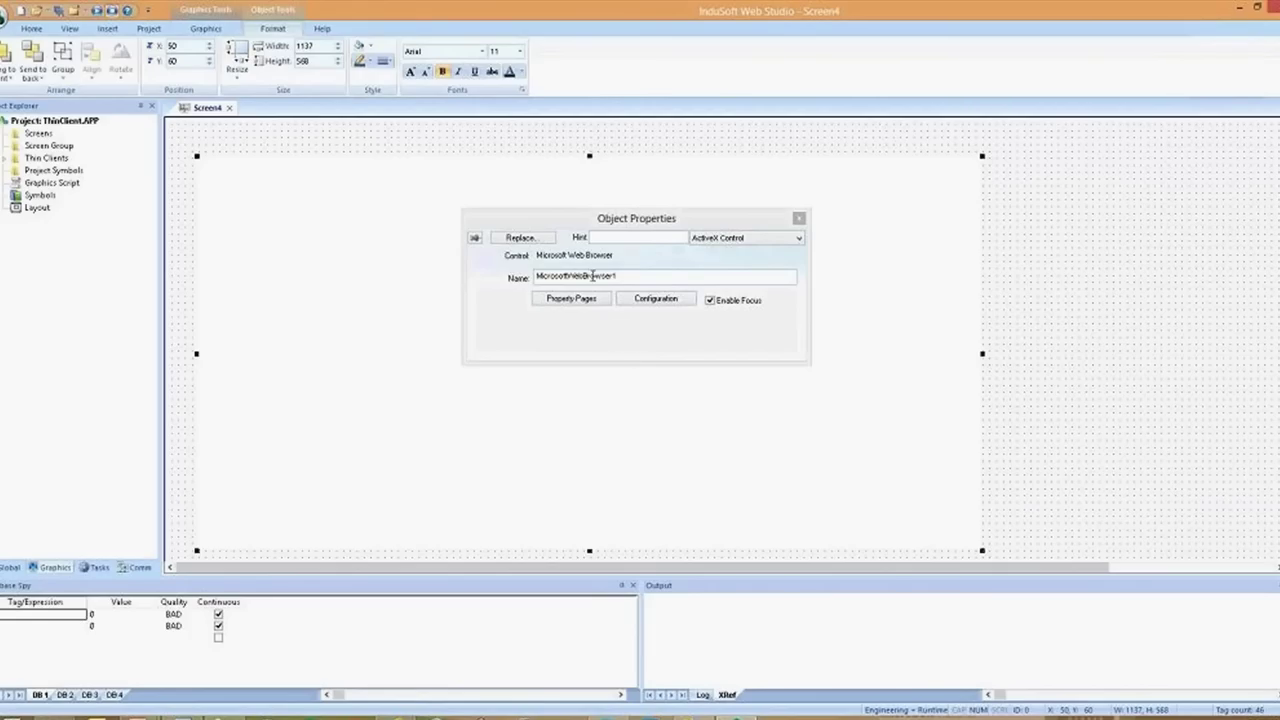
Review the control's properties, methods and events, including the ClientToHostWindow event script
{"action": "left_click", "coordinate": [646, 304]}
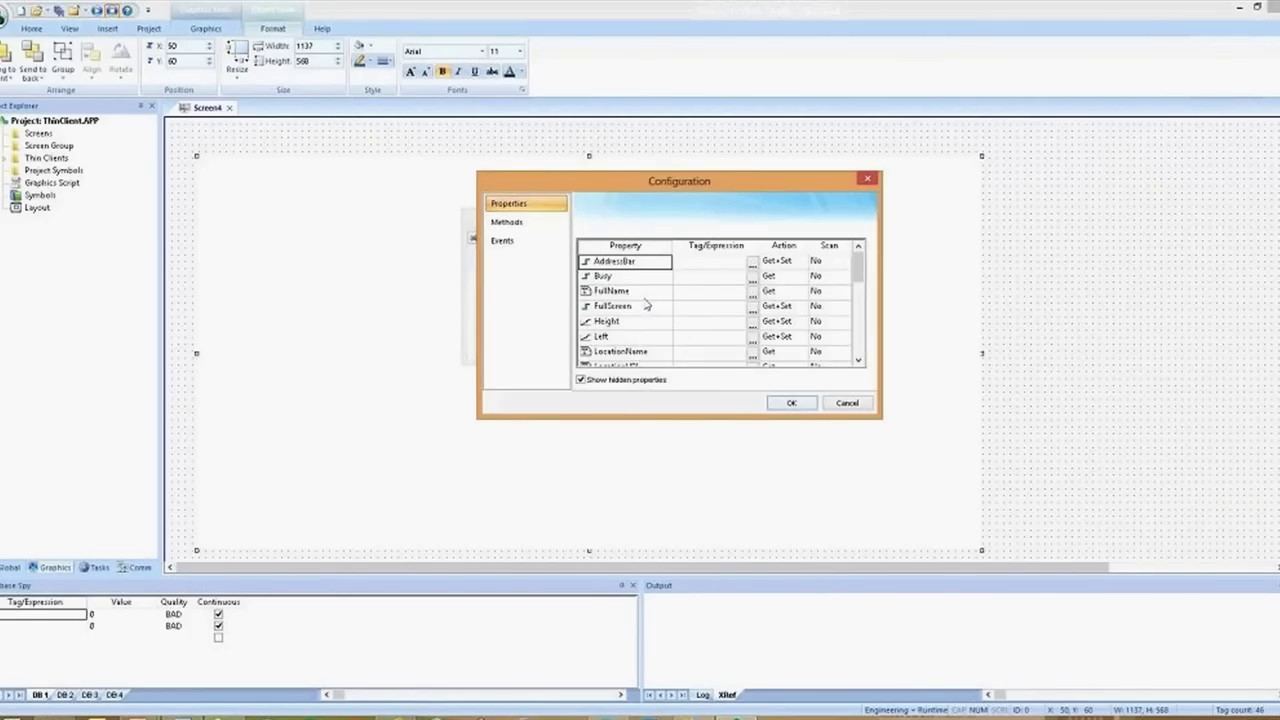
{"action": "mouse_move", "coordinate": [860, 265]}
{"action": "left_mouse_down"}
{"action": "mouse_move", "coordinate": [860, 352]}
{"action": "mouse_move", "coordinate": [860, 258]}
{"action": "left_mouse_up"}
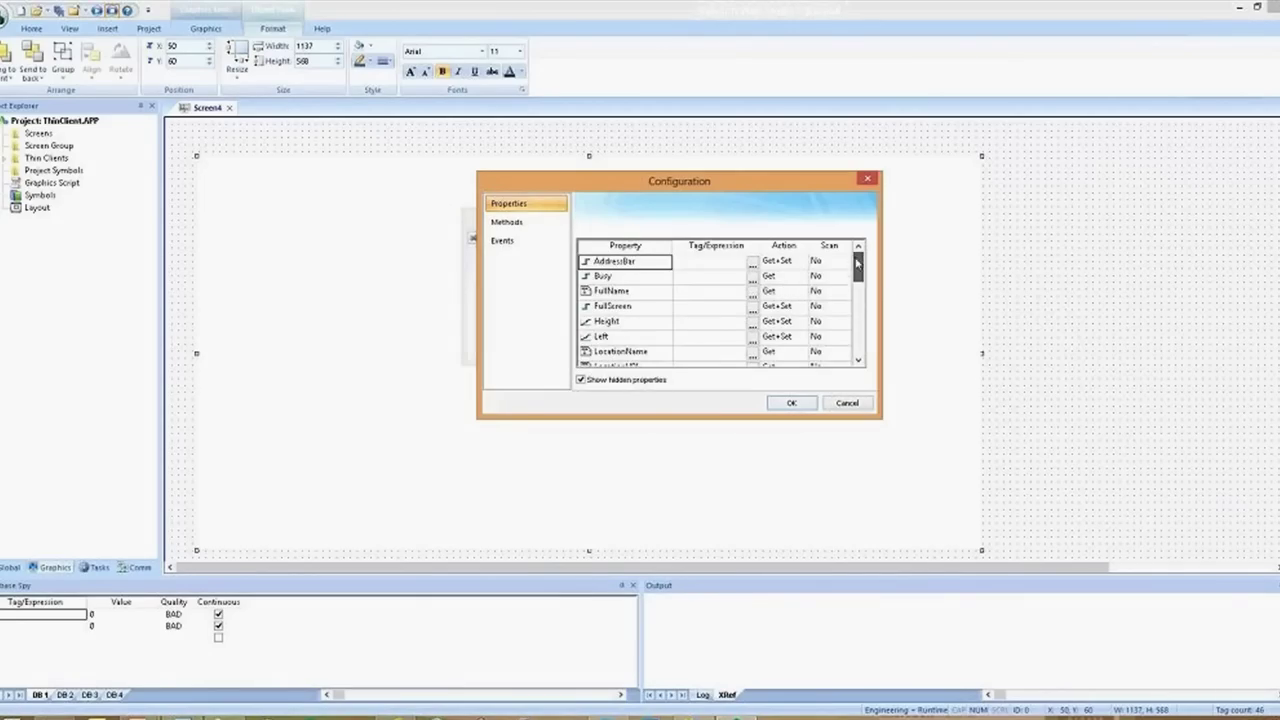
{"action": "left_click", "coordinate": [534, 226]}
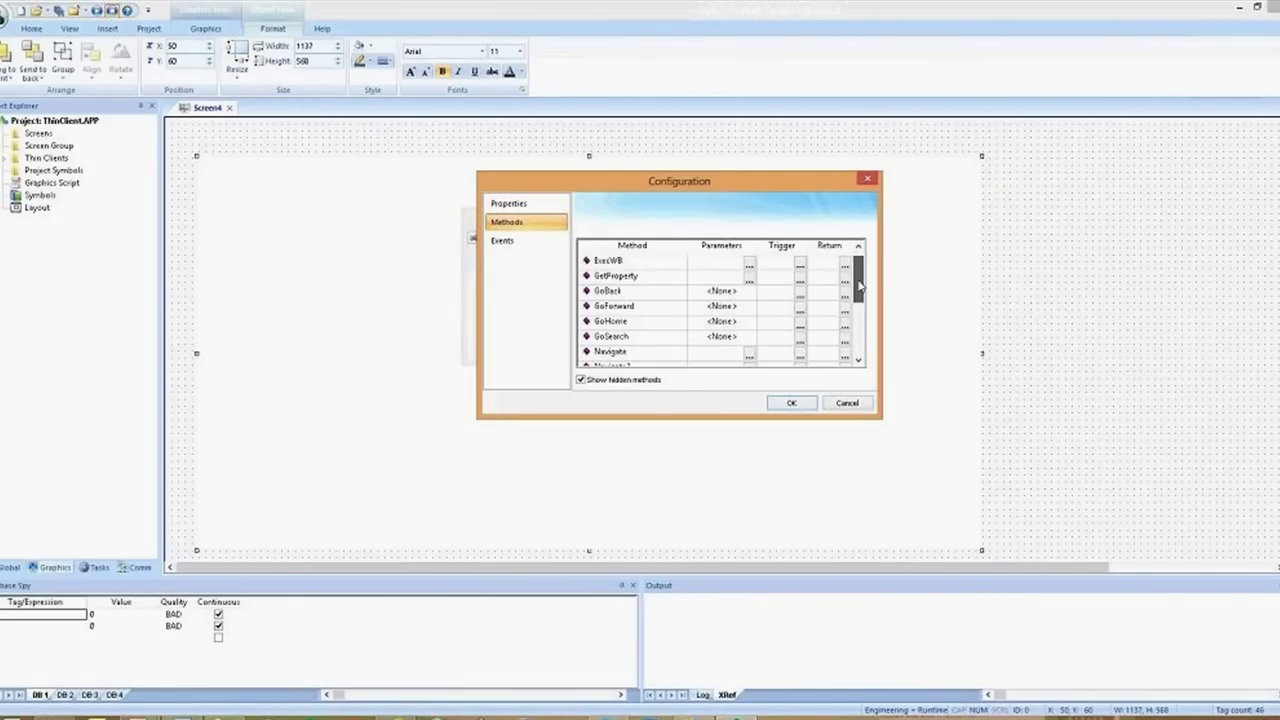
{"action": "left_click_drag", "start_coordinate": [860, 287], "coordinate": [860, 258]}
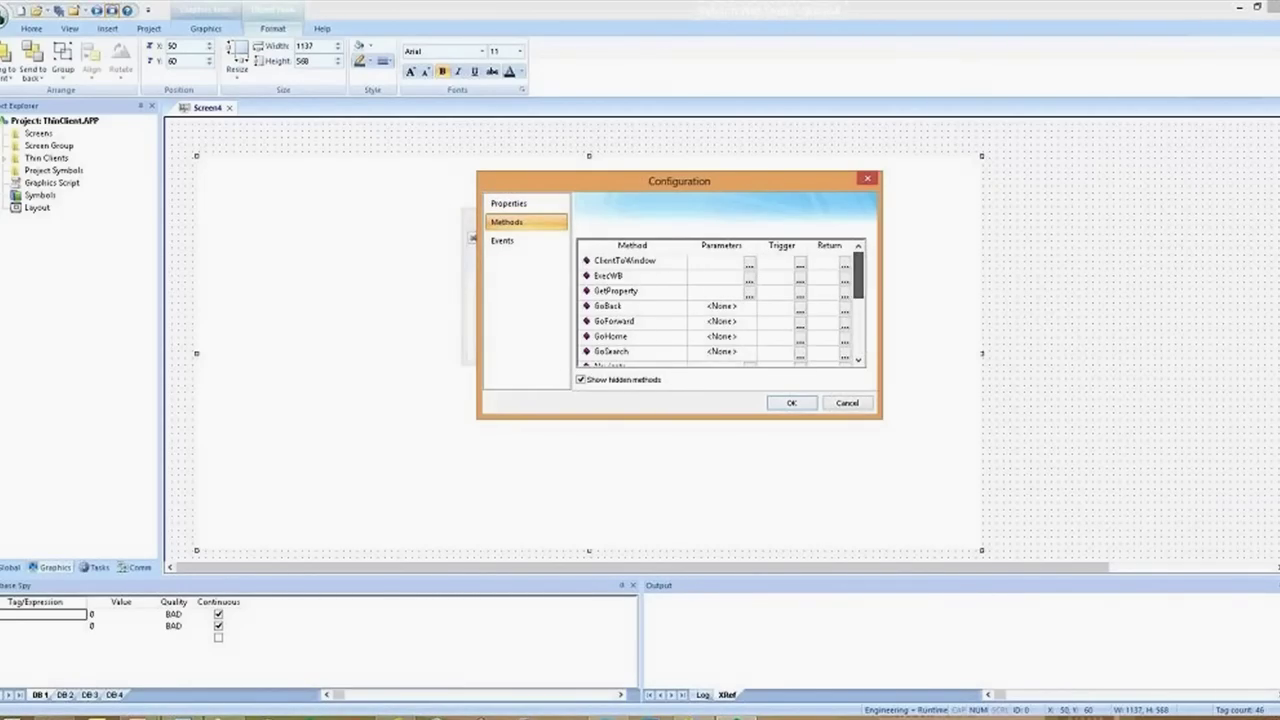
{"action": "left_click", "coordinate": [509, 245]}
{"action": "mouse_move", "coordinate": [858, 258]}
{"action": "left_mouse_down"}
{"action": "mouse_move", "coordinate": [860, 348]}
{"action": "mouse_move", "coordinate": [860, 262]}
{"action": "left_mouse_up"}
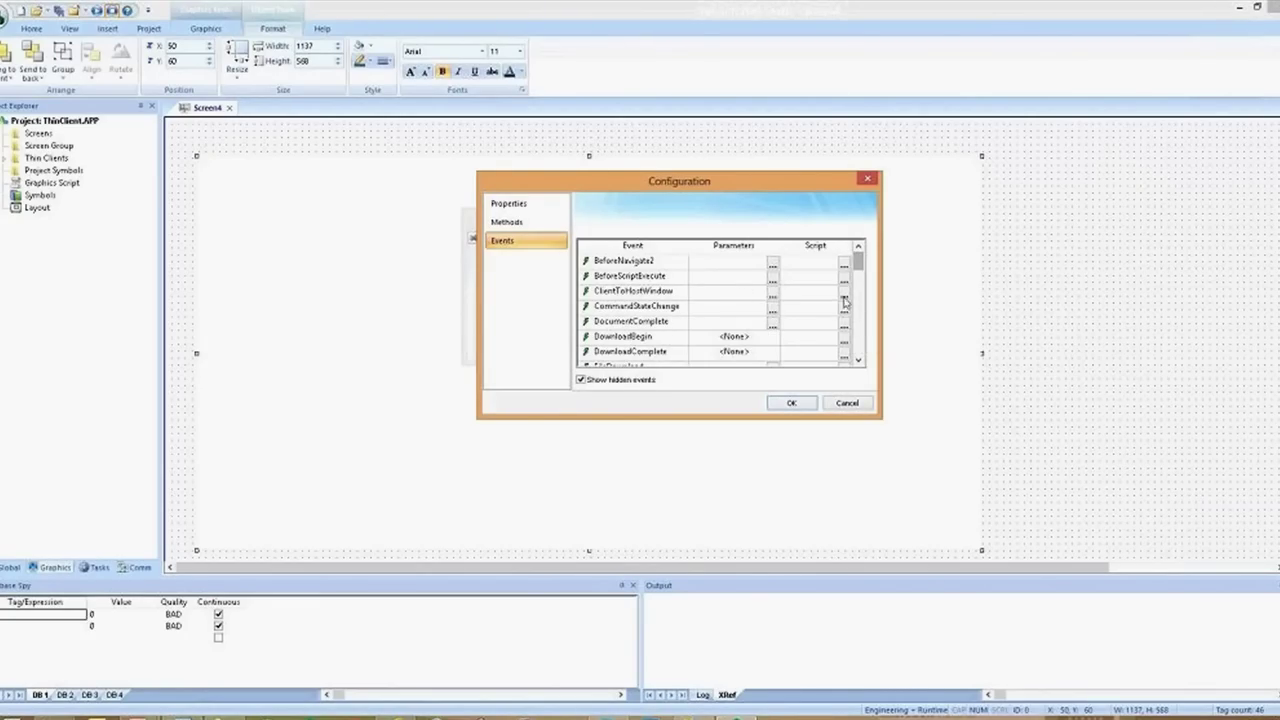
{"action": "left_click", "coordinate": [844, 290]}
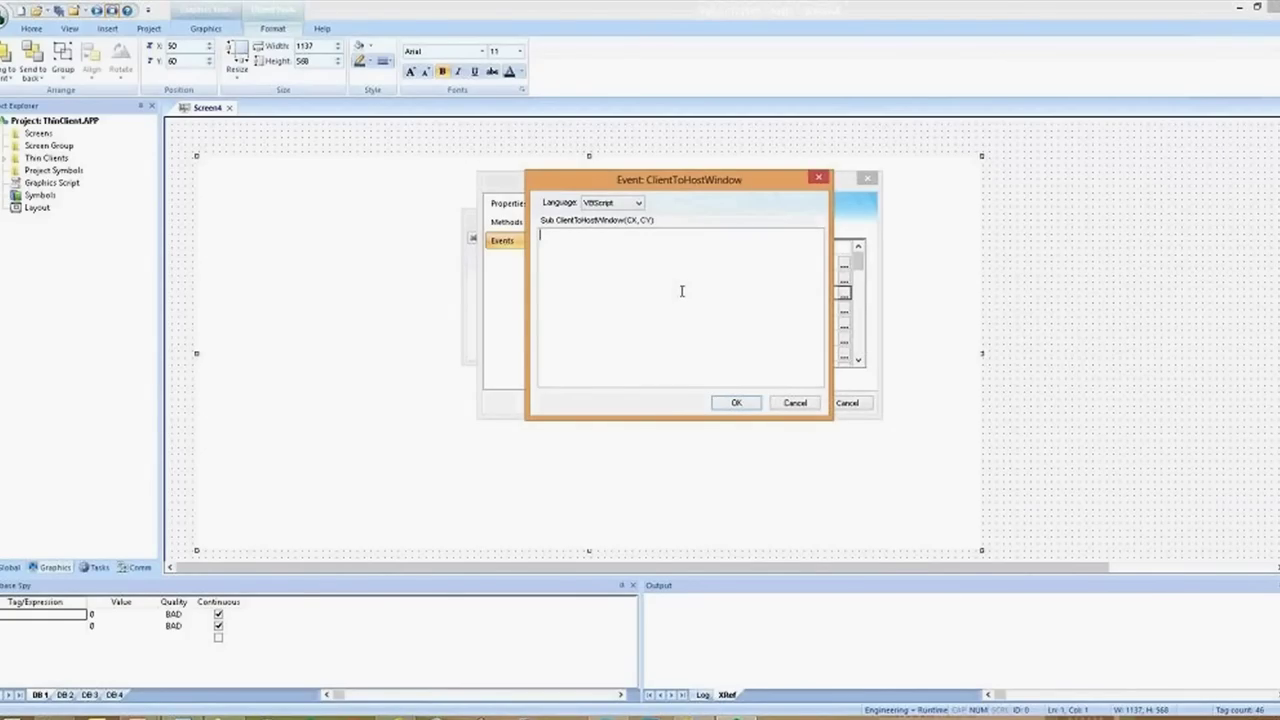
{"action": "left_click", "coordinate": [795, 403]}
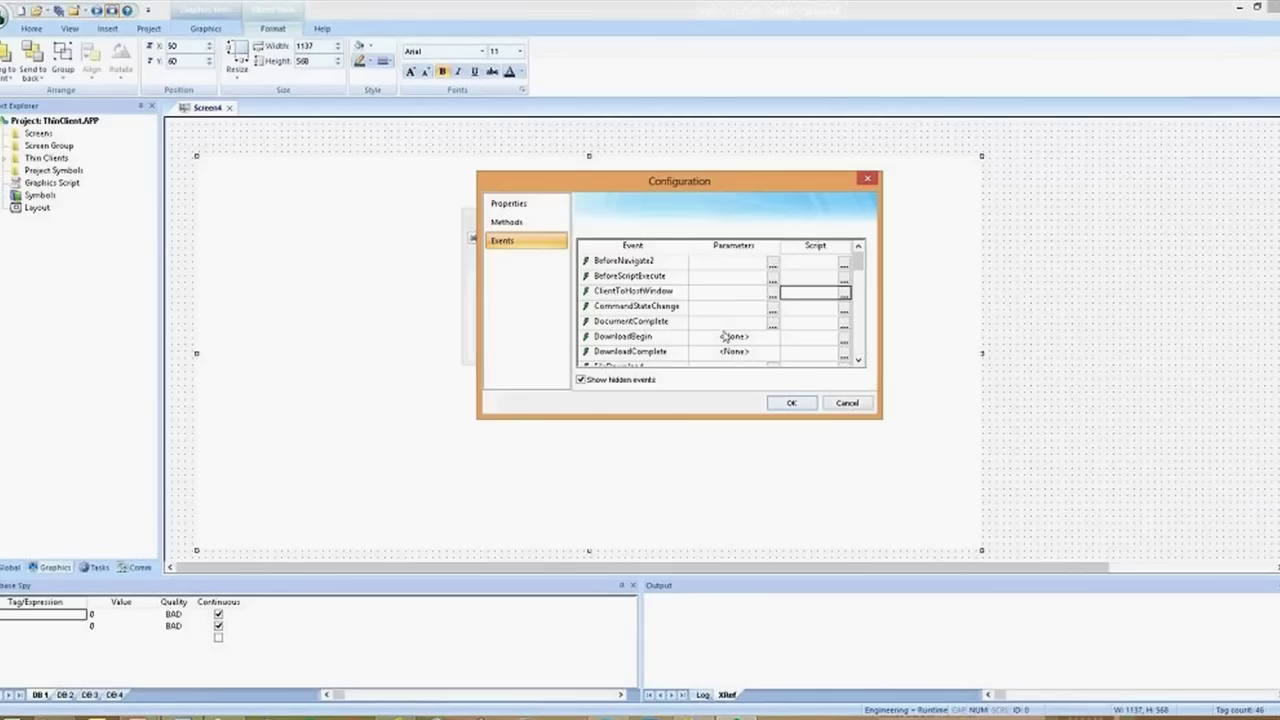
Inspect the FullName, GetProperty and GoBack fields, then close the configuration without saving
{"action": "left_click", "coordinate": [550, 205]}
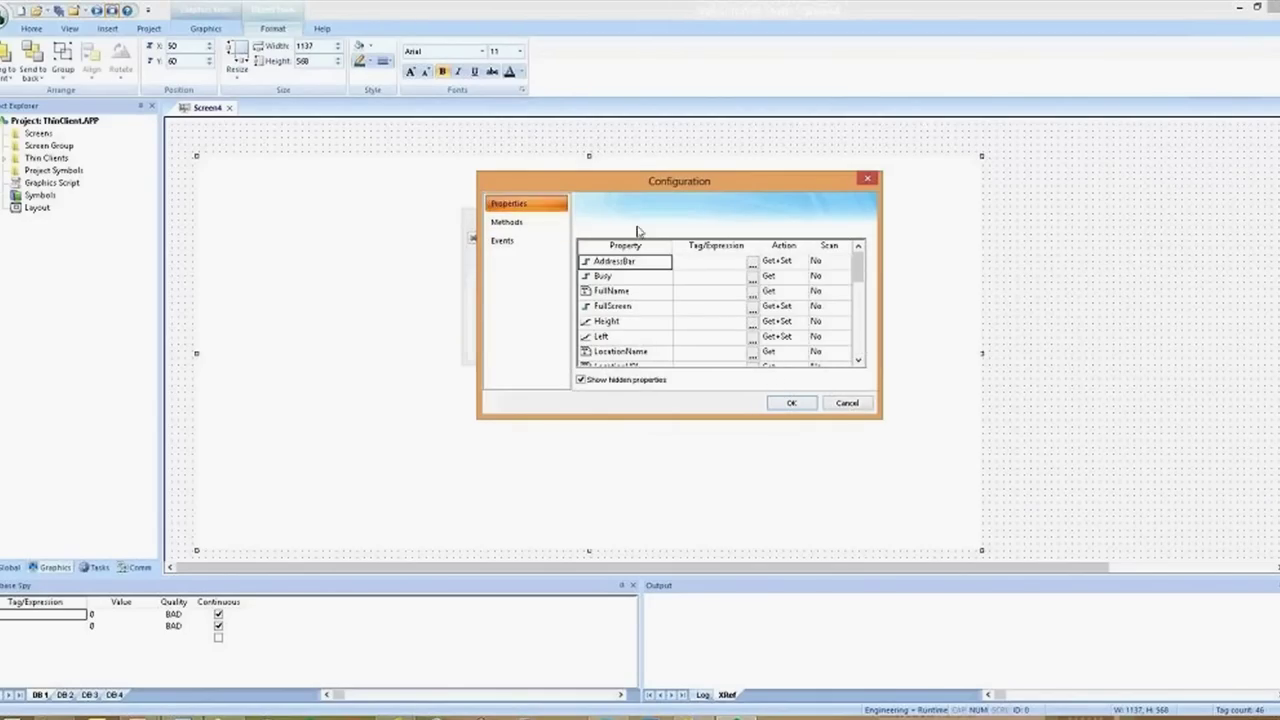
{"action": "left_click", "coordinate": [711, 292]}
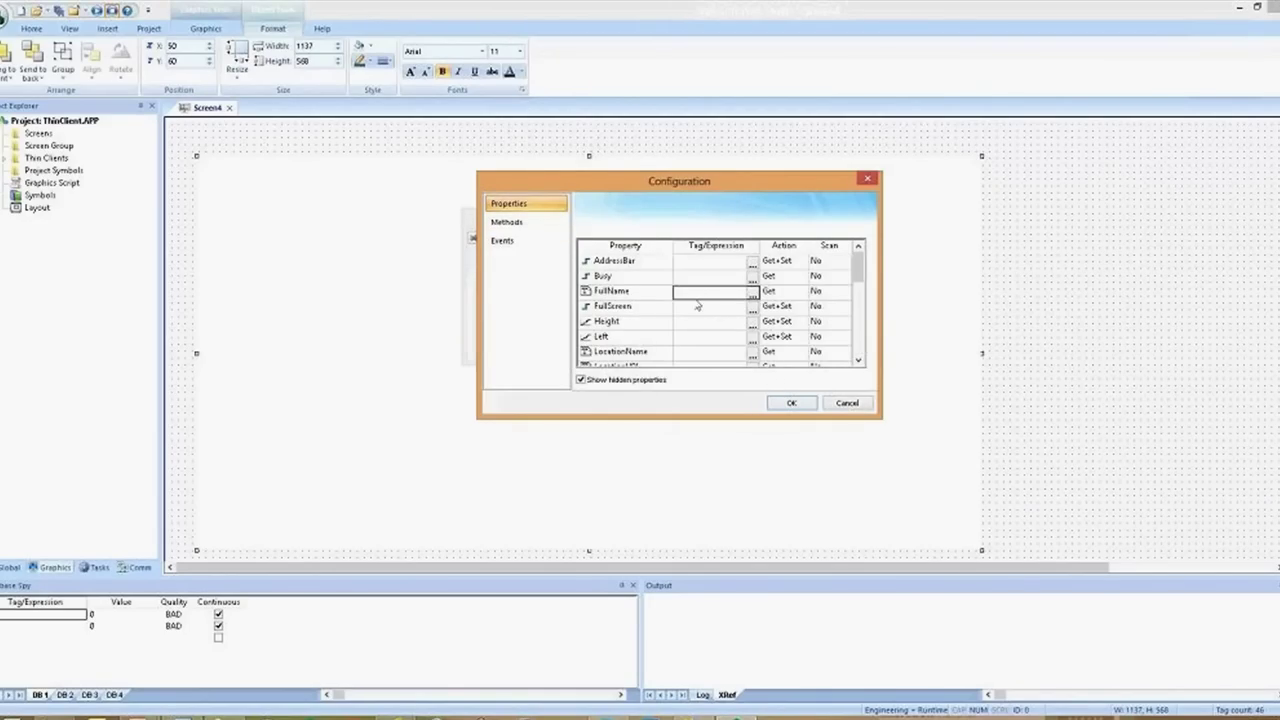
{"action": "left_click", "coordinate": [528, 221]}
{"action": "left_click", "coordinate": [716, 291]}
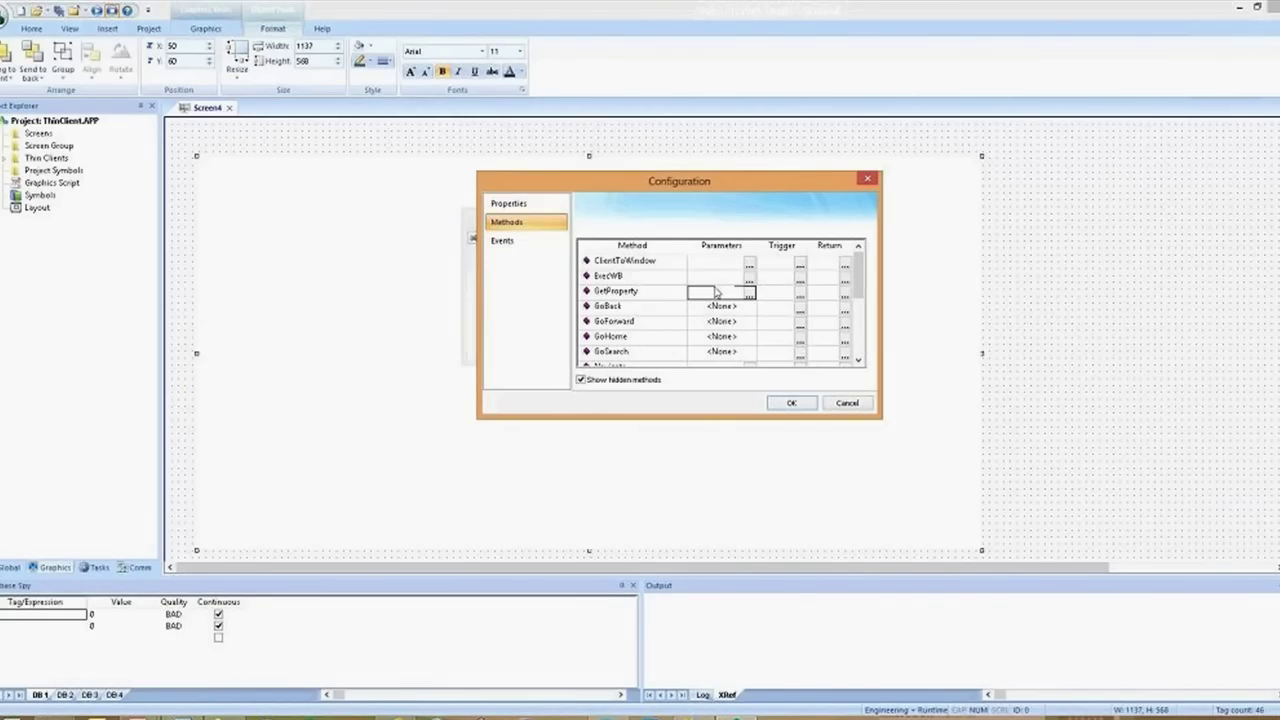
{"action": "left_click", "coordinate": [784, 310]}
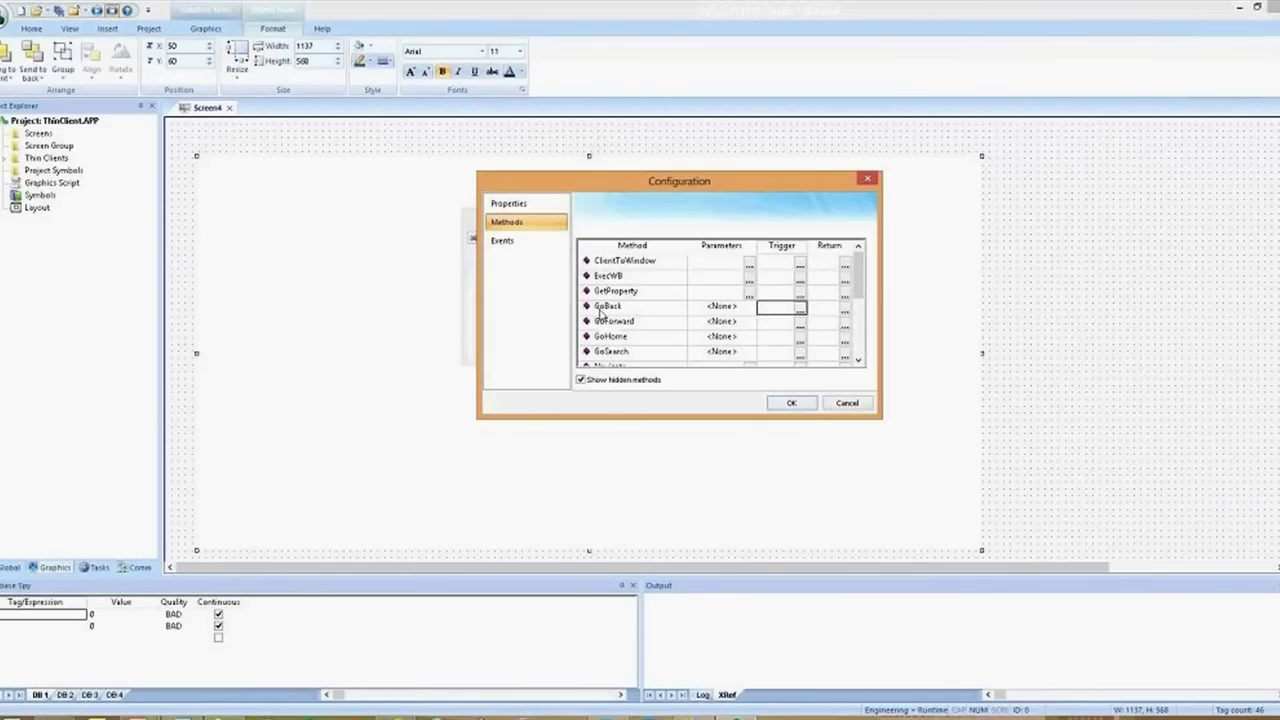
{"action": "left_click", "coordinate": [846, 402]}
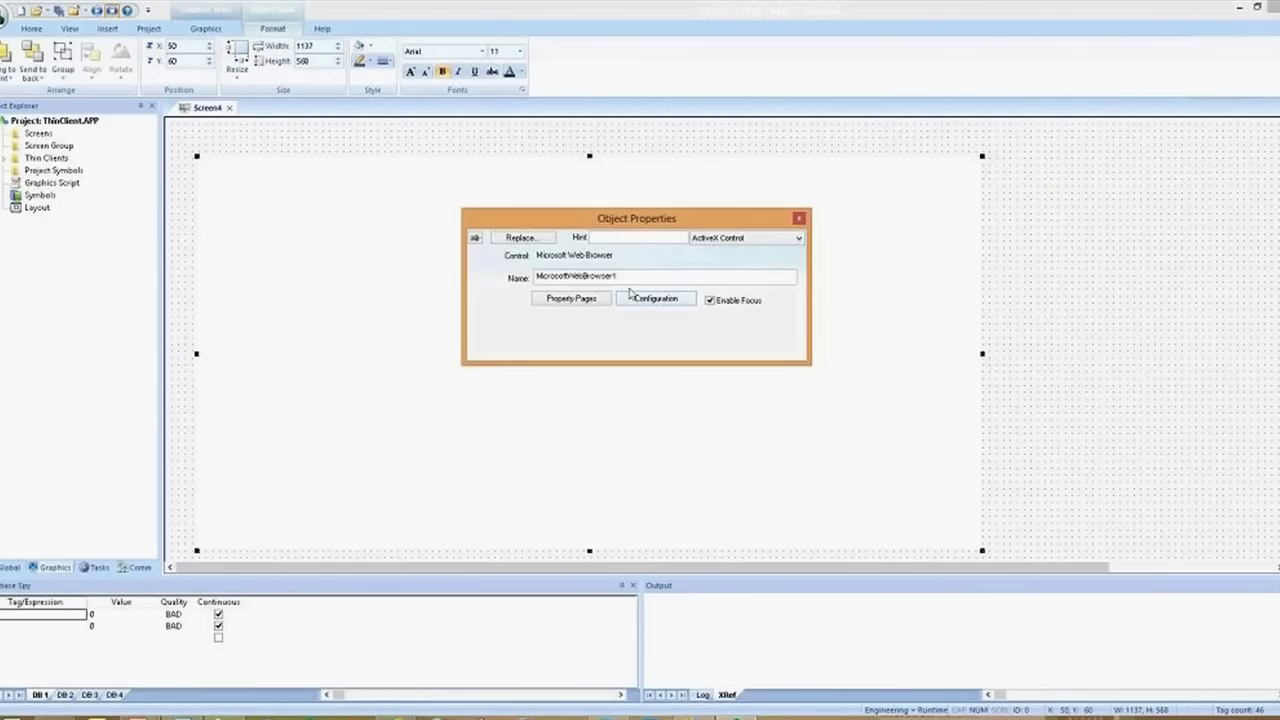
Rename the web browser control from MicrosoftWebBrowser1 to MB
{"action": "left_click", "coordinate": [487, 313]}
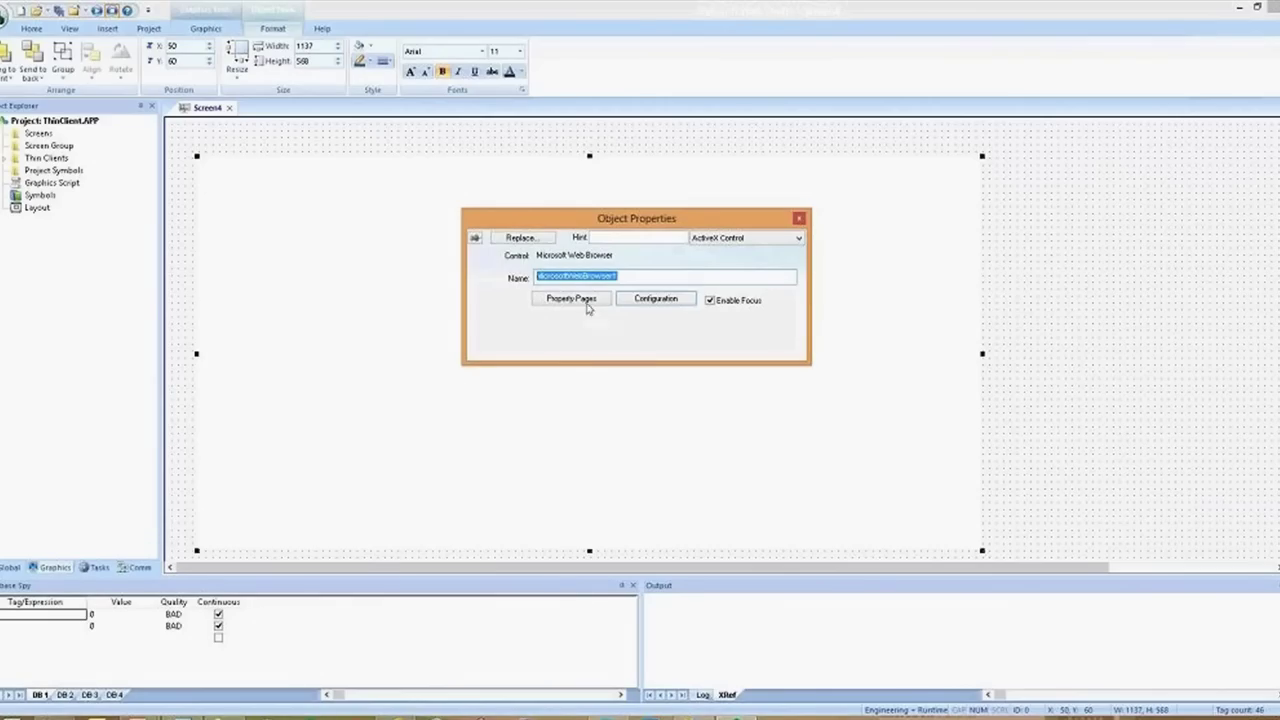
{"action": "type", "text": "MB"}
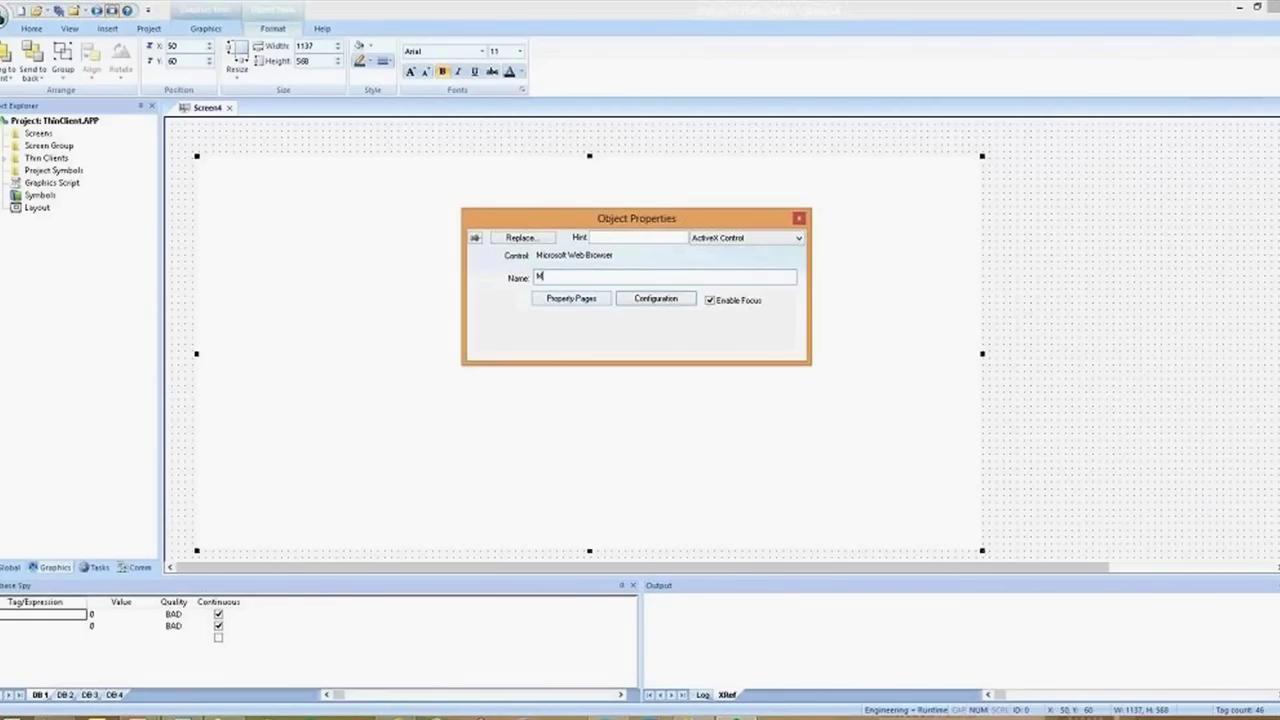
{"action": "left_click", "coordinate": [207, 28]}
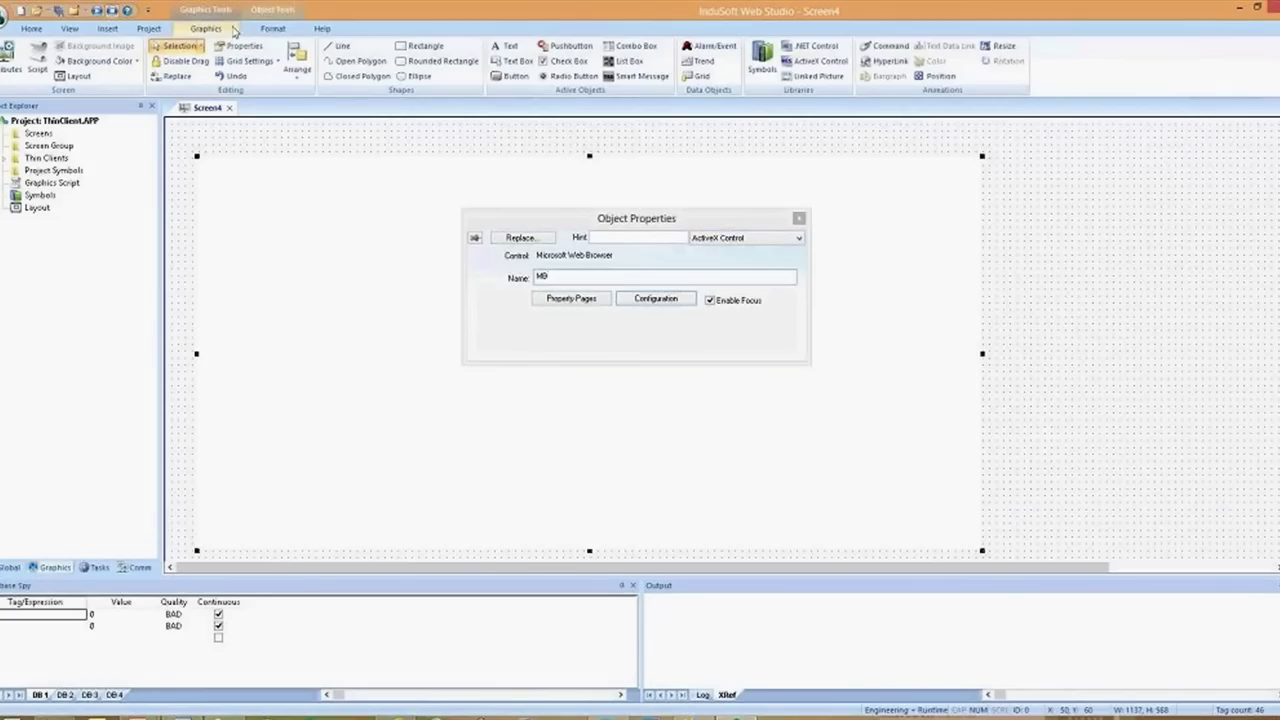
{"action": "left_click", "coordinate": [511, 76]}
Draw a Text button at Screen4's top right and open its Command settings
{"action": "left_click", "coordinate": [515, 104]}
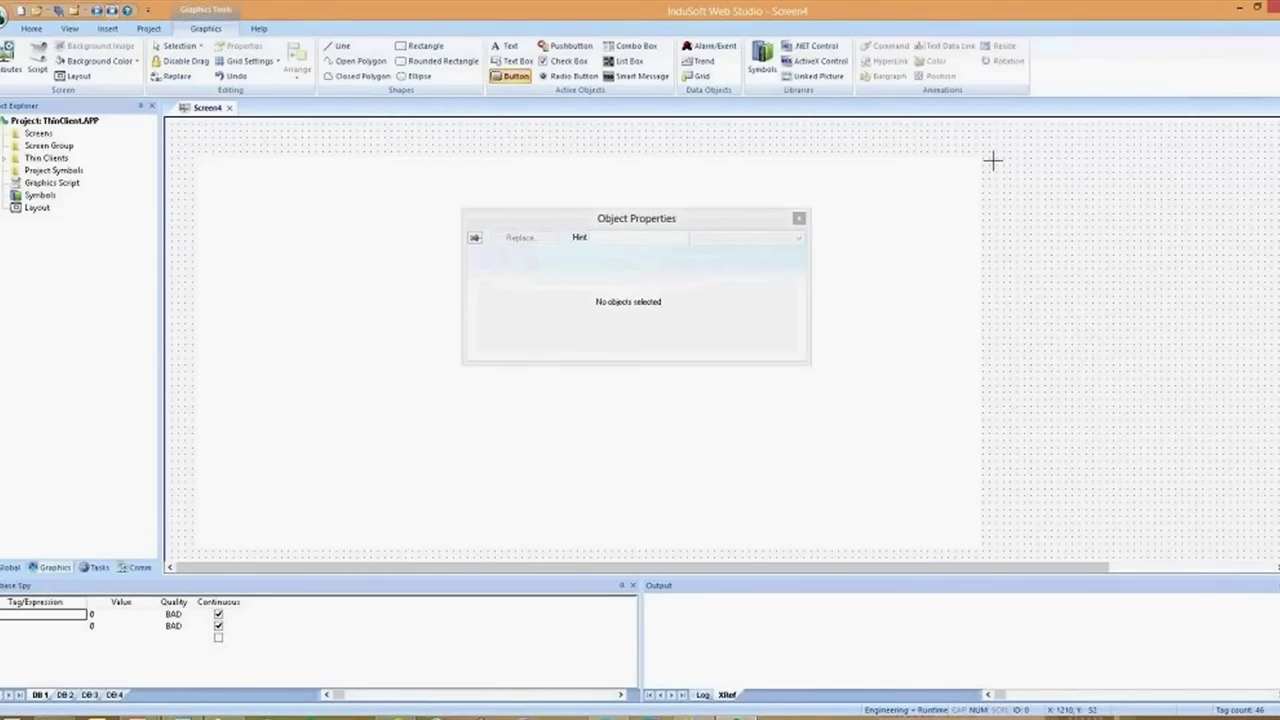
{"action": "left_click_drag", "start_coordinate": [987, 157], "coordinate": [1067, 208]}
{"action": "double_click", "coordinate": [1030, 200]}
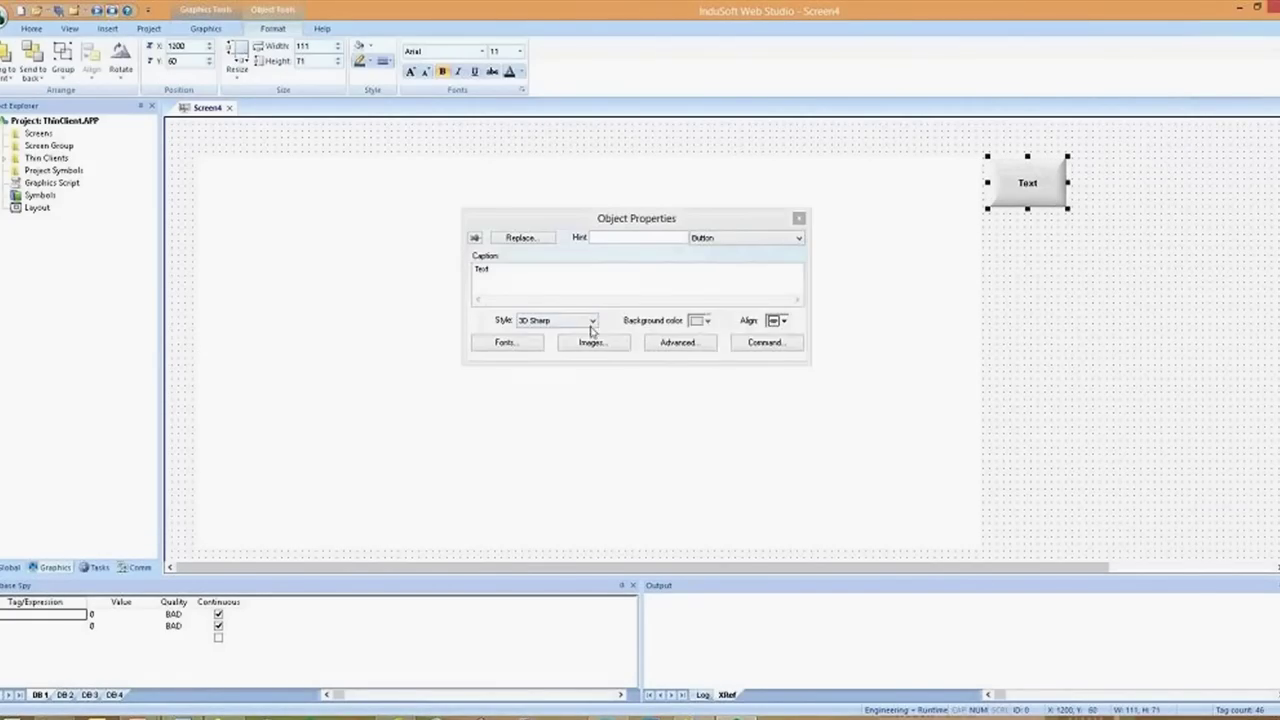
{"action": "left_click", "coordinate": [760, 342]}
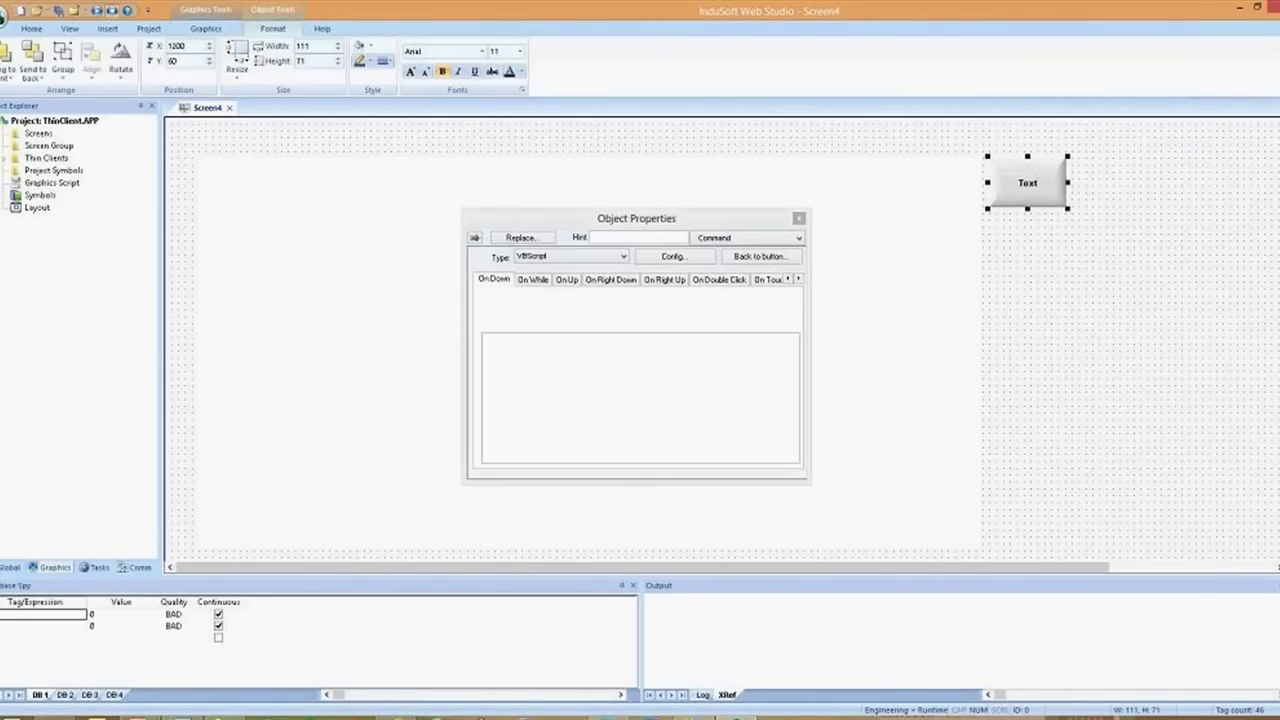
{"action": "left_click", "coordinate": [600, 349]}
{"action": "type", "text": "MB"}
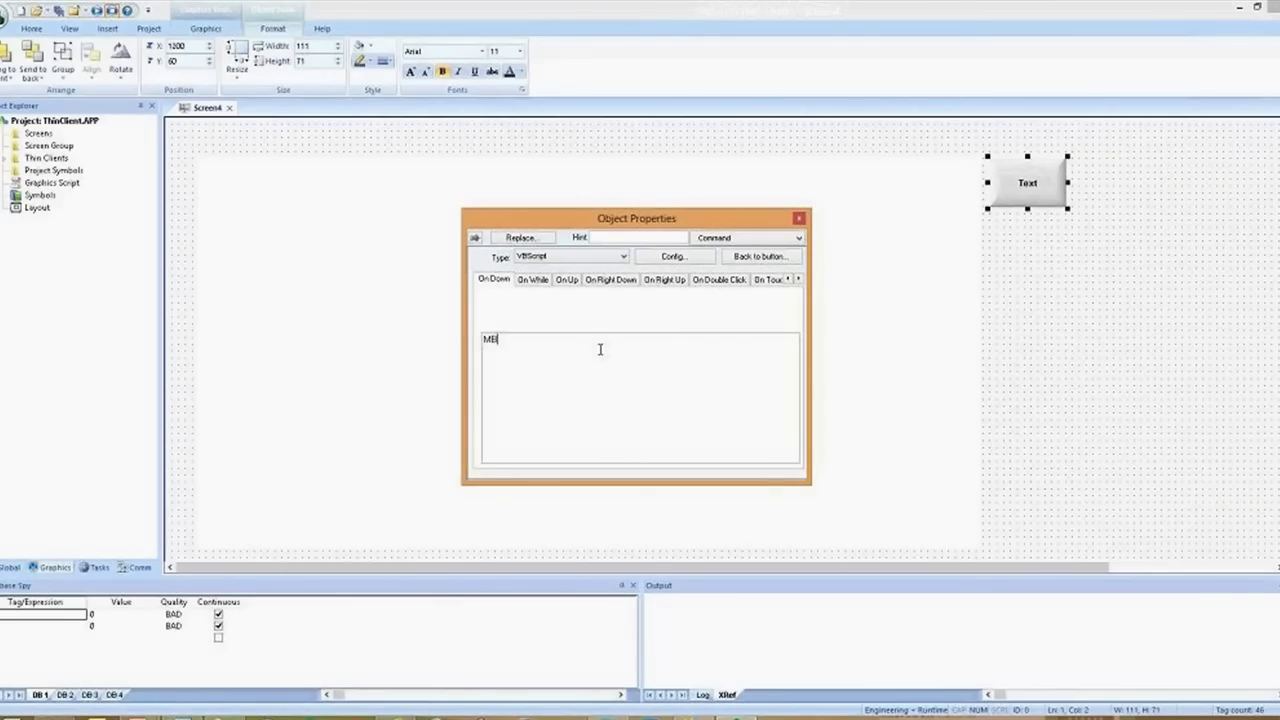
{"action": "type", "text": "."}
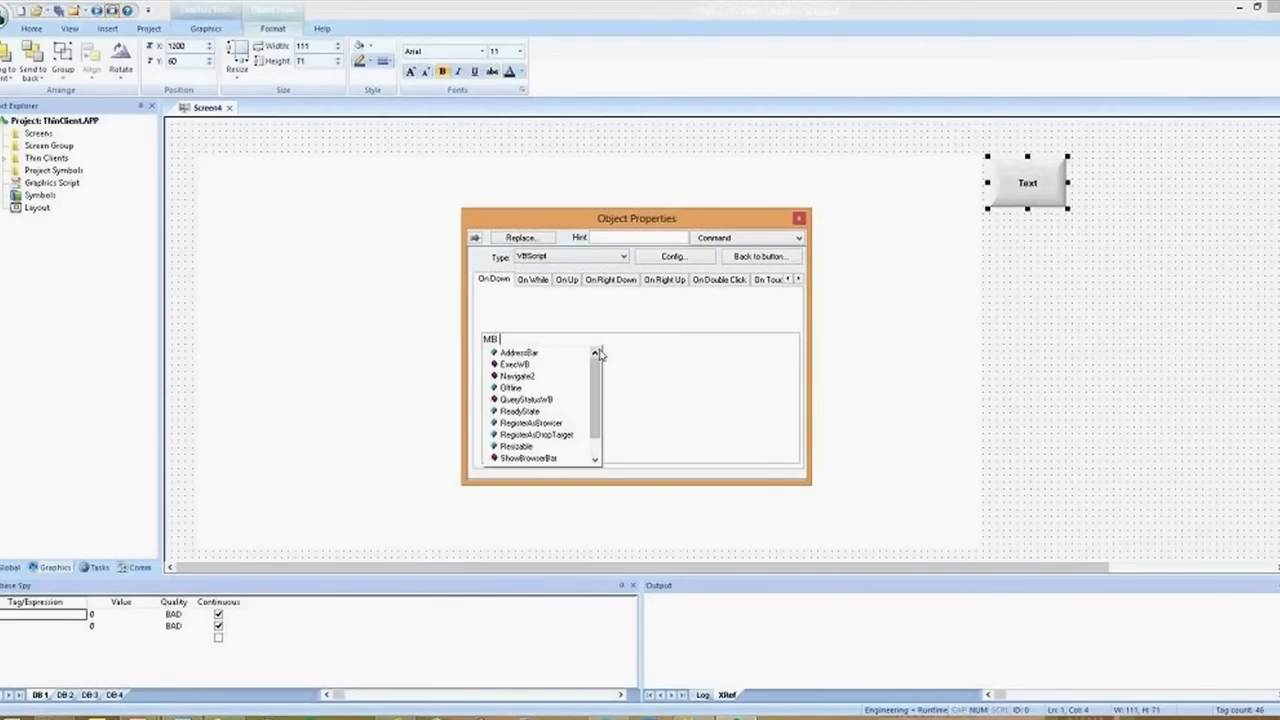
{"action": "key", "text": "Down"}
{"action": "key", "text": "Down"}
{"action": "key", "text": "Down"}
{"action": "key", "text": "Down"}
{"action": "key", "text": "Down"}
{"action": "key", "text": "Down"}
{"action": "key", "text": "Down"}
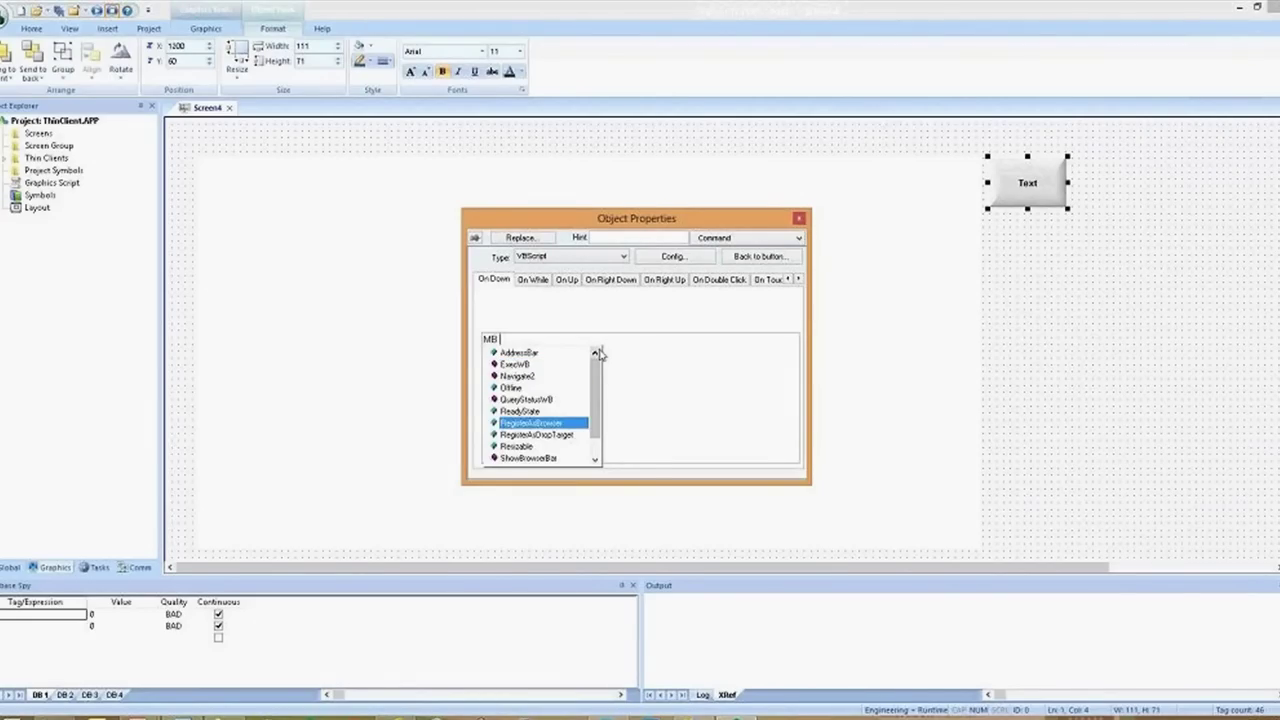
{"action": "key", "text": "Up"}
{"action": "key", "text": "Up"}
{"action": "key", "text": "Up"}
{"action": "key", "text": "Up"}
{"action": "key", "text": "Up"}
{"action": "key", "text": "Up"}
{"action": "key", "text": "Down"}
{"action": "key", "text": "Down"}
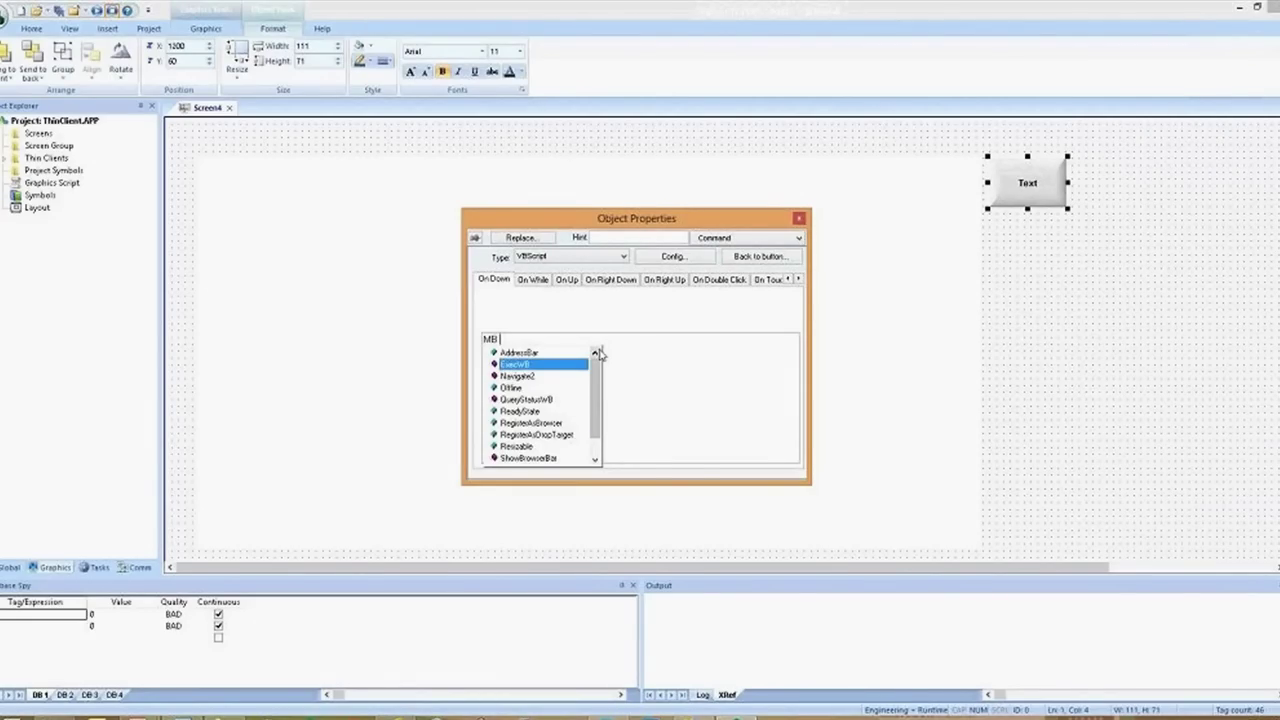
{"action": "key", "text": "Return"}
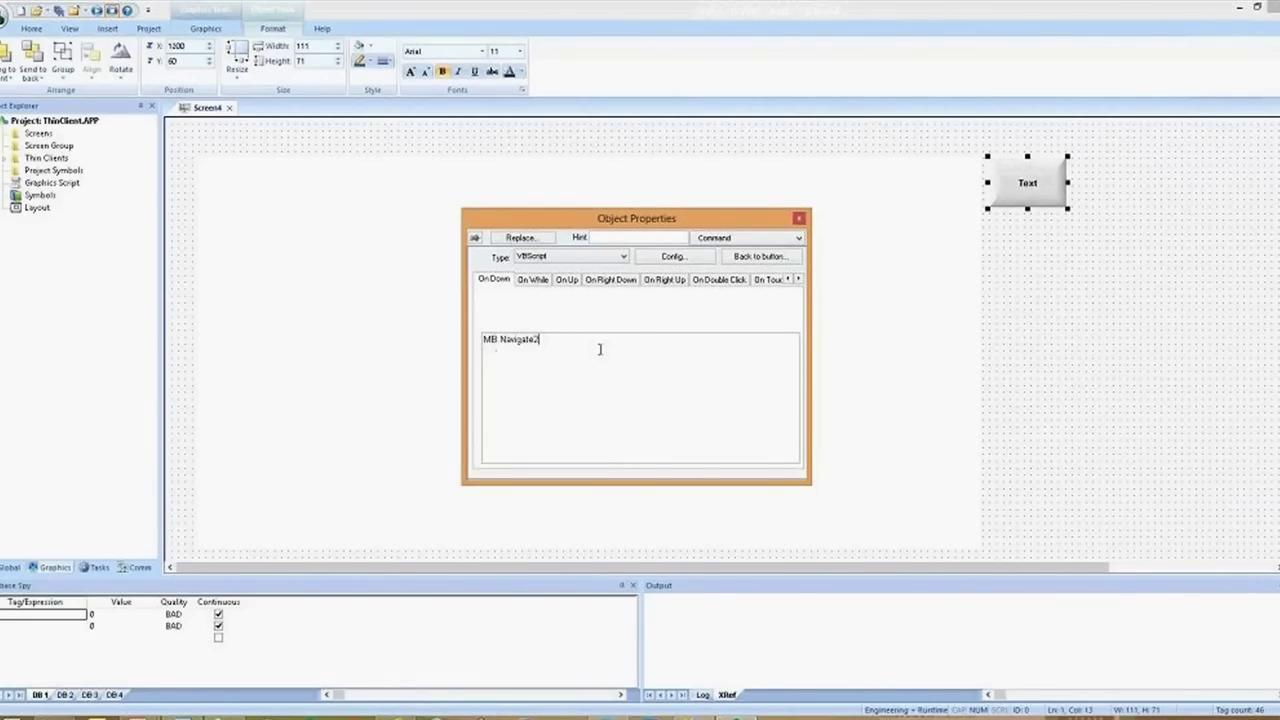
{"action": "type", "text": "\""}
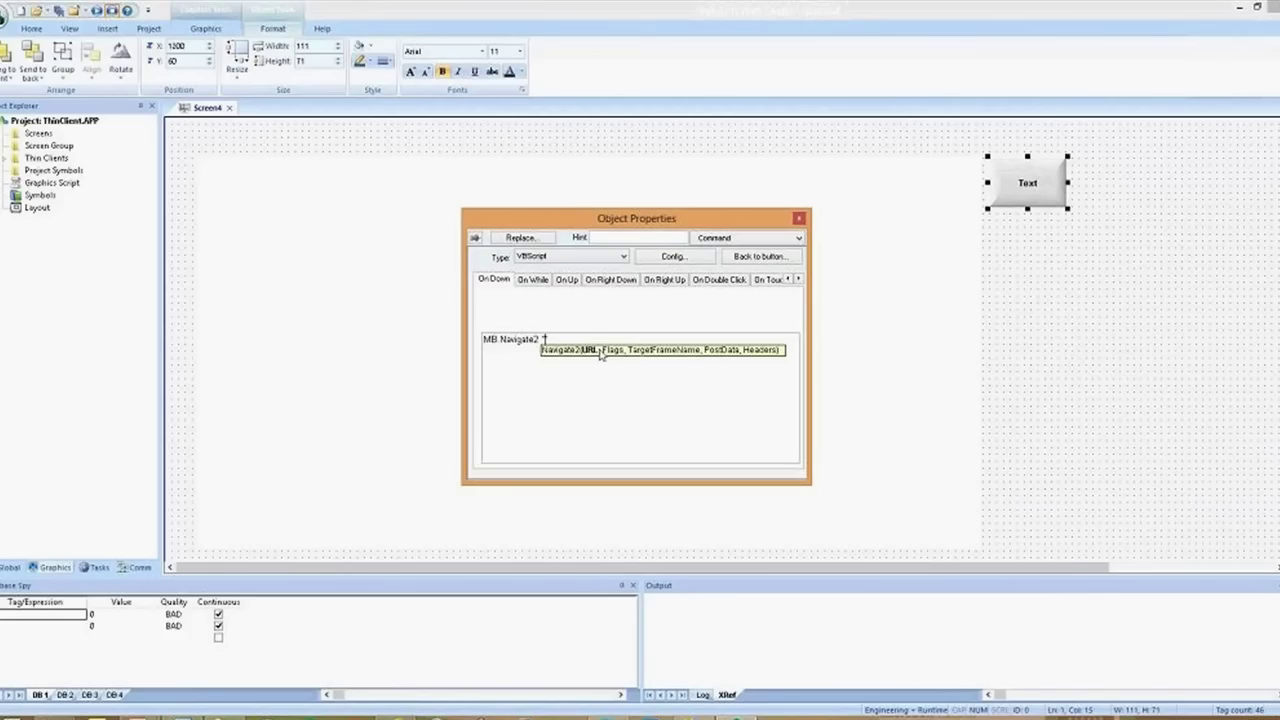
{"action": "type", "text": "www.google\".com"}
Save the screen as main.scr, run it, and load Google in the MB browser
{"action": "left_click", "coordinate": [98, 13]}
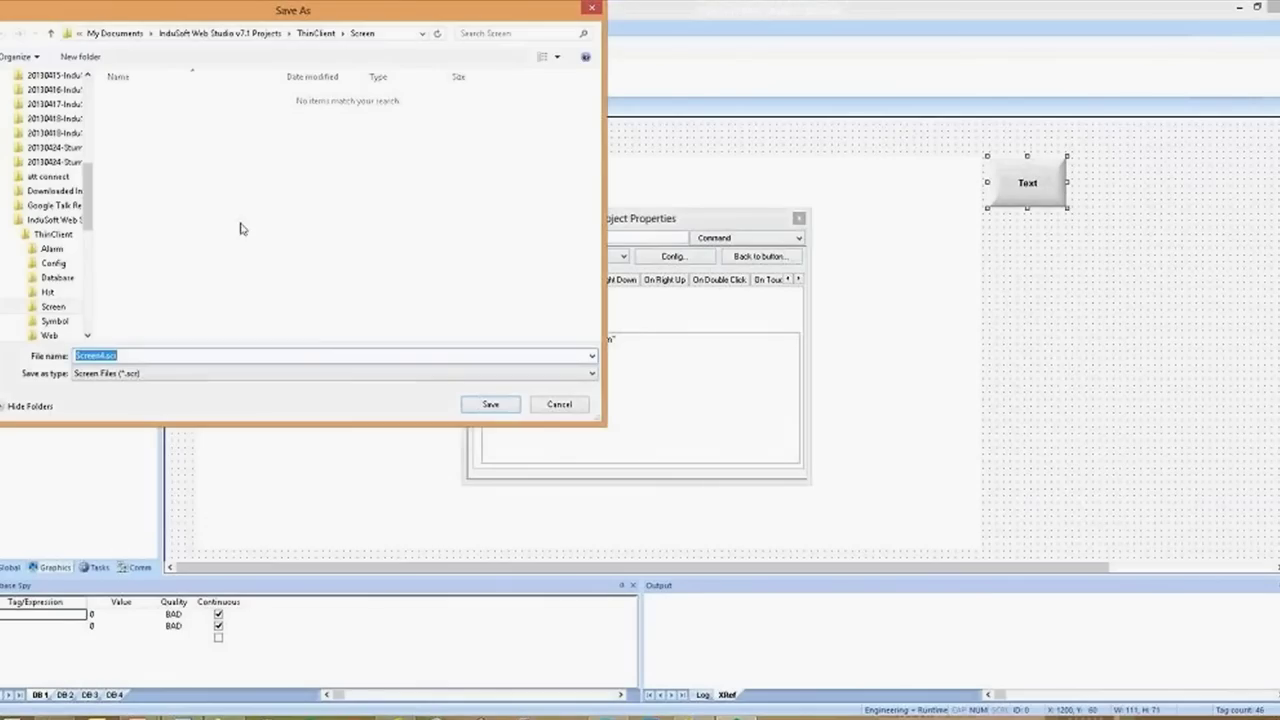
{"action": "type", "text": "main"}
{"action": "key", "text": "Return"}
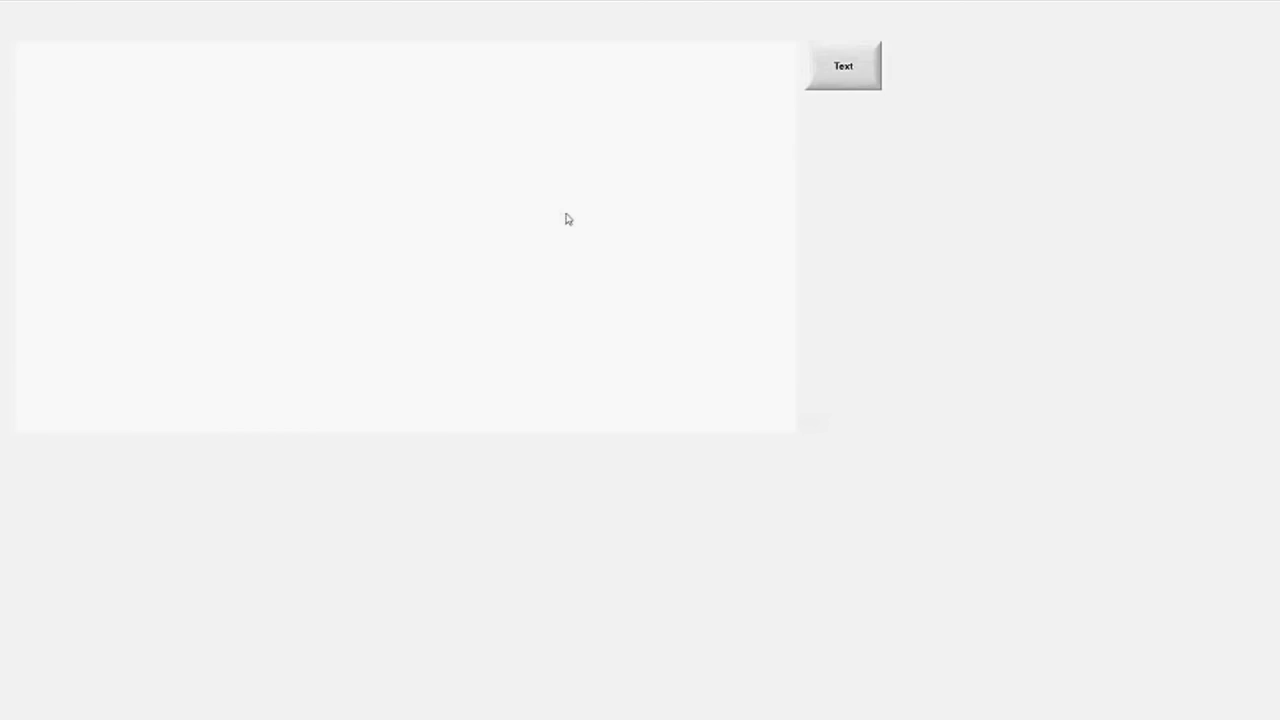
{"action": "left_click", "coordinate": [843, 66]}
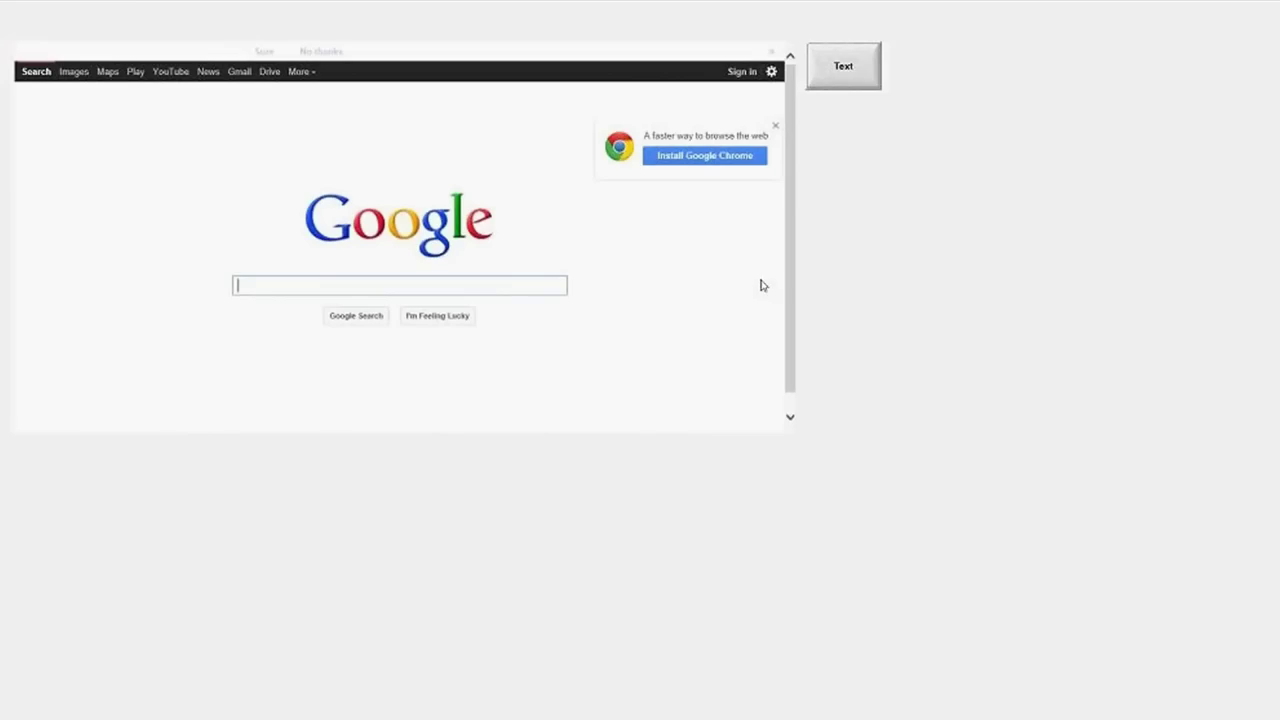
{"action": "left_click", "coordinate": [1082, 405]}
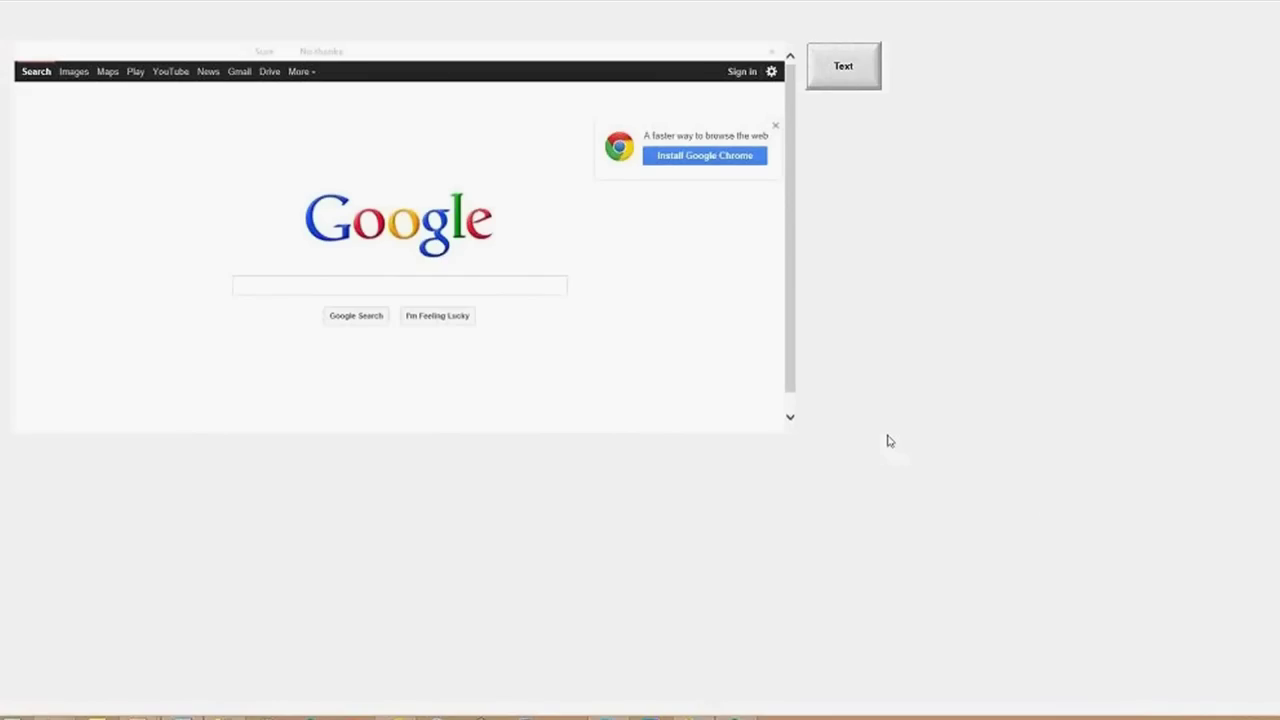
{"action": "key", "text": "alt+Tab"}
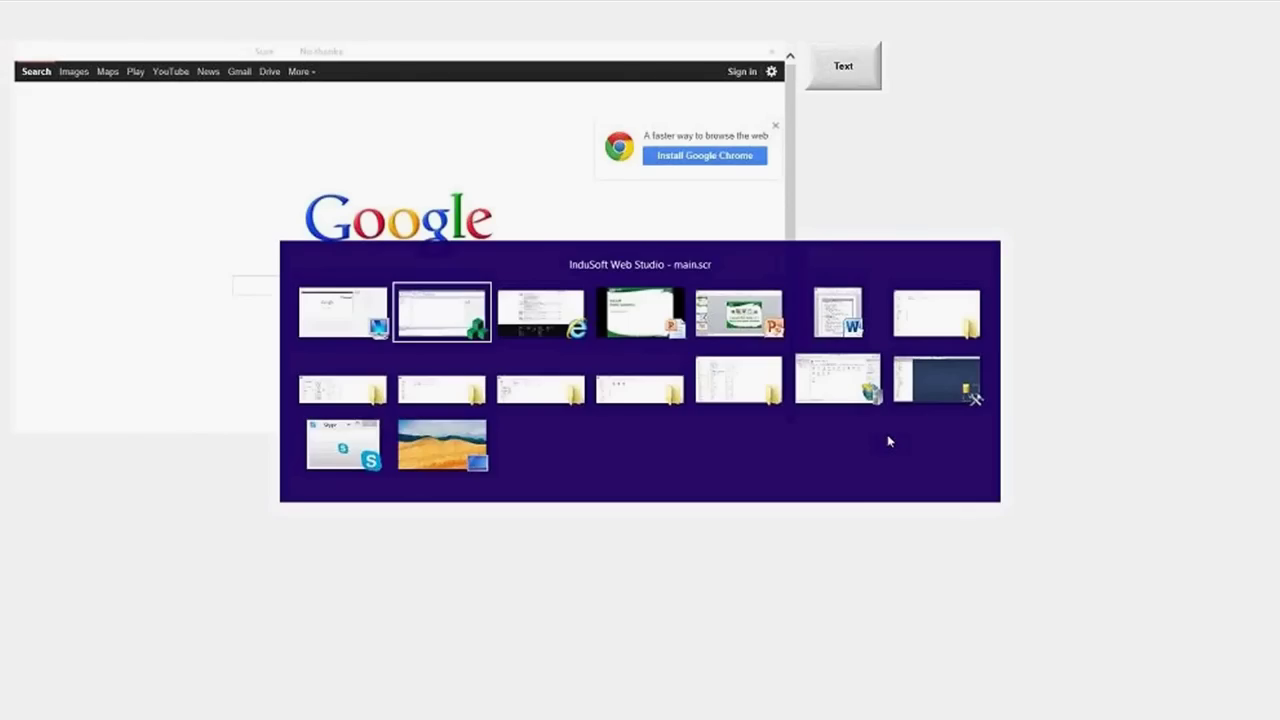
{"action": "key", "text": "alt+Tab"}
{"action": "key", "text": "alt+shift+Tab"}
{"action": "key", "text": "alt+shift+Tab"}
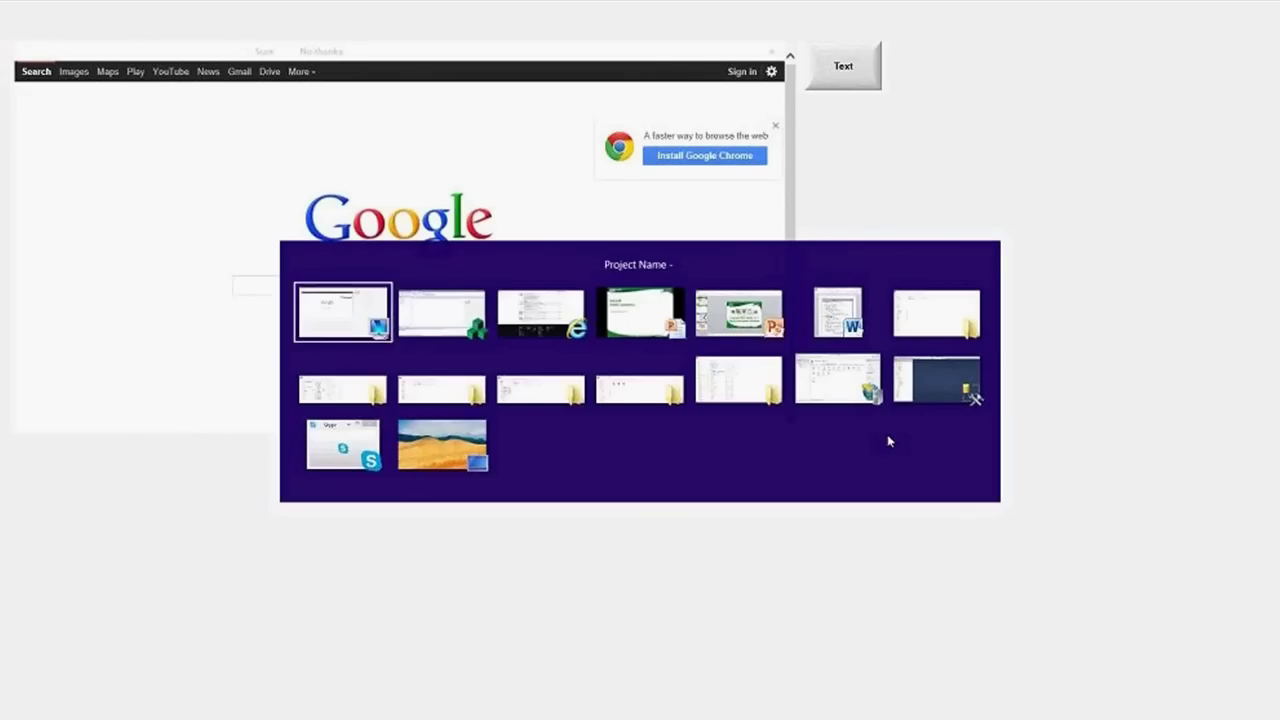
{"action": "key", "text": "super+d"}
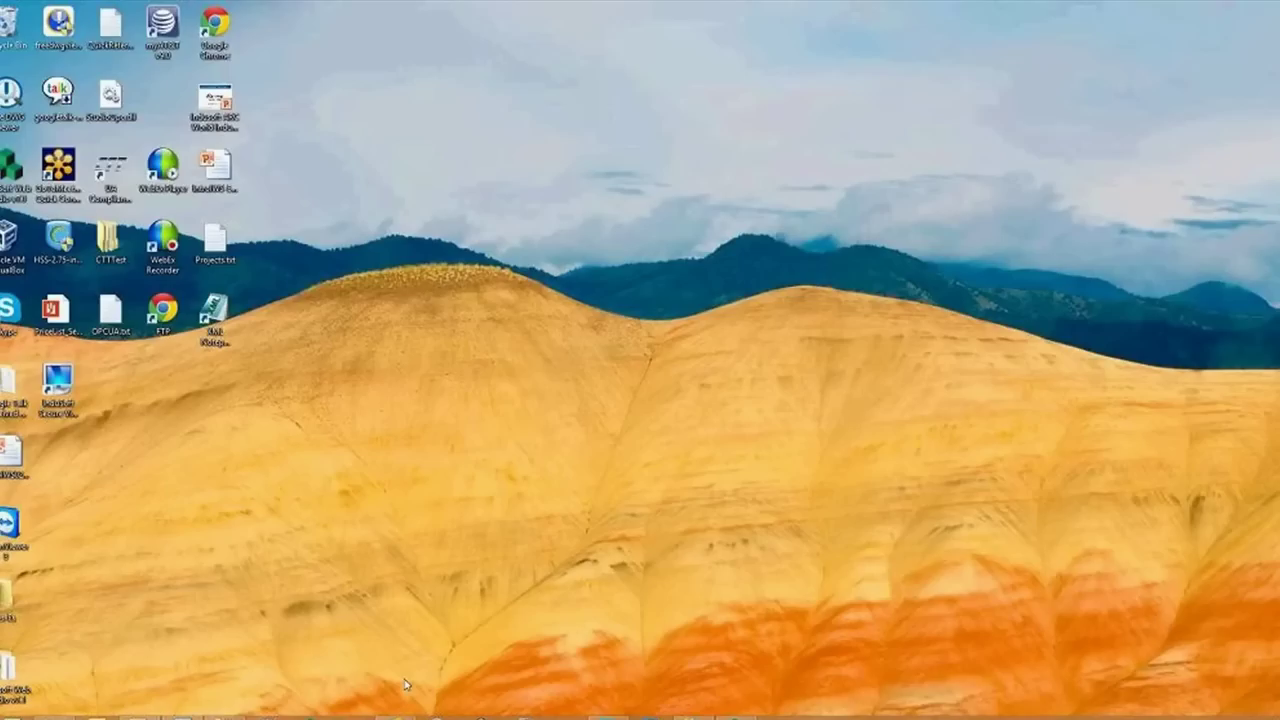
{"action": "key", "text": "super+d"}
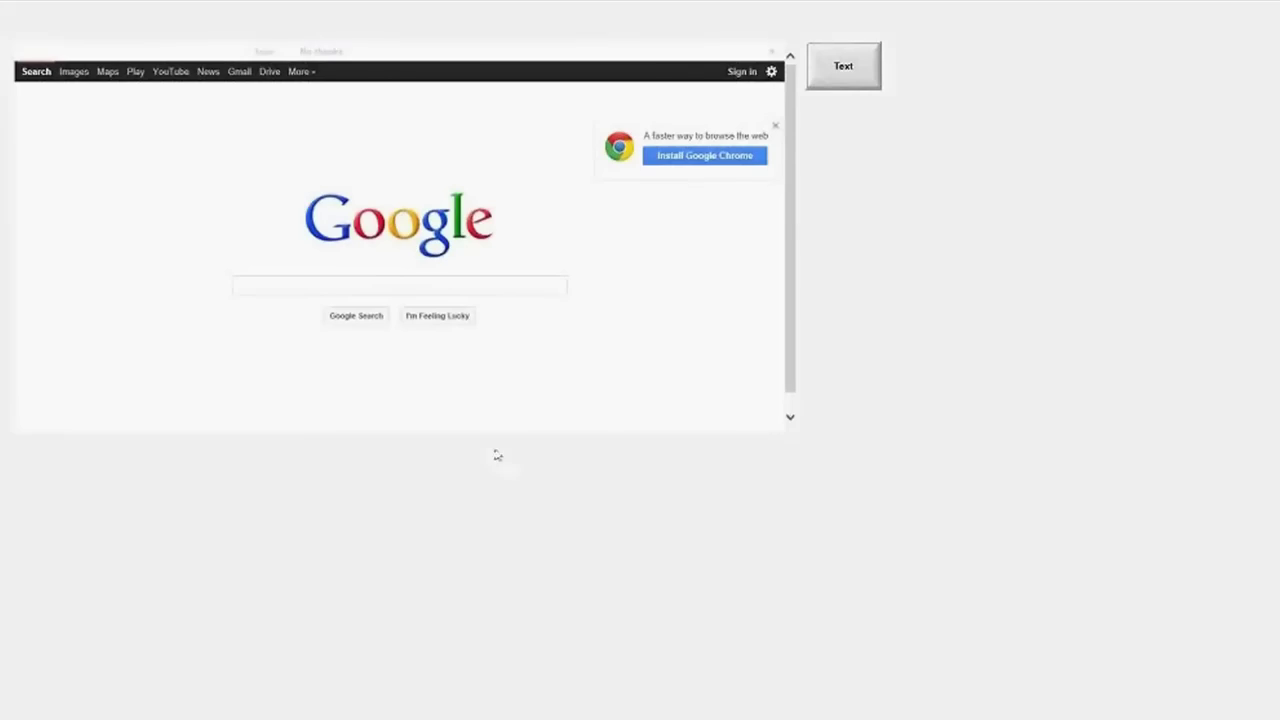
{"action": "key", "text": "alt+Tab"}
{"action": "key", "text": "alt+Tab"}
{"action": "key", "text": "alt+shift+Tab"}
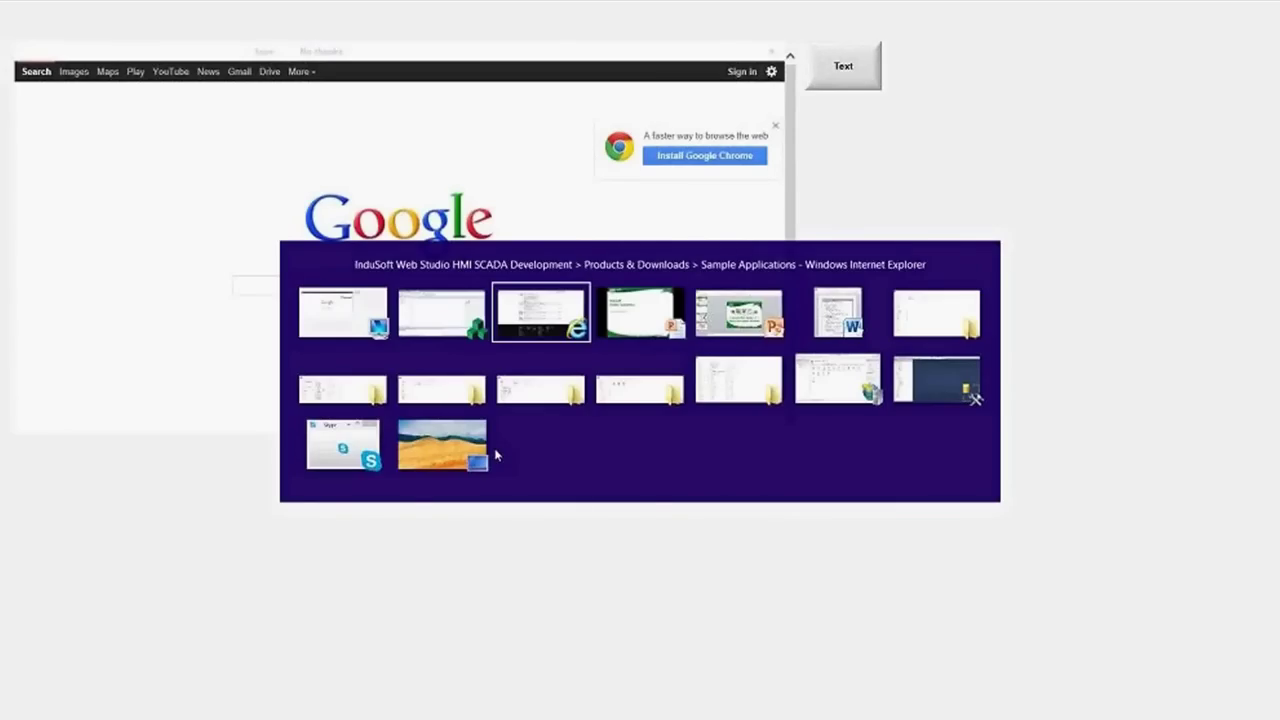
{"action": "scroll", "coordinate": [938, 304], "scroll_direction": "up", "scroll_amount": 5}
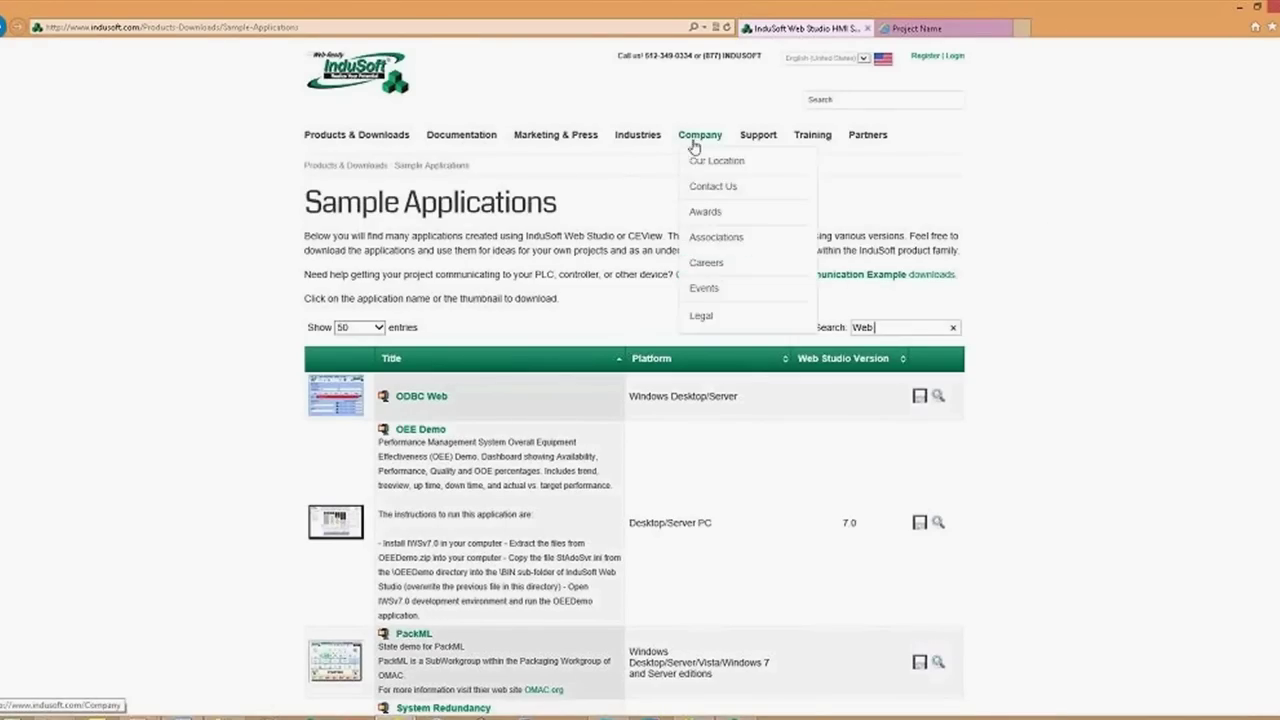
{"action": "mouse_move", "coordinate": [766, 134]}
{"action": "mouse_move", "coordinate": [778, 241]}
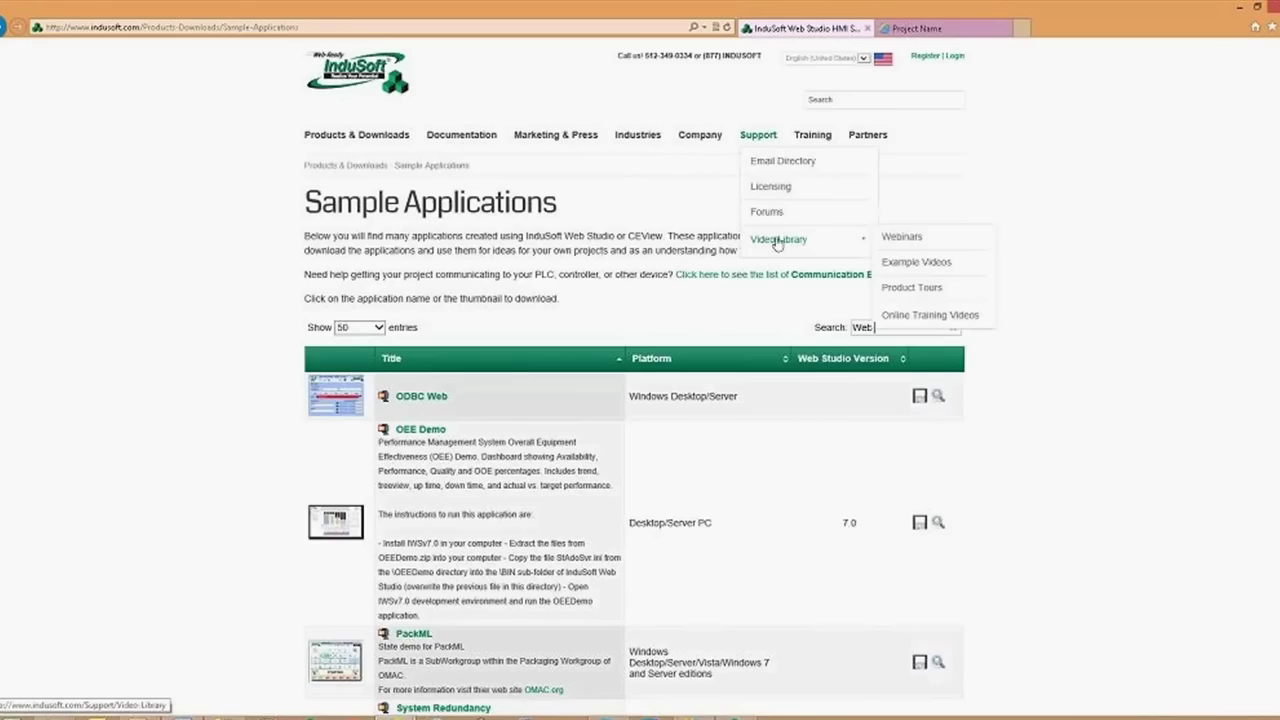
{"action": "left_click", "coordinate": [905, 238]}
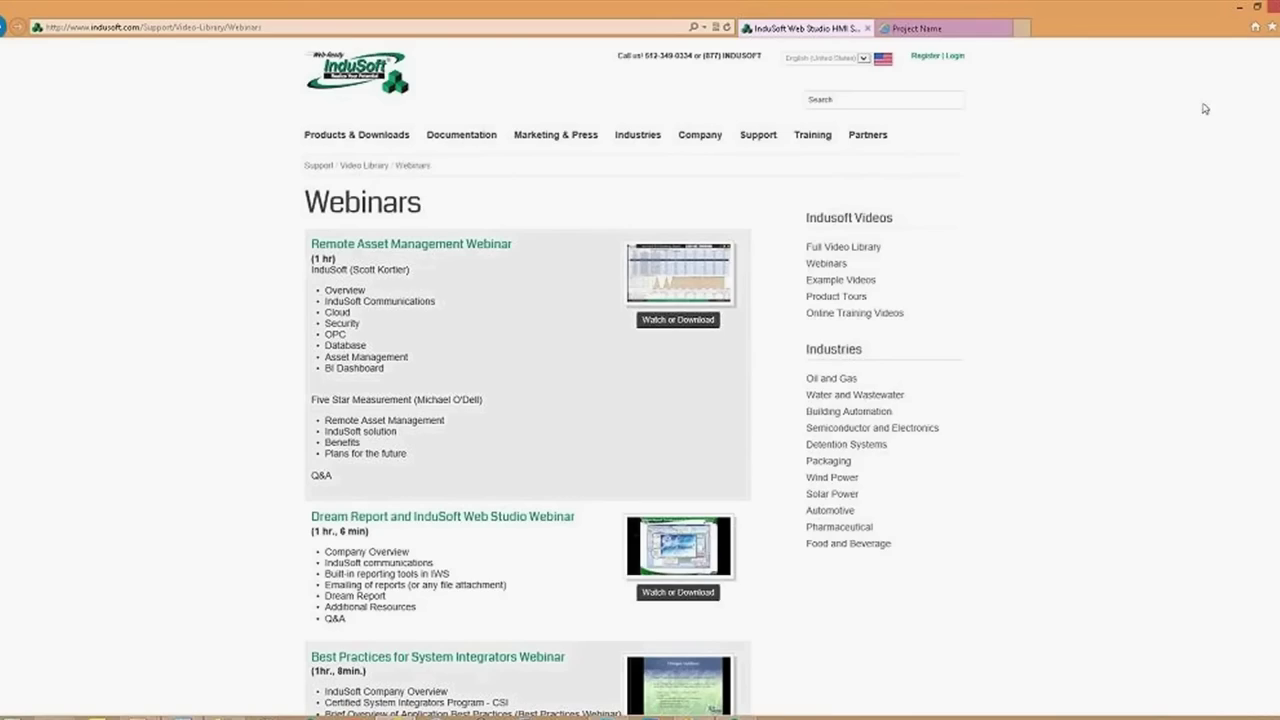
{"action": "left_click", "coordinate": [842, 101]}
{"action": "type", "text": "indusoft"}
{"action": "type", "text": "ncy"}
{"action": "left_click", "coordinate": [918, 141]}
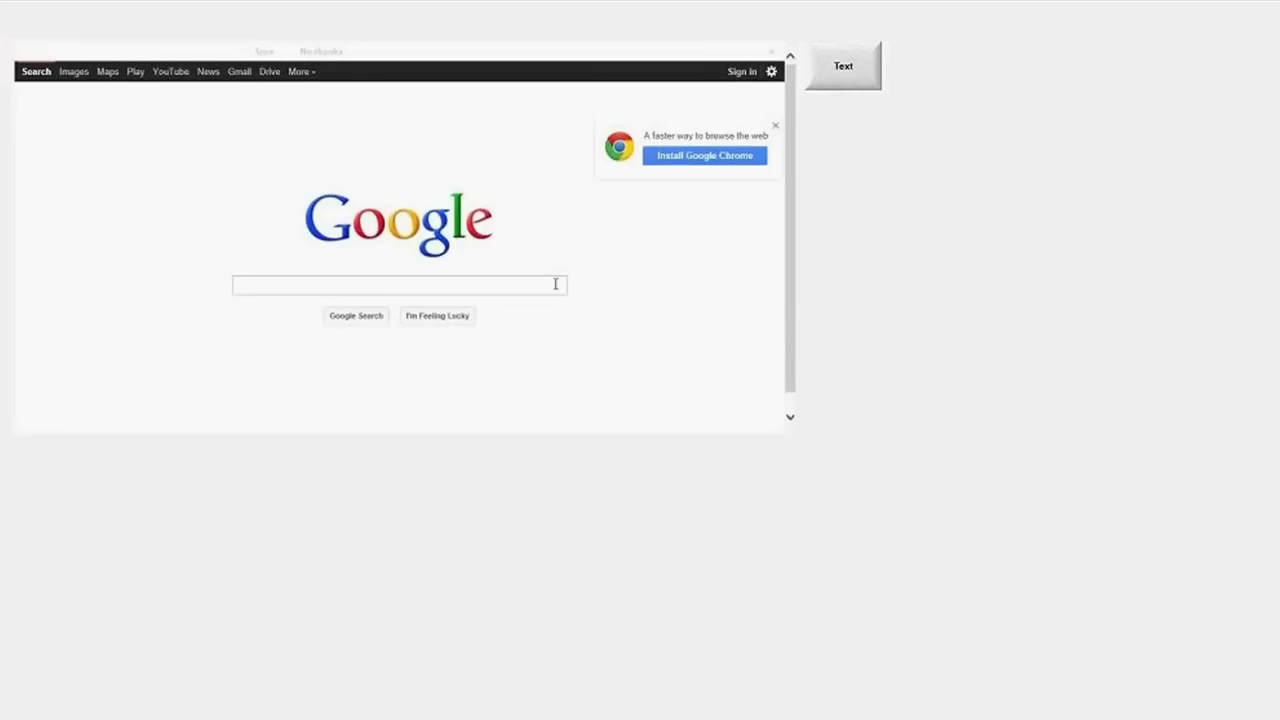
Start a new PowerPoint 2010 presentation and delete the slide's title and subtitle placeholders
{"action": "key", "text": "alt+Tab"}
{"action": "key", "text": "alt+Tab"}
{"action": "key", "text": "alt+Tab"}
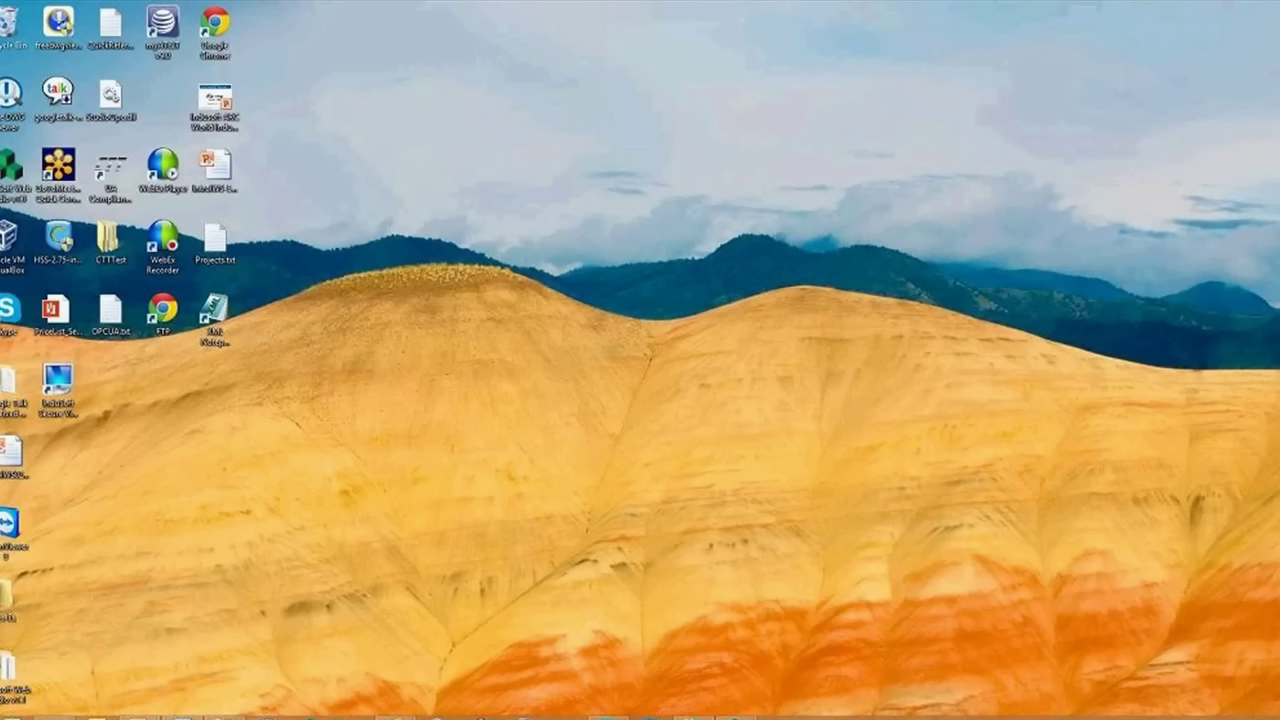
{"action": "right_click", "coordinate": [137, 717]}
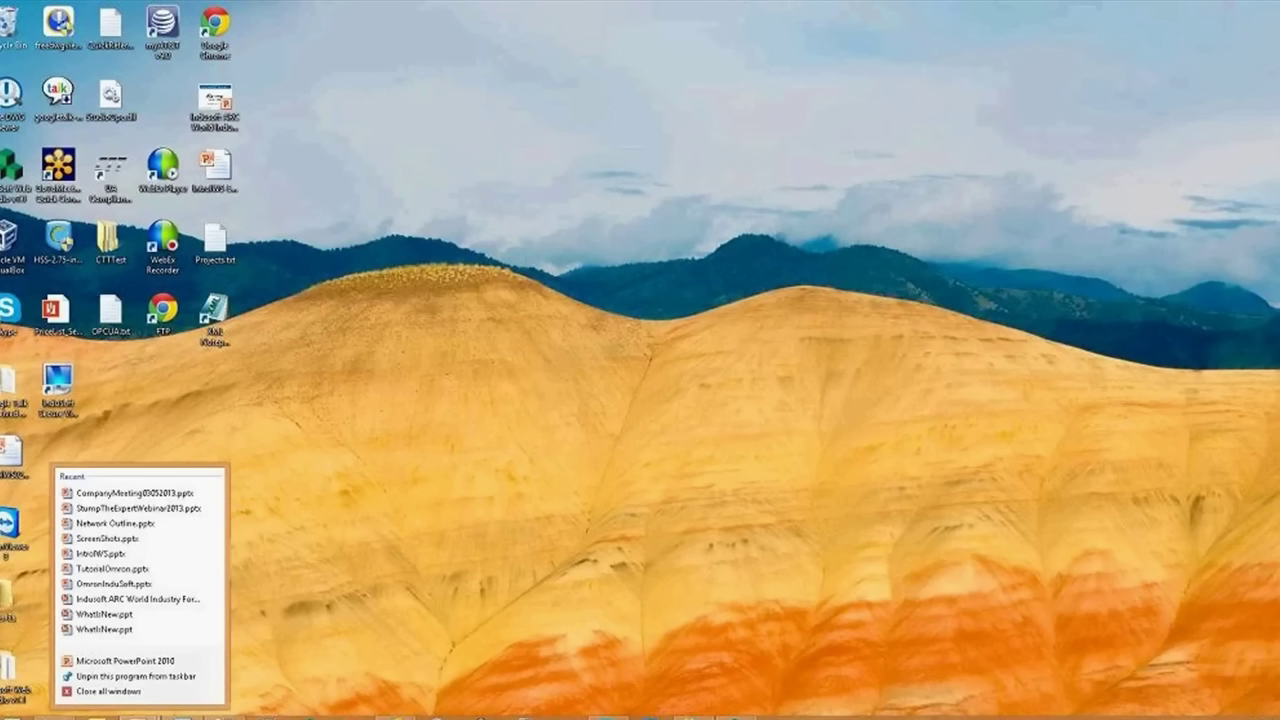
{"action": "left_click", "coordinate": [125, 661]}
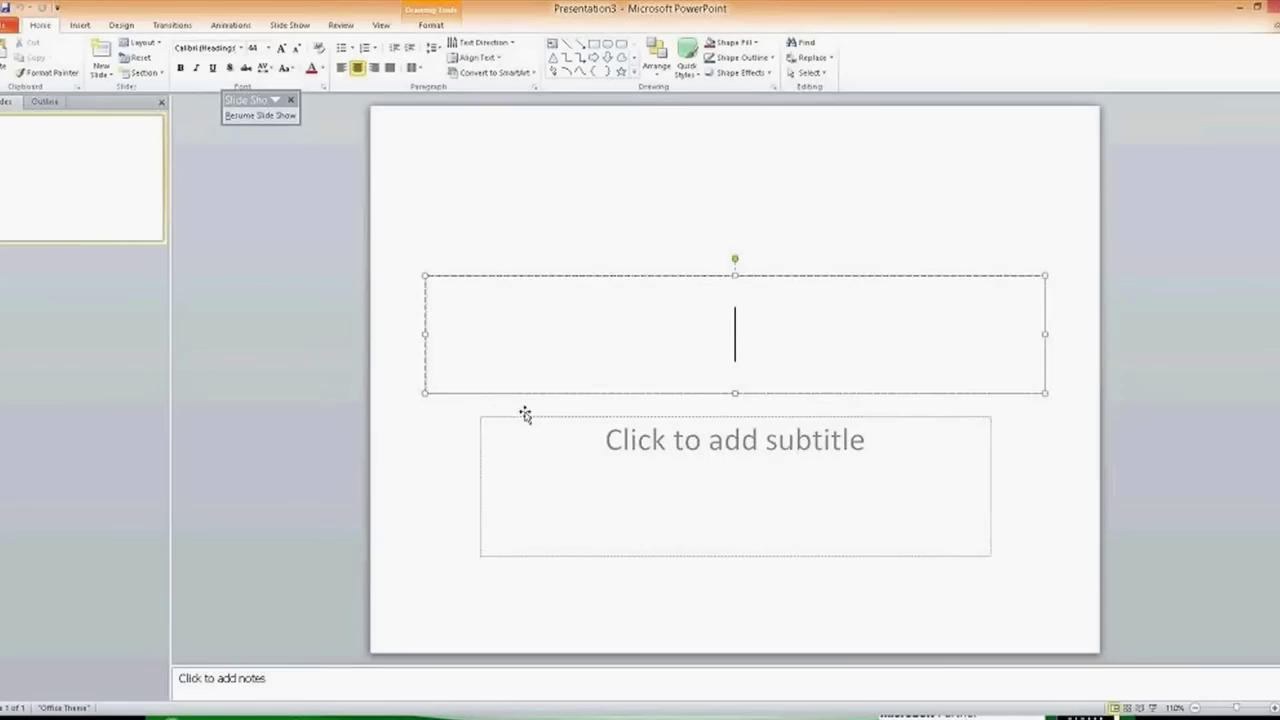
{"action": "key", "text": "Delete"}
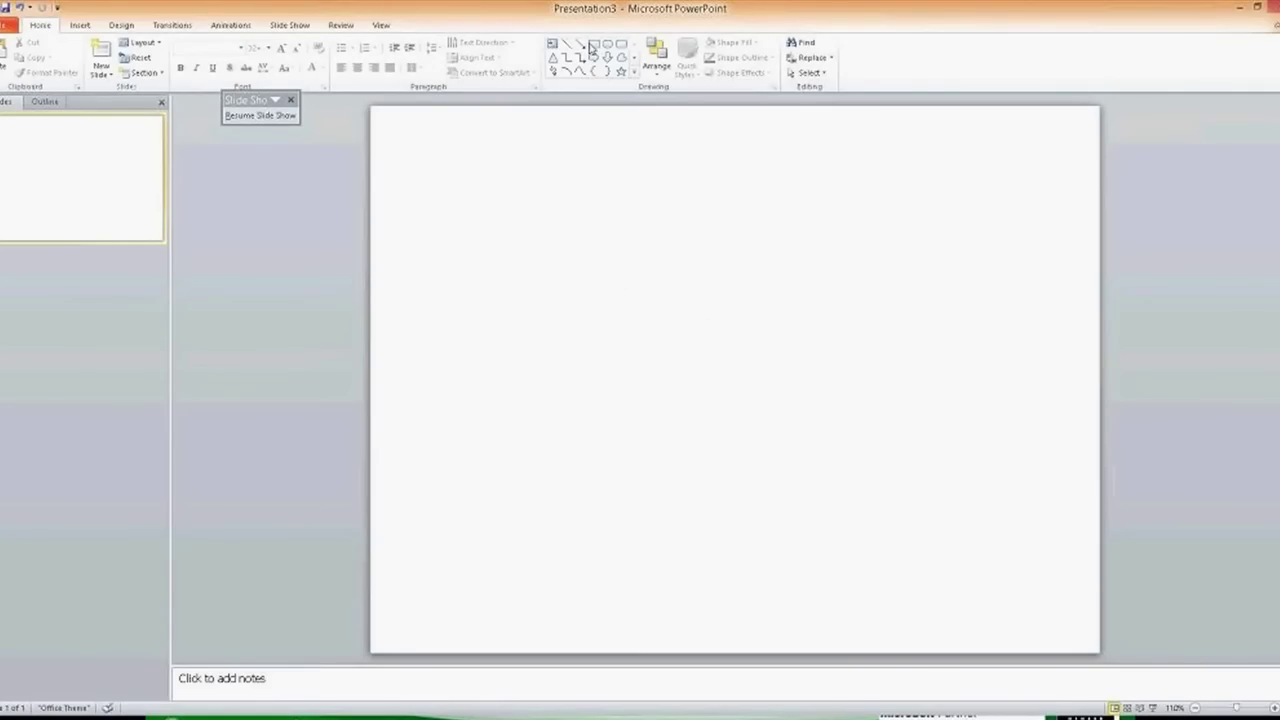
Draw a rectangle in the lower middle of the slide and label it IWS
{"action": "left_click", "coordinate": [593, 44]}
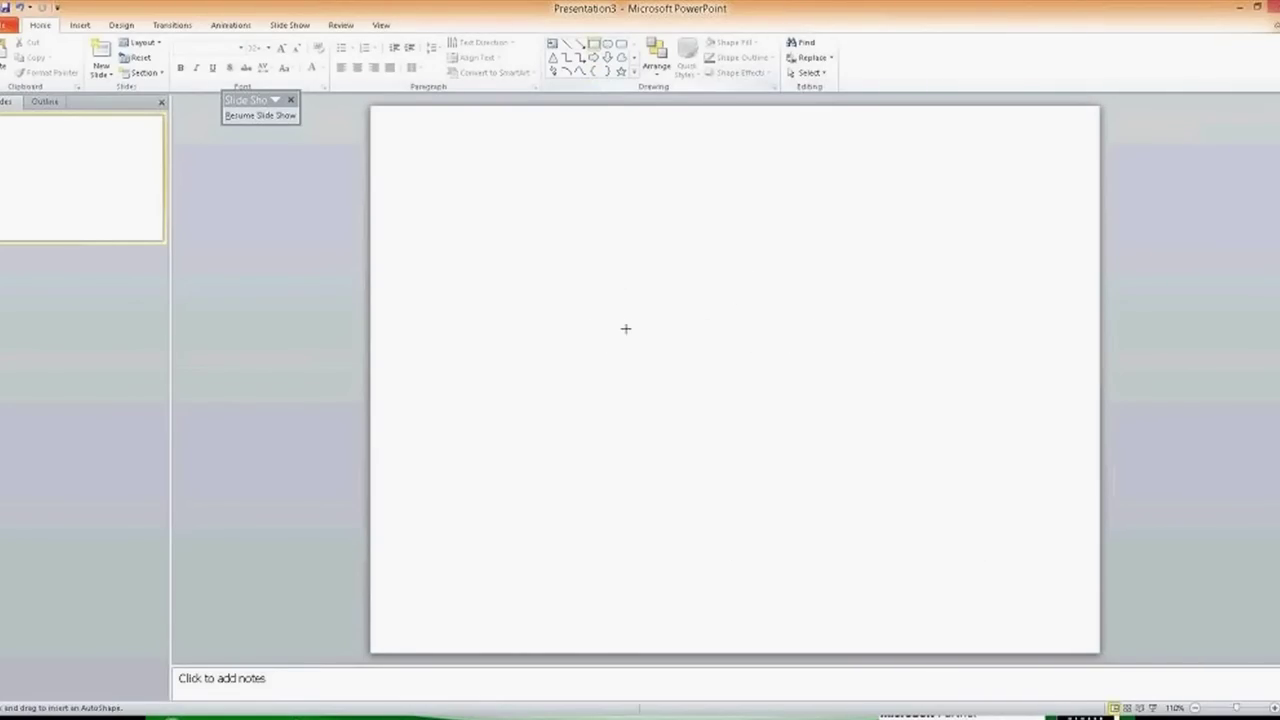
{"action": "mouse_move", "coordinate": [558, 385]}
{"action": "left_mouse_down"}
{"action": "mouse_move", "coordinate": [669, 463]}
{"action": "mouse_move", "coordinate": [669, 519]}
{"action": "left_mouse_up"}
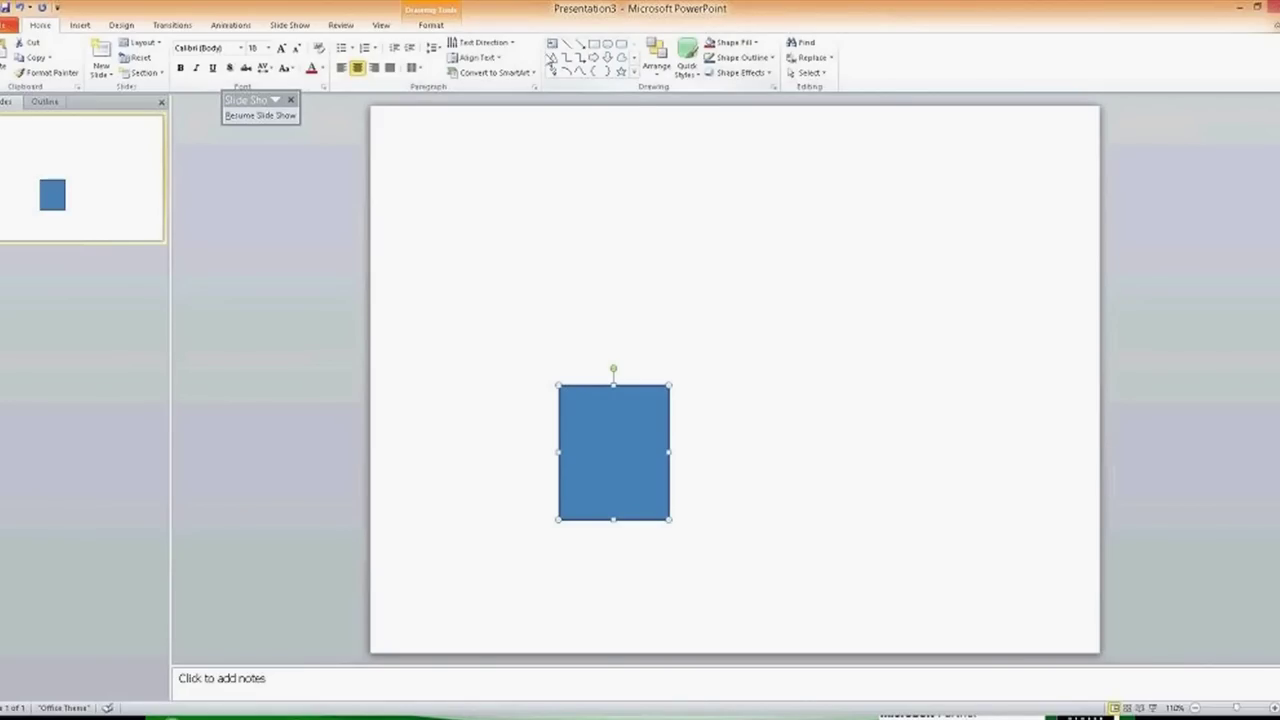
{"action": "left_click", "coordinate": [551, 45]}
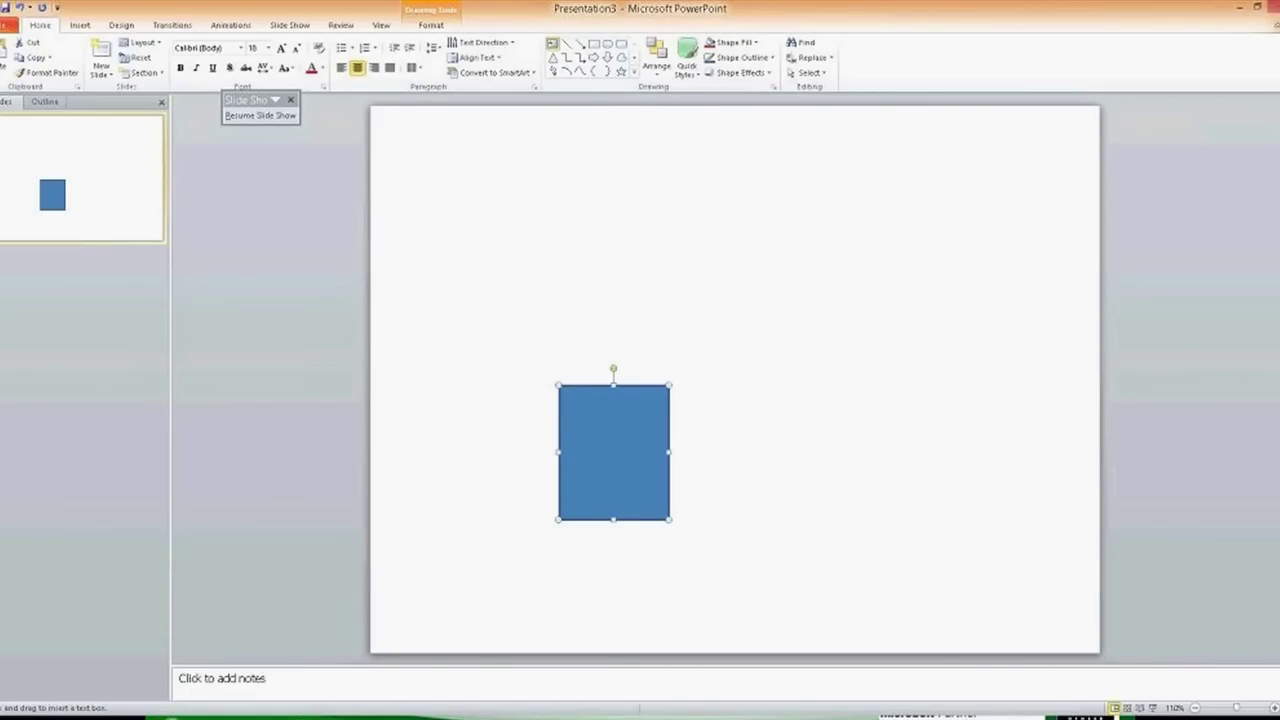
{"action": "left_click", "coordinate": [657, 449]}
{"action": "left_click", "coordinate": [691, 409]}
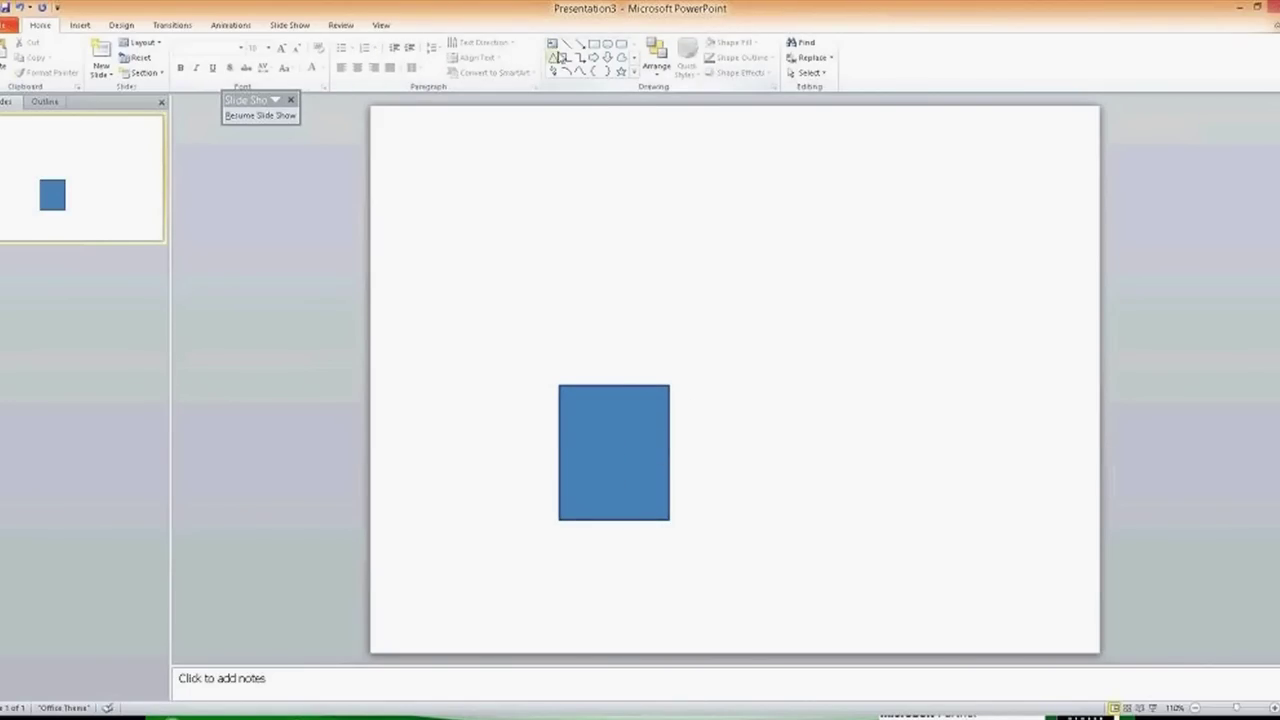
{"action": "left_click", "coordinate": [551, 45]}
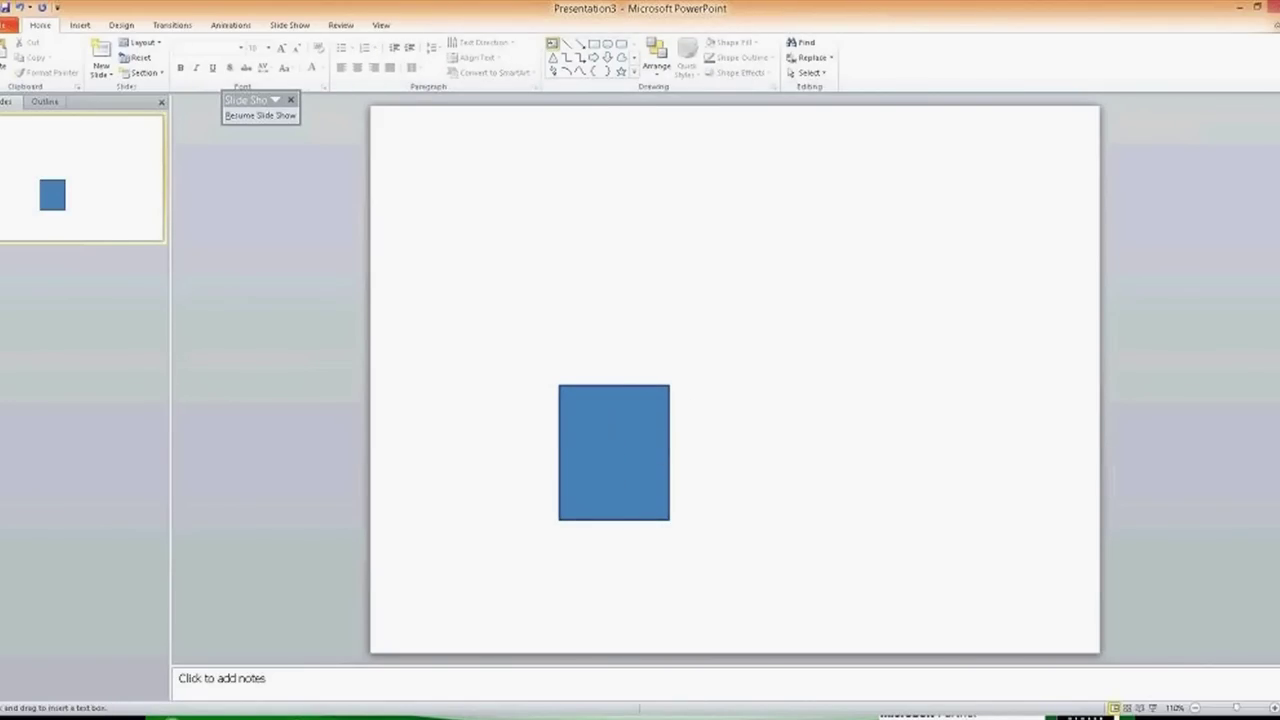
{"action": "left_click", "coordinate": [650, 460]}
{"action": "type", "text": "IWS"}
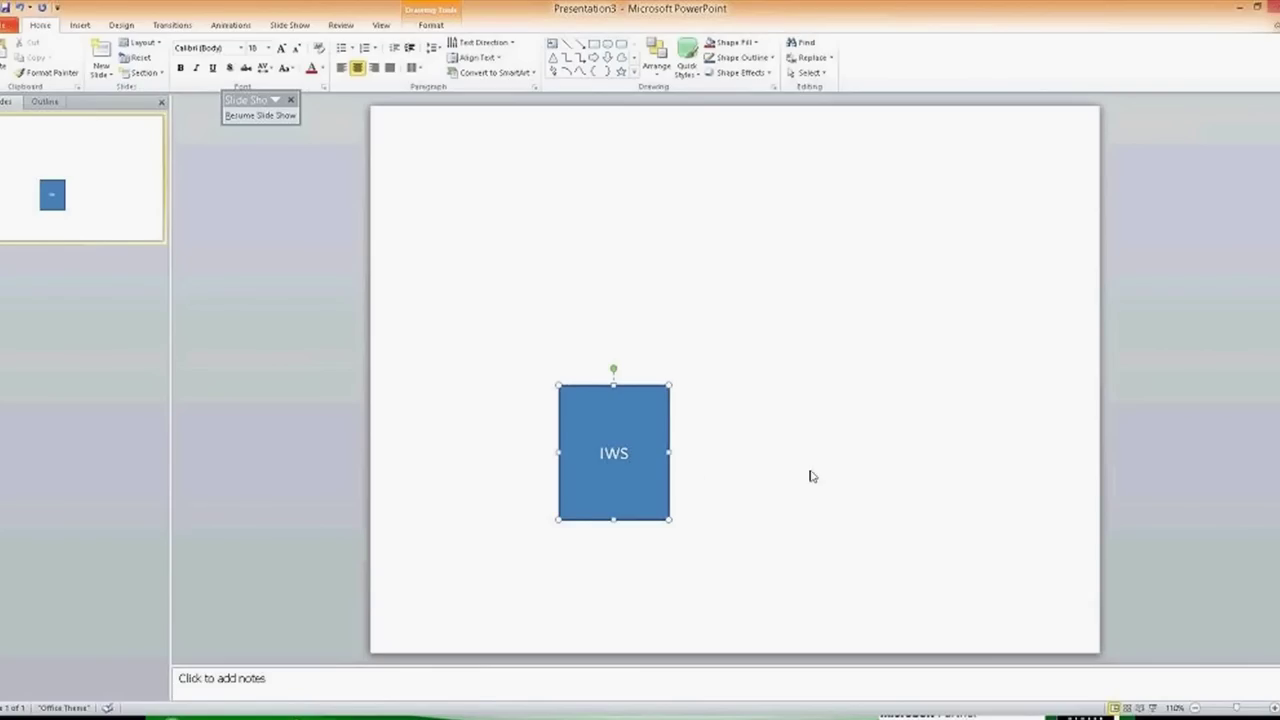
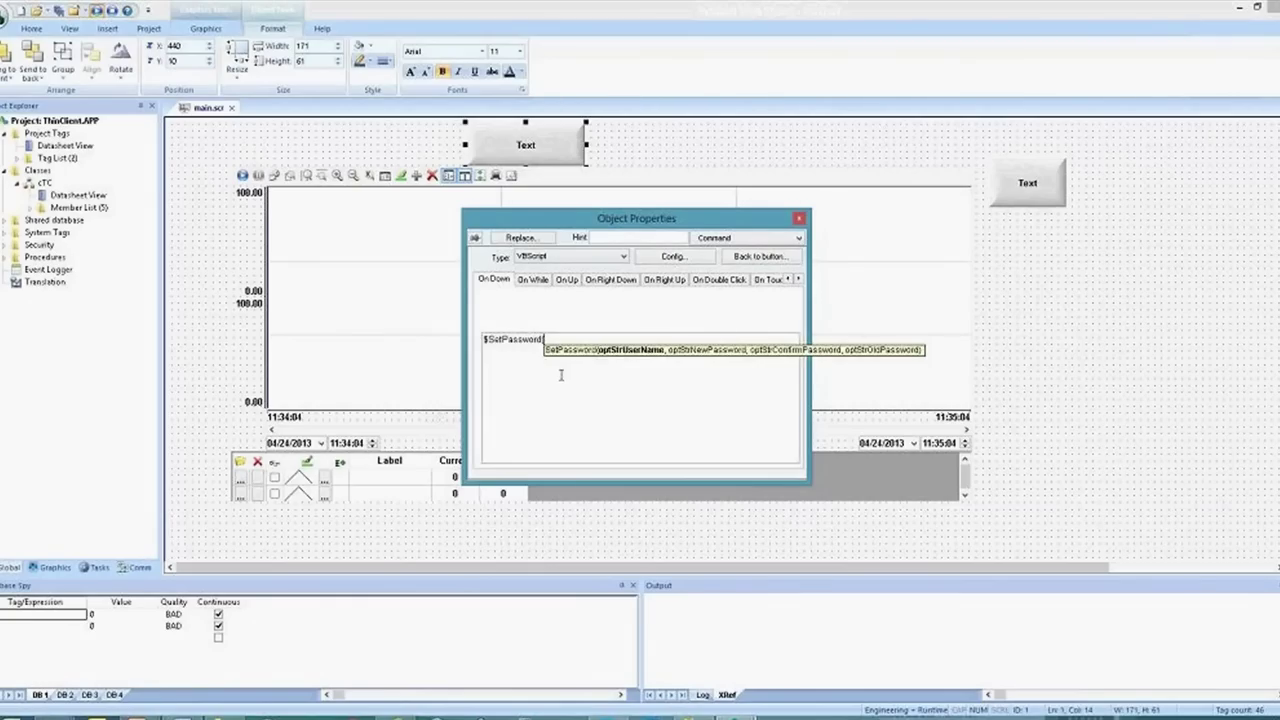
Finish the $SetPassword() call, run the project, and cancel the Set User Password prompt
{"action": "type", "text": ")"}
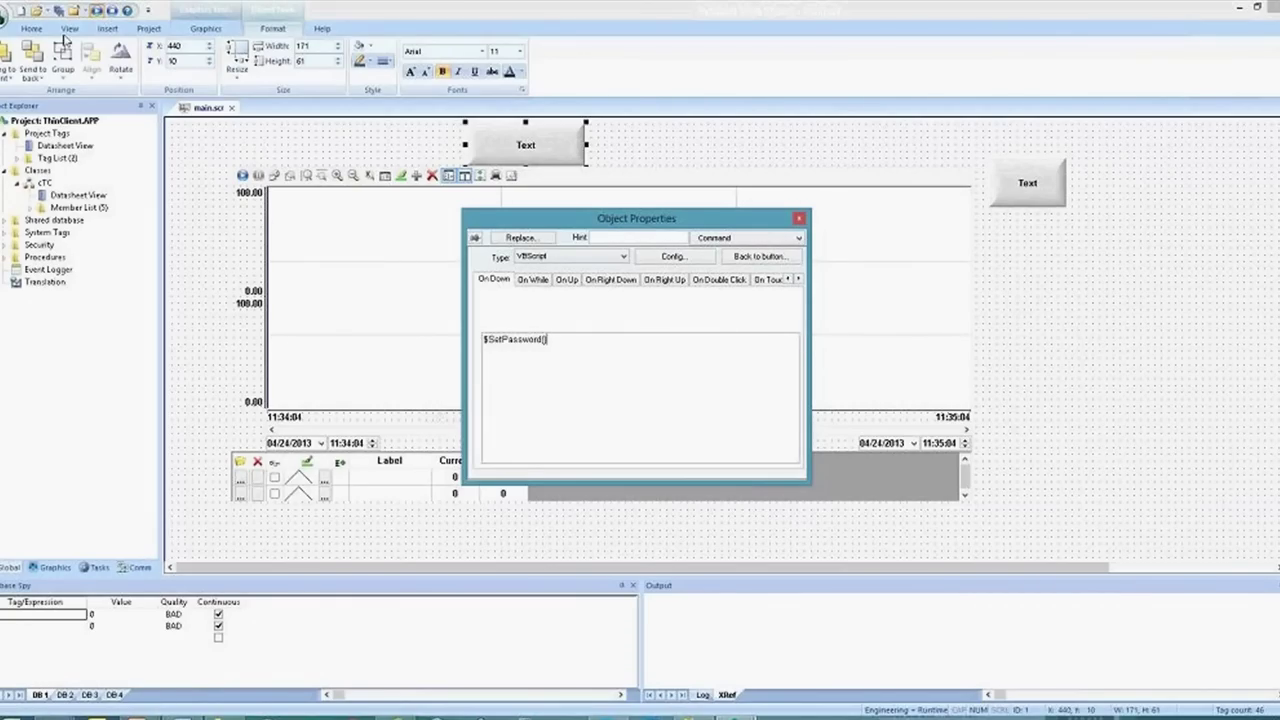
{"action": "left_click", "coordinate": [96, 10]}
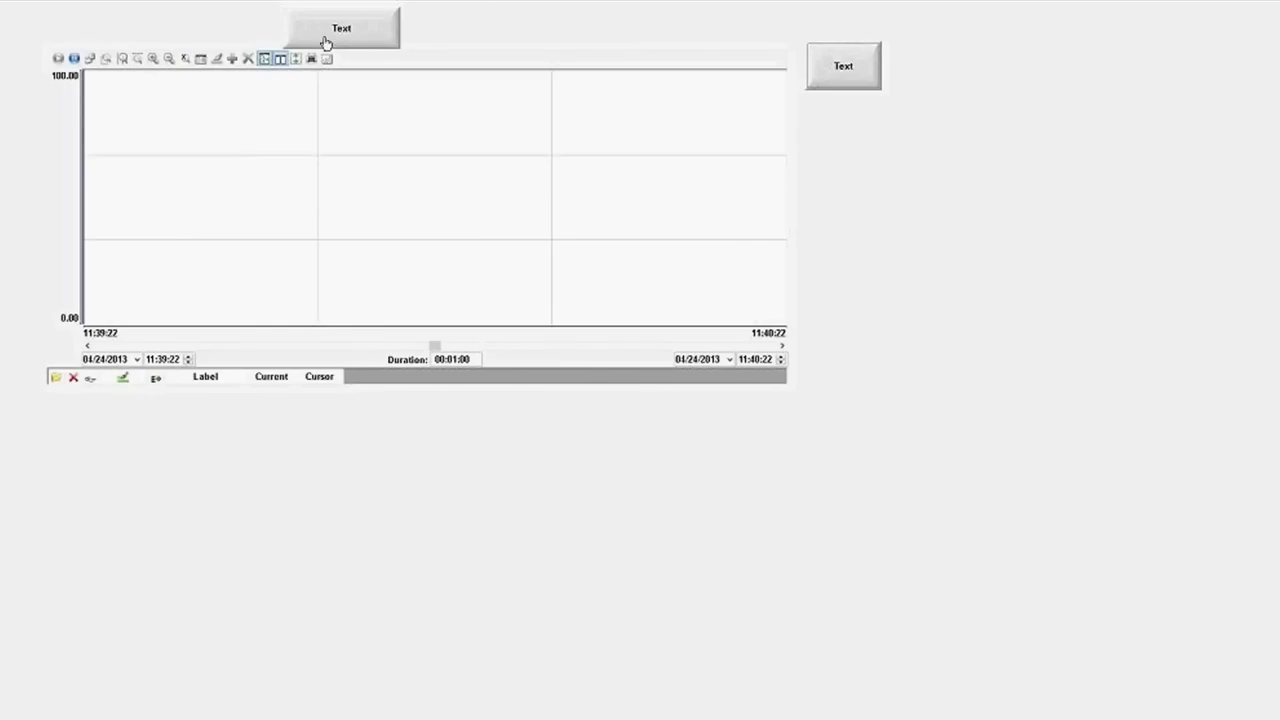
{"action": "left_click", "coordinate": [327, 42]}
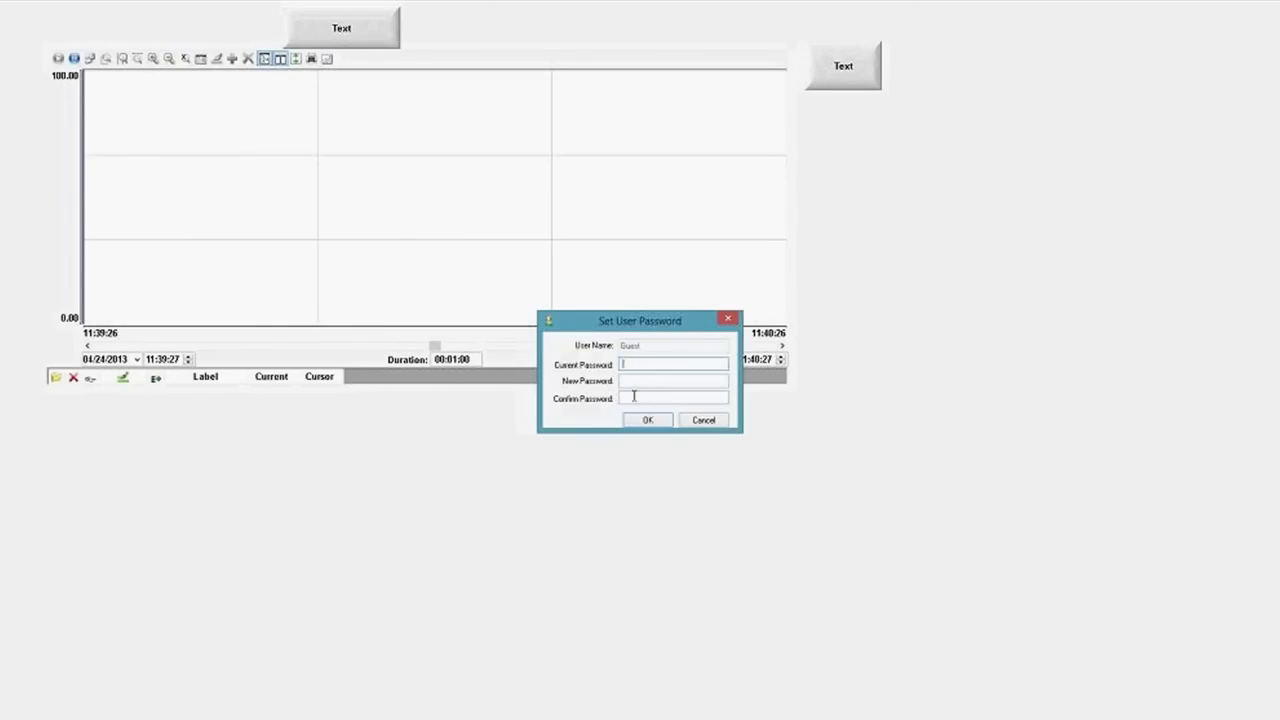
{"action": "left_click", "coordinate": [703, 421]}
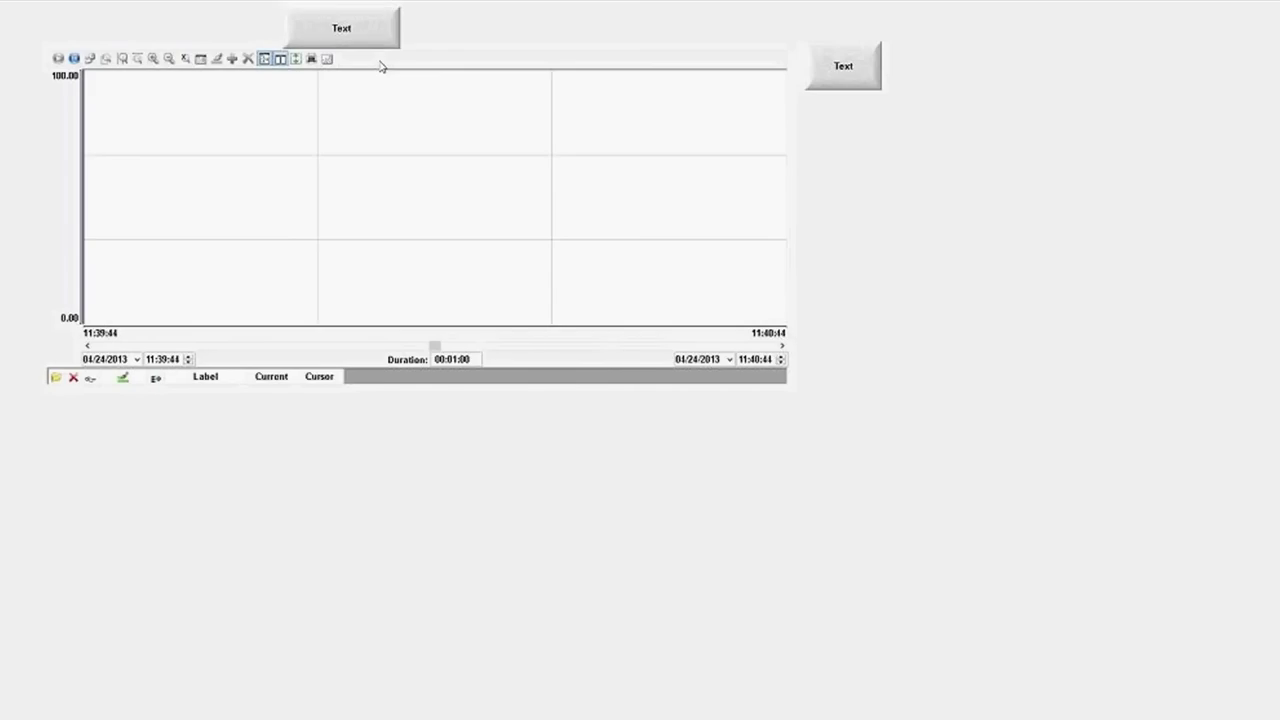
{"action": "key", "text": "alt+Tab"}
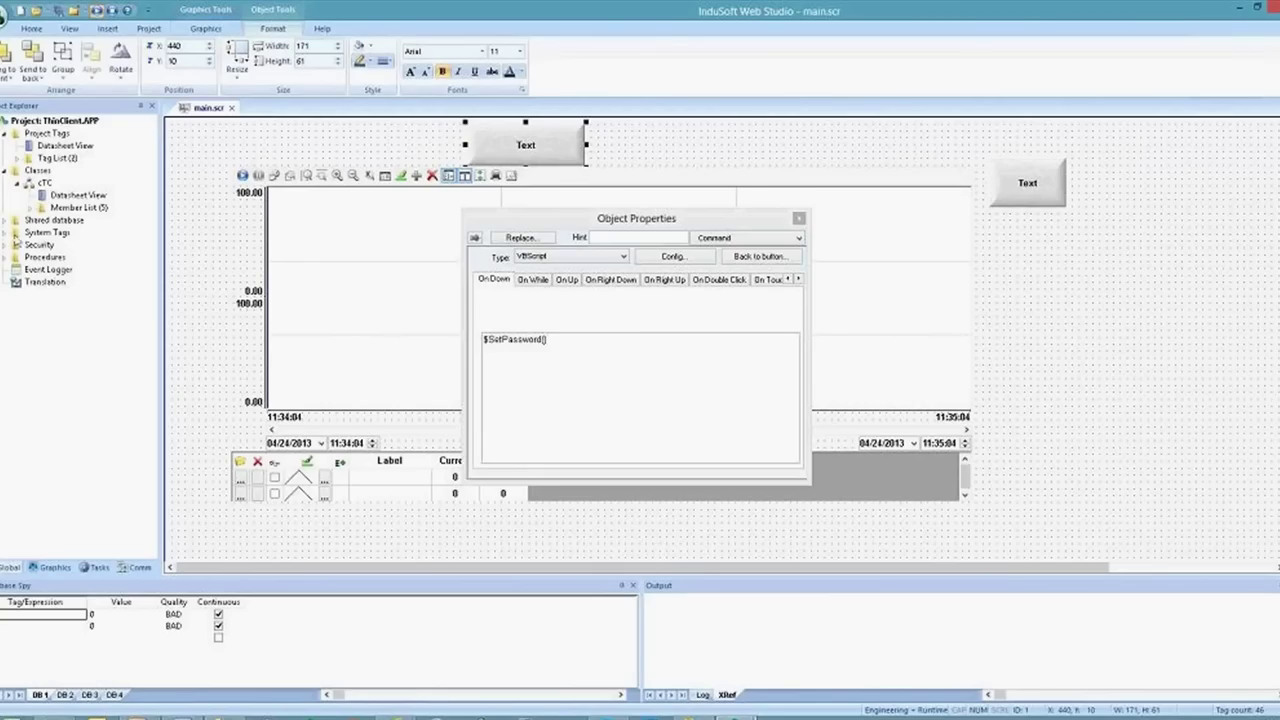
Open the Guest group account under Security > Groups, review its rights, and close it with OK
{"action": "left_click", "coordinate": [14, 243]}
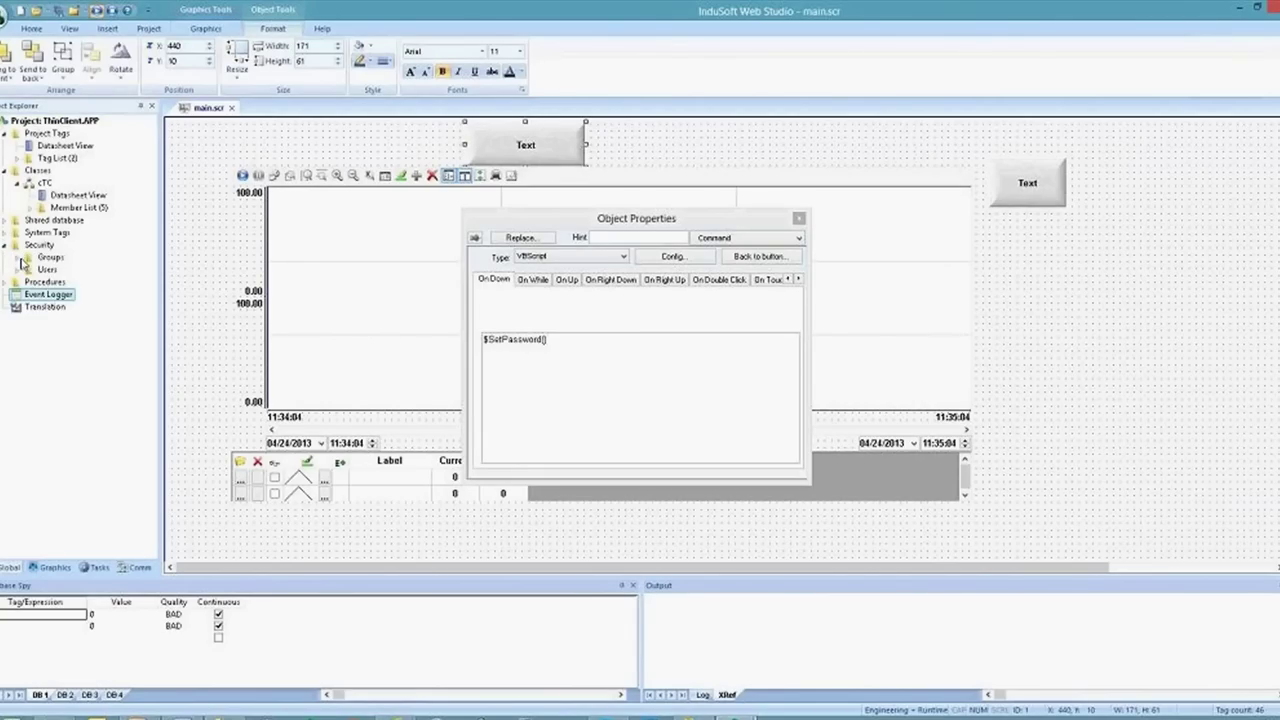
{"action": "left_click", "coordinate": [28, 257]}
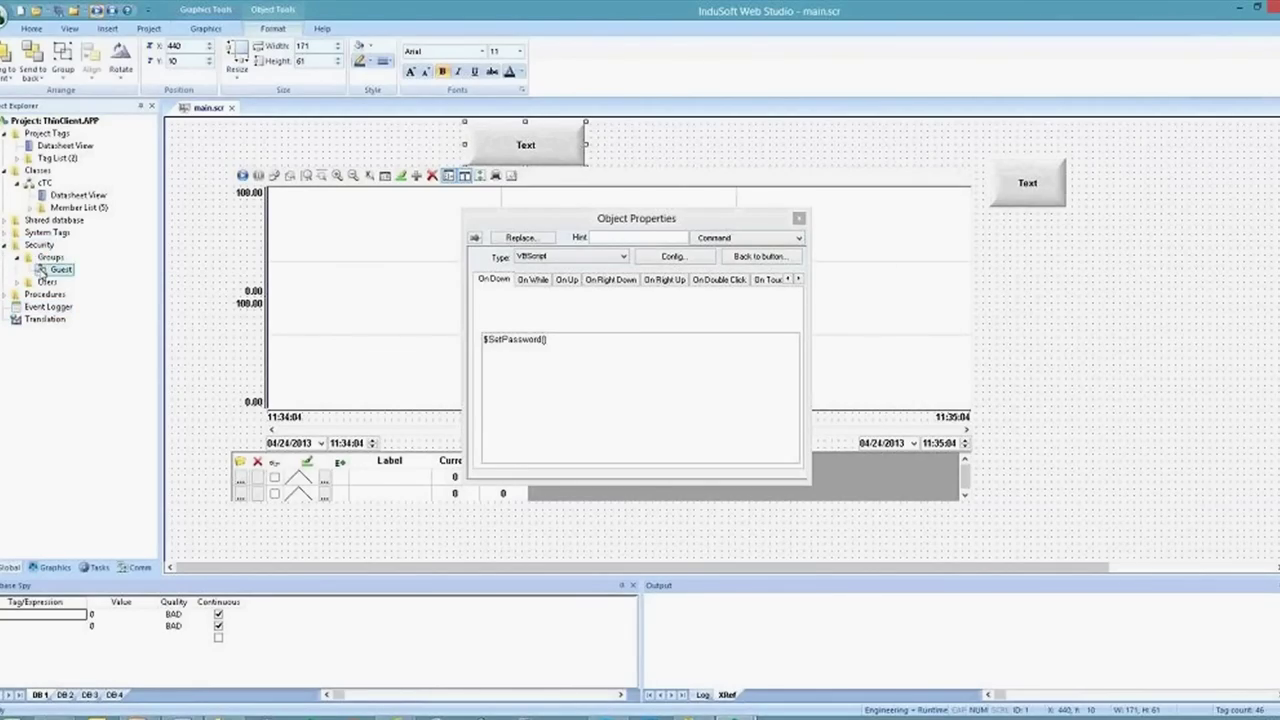
{"action": "left_click", "coordinate": [50, 270]}
{"action": "double_click", "coordinate": [46, 272]}
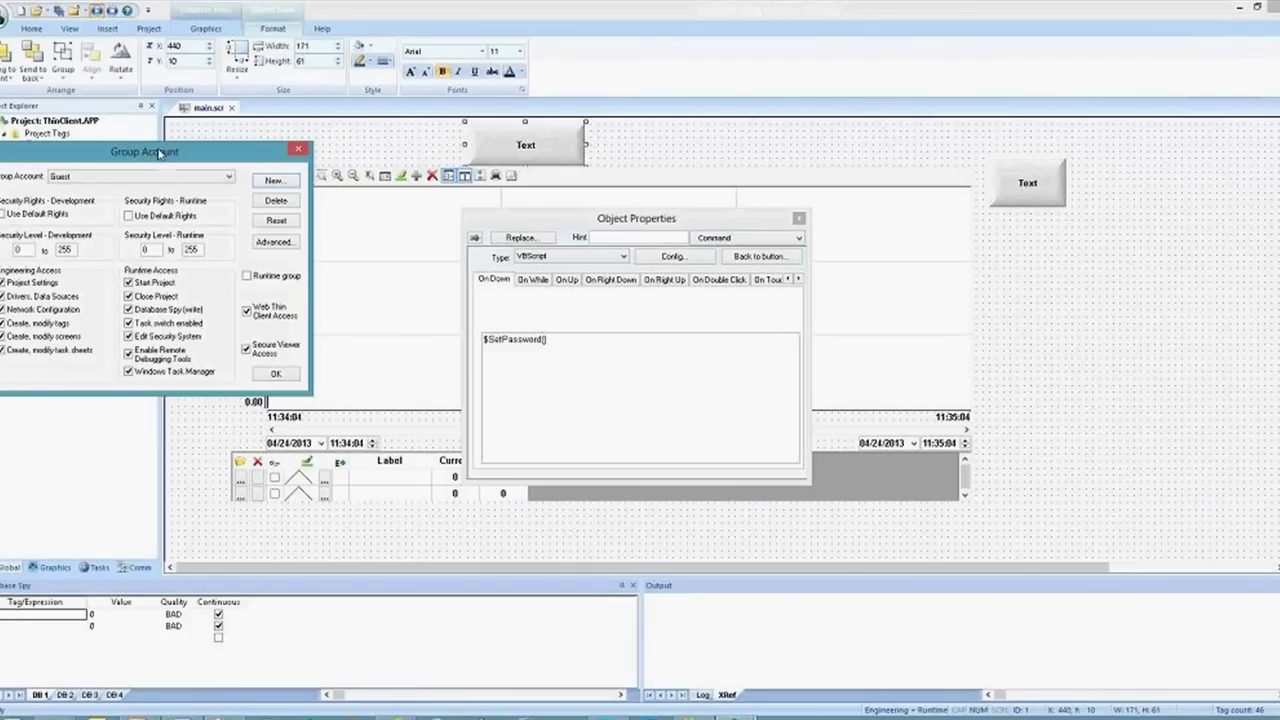
{"action": "left_click_drag", "start_coordinate": [160, 152], "coordinate": [360, 177]}
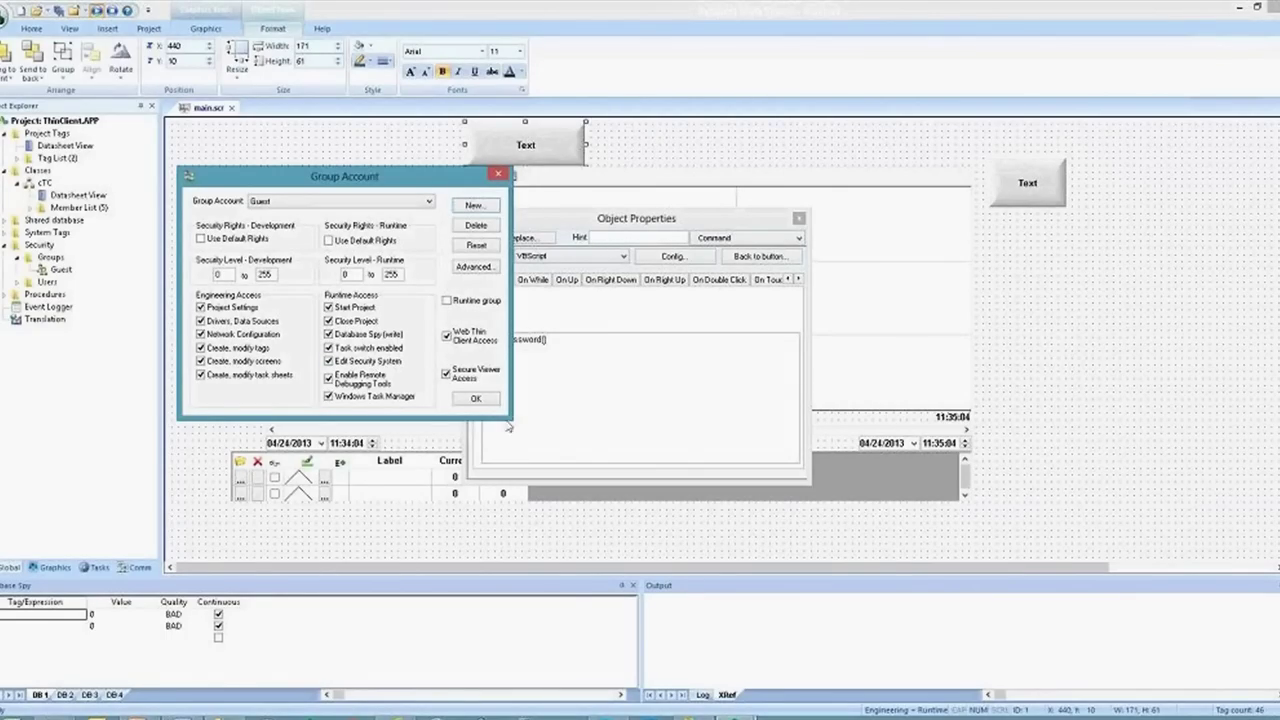
{"action": "left_click", "coordinate": [476, 398]}
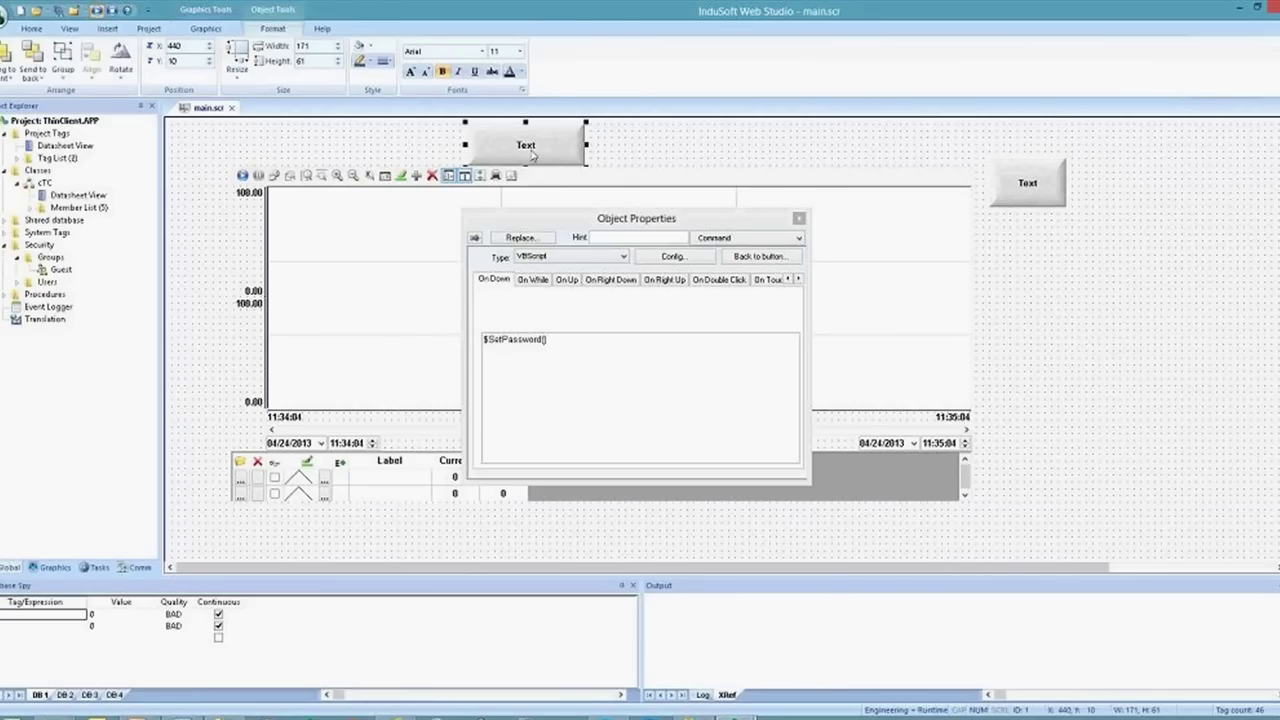
{"action": "left_click", "coordinate": [504, 341]}
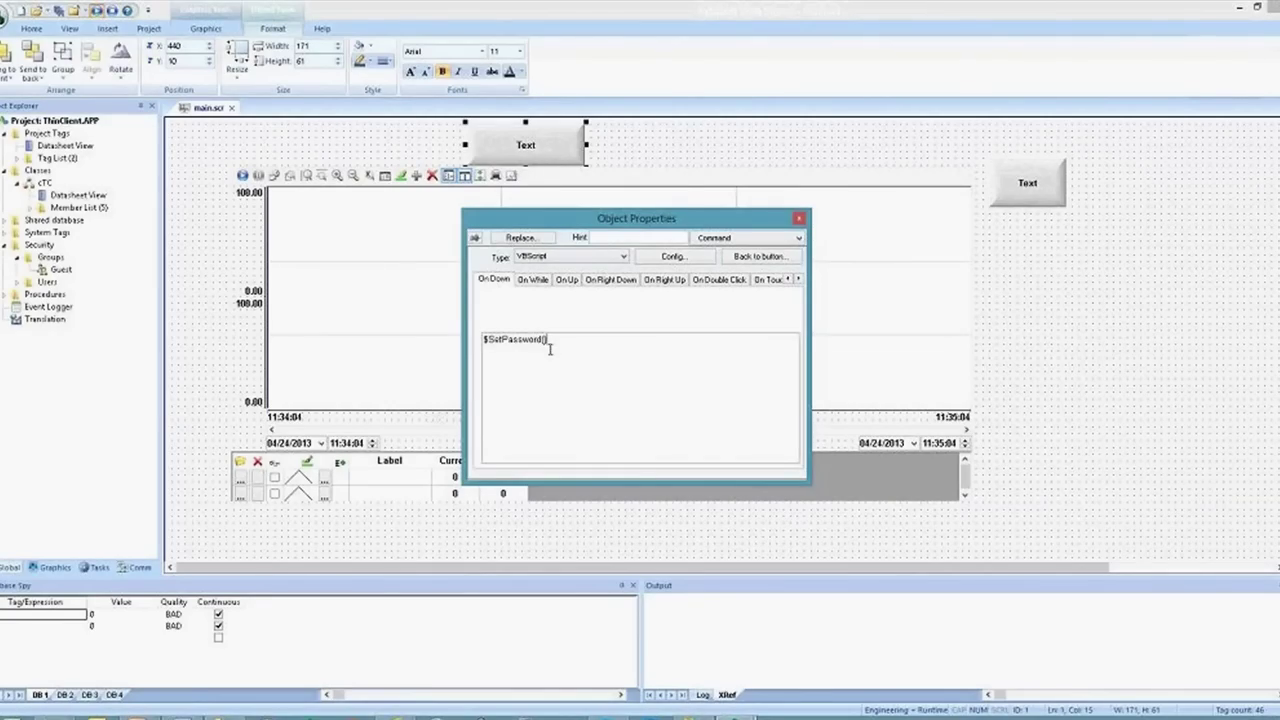
{"action": "left_click", "coordinate": [1200, 433]}
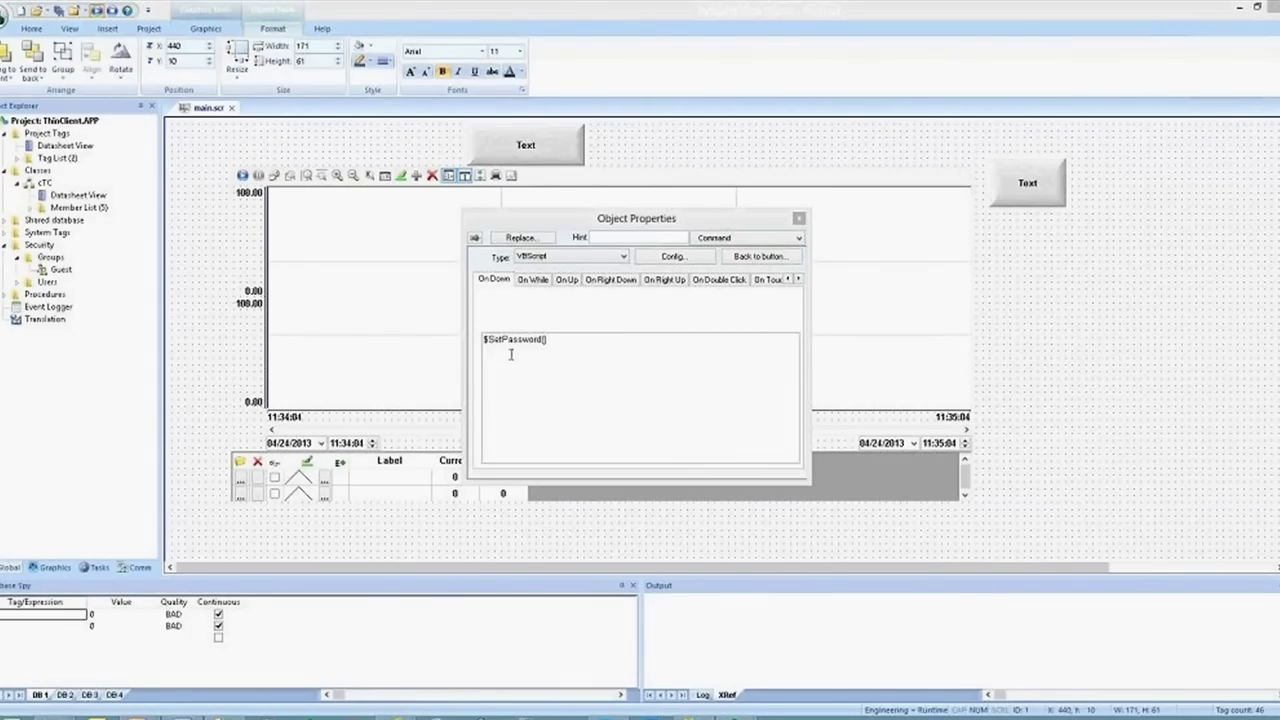
{"action": "left_click", "coordinate": [505, 340]}
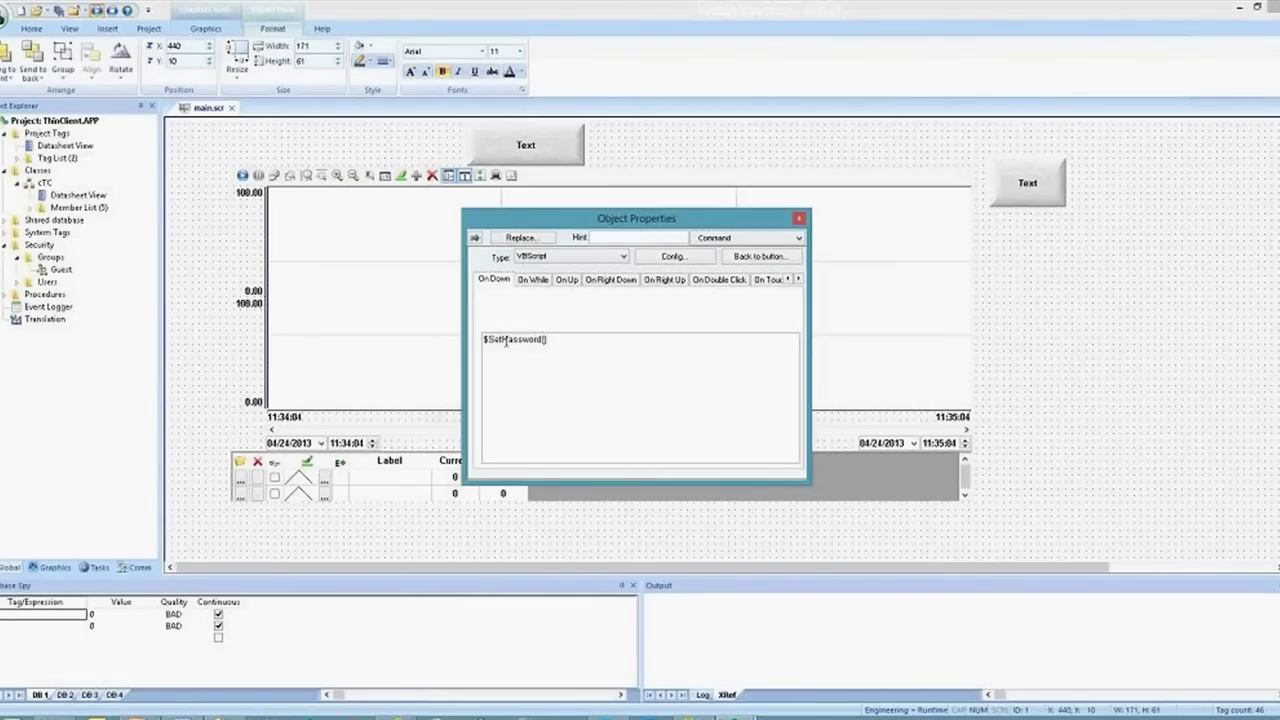
{"action": "left_click", "coordinate": [516, 340]}
{"action": "left_click", "coordinate": [530, 341]}
{"action": "left_click", "coordinate": [518, 340]}
Reopen and confirm the Guest group account, then close the button's Object Properties
{"action": "double_click", "coordinate": [58, 272]}
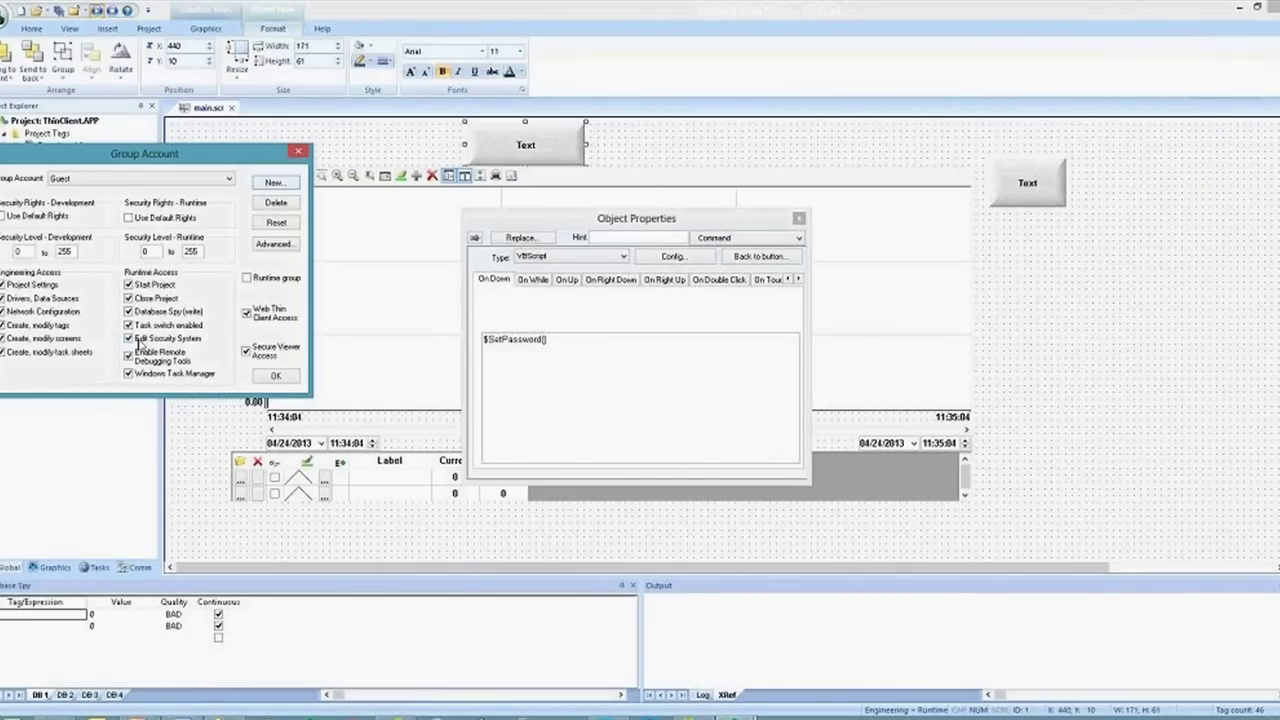
{"action": "left_click", "coordinate": [274, 378]}
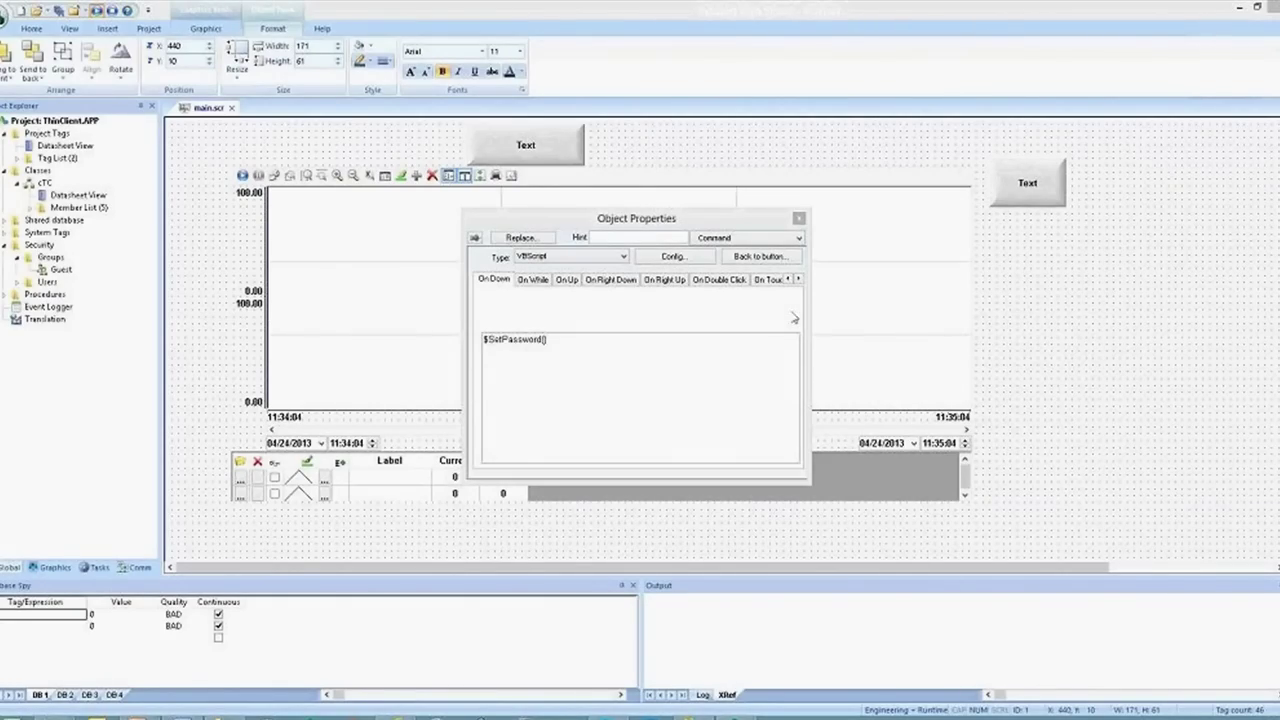
{"action": "left_click", "coordinate": [800, 219]}
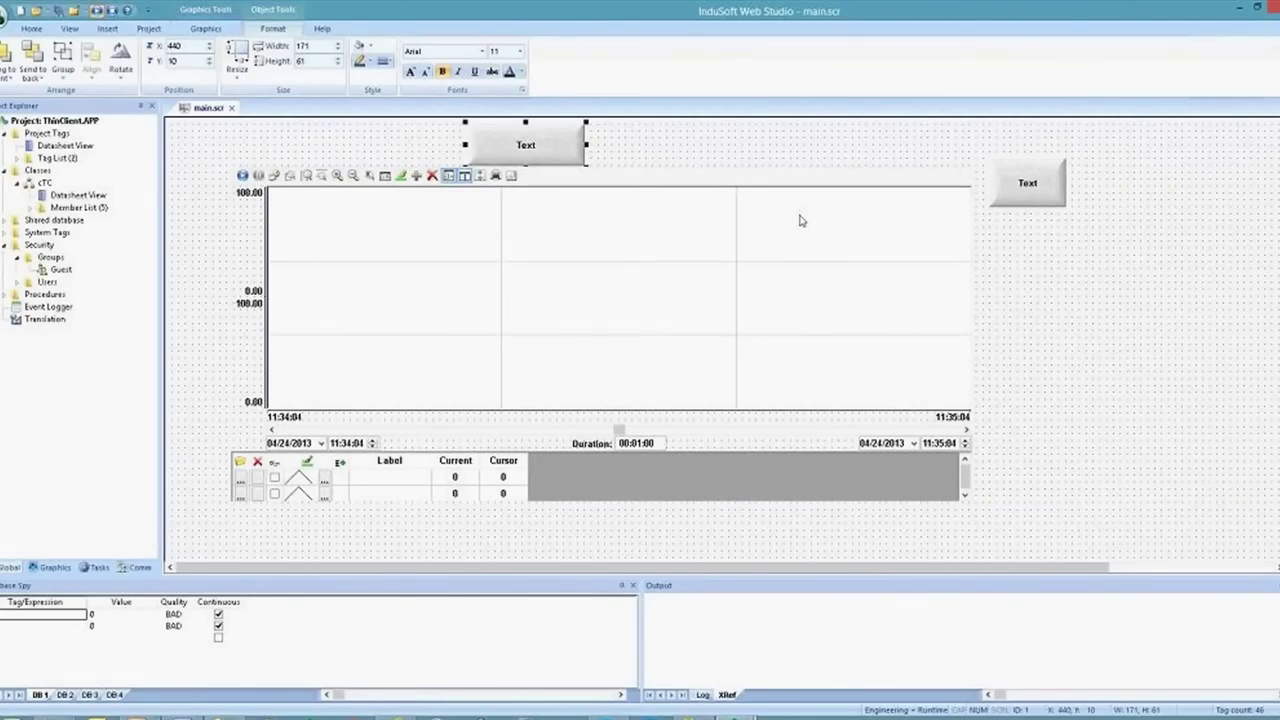
Nudge the trend chart slightly right and down and list the project tasks, selecting Trend
{"action": "left_click_drag", "start_coordinate": [800, 220], "coordinate": [816, 239]}
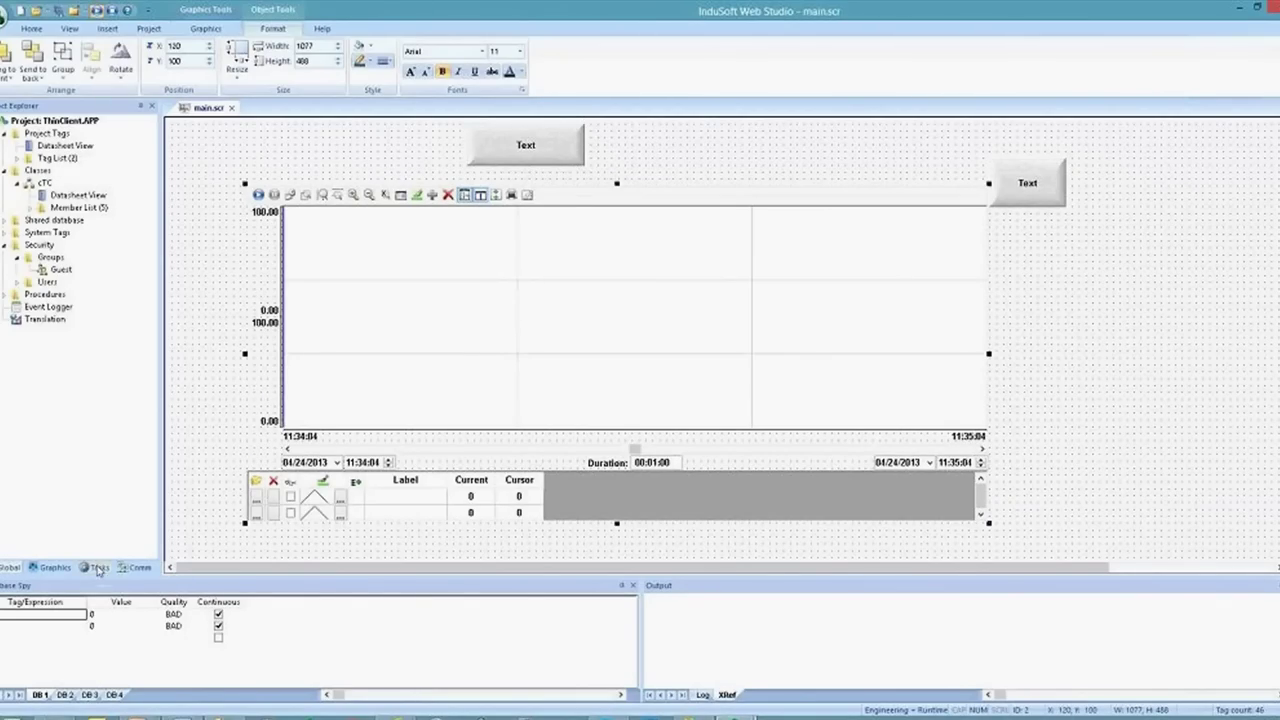
{"action": "left_click", "coordinate": [98, 568]}
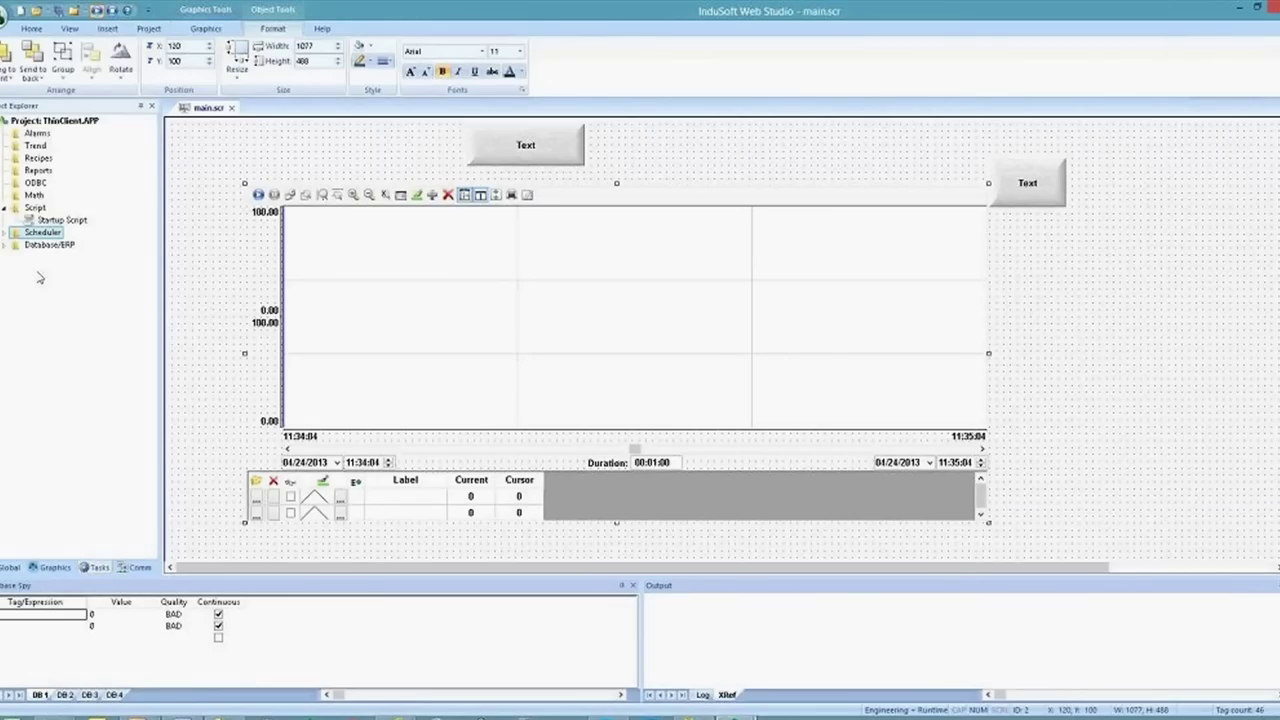
{"action": "left_click", "coordinate": [28, 146]}
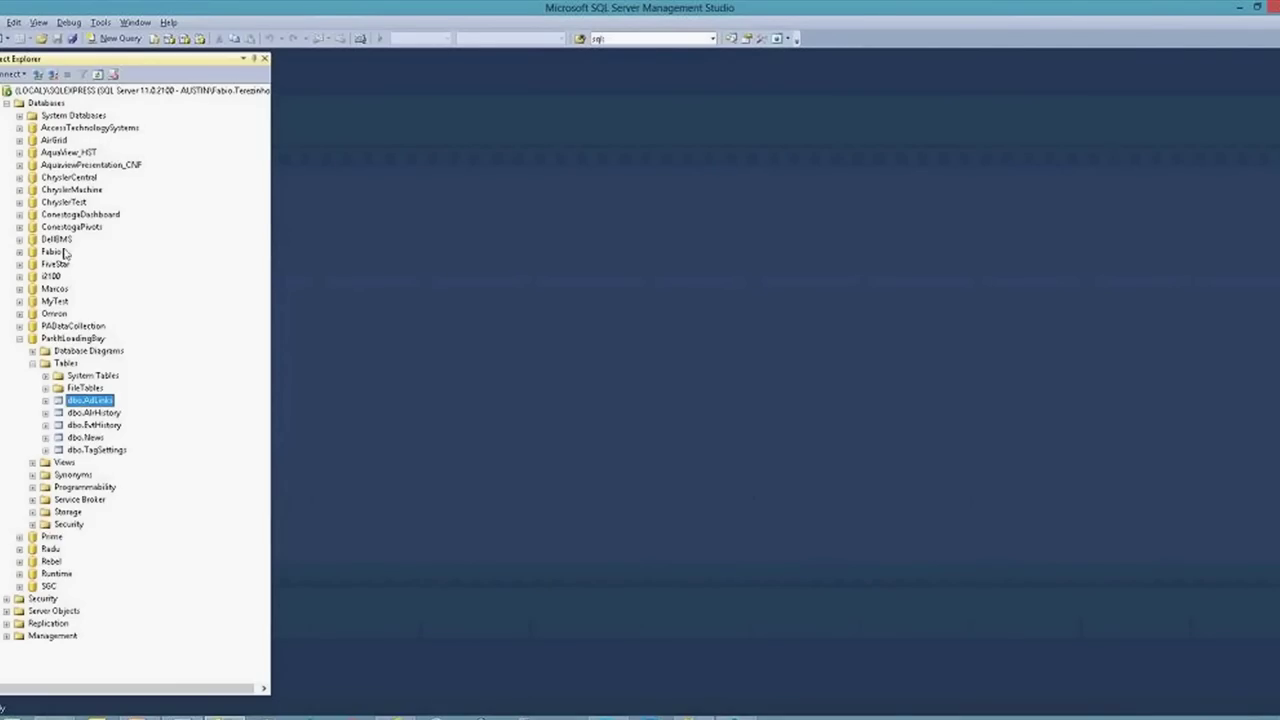
Collapse ParkItLoadingBay, create the Webinar database via New Database, and expand its Tables folder
{"action": "left_click", "coordinate": [20, 338]}
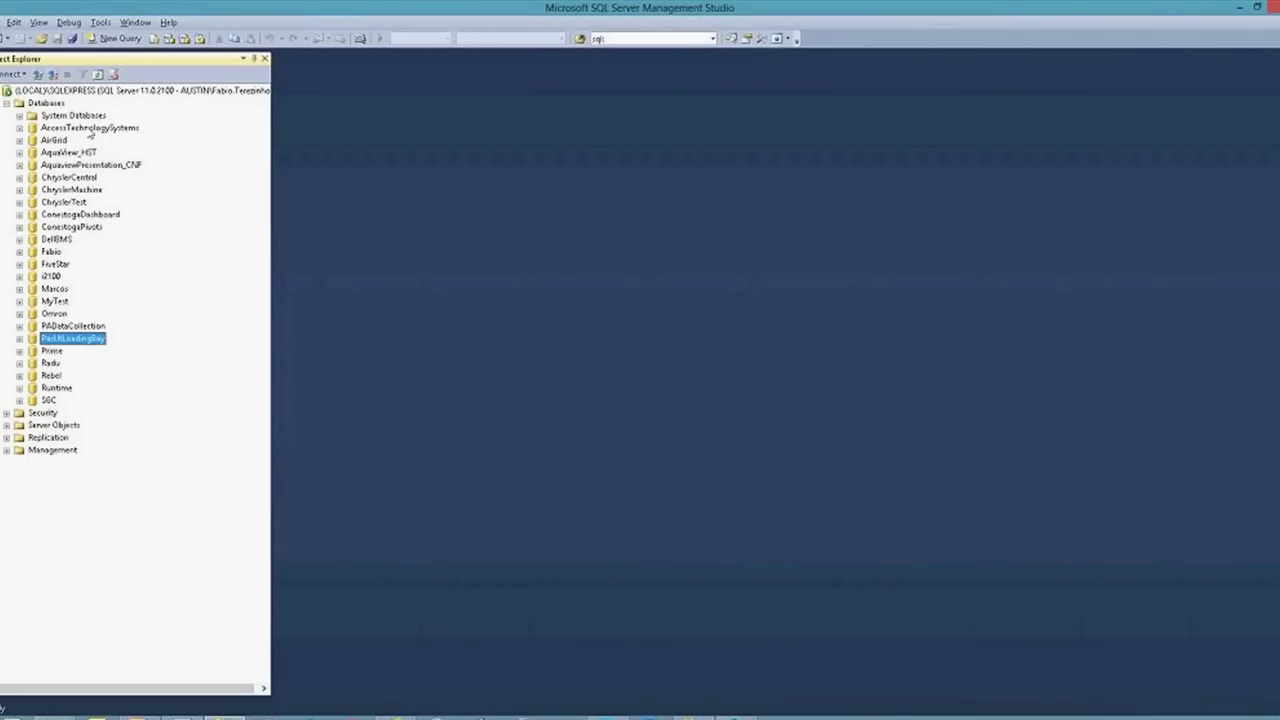
{"action": "left_click", "coordinate": [50, 103]}
{"action": "right_click", "coordinate": [62, 104]}
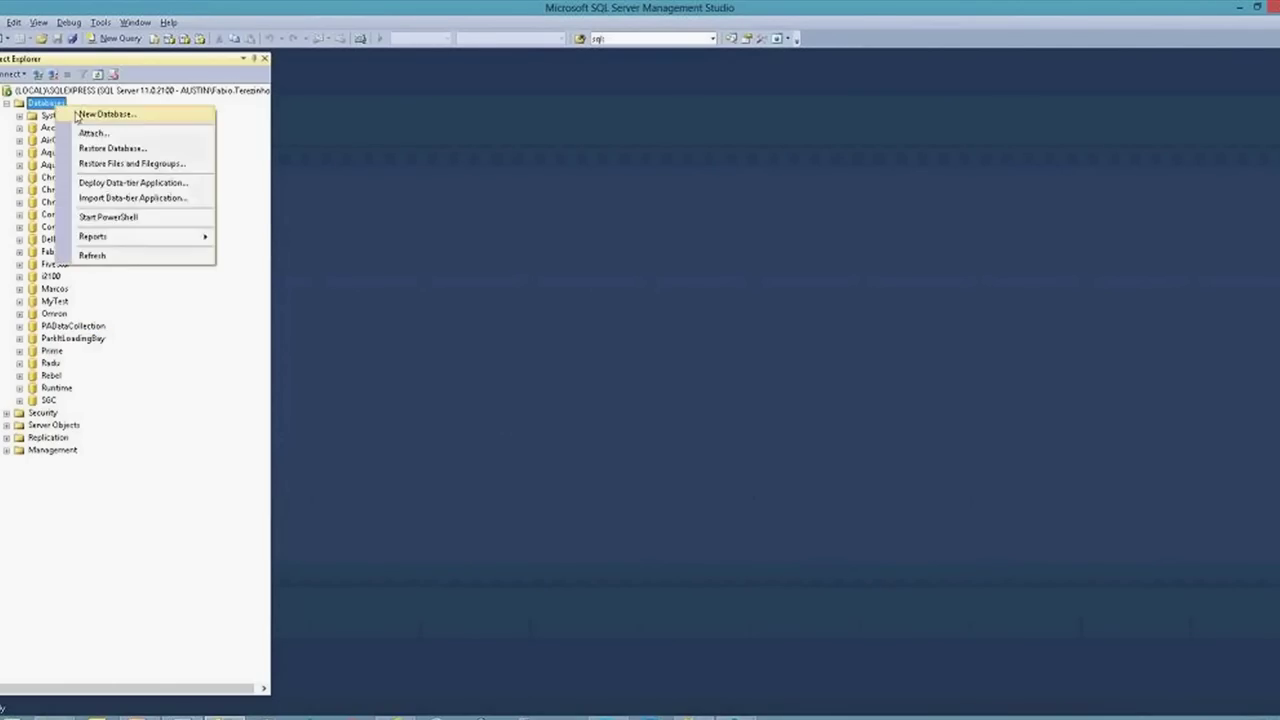
{"action": "left_click", "coordinate": [108, 112]}
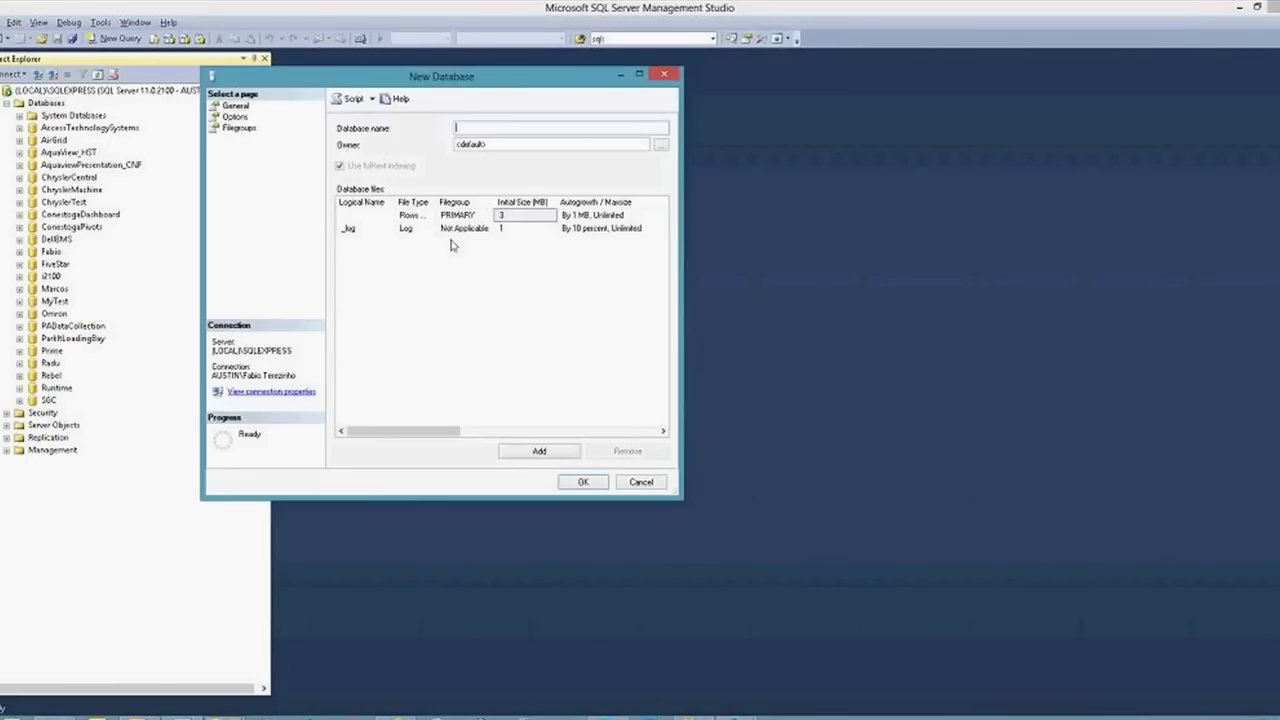
{"action": "type", "text": "Webinar"}
{"action": "key", "text": "Return"}
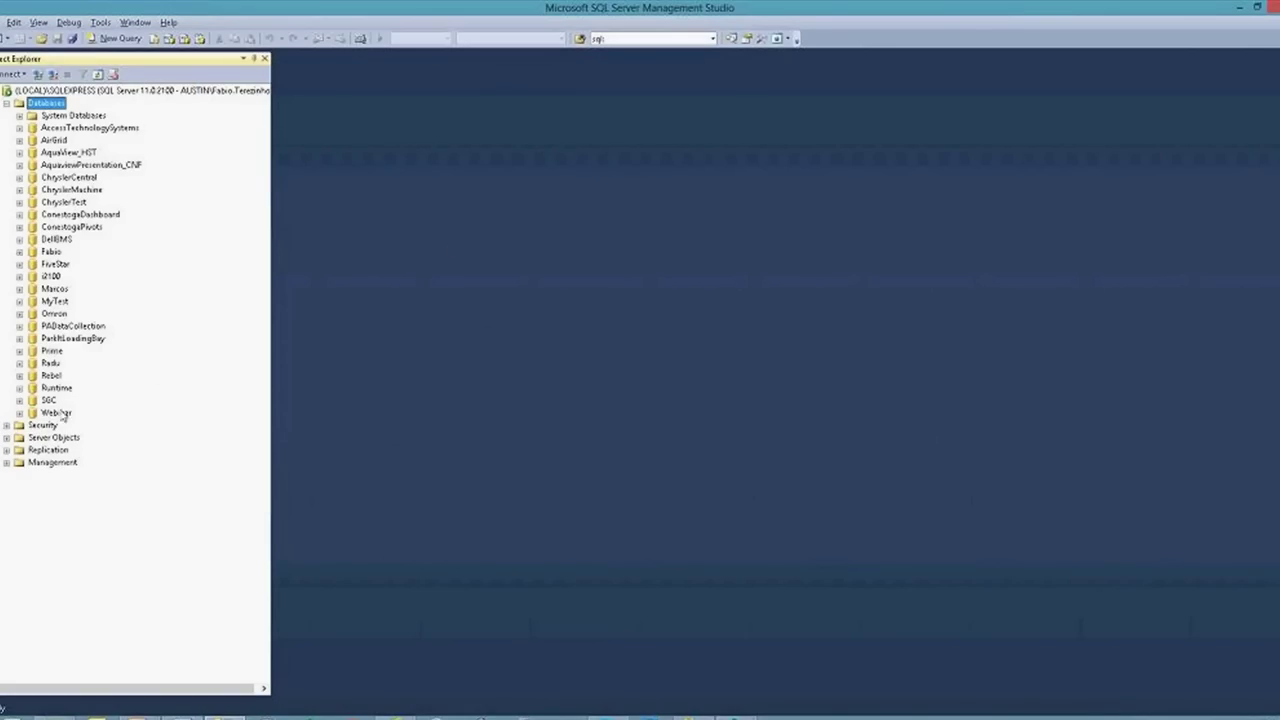
{"action": "left_click", "coordinate": [19, 414]}
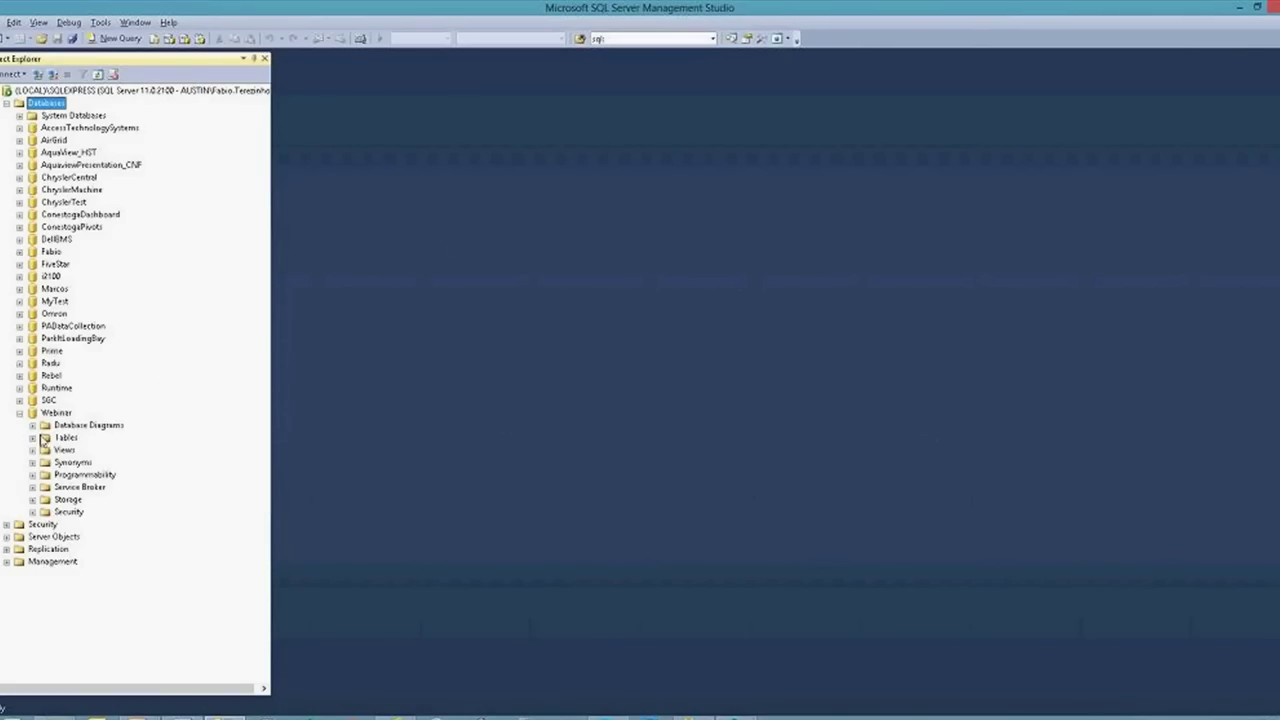
{"action": "left_click", "coordinate": [32, 437]}
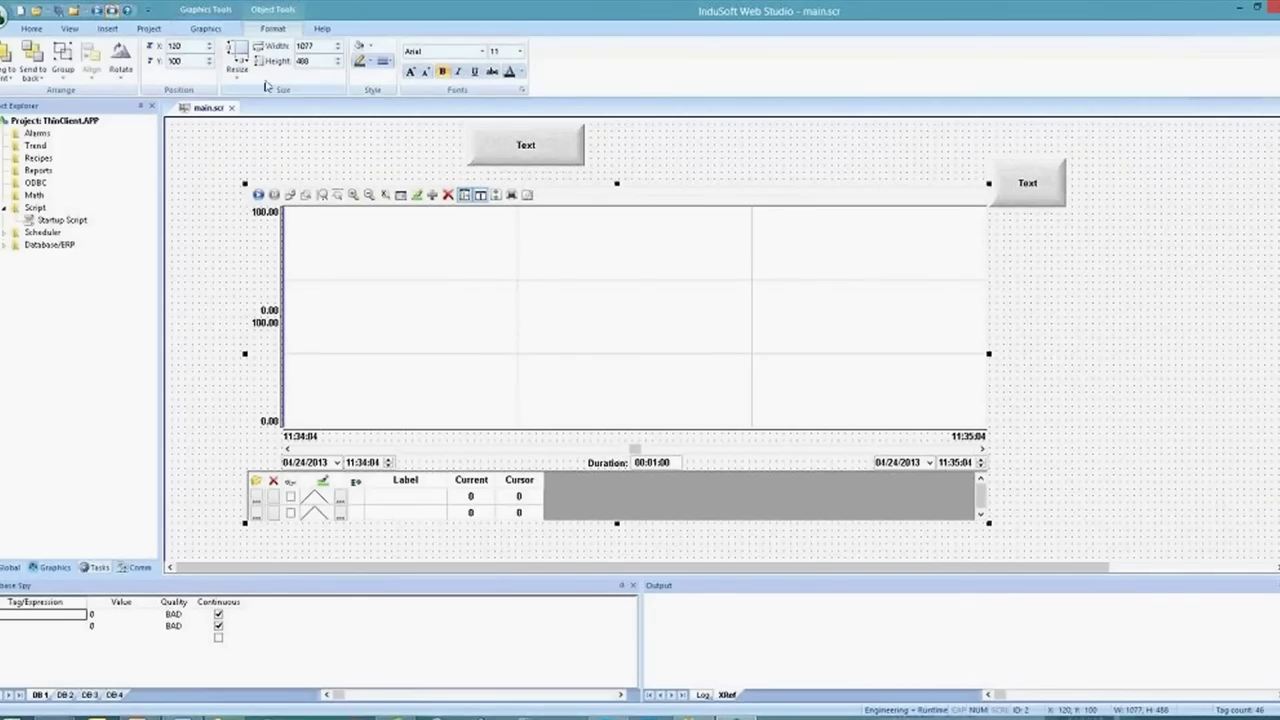
Configure the project's default database using the SQL Server OLE DB provider
{"action": "left_click", "coordinate": [150, 29]}
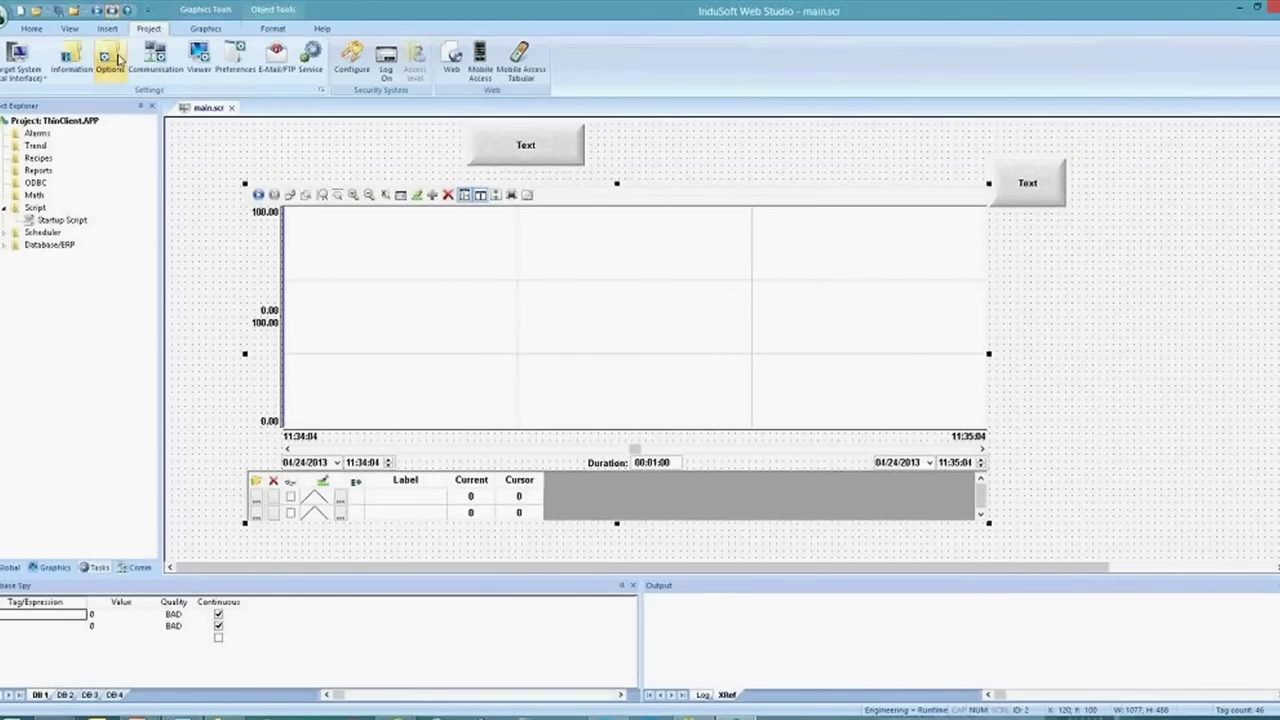
{"action": "left_click", "coordinate": [116, 60]}
{"action": "left_click", "coordinate": [591, 396]}
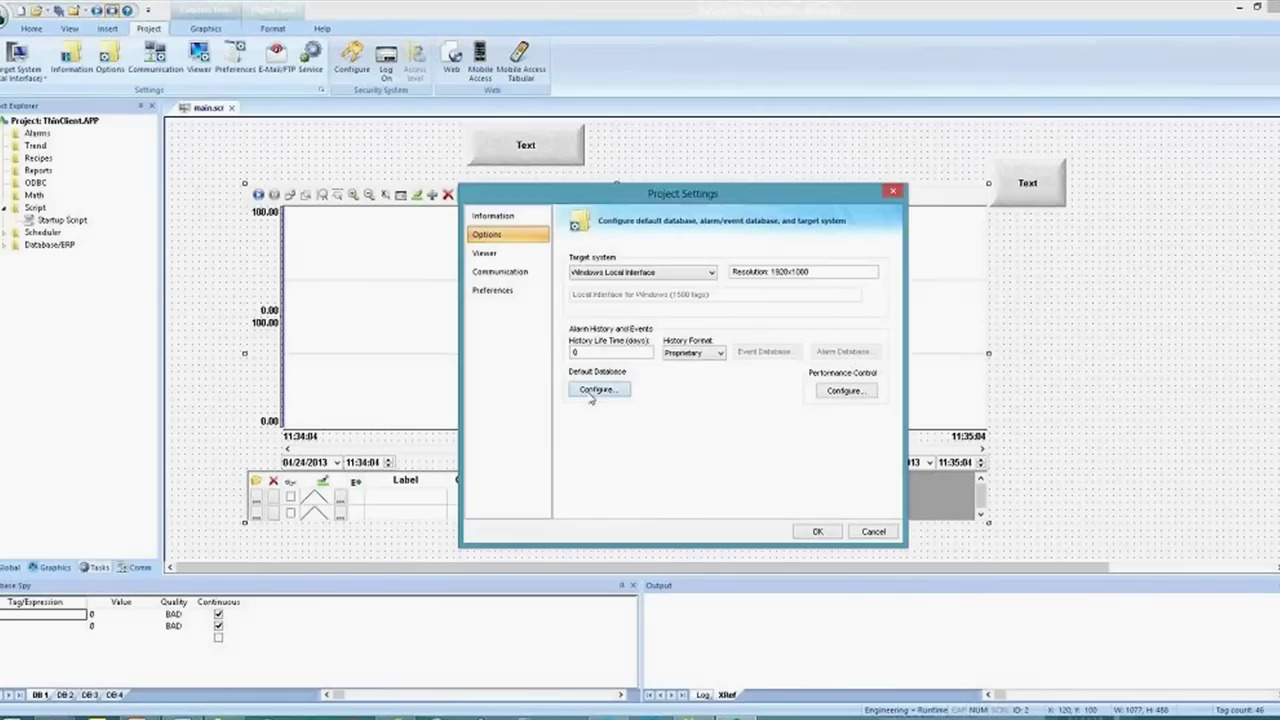
{"action": "left_click", "coordinate": [777, 349]}
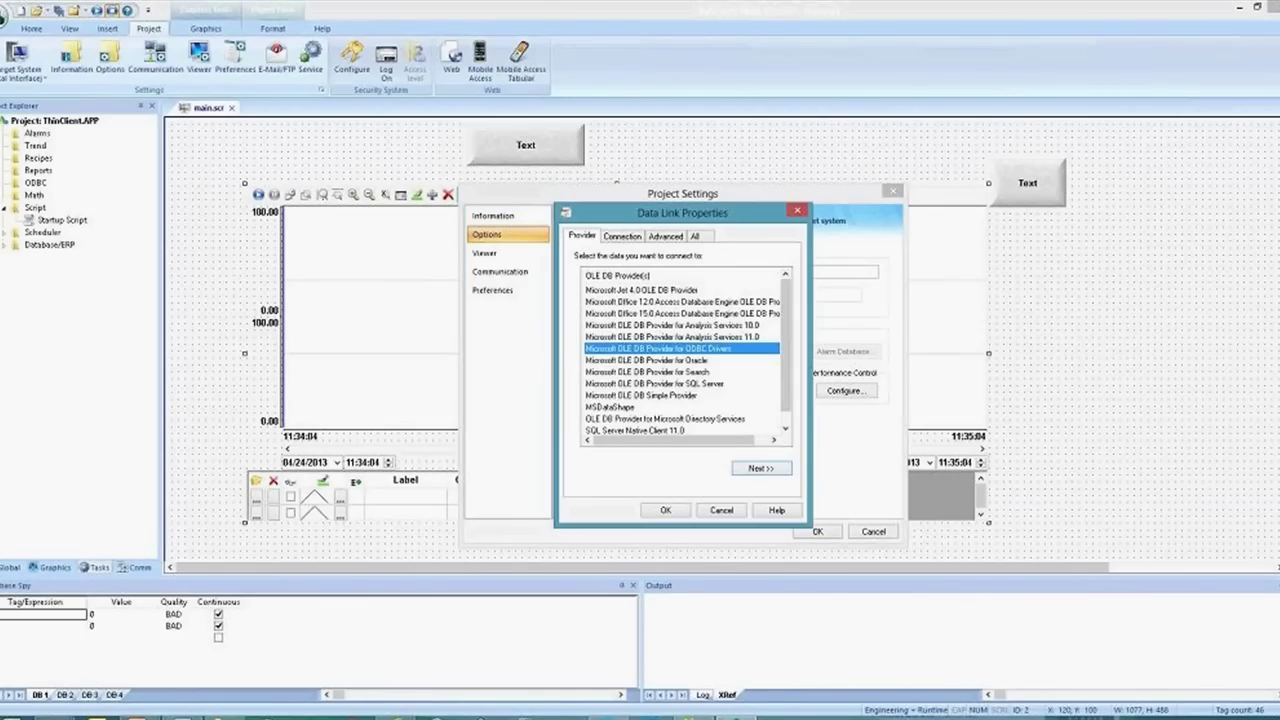
{"action": "left_click", "coordinate": [679, 385]}
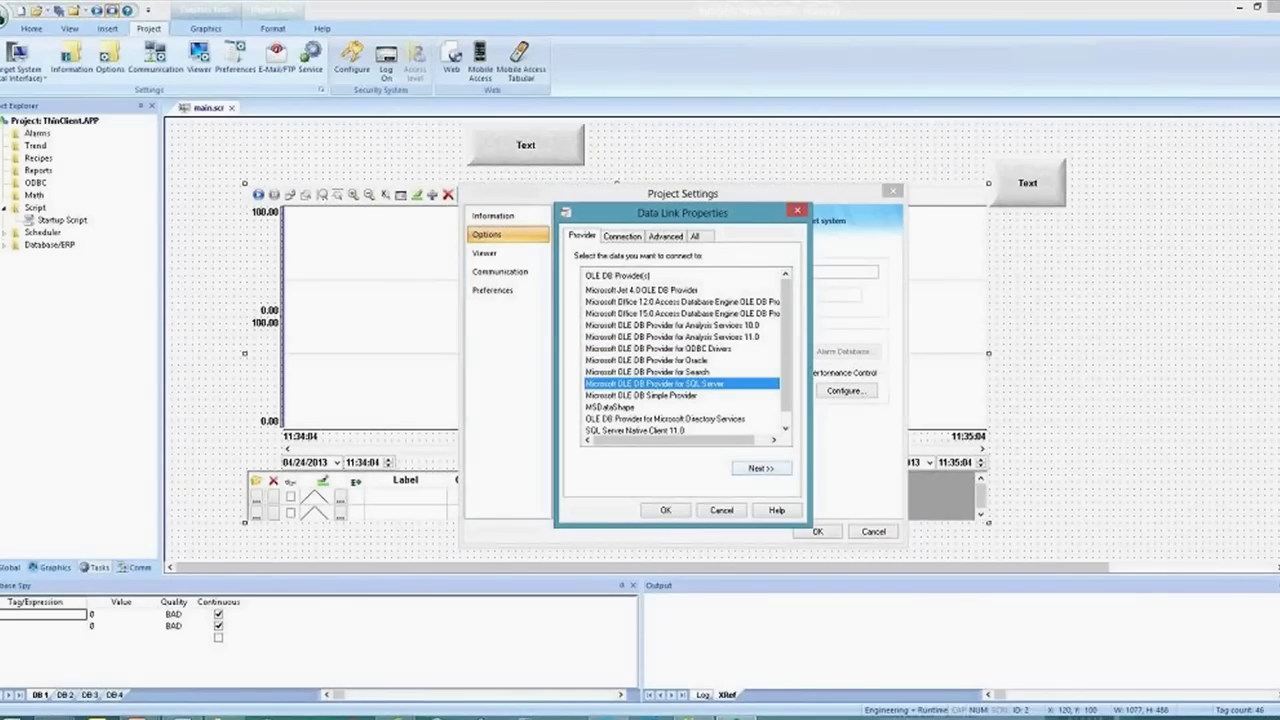
{"action": "left_click", "coordinate": [762, 467]}
Connect to (LOCAL)\SQLEXPRESS with Windows NT Integrated security, select Webinar, and test the connection
{"action": "key", "text": "alt+Tab"}
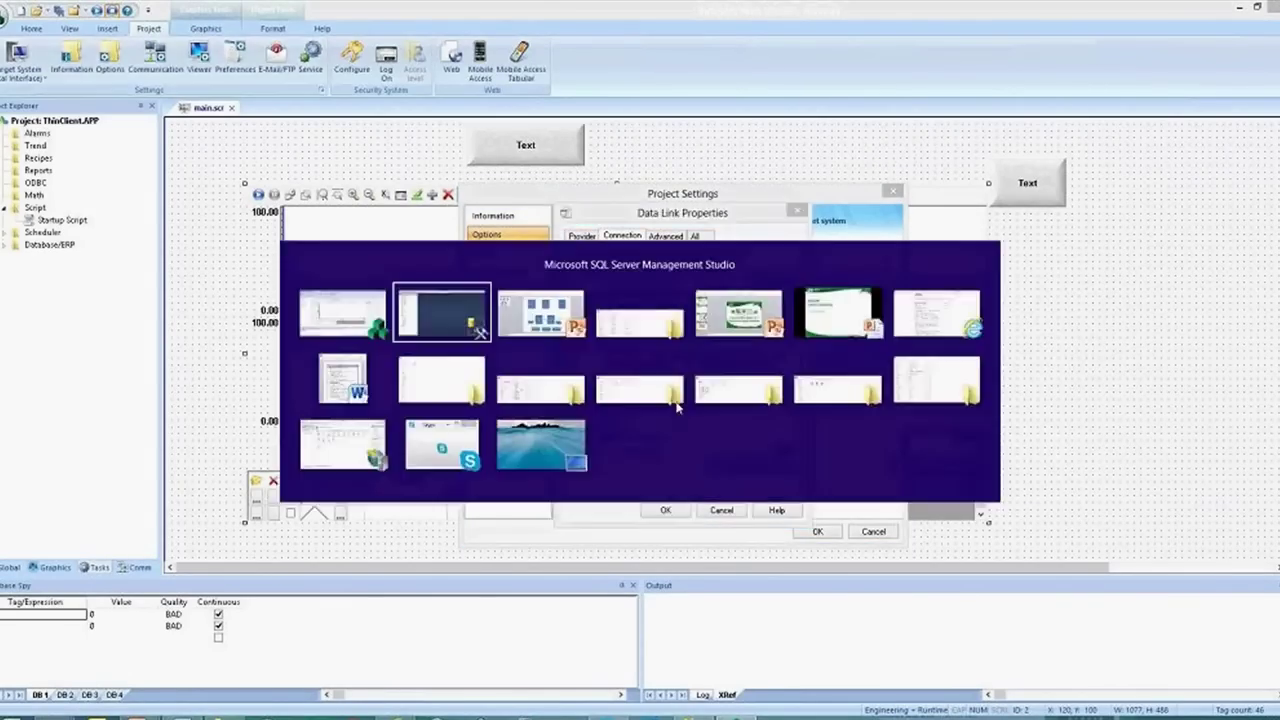
{"action": "left_click", "coordinate": [37, 75]}
{"action": "key", "text": "ctrl+c"}
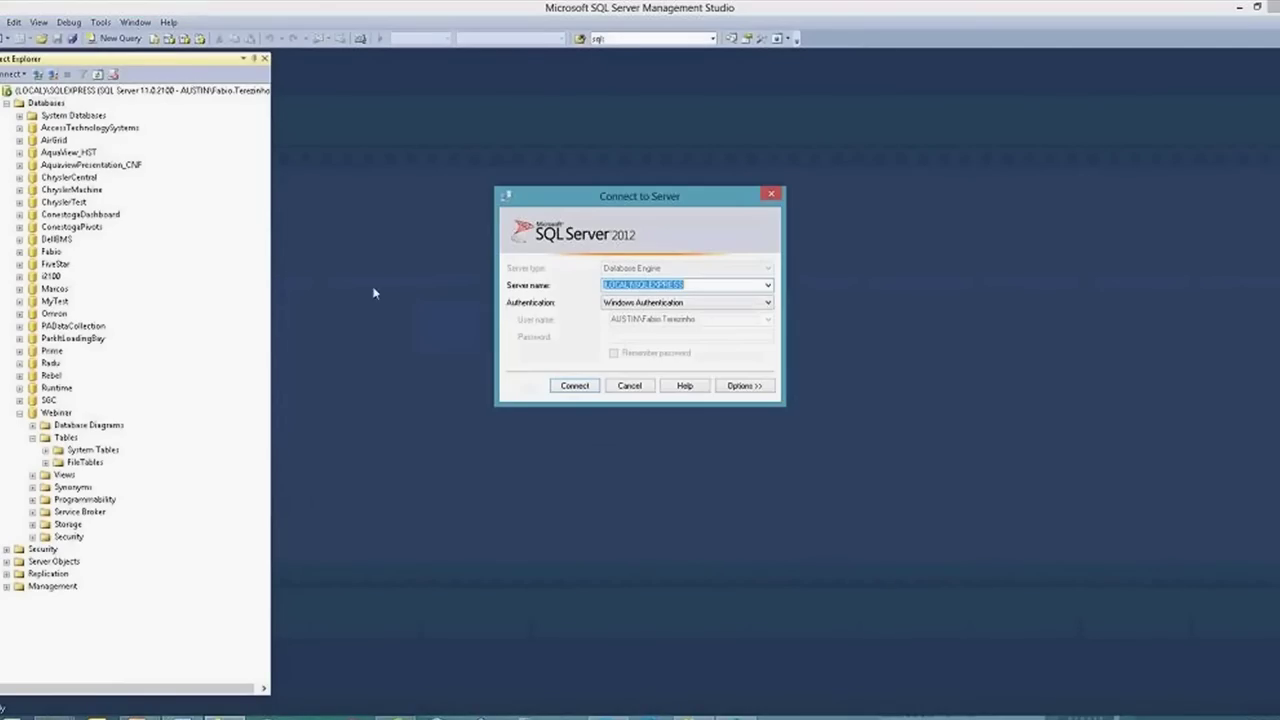
{"action": "key", "text": "alt+Tab"}
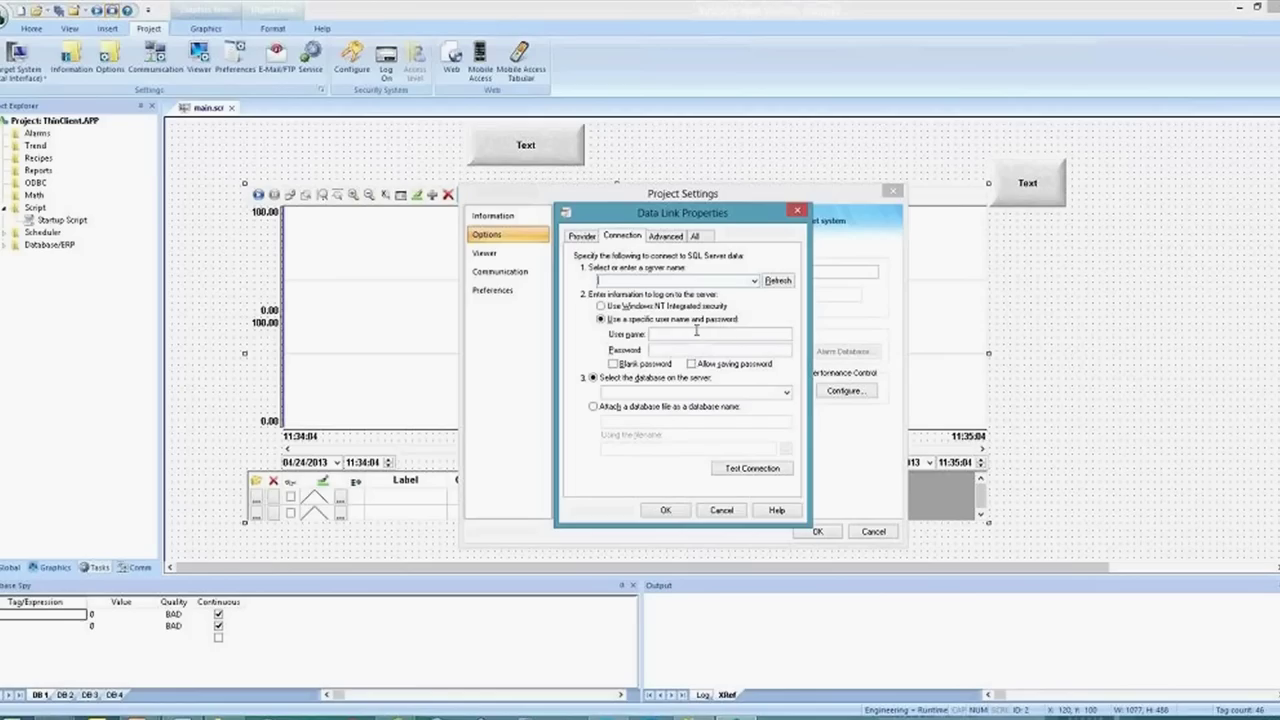
{"action": "key", "text": "ctrl+v"}
{"action": "left_click", "coordinate": [695, 306]}
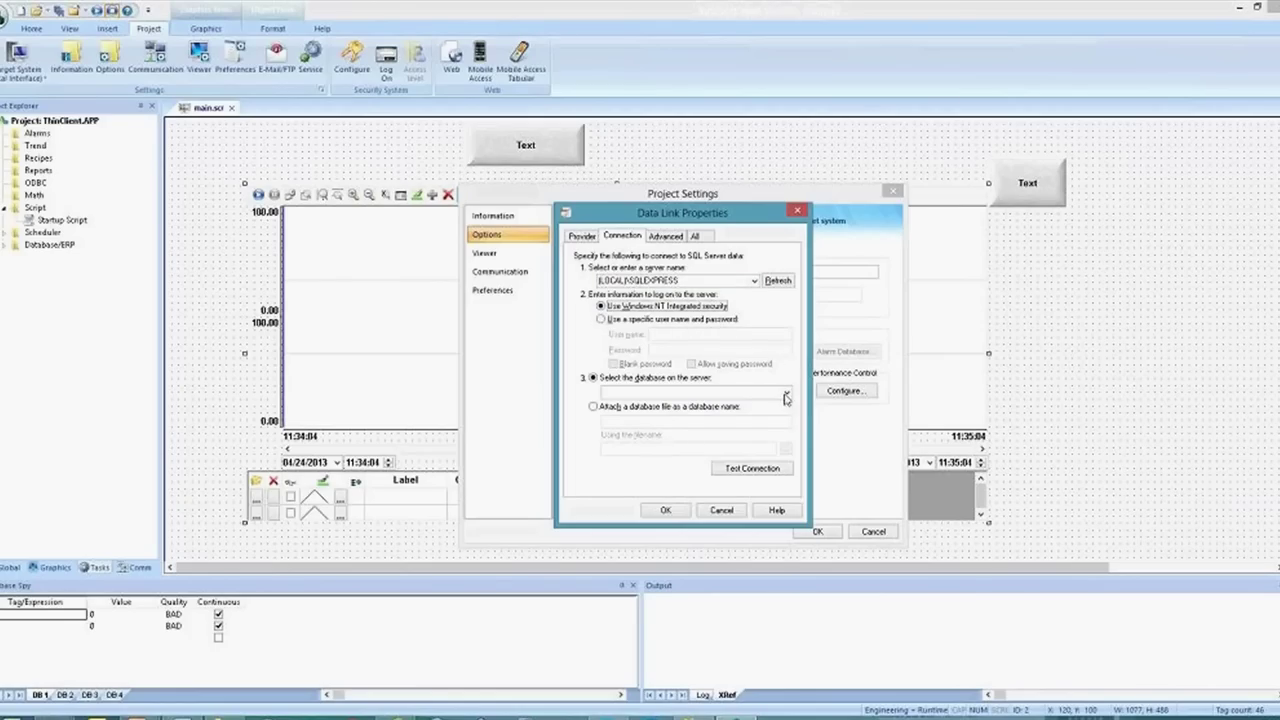
{"action": "left_click", "coordinate": [785, 392]}
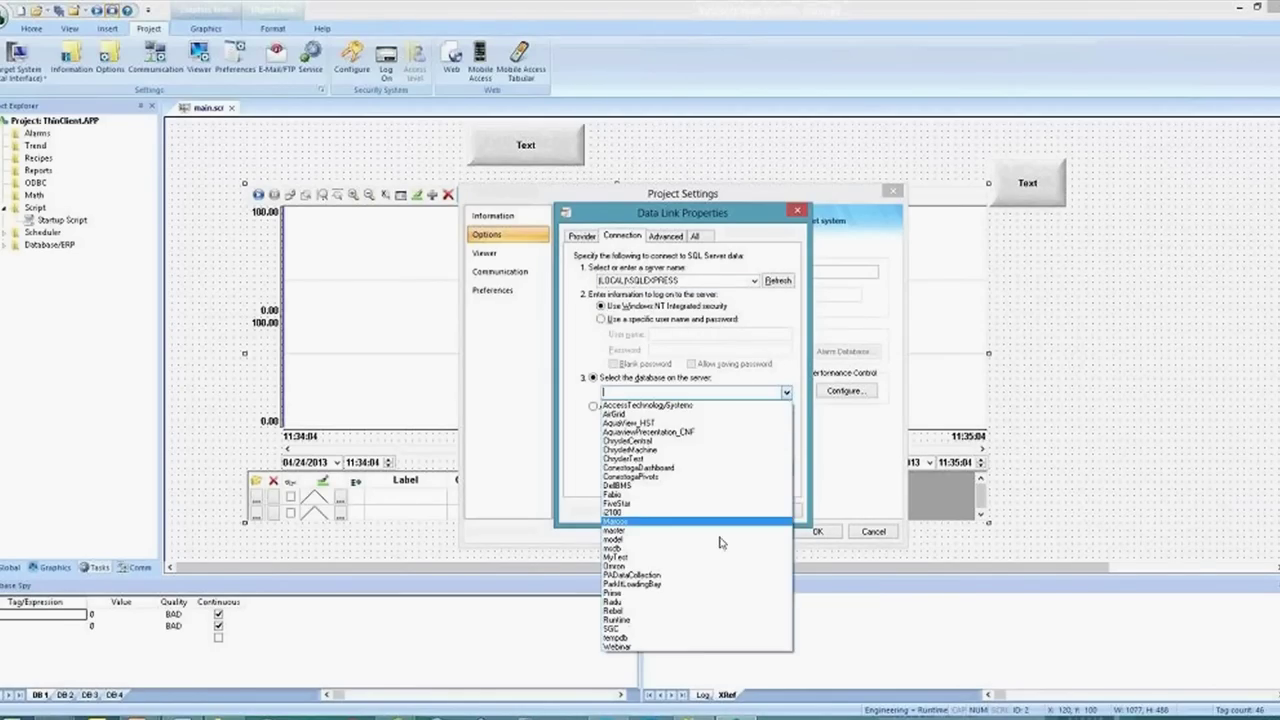
{"action": "left_click", "coordinate": [687, 648]}
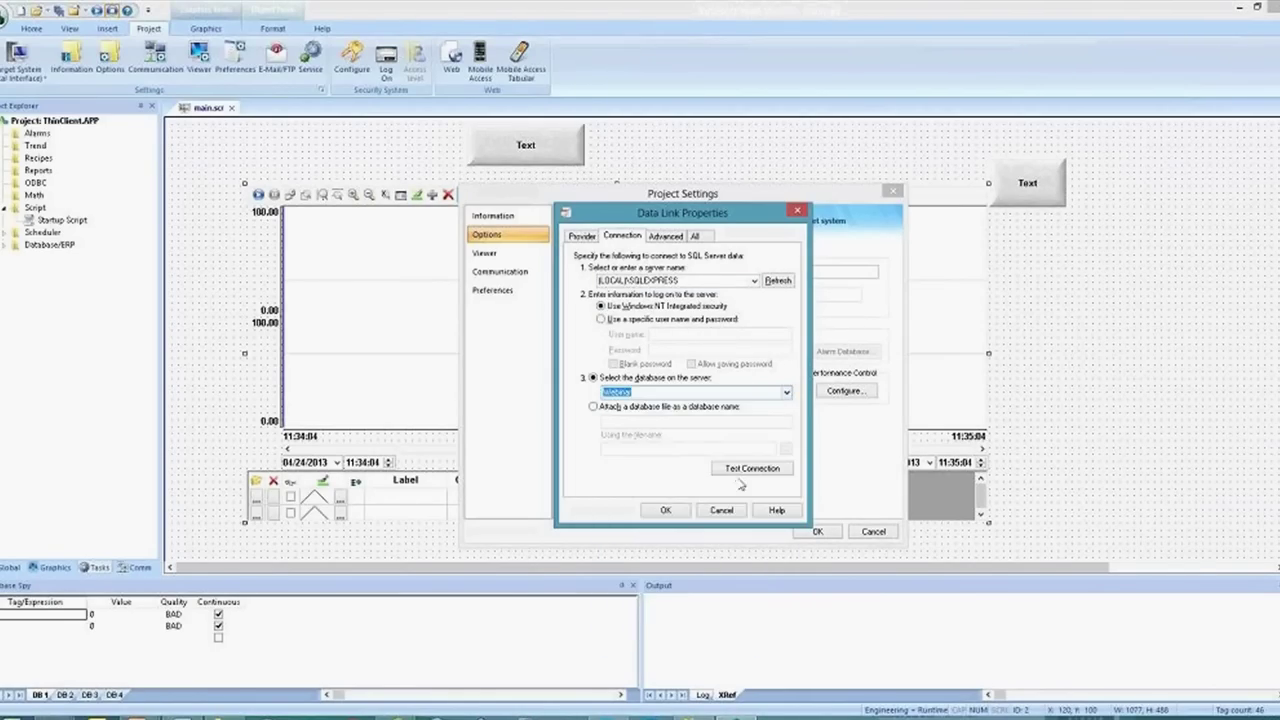
{"action": "left_click", "coordinate": [742, 472]}
{"action": "left_click", "coordinate": [686, 415]}
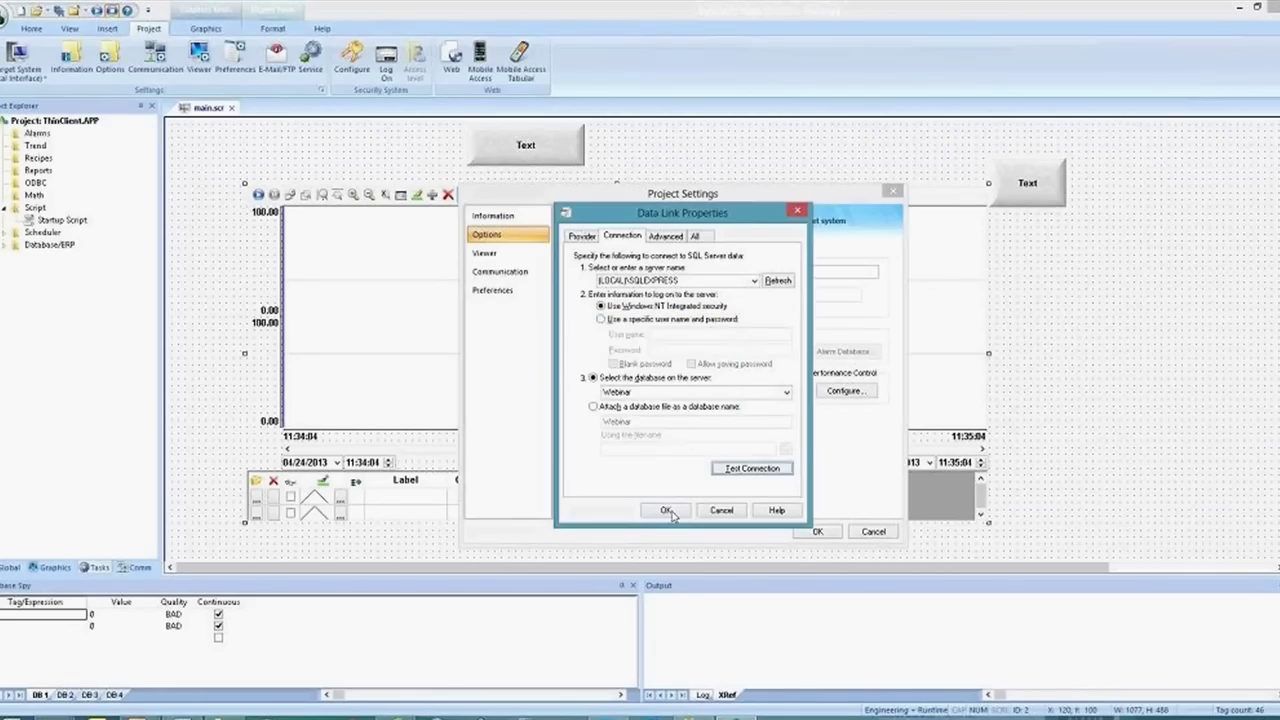
Accept the data link and close Project Settings, keeping Webinar as the default database
{"action": "left_click", "coordinate": [666, 511]}
{"action": "left_click", "coordinate": [672, 437]}
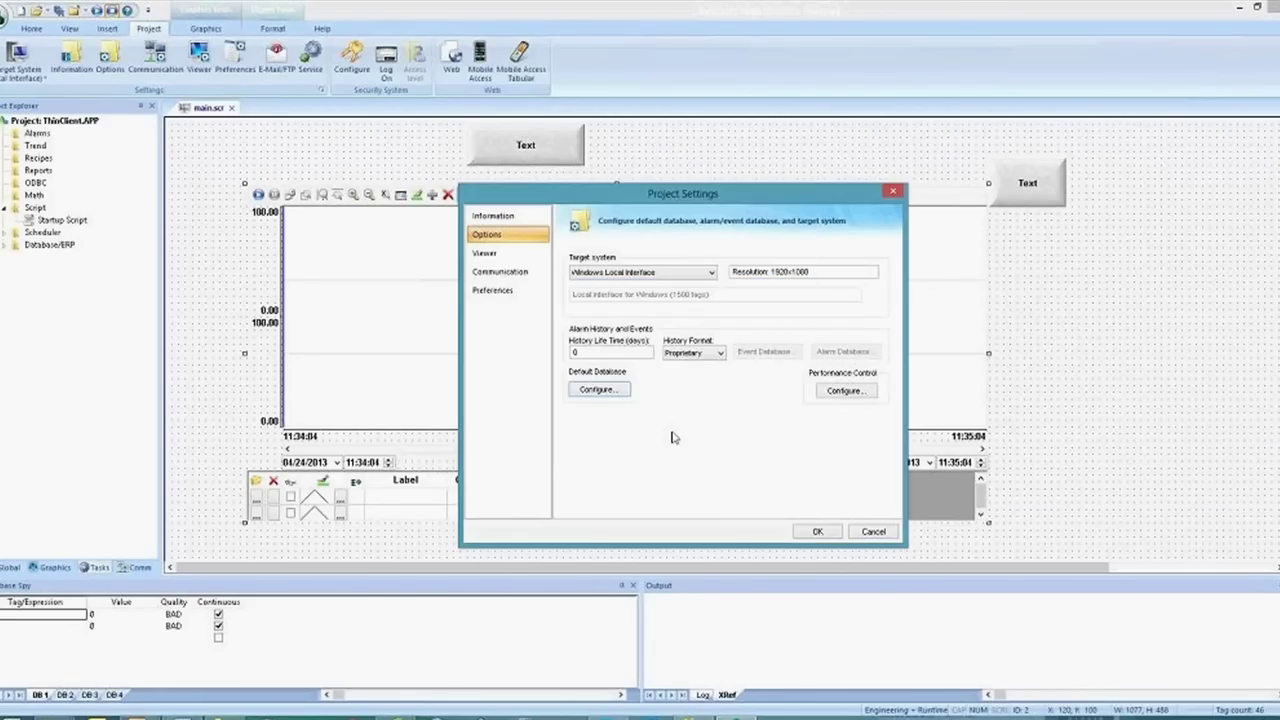
{"action": "left_click", "coordinate": [818, 533]}
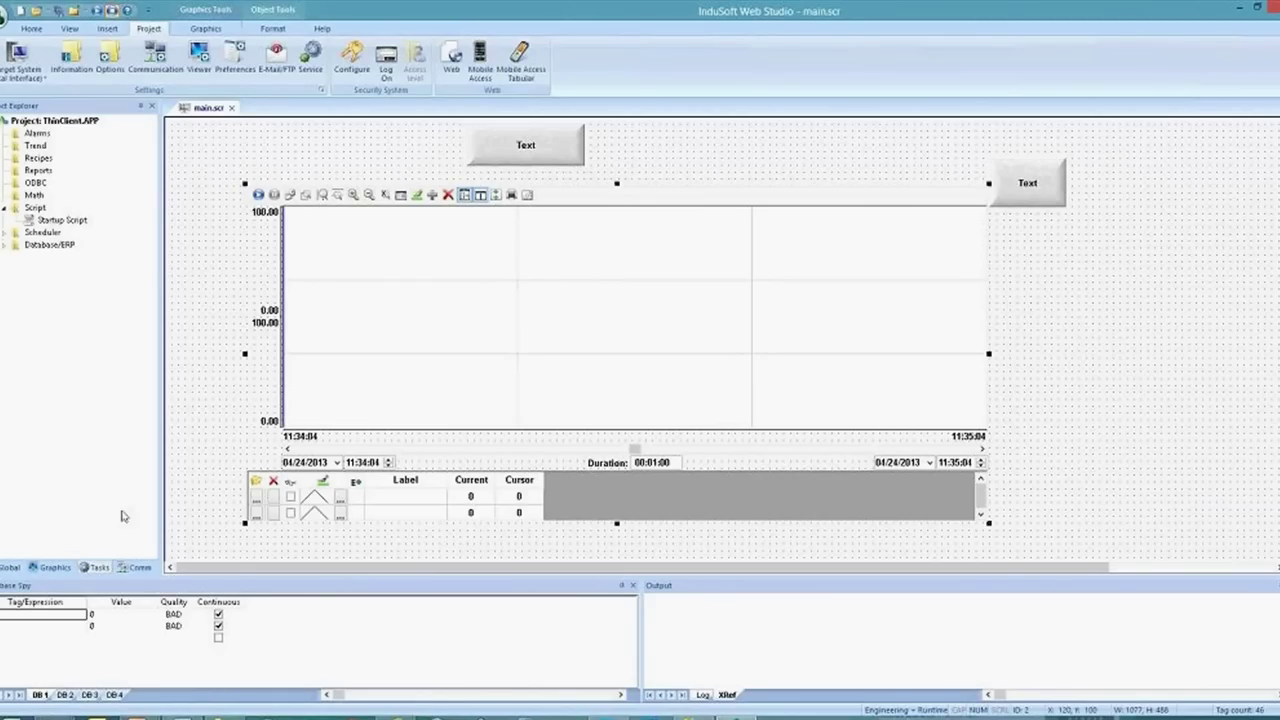
{"action": "left_click", "coordinate": [31, 147]}
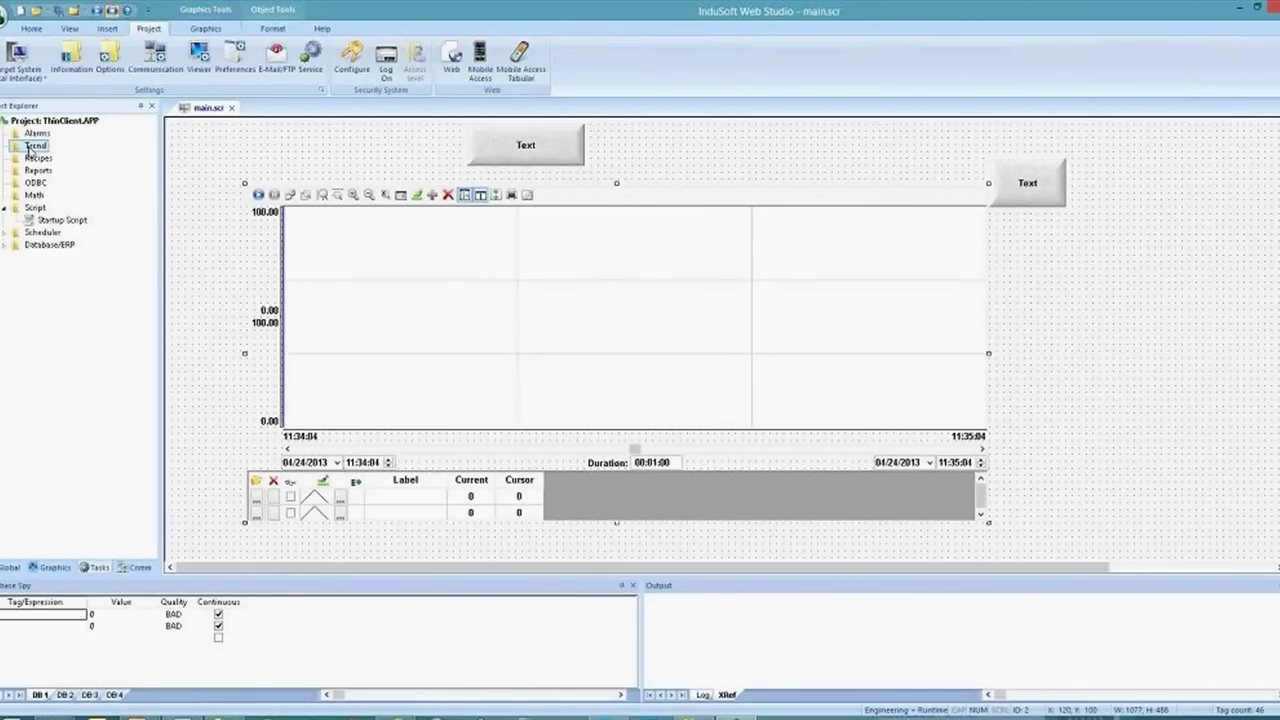
Insert a new trend worksheet with History Format set to Database
{"action": "right_click", "coordinate": [31, 147]}
{"action": "left_click", "coordinate": [60, 156]}
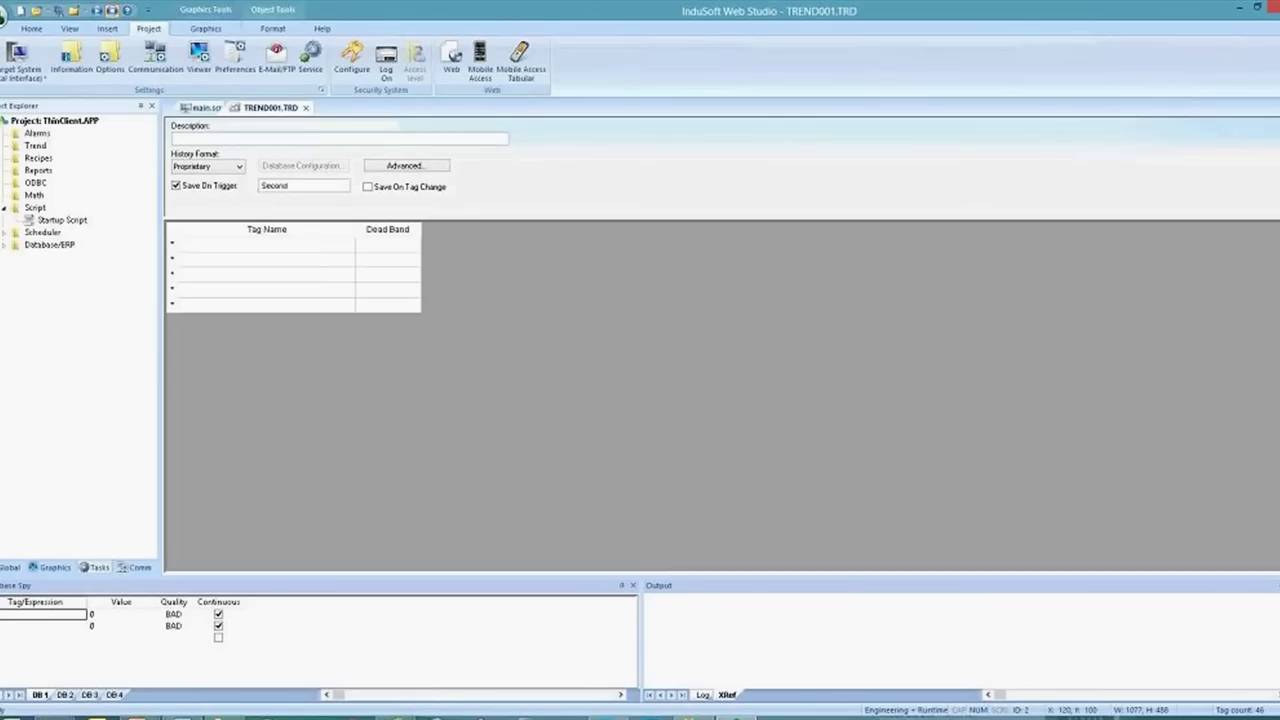
{"action": "left_click", "coordinate": [234, 167]}
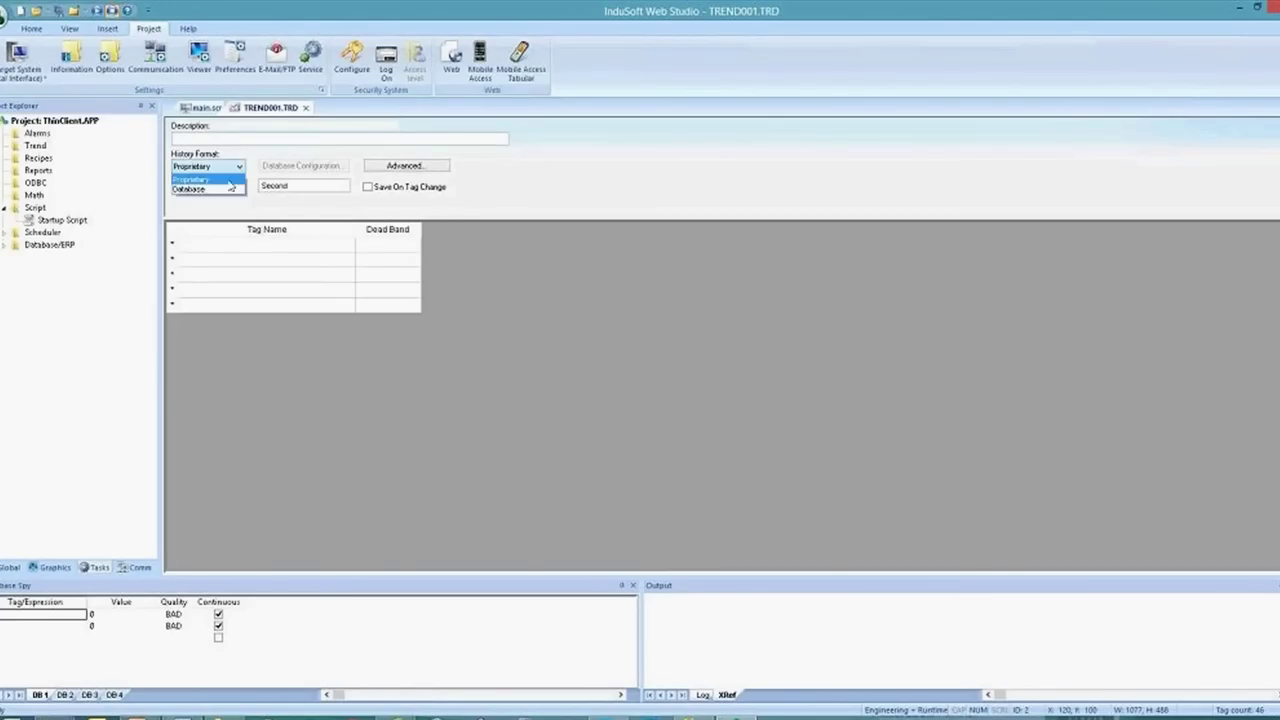
{"action": "left_click", "coordinate": [228, 190]}
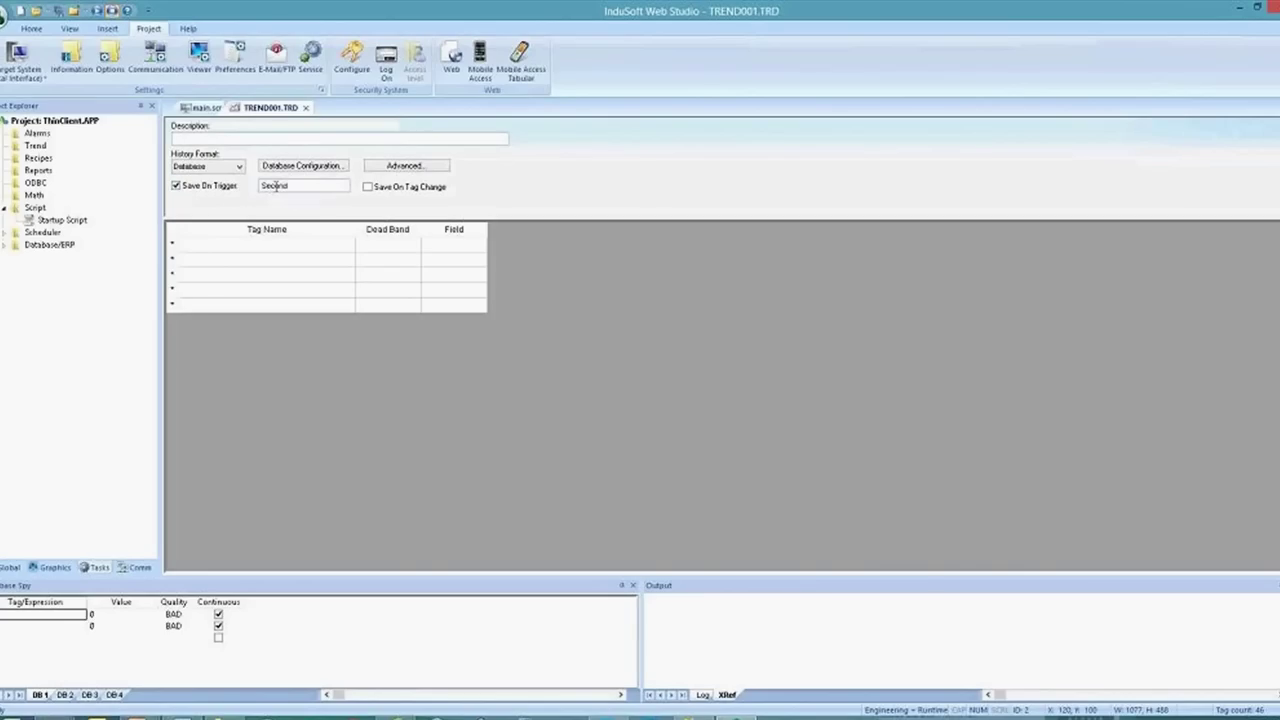
Add tags A, B and C to the worksheet, creating each new tag
{"action": "left_click", "coordinate": [261, 247]}
{"action": "type", "text": "A"}
{"action": "key", "text": "Return"}
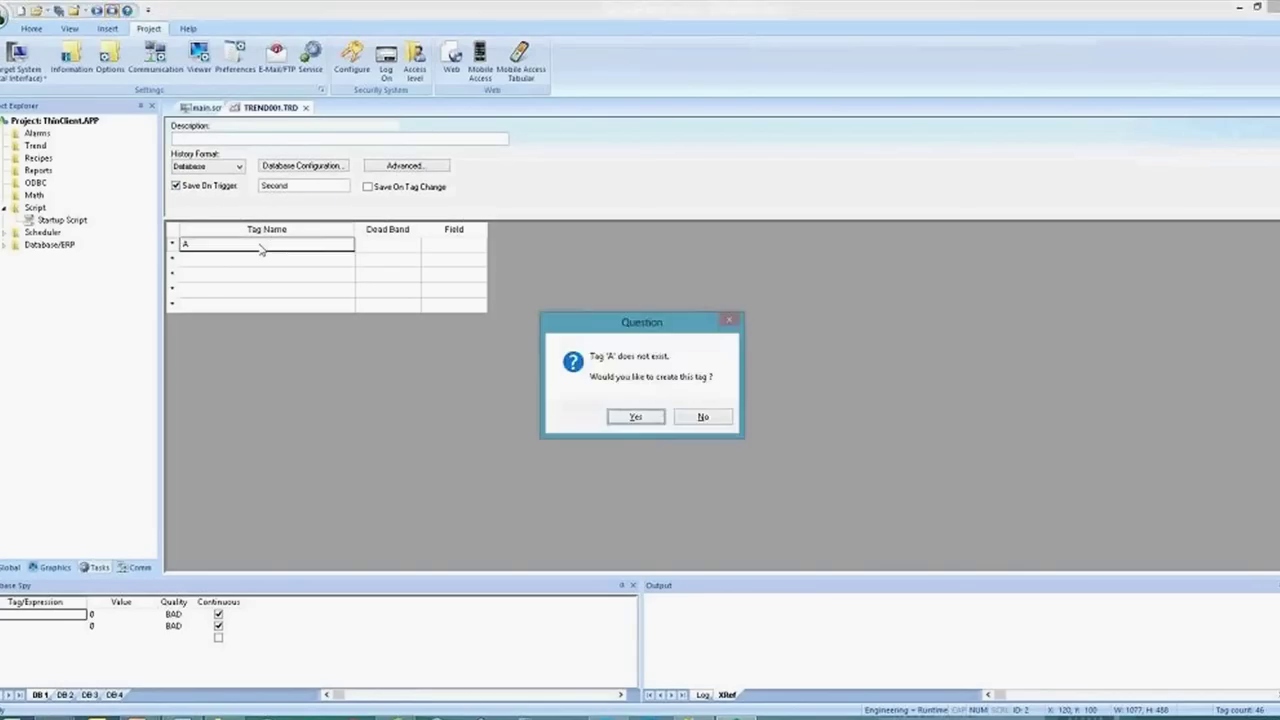
{"action": "key", "text": "Return"}
{"action": "type", "text": "B"}
{"action": "key", "text": "Return"}
{"action": "key", "text": "Return"}
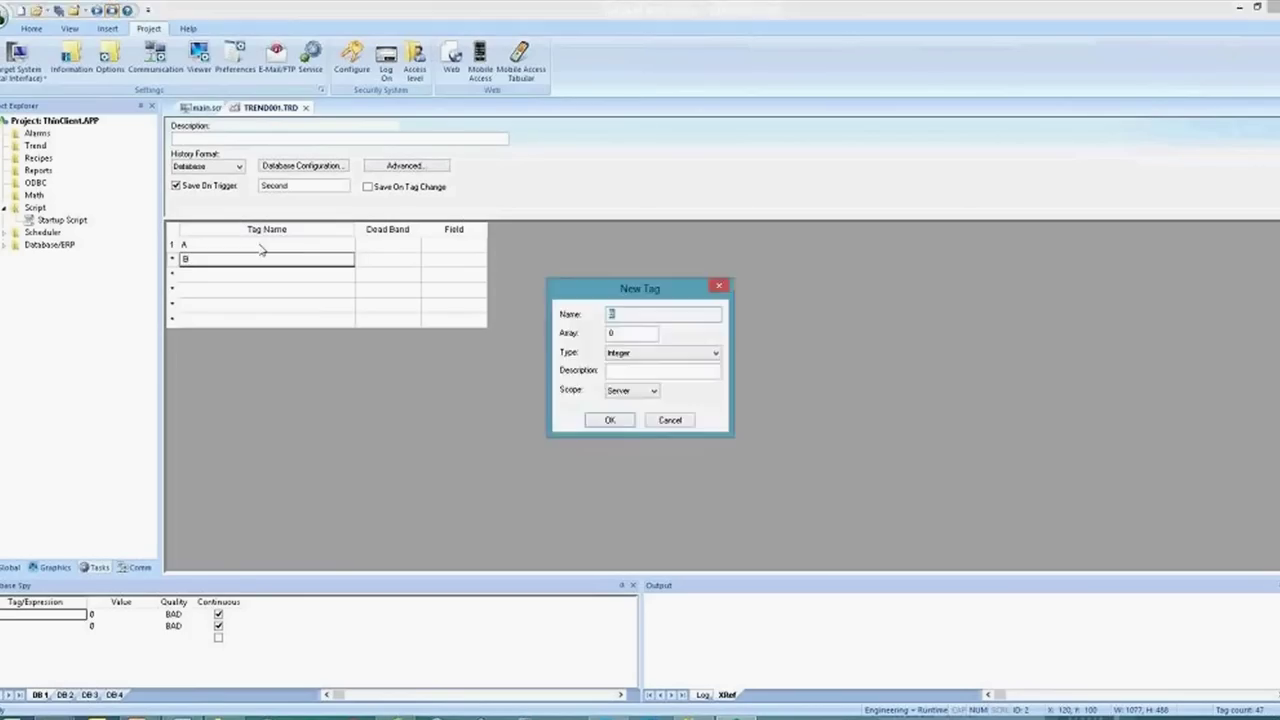
{"action": "key", "text": "Return"}
{"action": "type", "text": "C"}
{"action": "key", "text": "Return"}
{"action": "key", "text": "Return"}
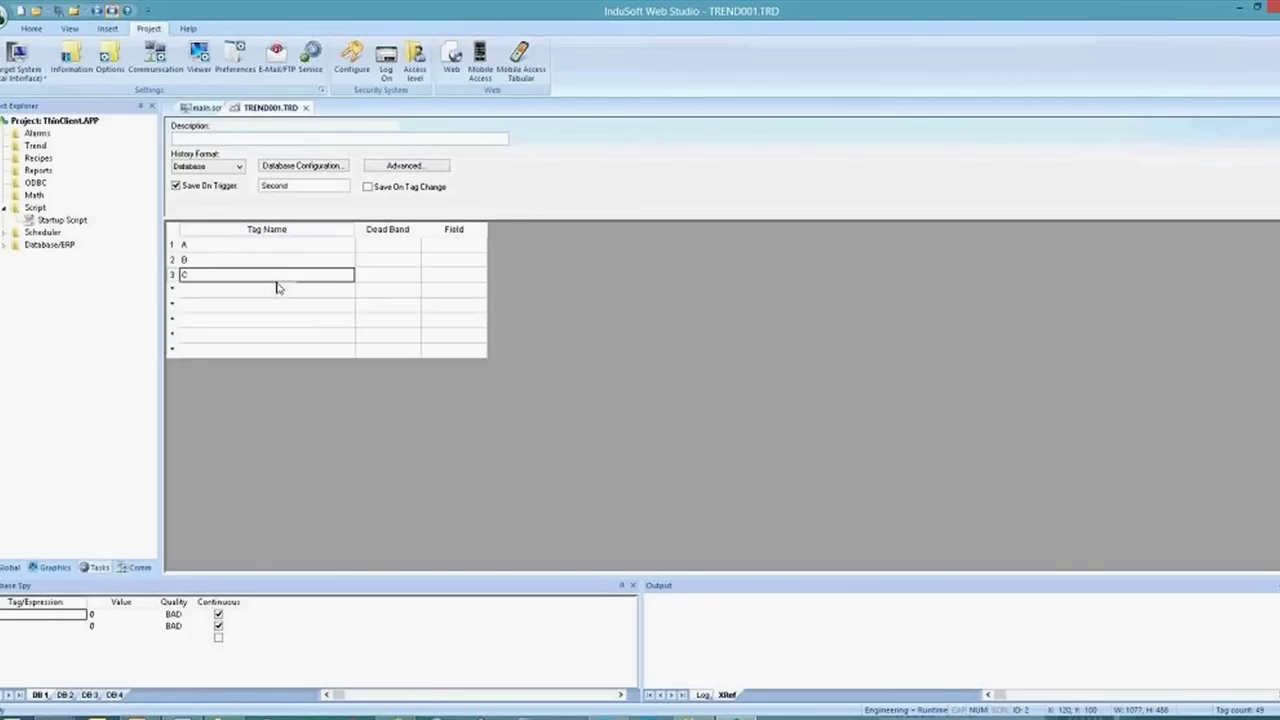
Close the worksheet and save it as TREND001.TRD
{"action": "left_click", "coordinate": [306, 107]}
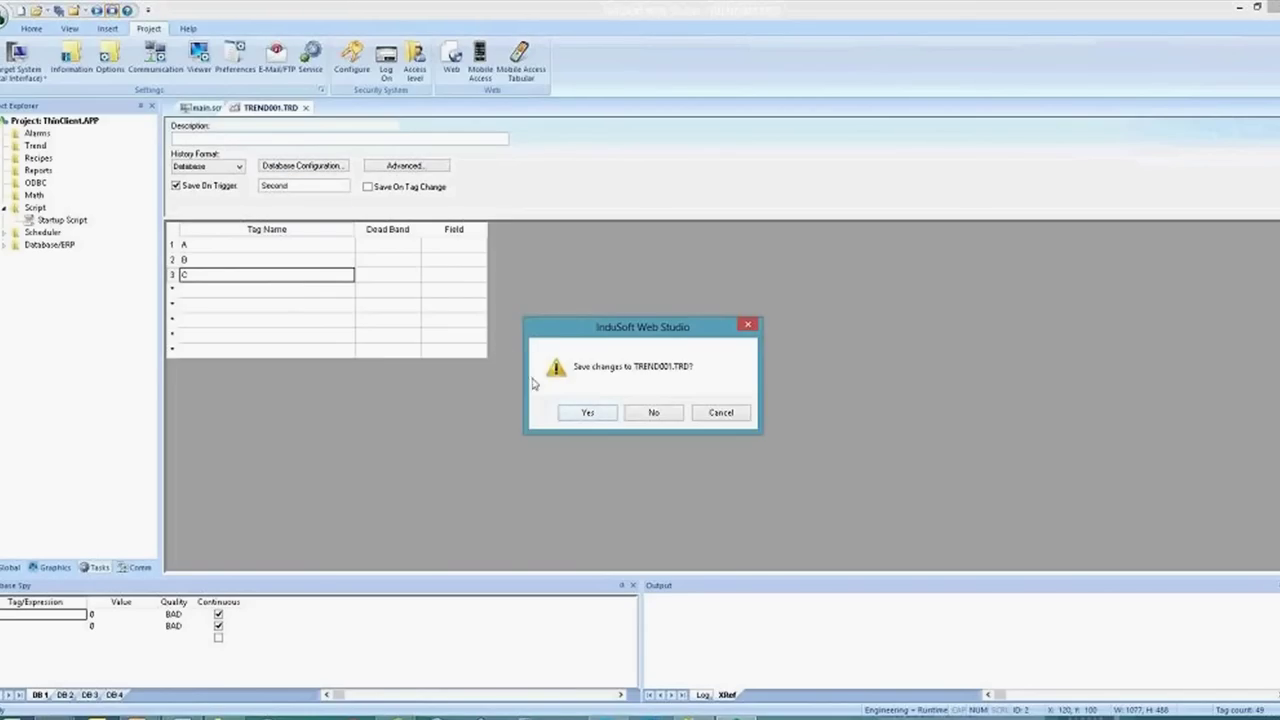
{"action": "left_click", "coordinate": [580, 412]}
{"action": "left_click", "coordinate": [628, 380]}
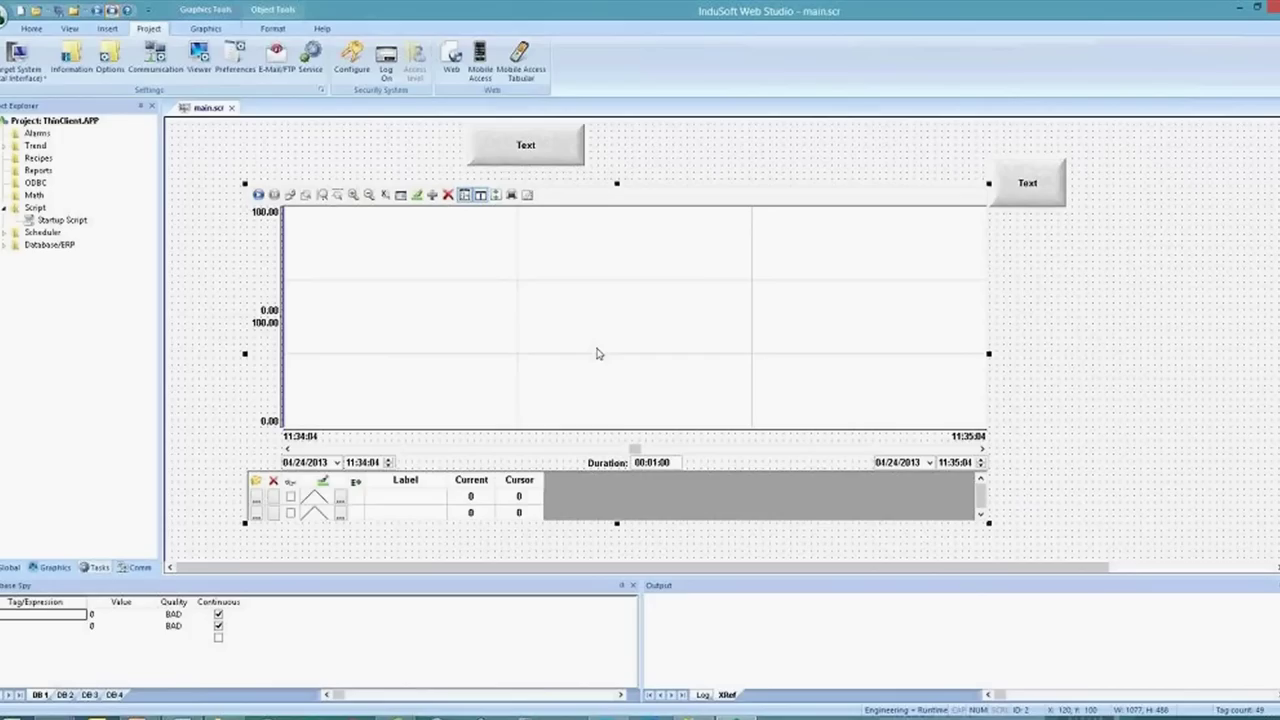
Move the upper Text button a few pixels down and open the trend chart's properties
{"action": "left_click_drag", "start_coordinate": [541, 159], "coordinate": [545, 170]}
{"action": "left_click", "coordinate": [541, 162]}
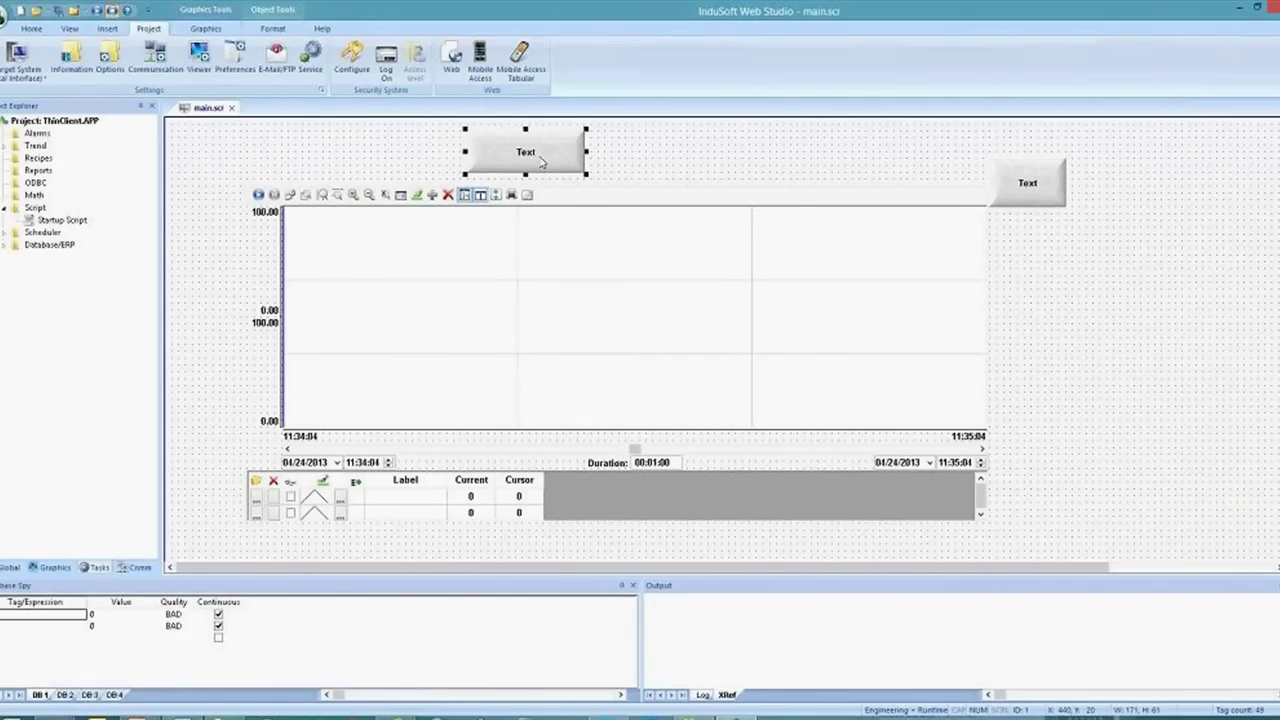
{"action": "left_click", "coordinate": [564, 288]}
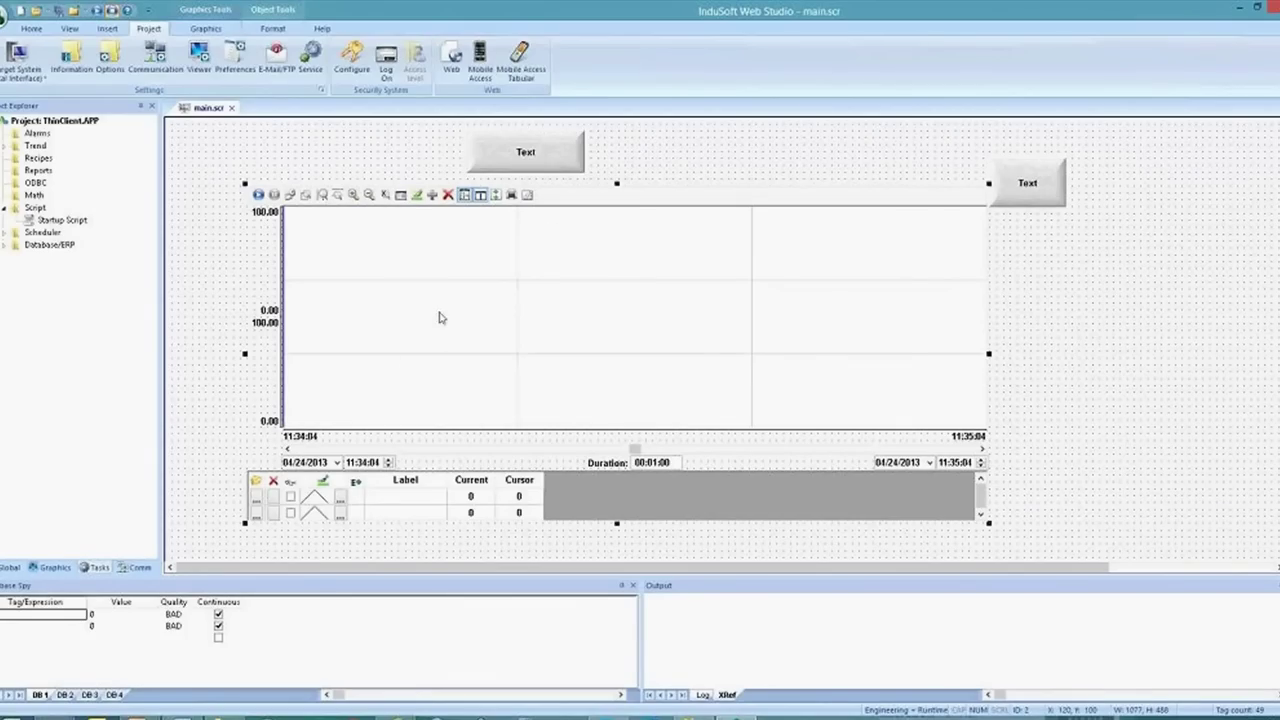
{"action": "double_click", "coordinate": [439, 317]}
Add three trend pens labelled A, B and C, bound to tags A, B and C
{"action": "left_click", "coordinate": [521, 266]}
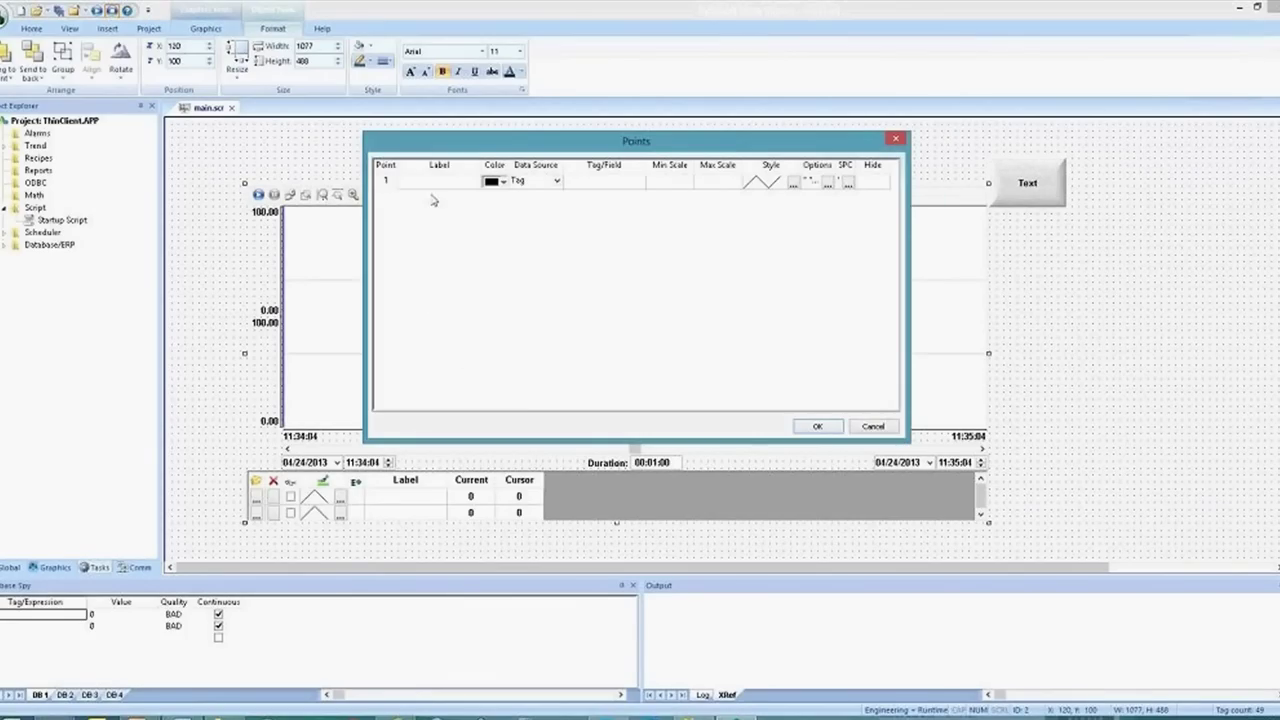
{"action": "type", "text": "A"}
{"action": "key", "text": "Return"}
{"action": "type", "text": "B"}
{"action": "key", "text": "Return"}
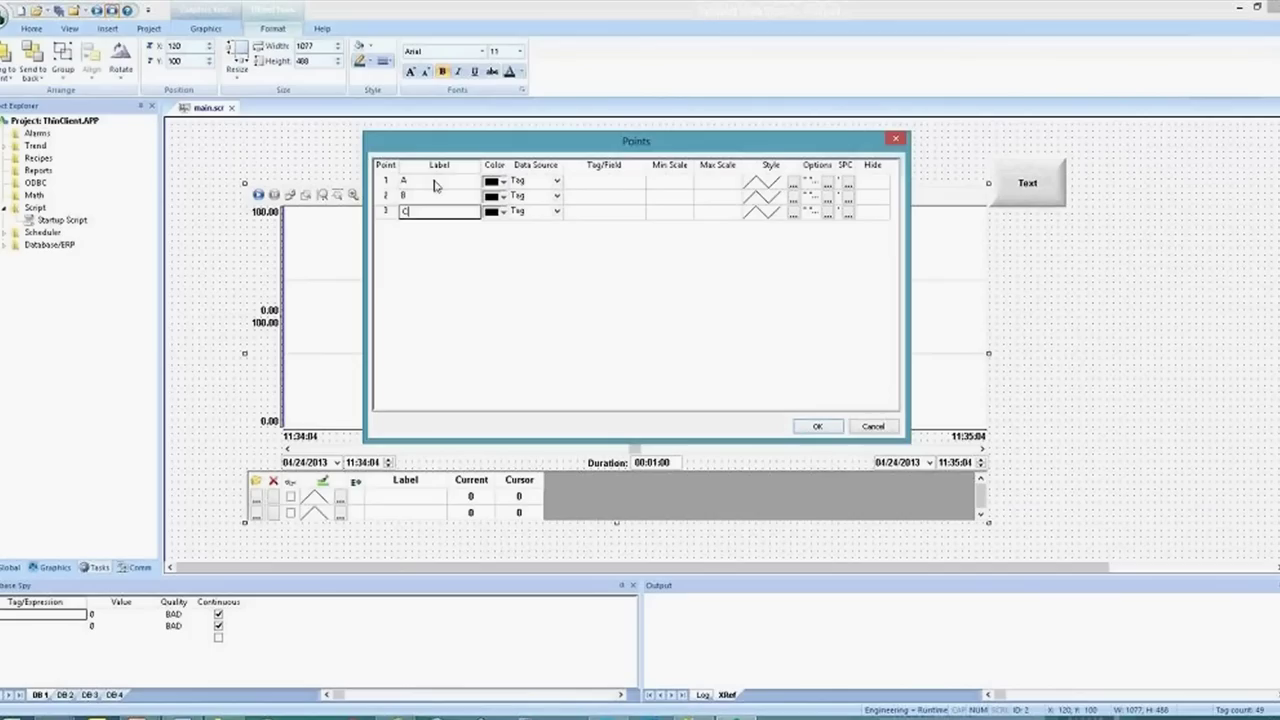
{"action": "type", "text": "C"}
{"action": "key", "text": "Return"}
{"action": "left_click", "coordinate": [435, 184]}
{"action": "key", "text": "shift+Down"}
{"action": "key", "text": "shift+Down"}
{"action": "key", "text": "ctrl+c"}
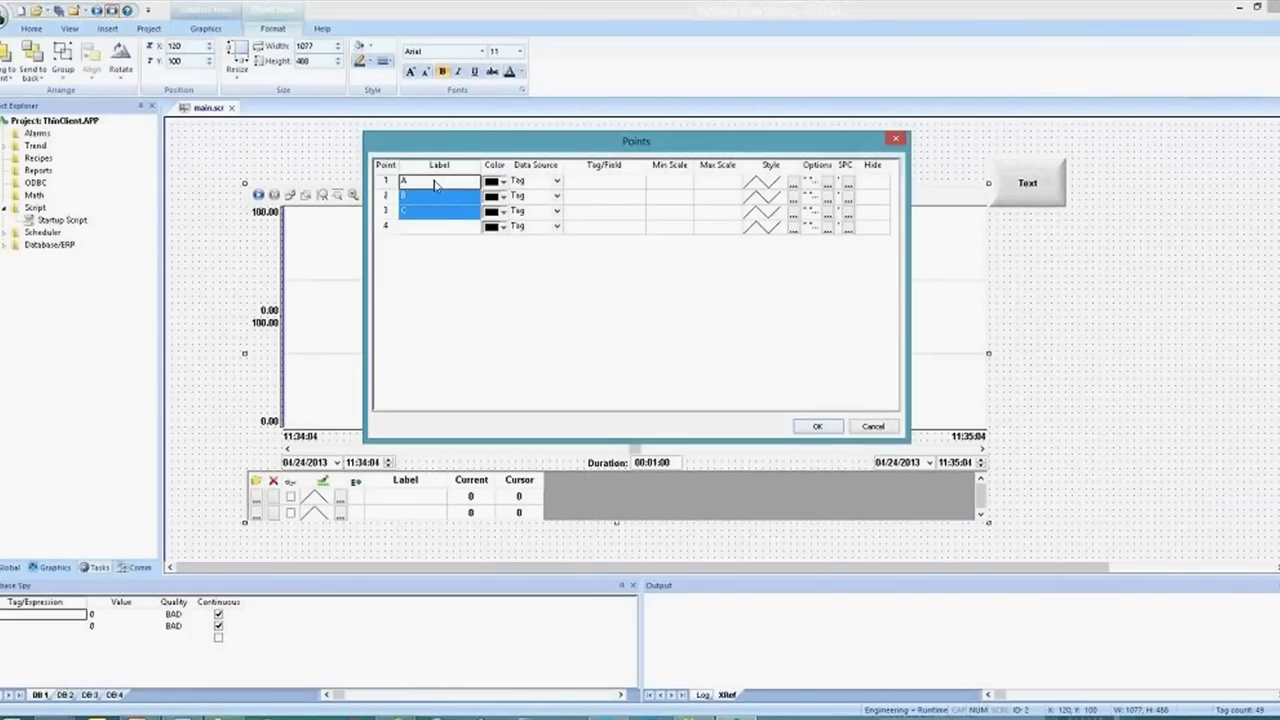
{"action": "key", "text": "Right"}
{"action": "key", "text": "Right"}
{"action": "key", "text": "Right"}
{"action": "key", "text": "ctrl+v"}
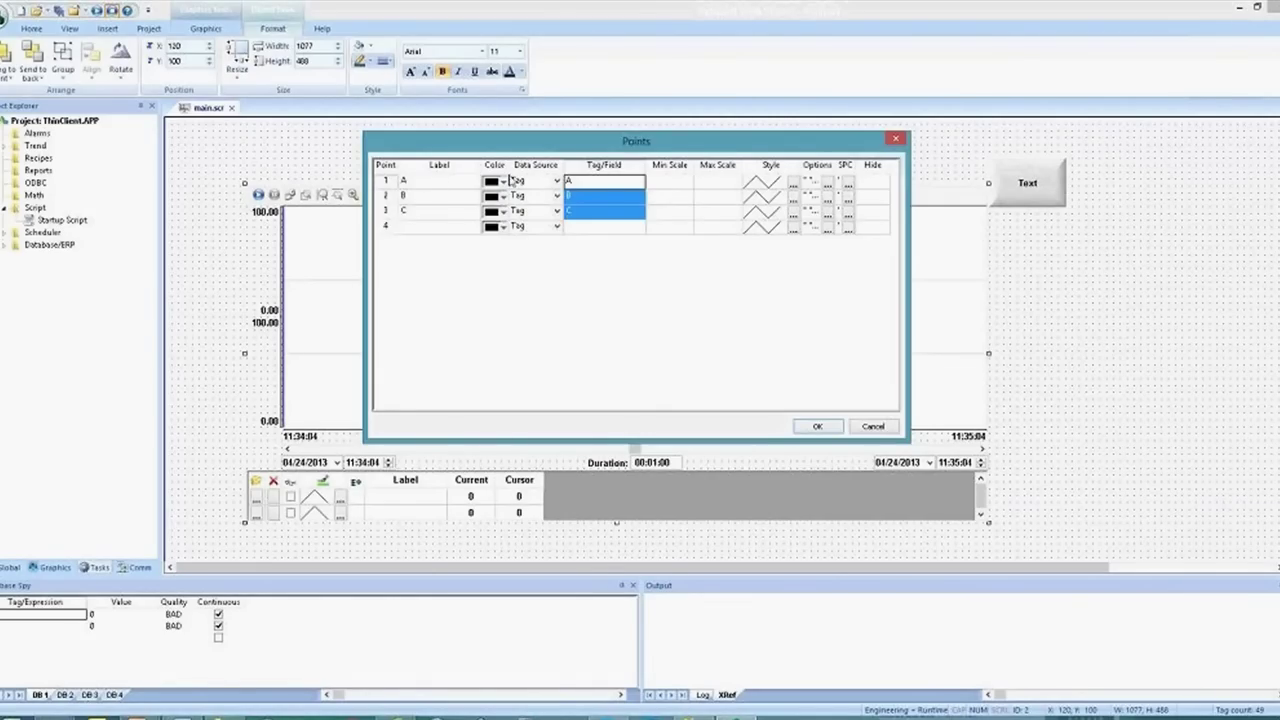
Colour the pens dark blue, red and dark olive, and confirm the Points setup
{"action": "left_click", "coordinate": [503, 181]}
{"action": "left_click", "coordinate": [503, 181]}
{"action": "left_click", "coordinate": [503, 181]}
{"action": "left_click", "coordinate": [527, 212]}
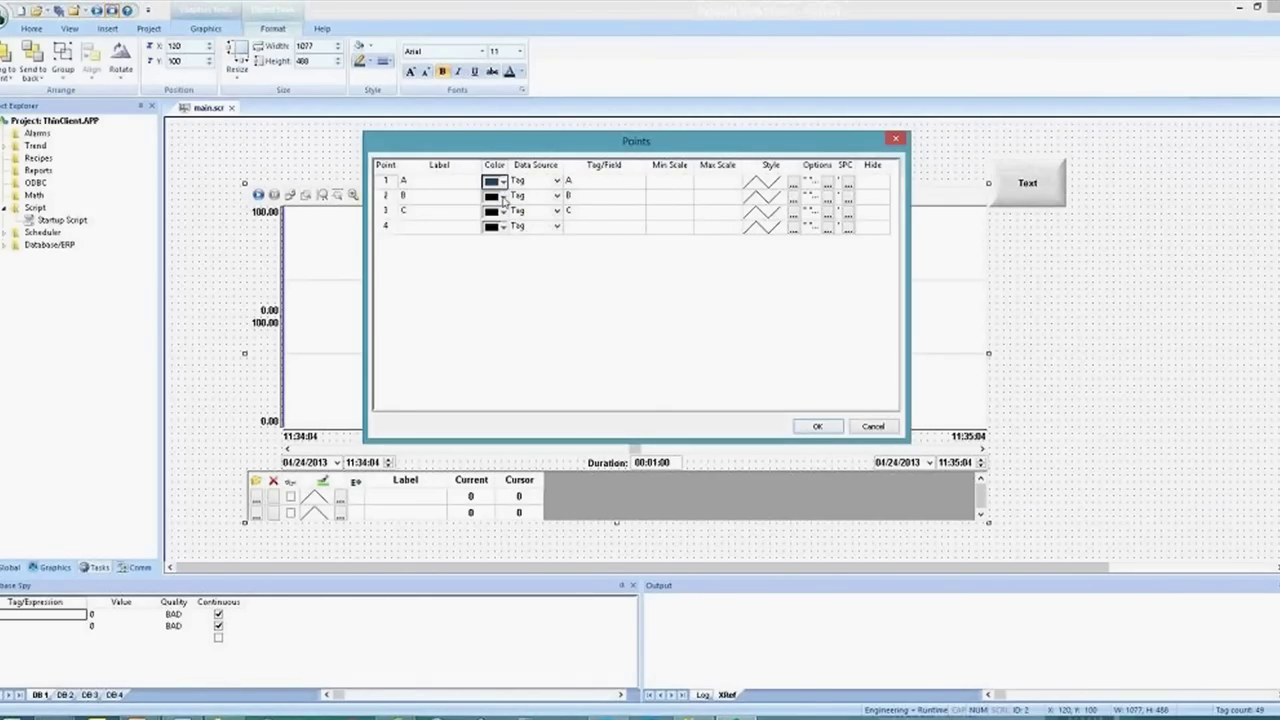
{"action": "left_click", "coordinate": [503, 196]}
{"action": "left_click", "coordinate": [556, 231]}
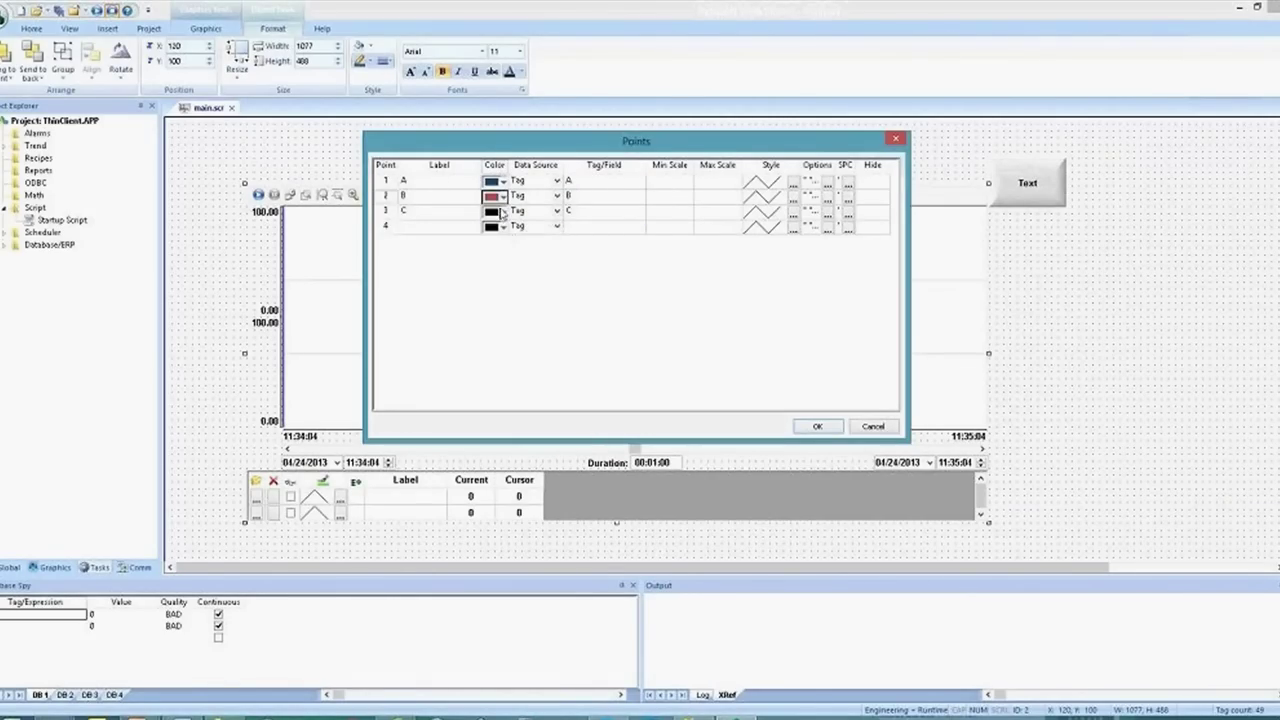
{"action": "left_click", "coordinate": [502, 211]}
{"action": "left_click", "coordinate": [569, 302]}
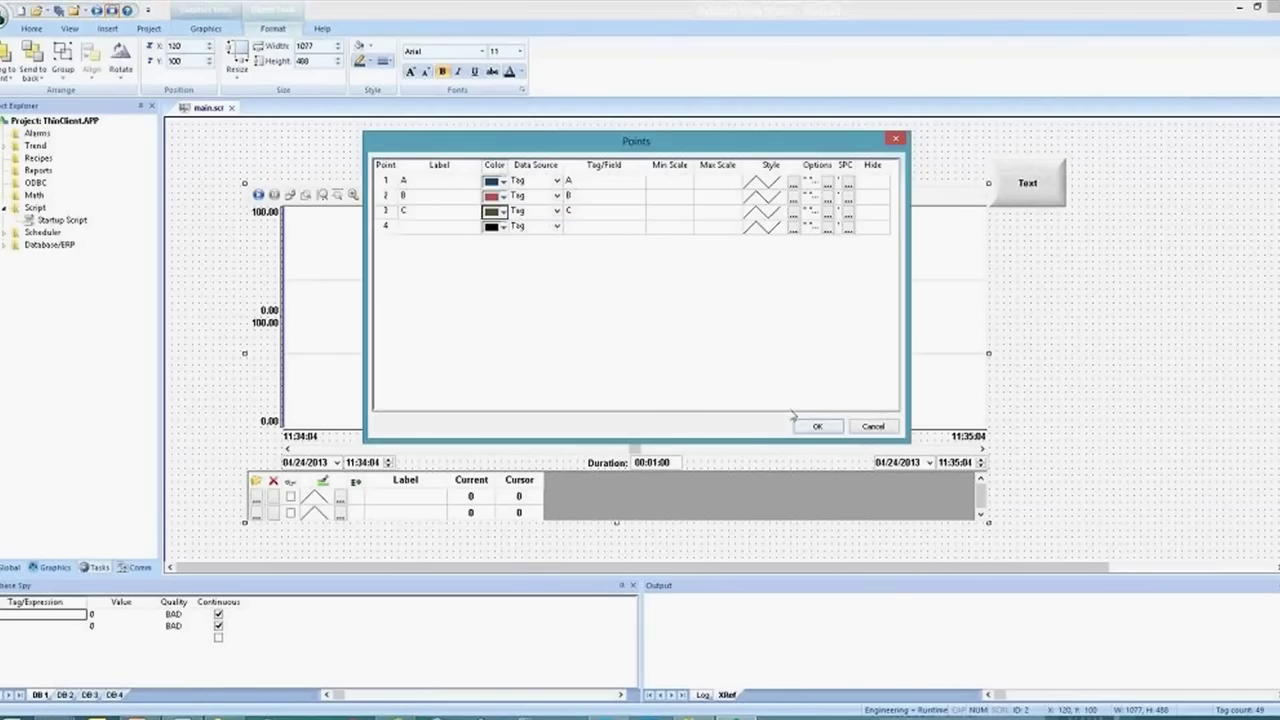
{"action": "left_click", "coordinate": [817, 426]}
{"action": "left_click", "coordinate": [96, 12]}
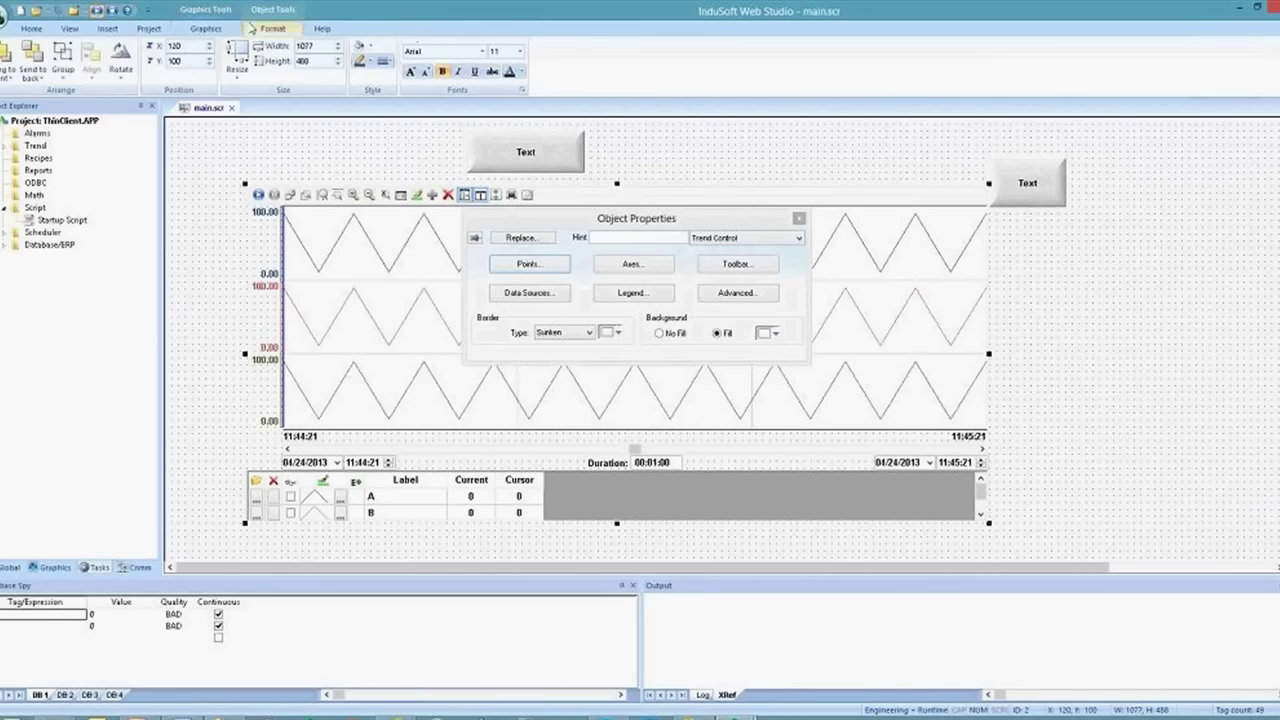
Place a slider from the system symbols library to the right of the trend chart
{"action": "left_click", "coordinate": [206, 28]}
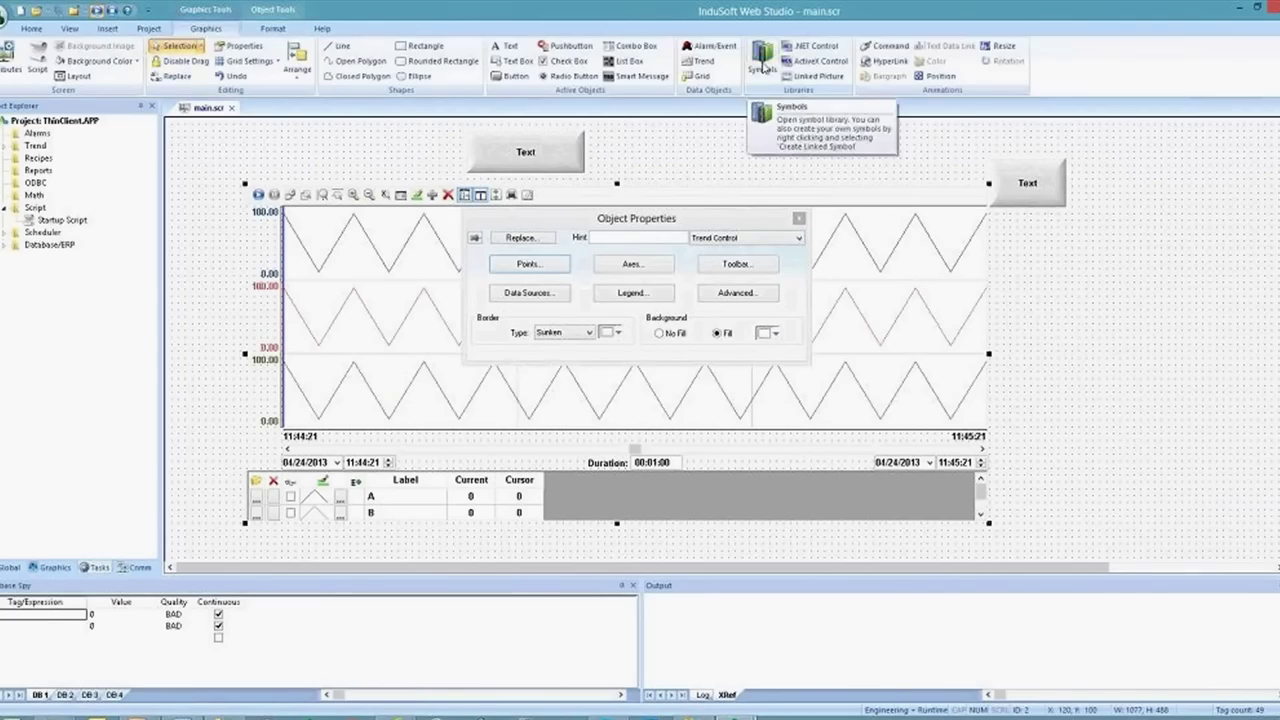
{"action": "left_click", "coordinate": [760, 66]}
{"action": "left_click", "coordinate": [174, 146]}
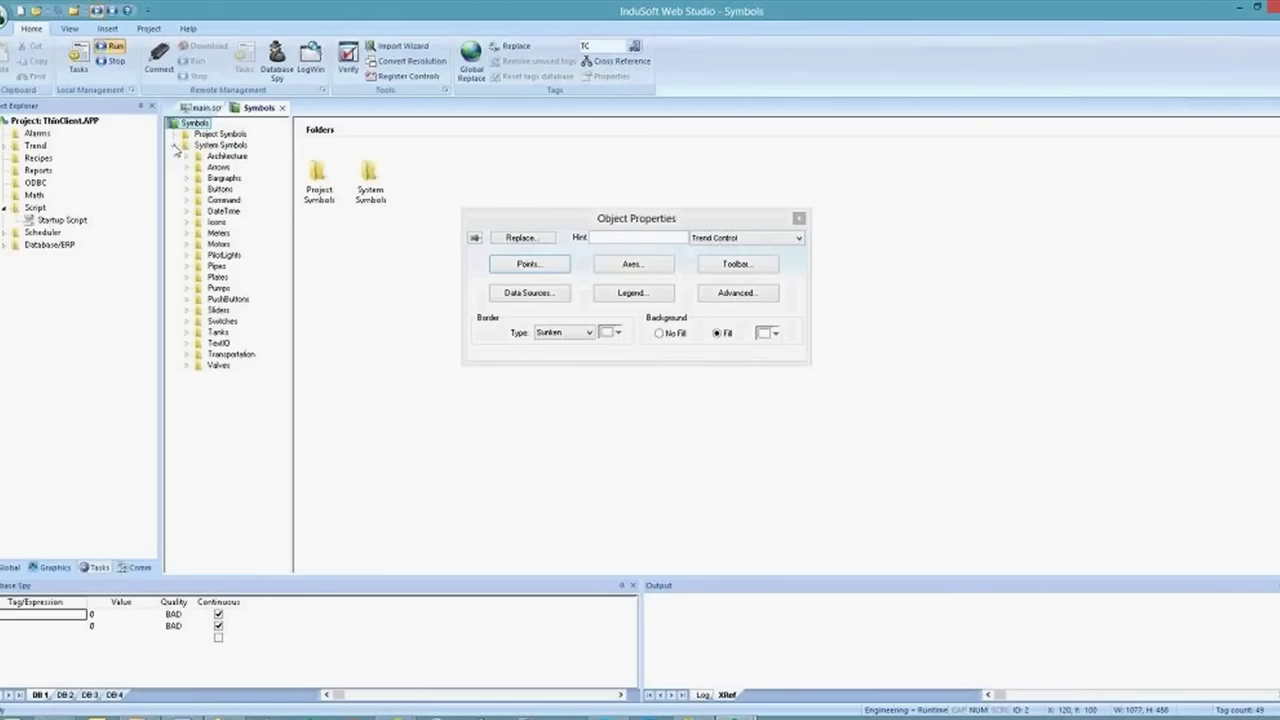
{"action": "left_click", "coordinate": [216, 310]}
{"action": "double_click", "coordinate": [352, 210]}
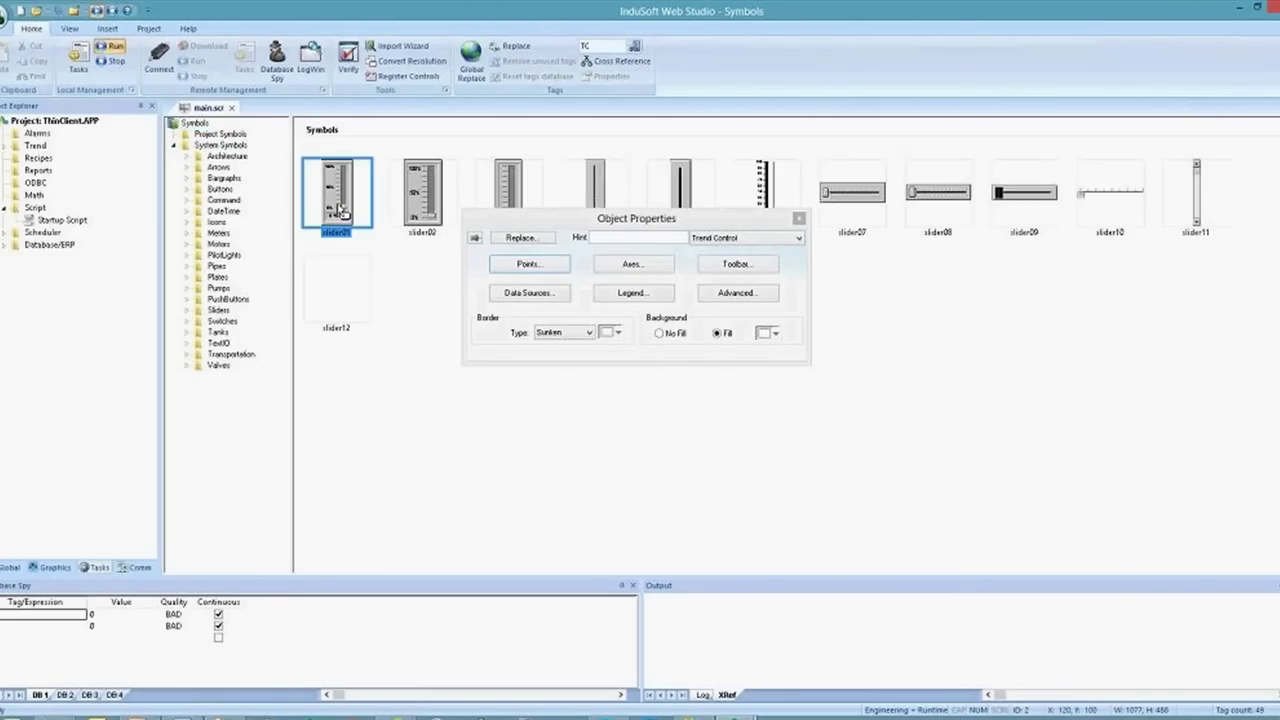
{"action": "left_click", "coordinate": [1004, 236]}
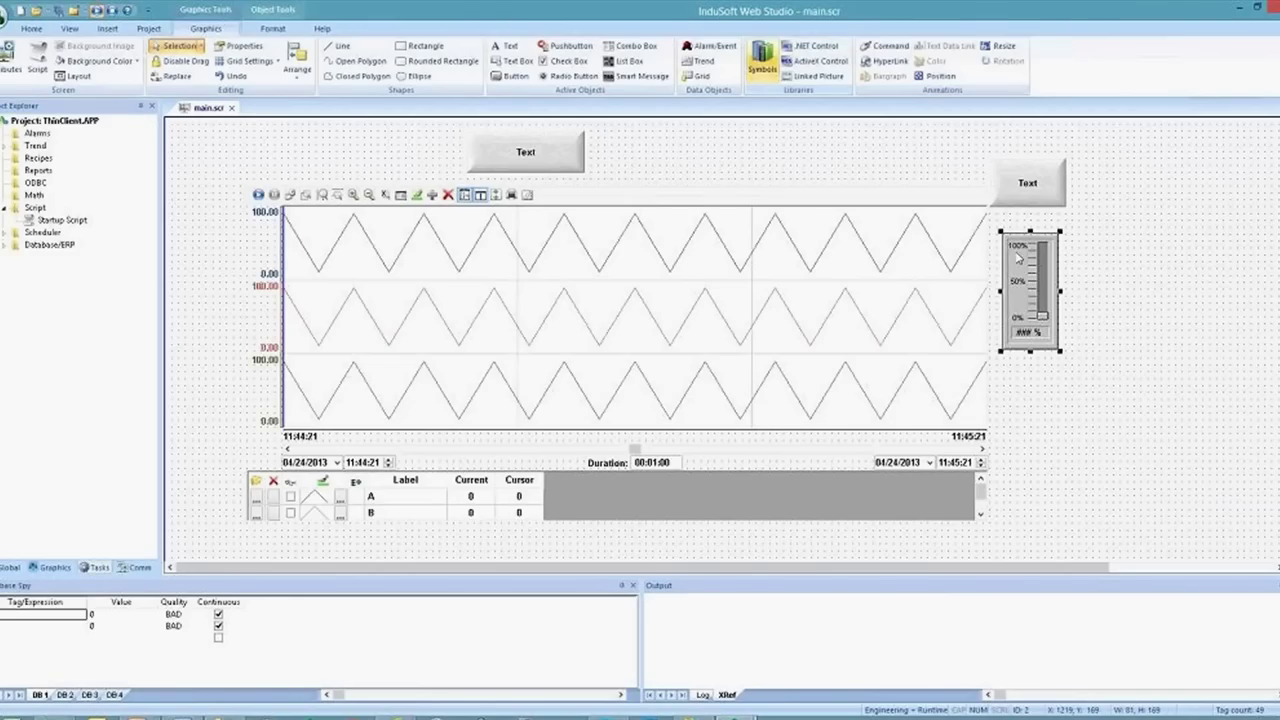
Link the slider to tag A and duplicate it below, linking the copy to tag B
{"action": "double_click", "coordinate": [1018, 258]}
{"action": "left_click", "coordinate": [657, 327]}
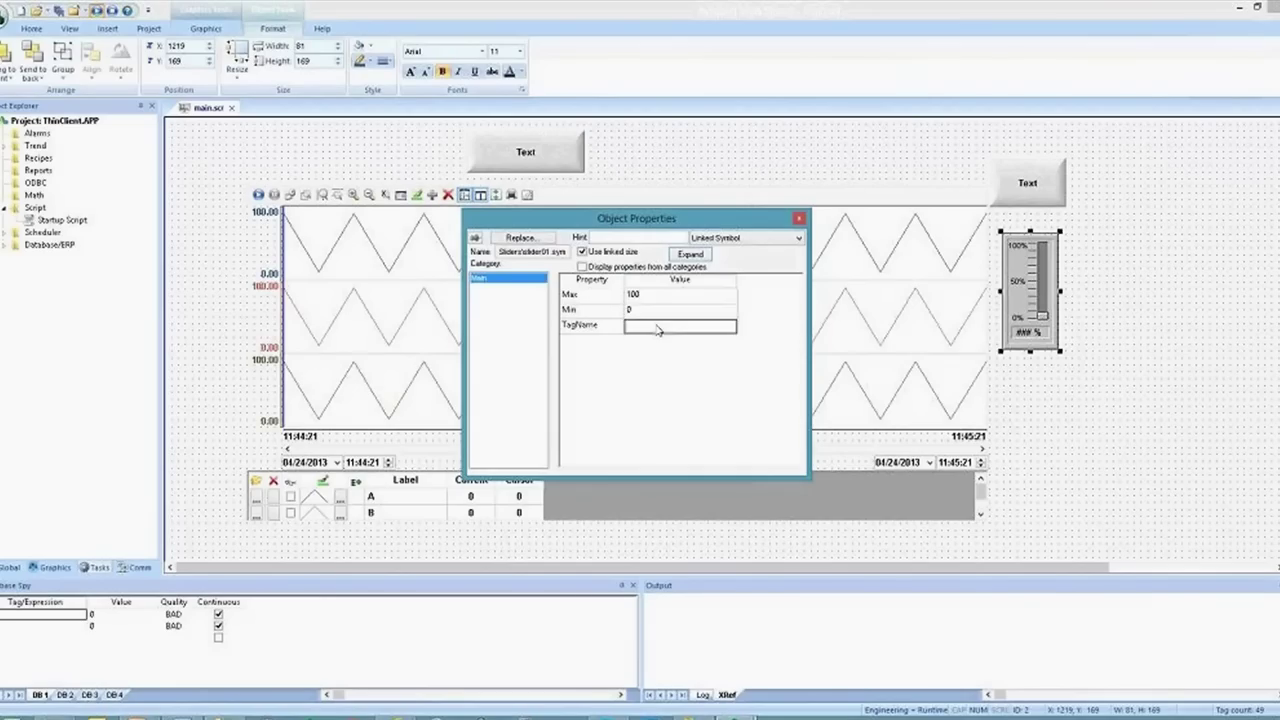
{"action": "left_click", "coordinate": [1016, 280]}
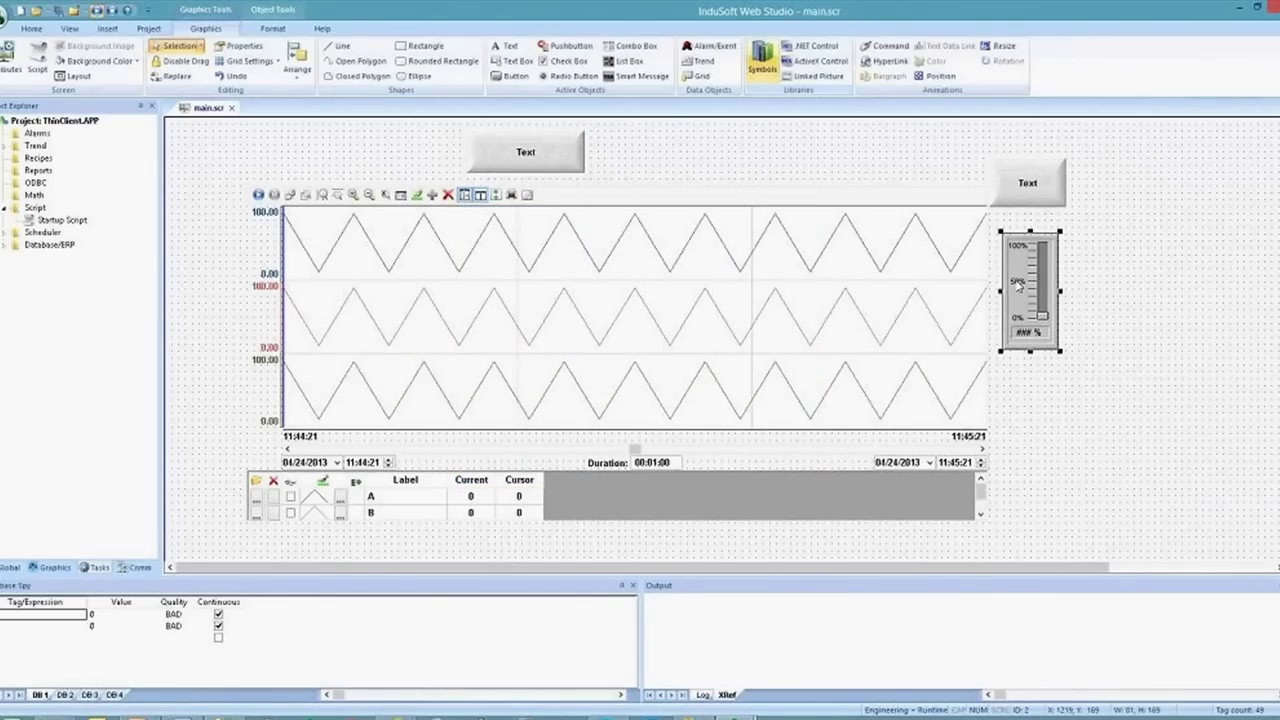
{"action": "left_click_drag", "start_coordinate": [1018, 283], "coordinate": [1022, 414]}
{"action": "double_click", "coordinate": [1022, 414]}
{"action": "left_click", "coordinate": [667, 328]}
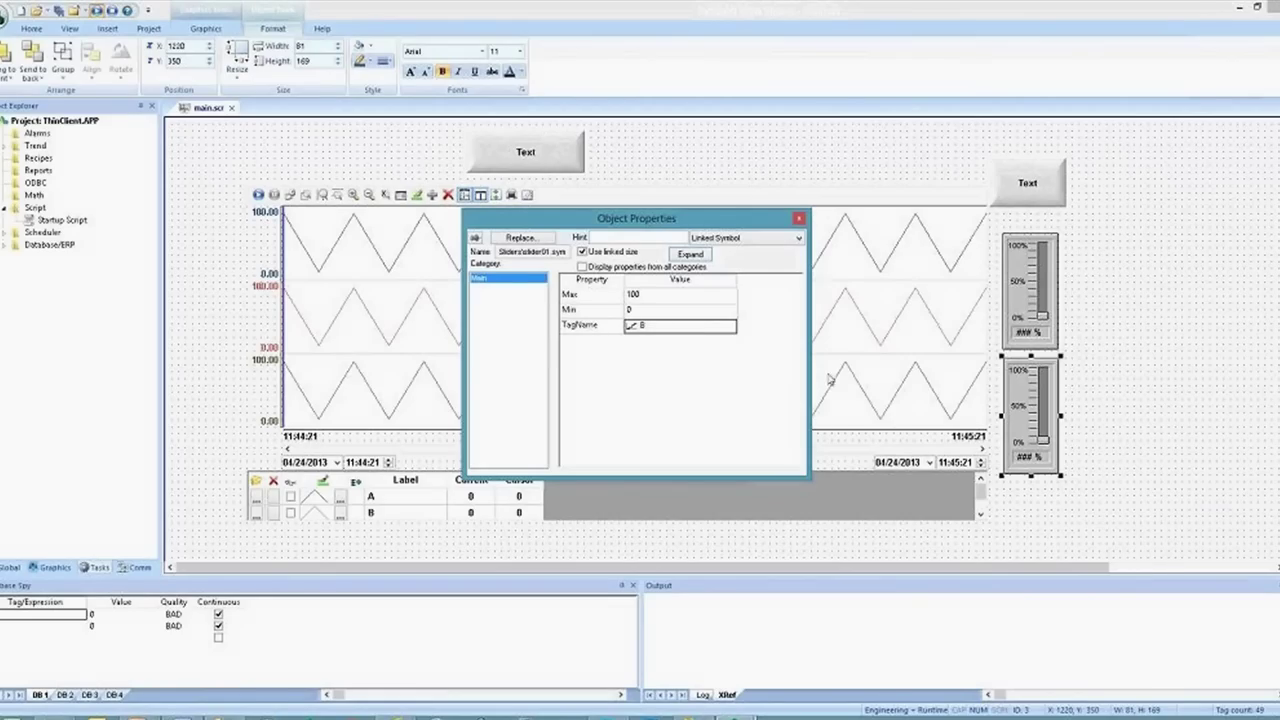
Paste a third slider below the second, set its TagName to C, and run the application
{"action": "left_click", "coordinate": [1035, 492]}
{"action": "key", "text": "ctrl+v"}
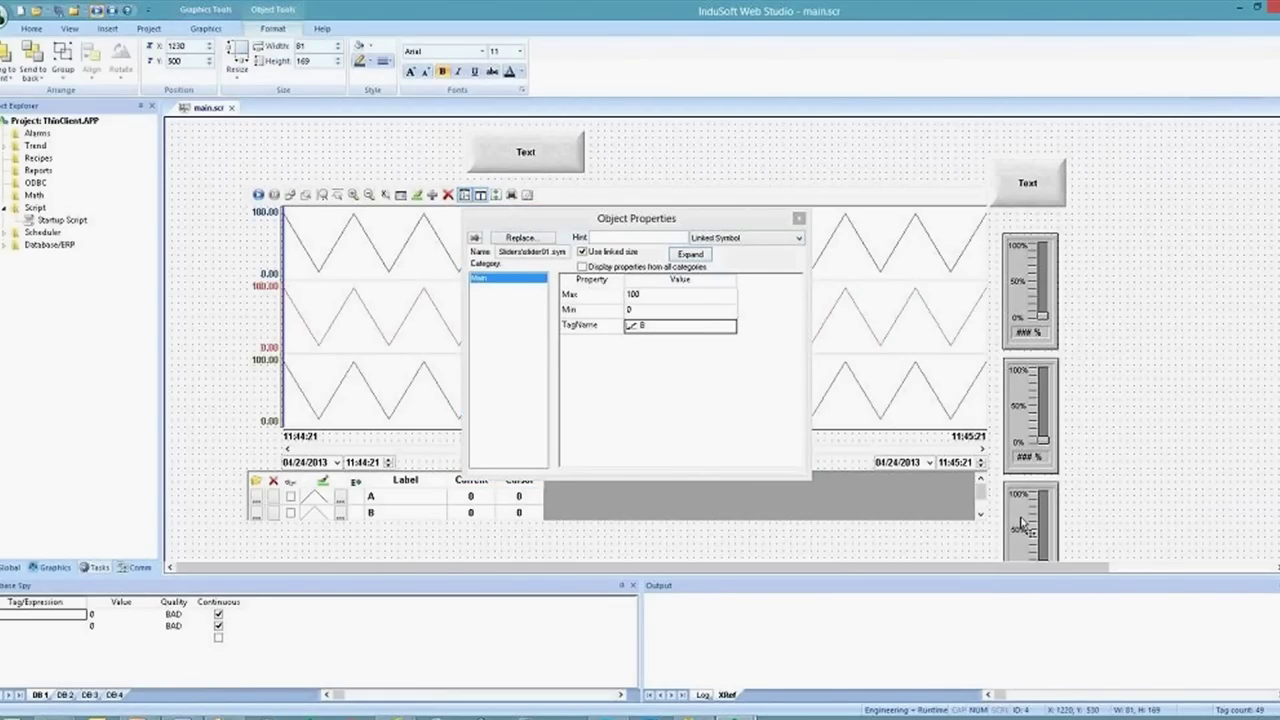
{"action": "left_click", "coordinate": [660, 333]}
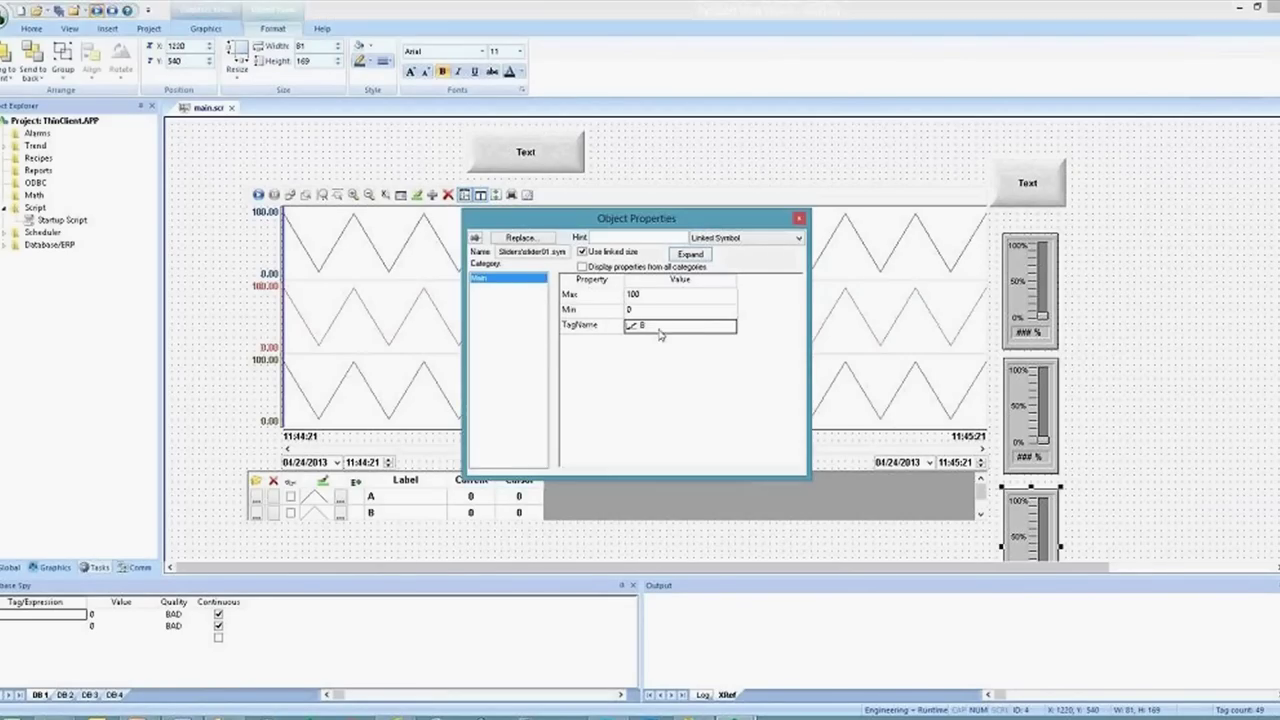
{"action": "type", "text": "C"}
{"action": "left_click", "coordinate": [59, 12]}
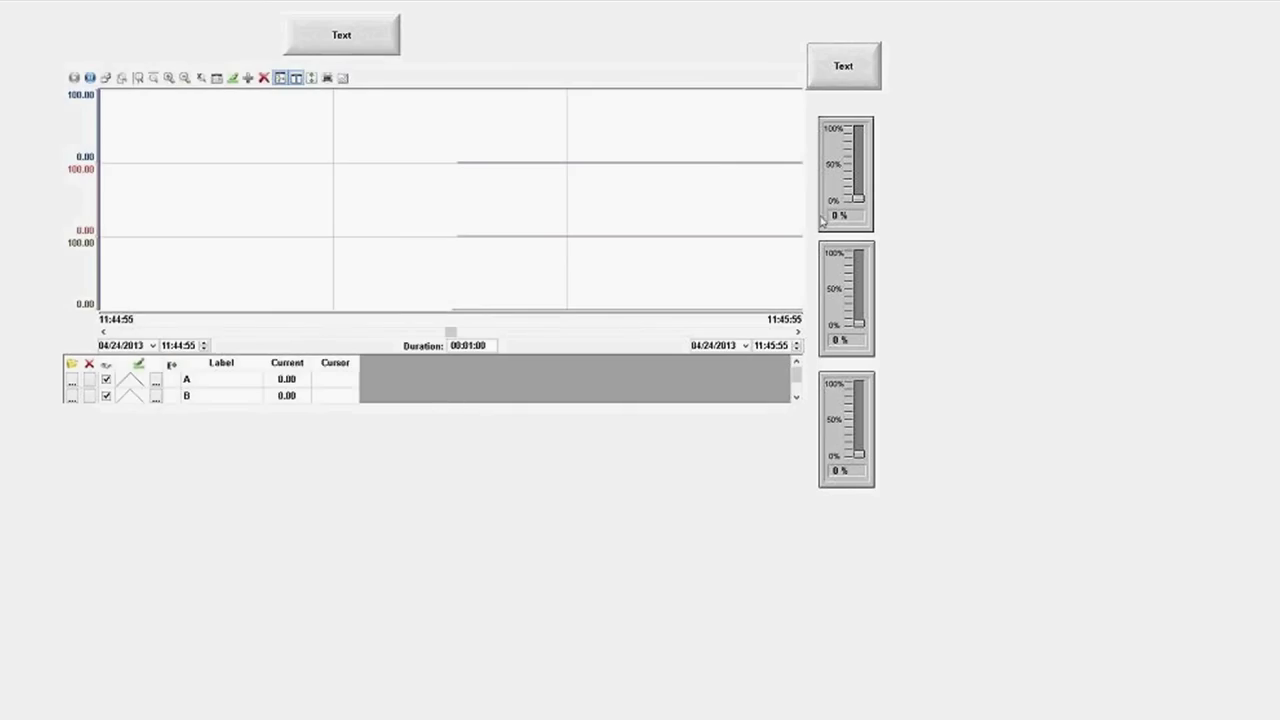
Raise the three runtime sliders to about 33%, 30% and 52% to drive tags A, B, C
{"action": "mouse_move", "coordinate": [858, 199]}
{"action": "left_mouse_down"}
{"action": "mouse_move", "coordinate": [858, 150]}
{"action": "mouse_move", "coordinate": [858, 176]}
{"action": "left_mouse_up"}
{"action": "mouse_move", "coordinate": [861, 333]}
{"action": "left_mouse_down"}
{"action": "mouse_move", "coordinate": [858, 290]}
{"action": "mouse_move", "coordinate": [859, 312]}
{"action": "left_mouse_up"}
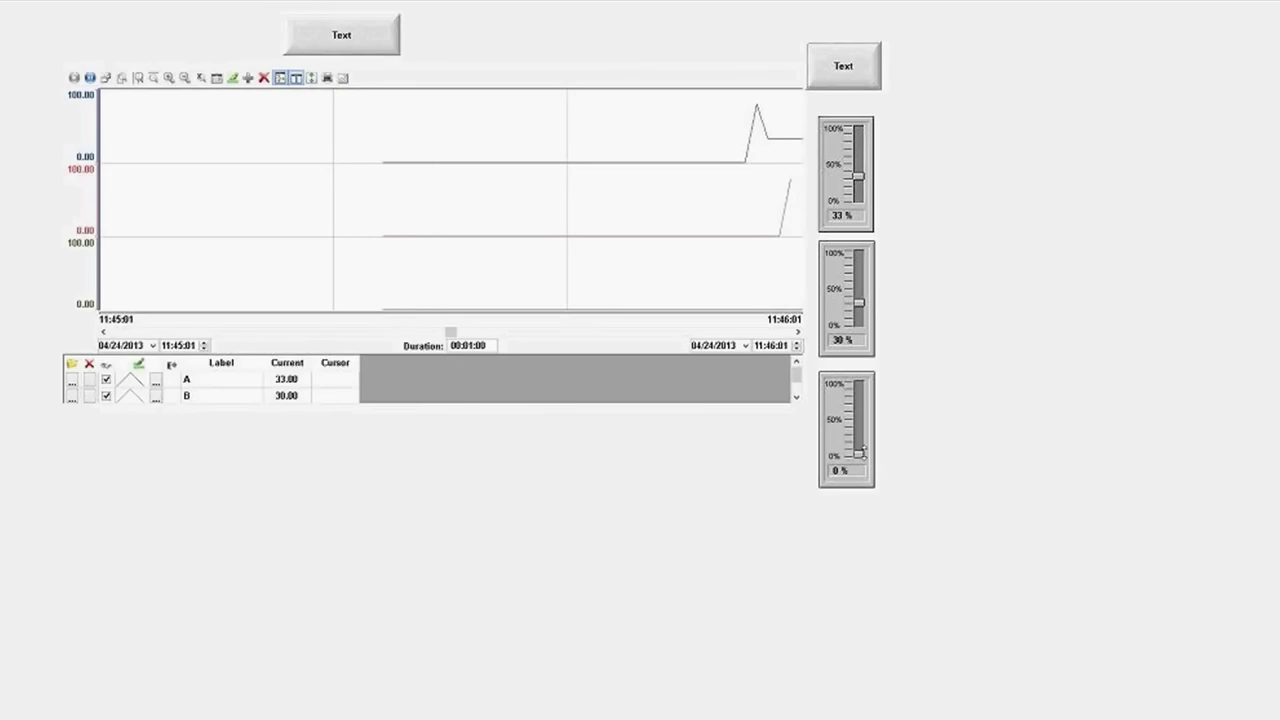
{"action": "left_click_drag", "start_coordinate": [859, 454], "coordinate": [860, 398]}
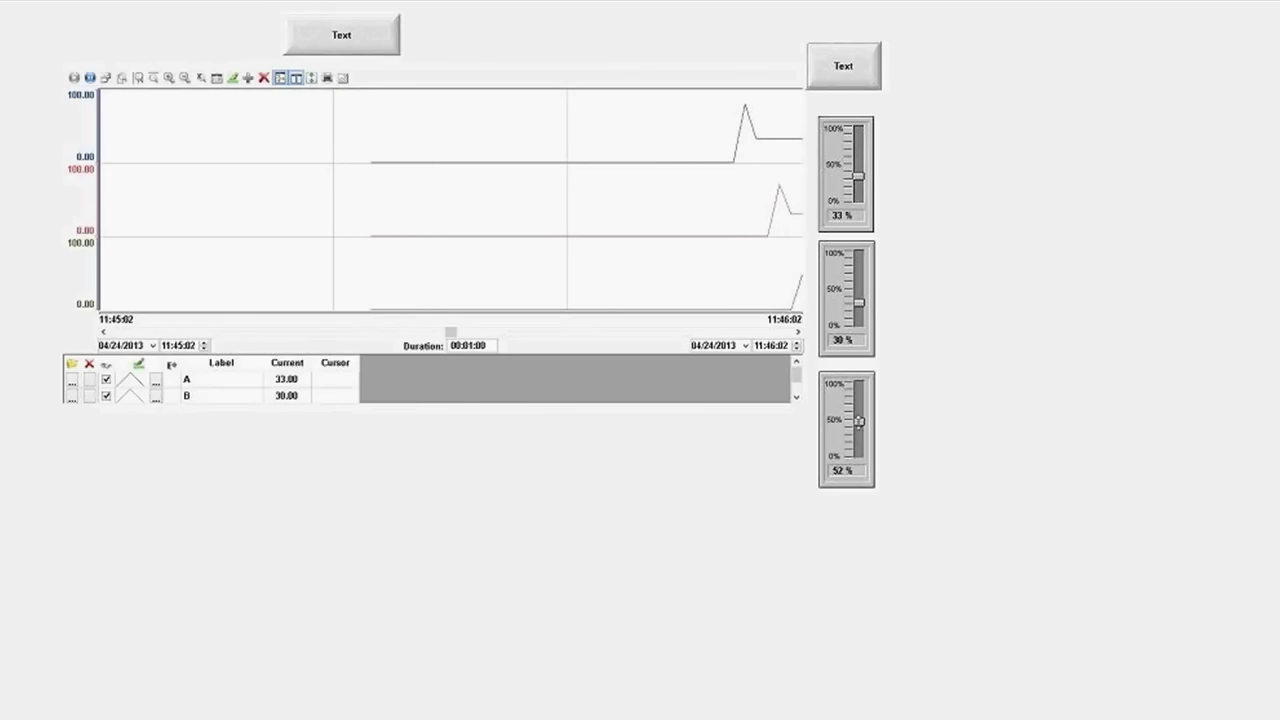
{"action": "key", "text": "alt+Tab"}
{"action": "key", "text": "alt+Tab"}
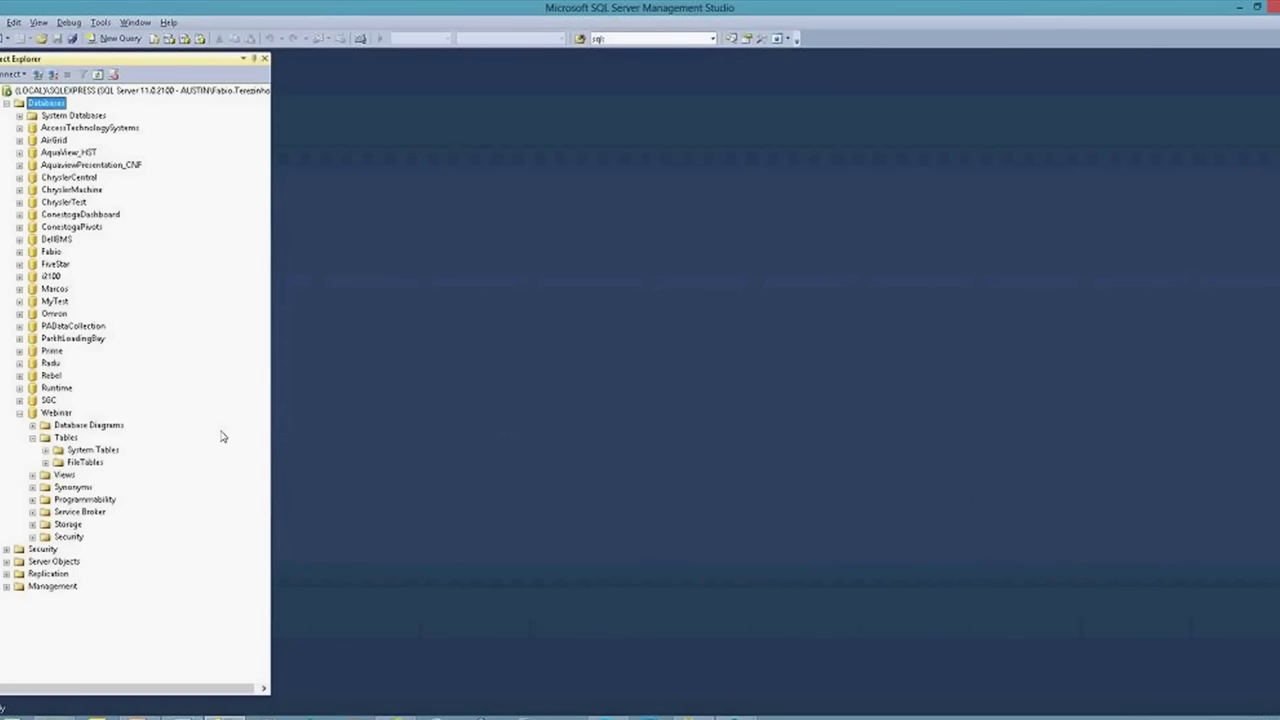
Query the top 1000 rows of Webinar's dbo.TREND001, jump to the last row and widen columns A and B
{"action": "left_click", "coordinate": [54, 413]}
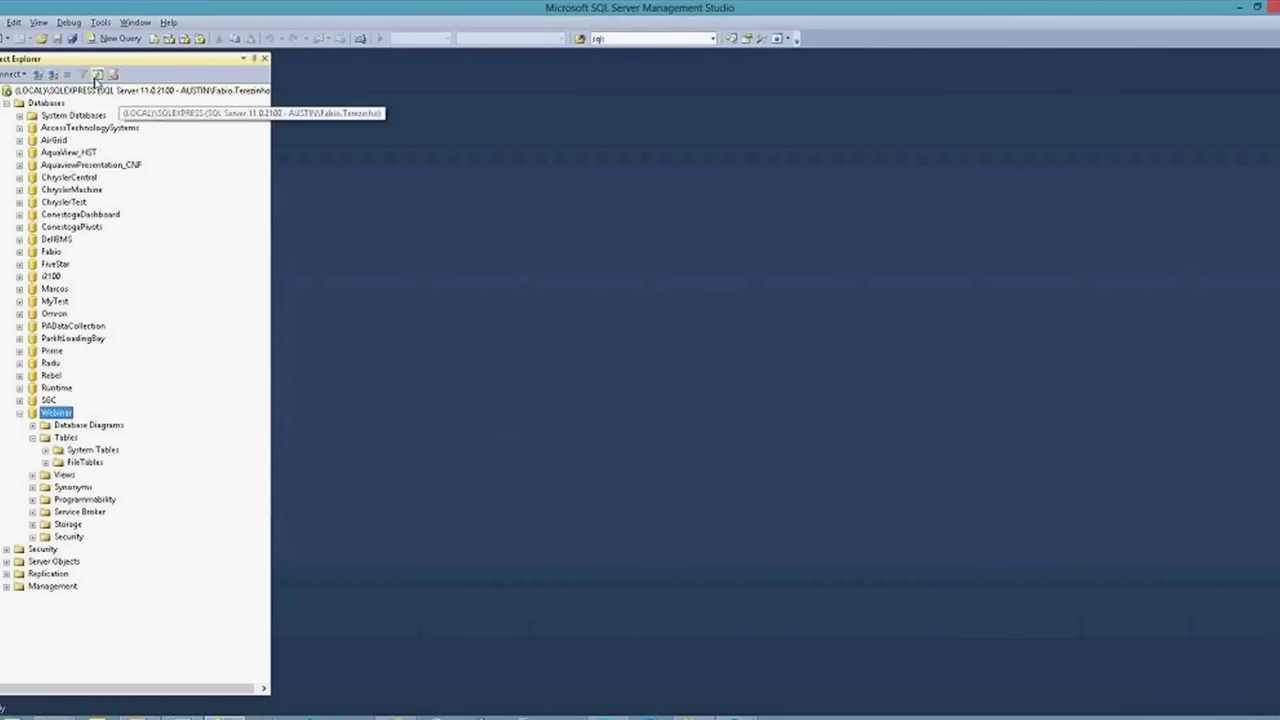
{"action": "left_click", "coordinate": [32, 437]}
{"action": "double_click", "coordinate": [65, 439]}
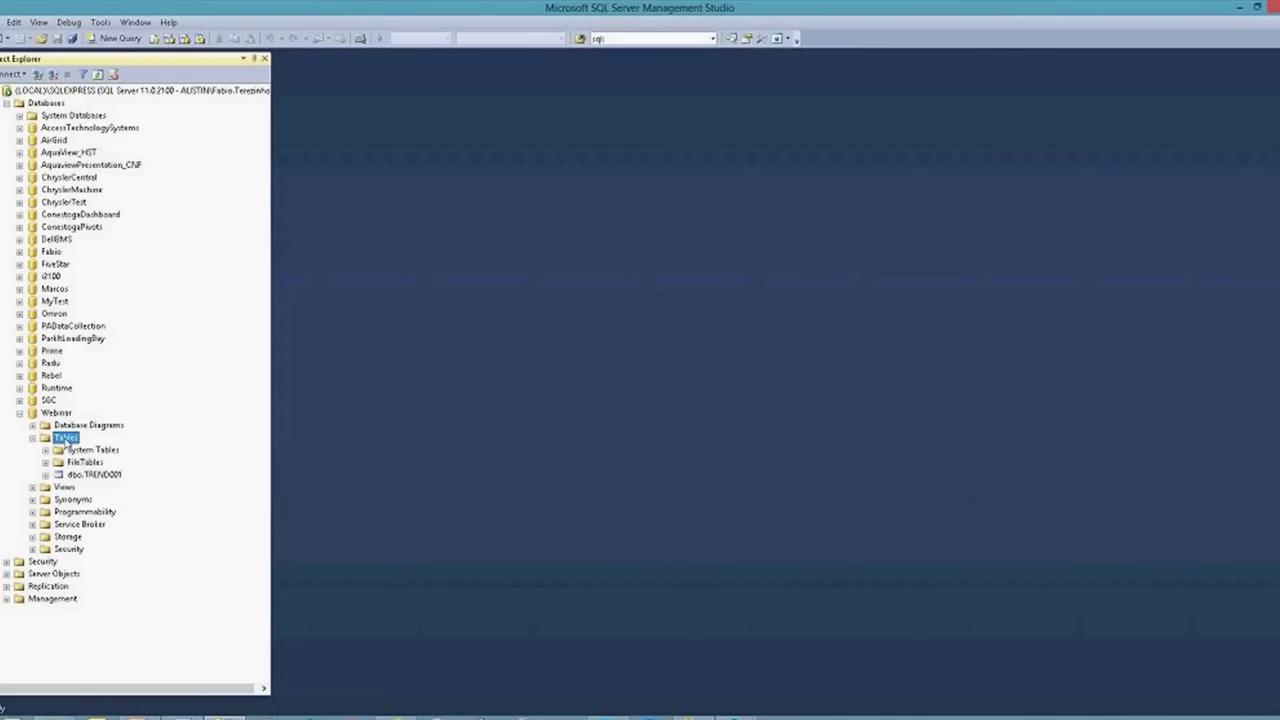
{"action": "left_click", "coordinate": [83, 476]}
{"action": "right_click", "coordinate": [83, 481]}
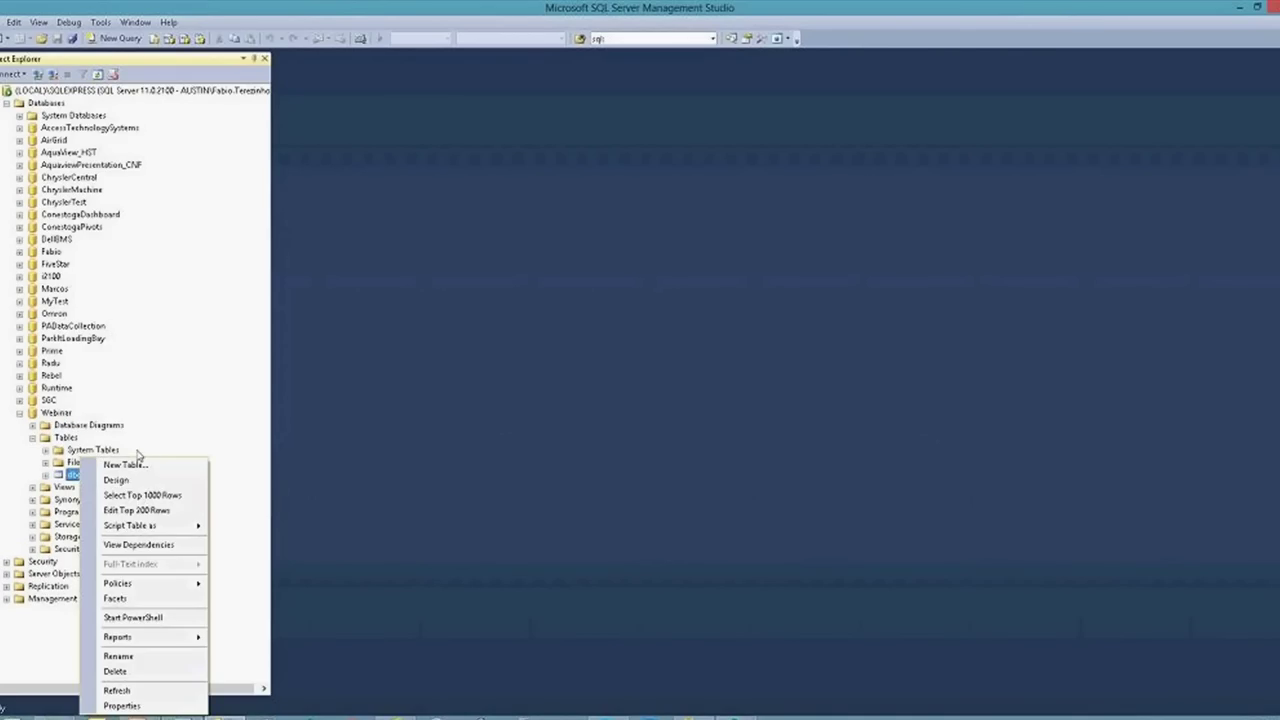
{"action": "left_click", "coordinate": [141, 495]}
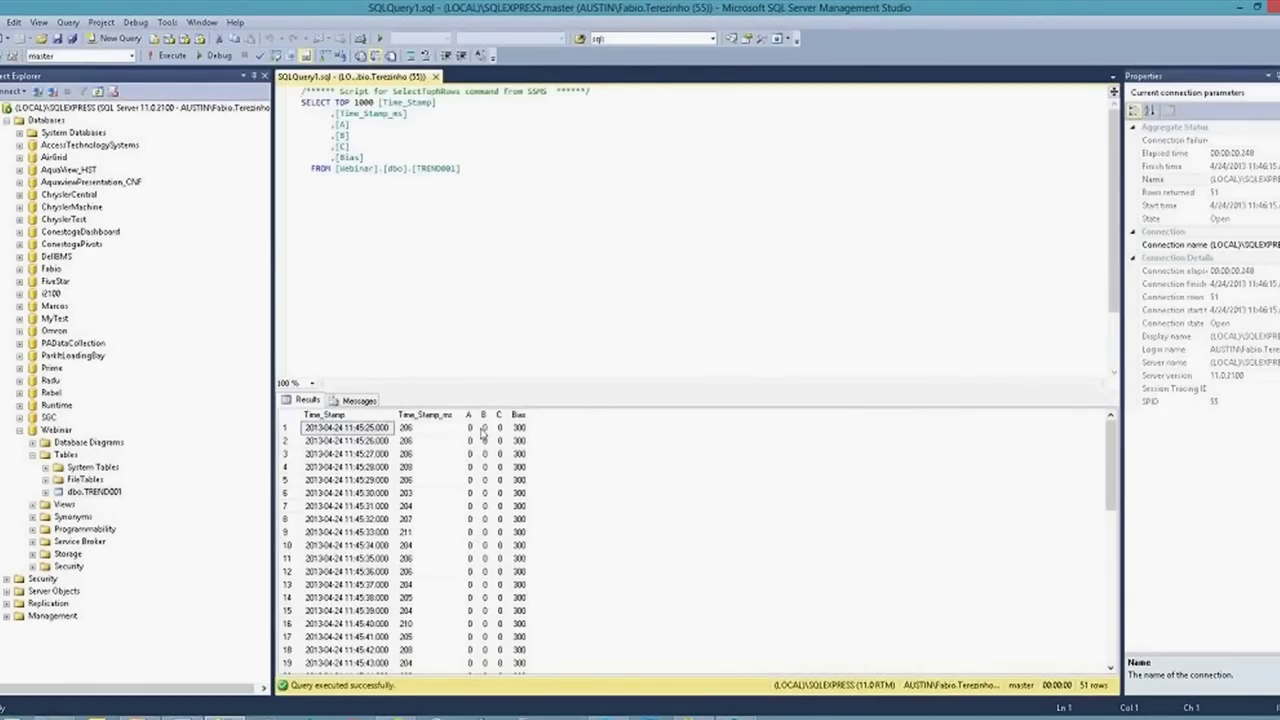
{"action": "left_click", "coordinate": [481, 429]}
{"action": "key", "text": "ctrl+Down"}
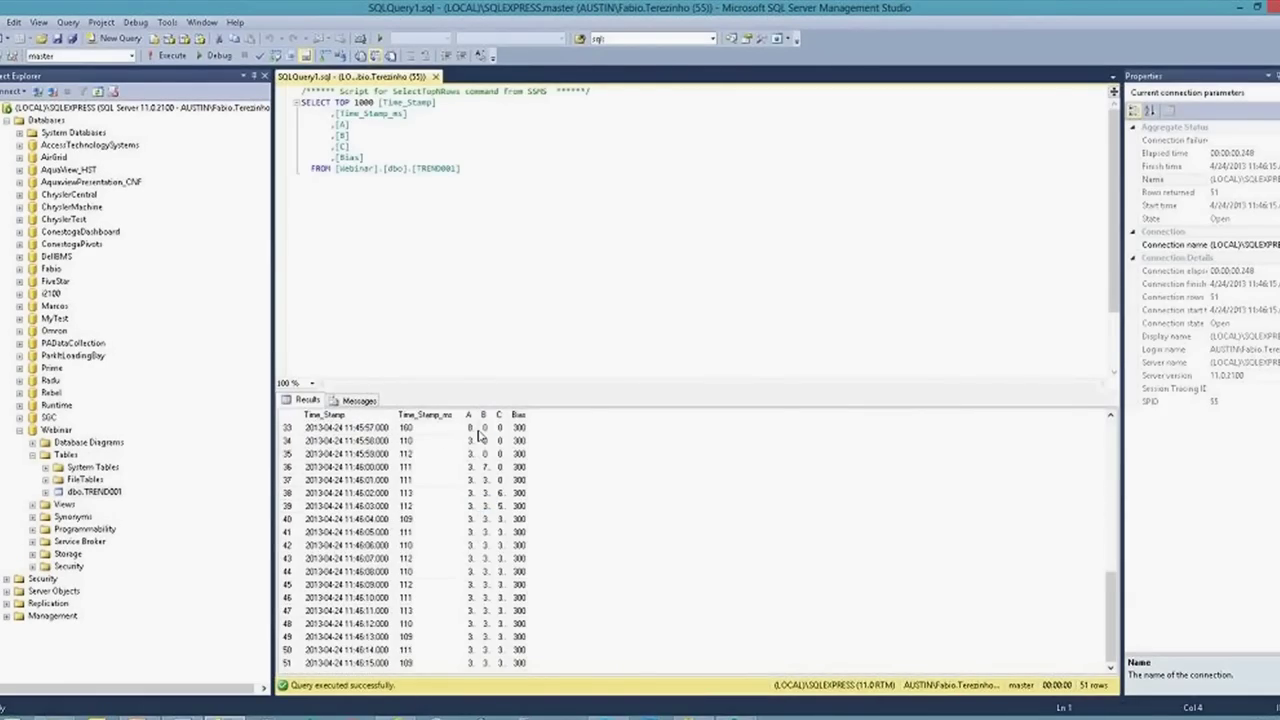
{"action": "left_click_drag", "start_coordinate": [481, 414], "coordinate": [573, 414]}
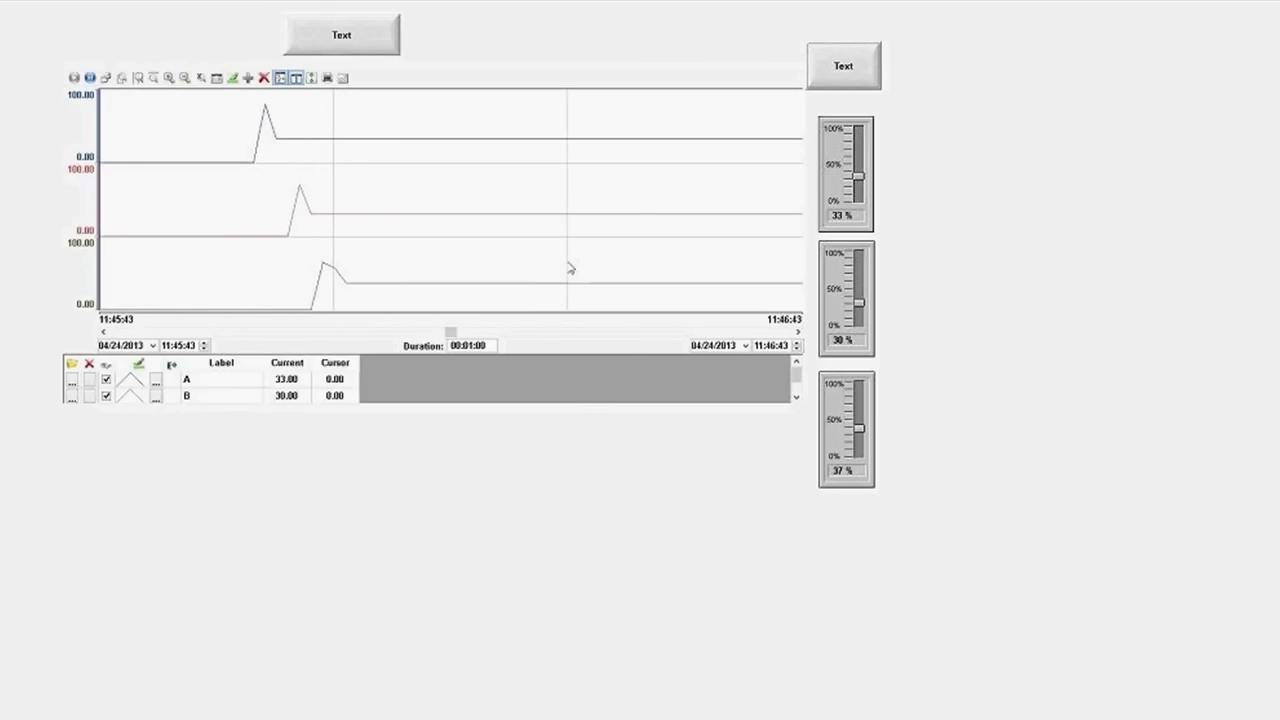
Review the TREND001 query results in SQL Server Management Studio, then return to InduSoft Web Studio
{"action": "key", "text": "alt+Tab"}
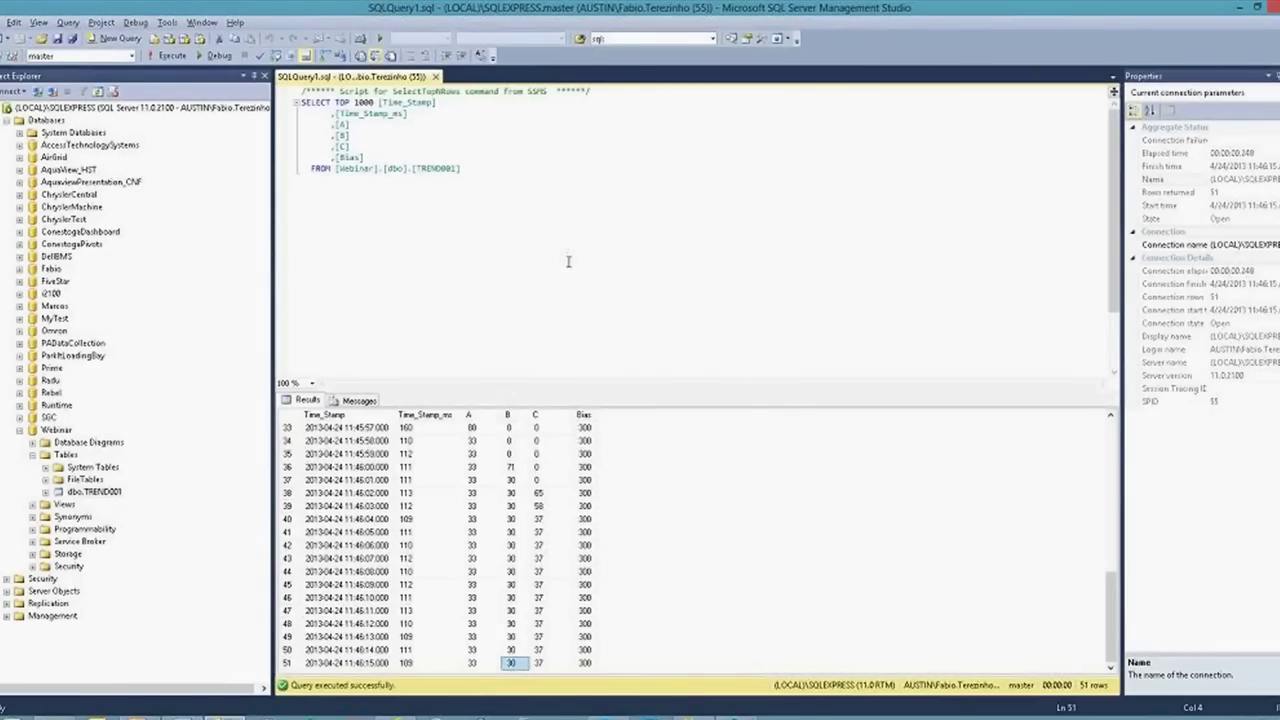
{"action": "key", "text": "alt+Tab"}
{"action": "key", "text": "alt+Tab"}
{"action": "key", "text": "alt+Tab"}
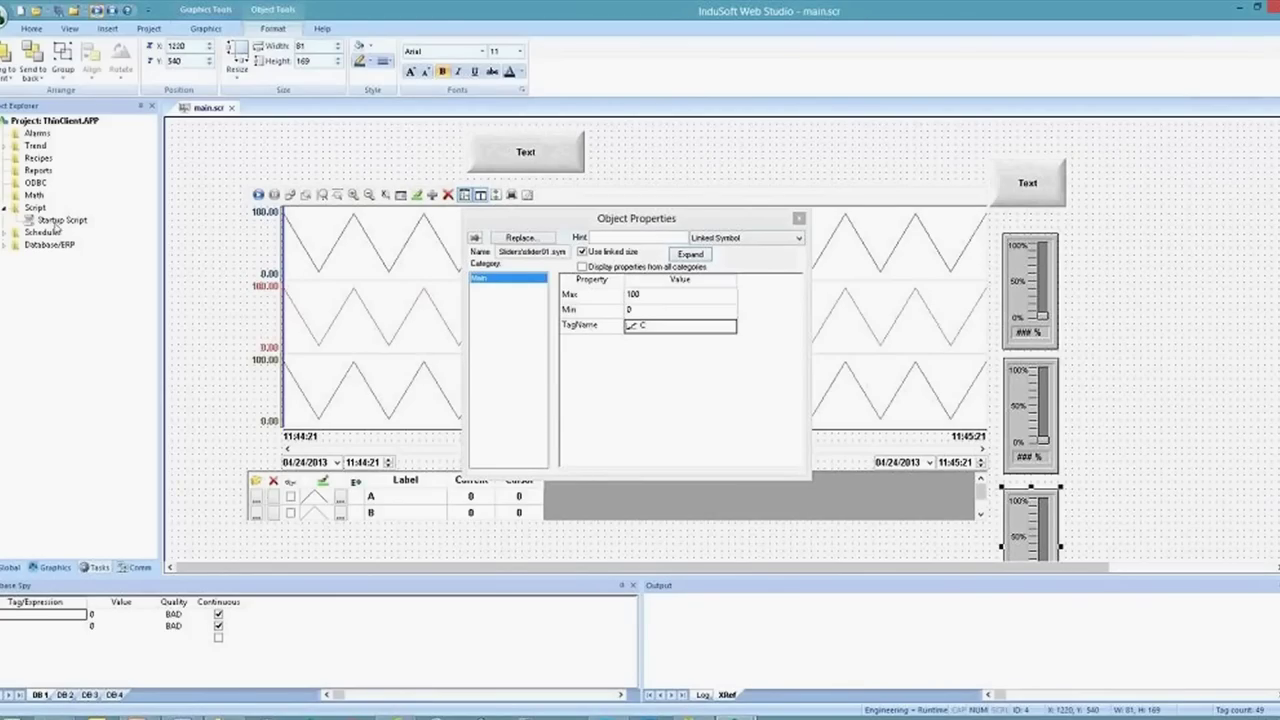
Open the TREND001 worksheet under Trend and enter tag C in the third Tag Name row
{"action": "double_click", "coordinate": [10, 147]}
{"action": "double_click", "coordinate": [40, 158]}
{"action": "left_click", "coordinate": [255, 275]}
{"action": "type", "text": "C"}
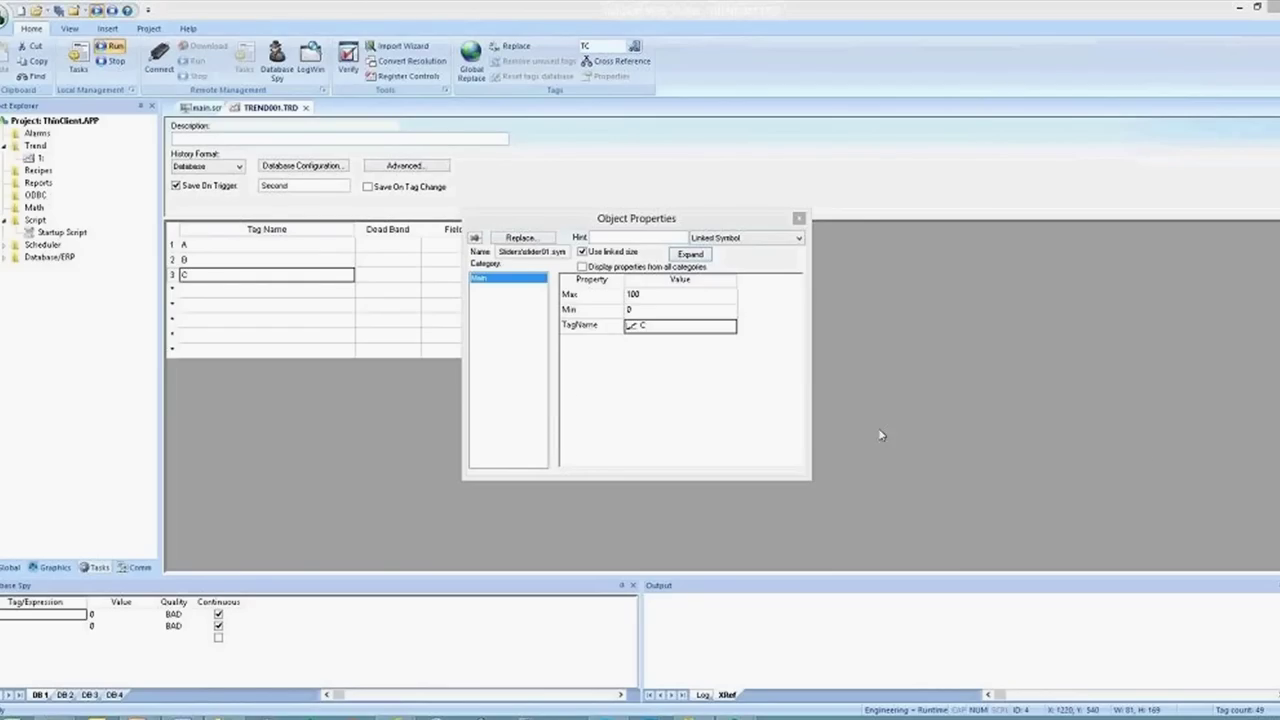
Select the A and B tag rows in the trend sheet, then expand Database/ERP in Project Explorer
{"action": "left_click_drag", "start_coordinate": [305, 262], "coordinate": [285, 251]}
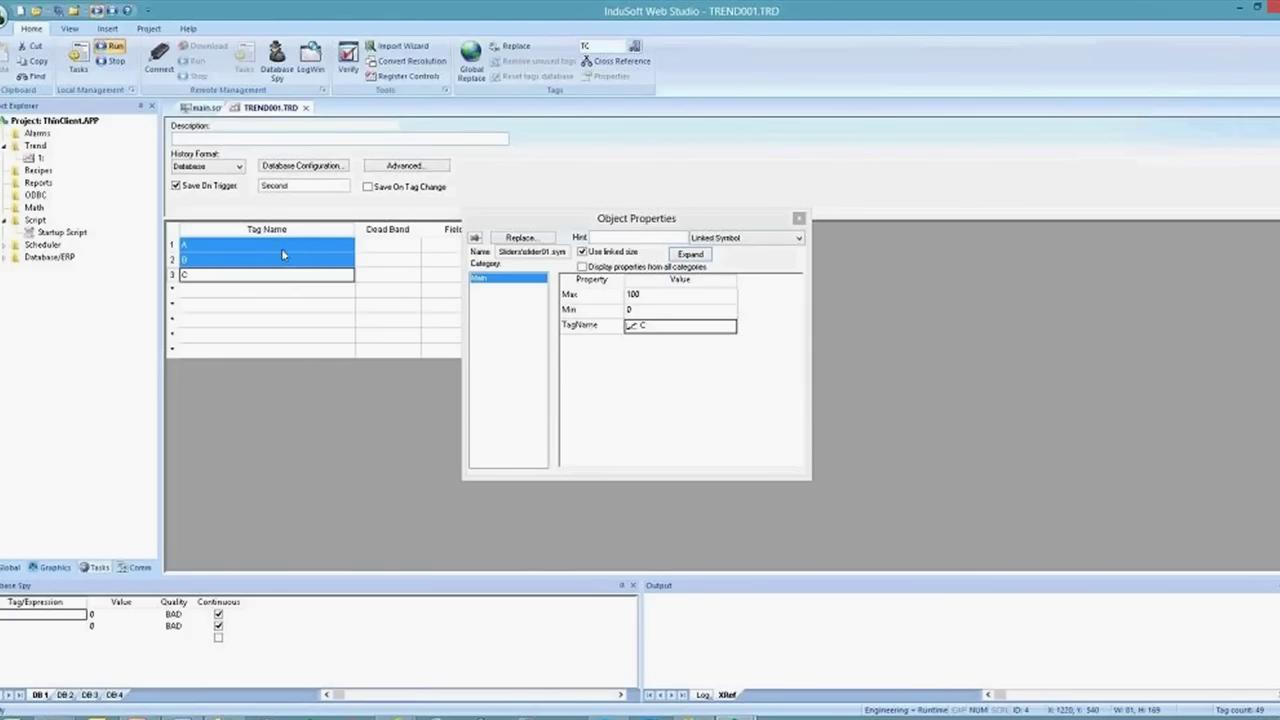
{"action": "left_click", "coordinate": [283, 255]}
{"action": "left_click", "coordinate": [270, 247]}
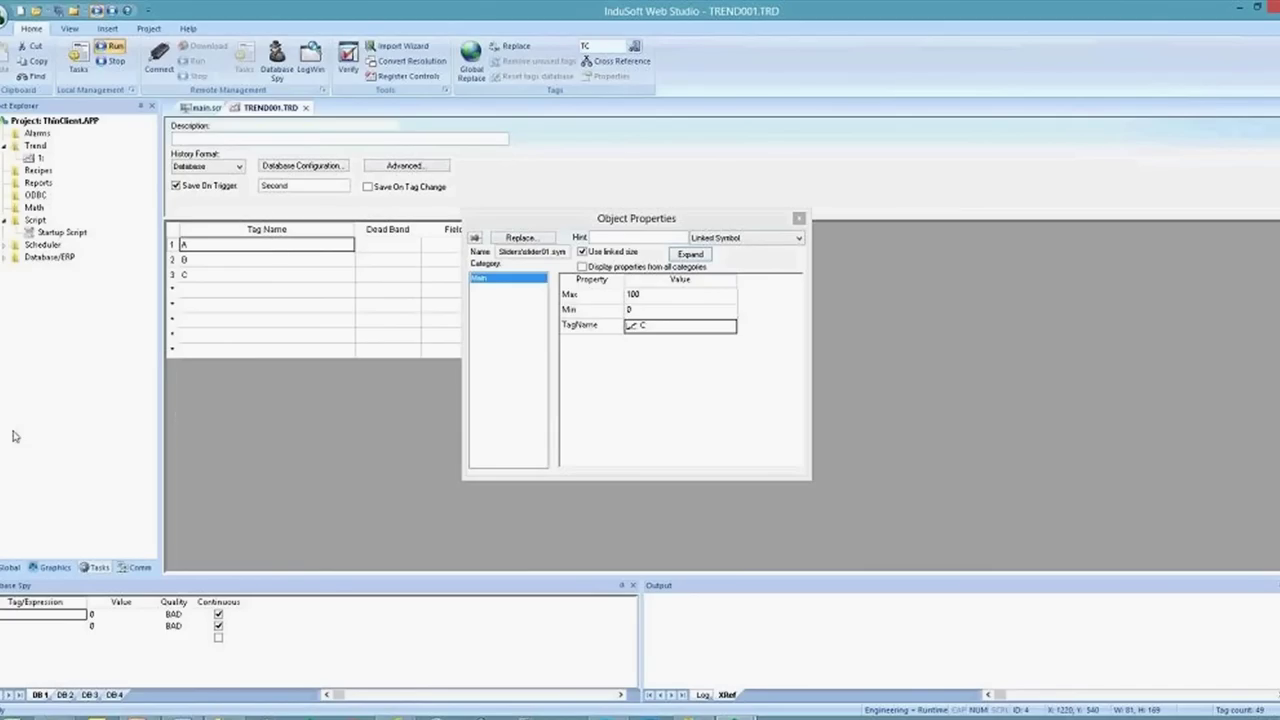
{"action": "left_click", "coordinate": [14, 258]}
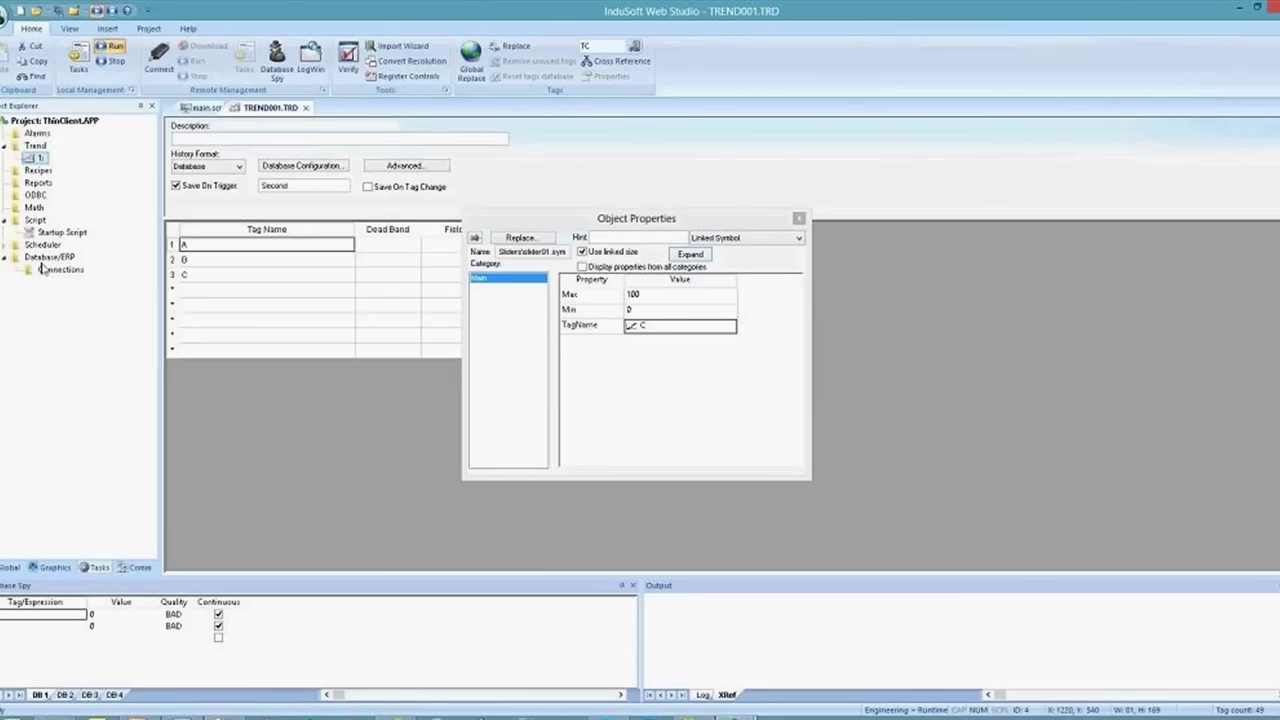
{"action": "key", "text": "super+r"}
{"action": "type", "text": "cmd"}
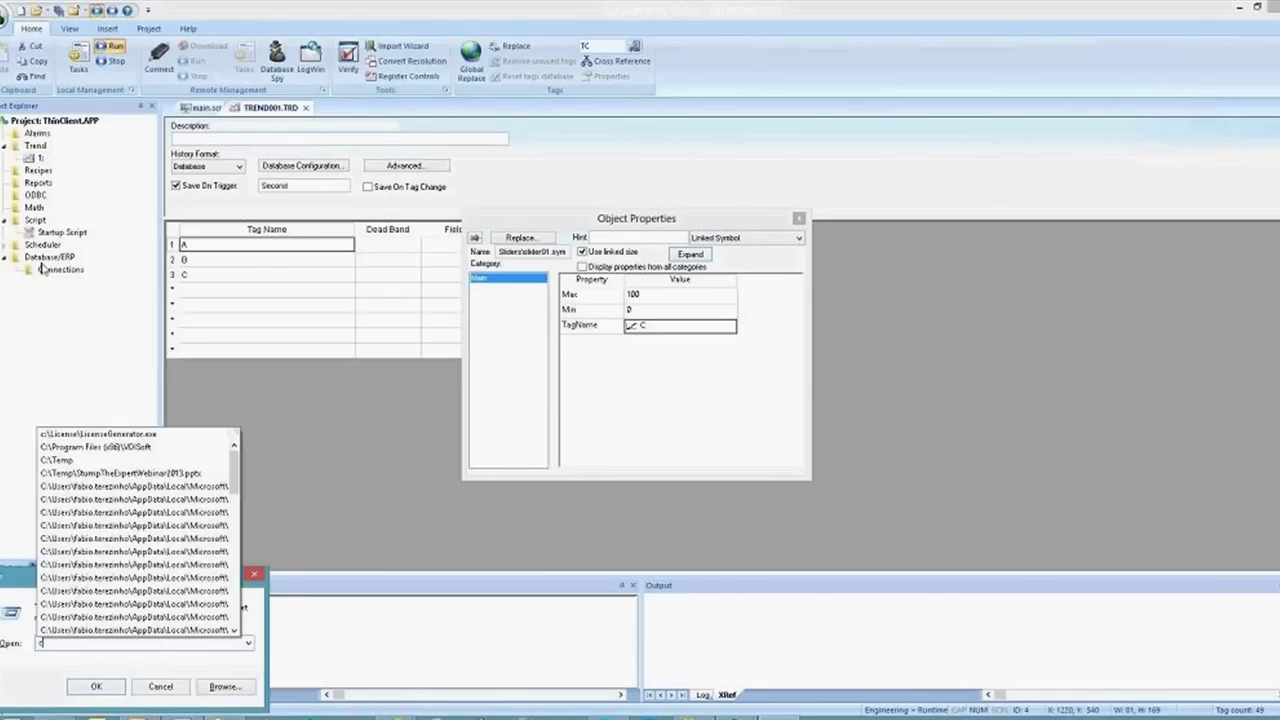
{"action": "key", "text": "Return"}
{"action": "type", "text": "2"}
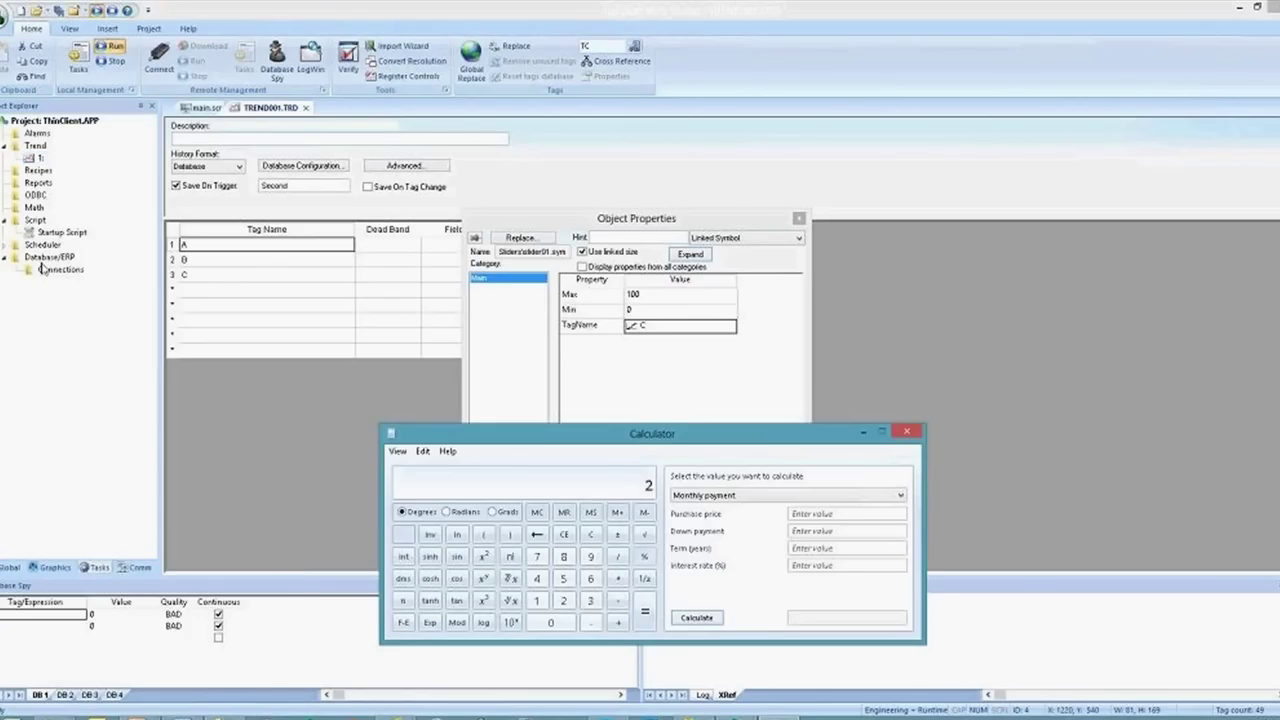
{"action": "type", "text": "55 * 140"}
{"action": "key", "text": "Return"}
{"action": "left_click", "coordinate": [905, 432]}
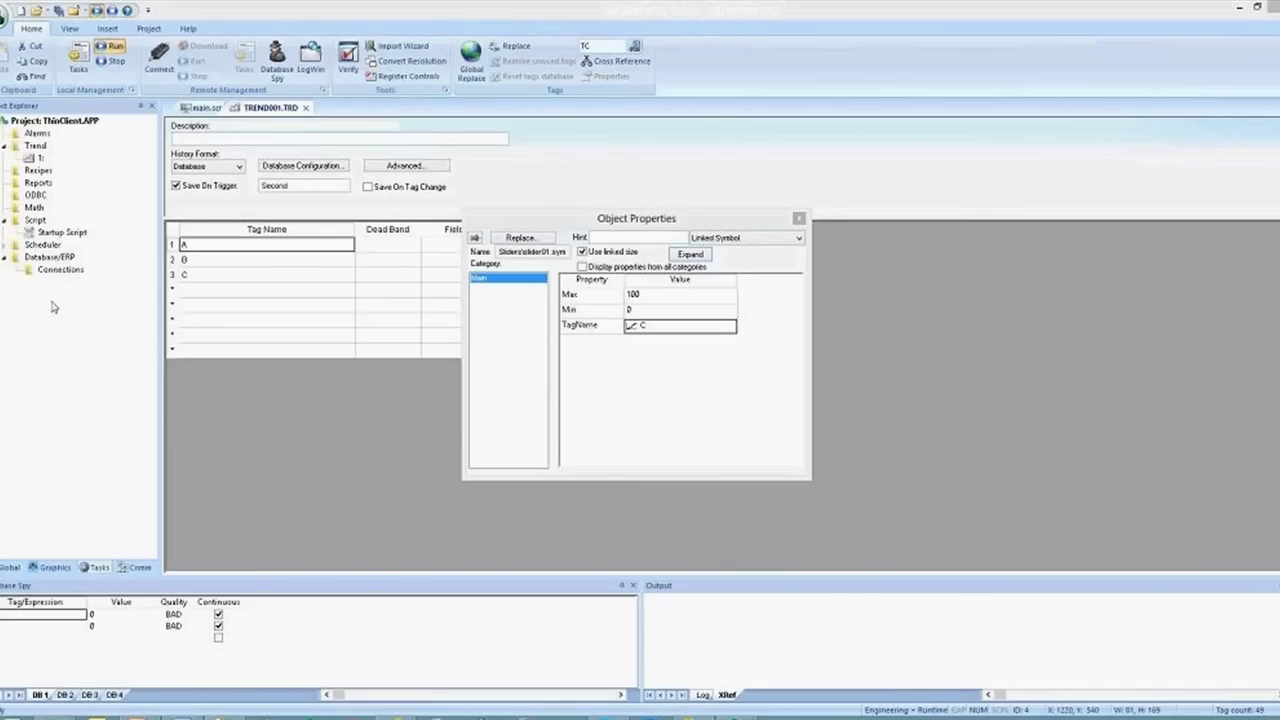
{"action": "right_click", "coordinate": [33, 258]}
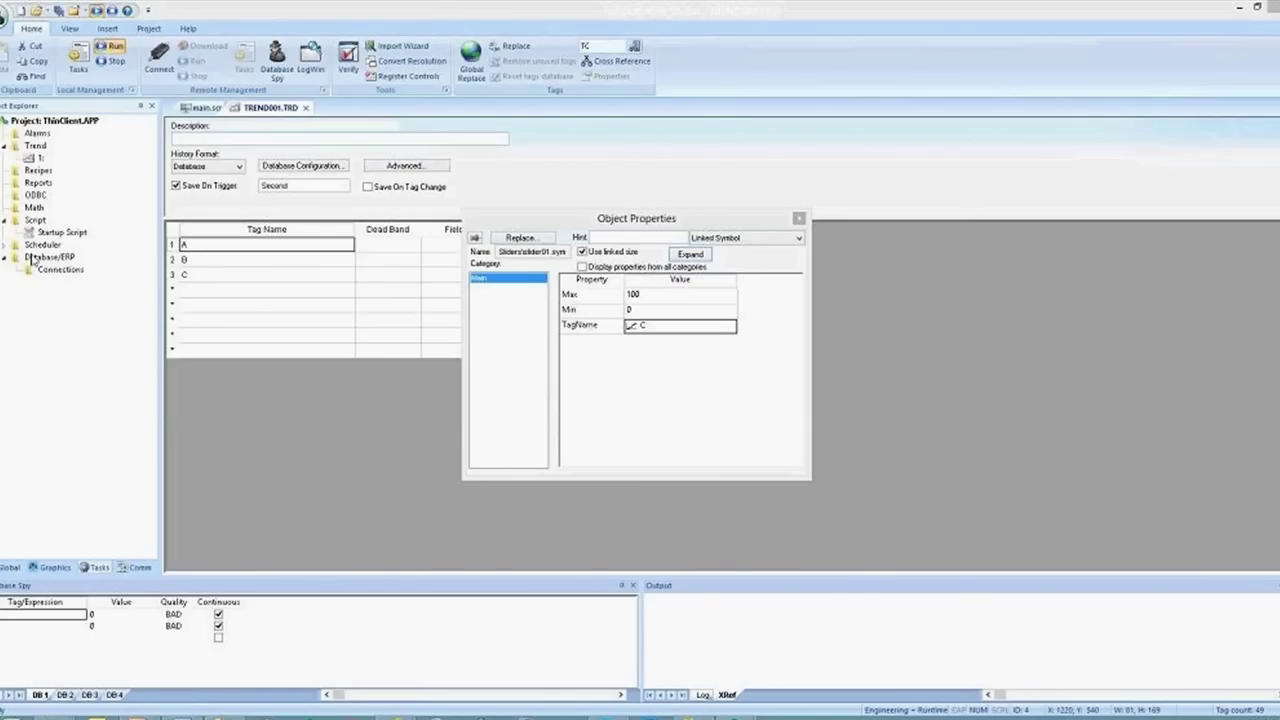
{"action": "left_click", "coordinate": [55, 264]}
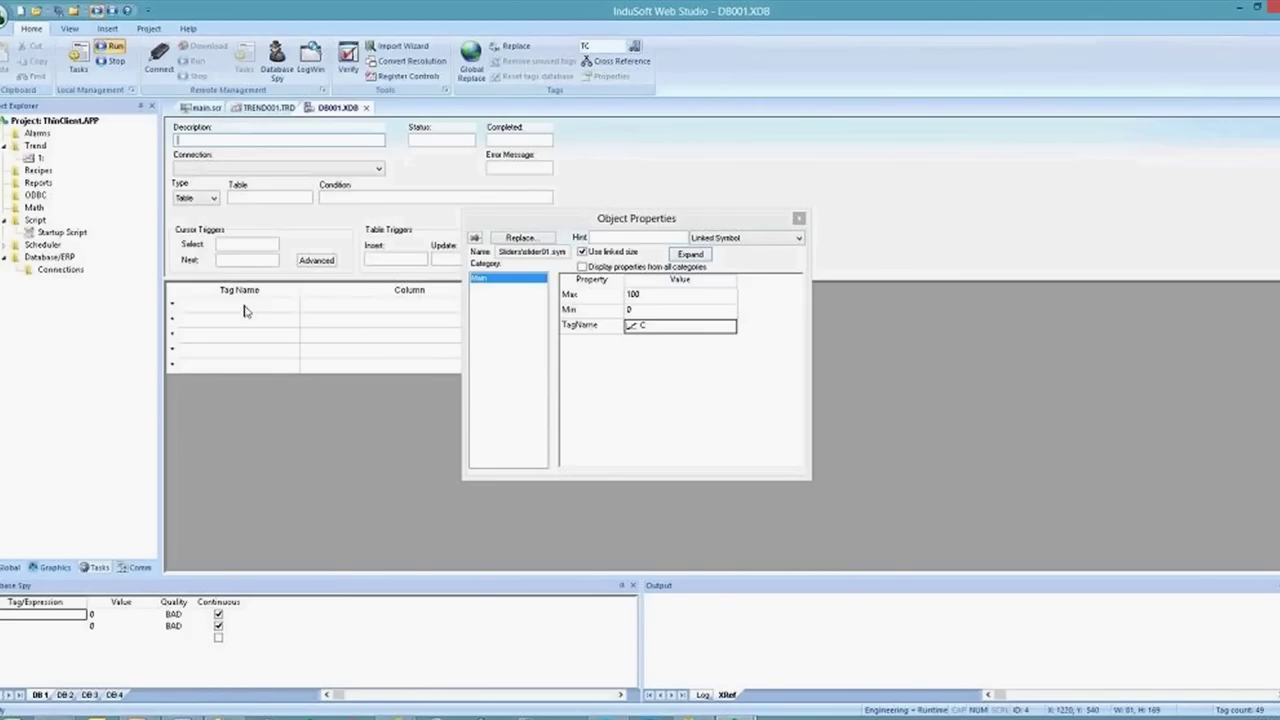
{"action": "left_click", "coordinate": [242, 305]}
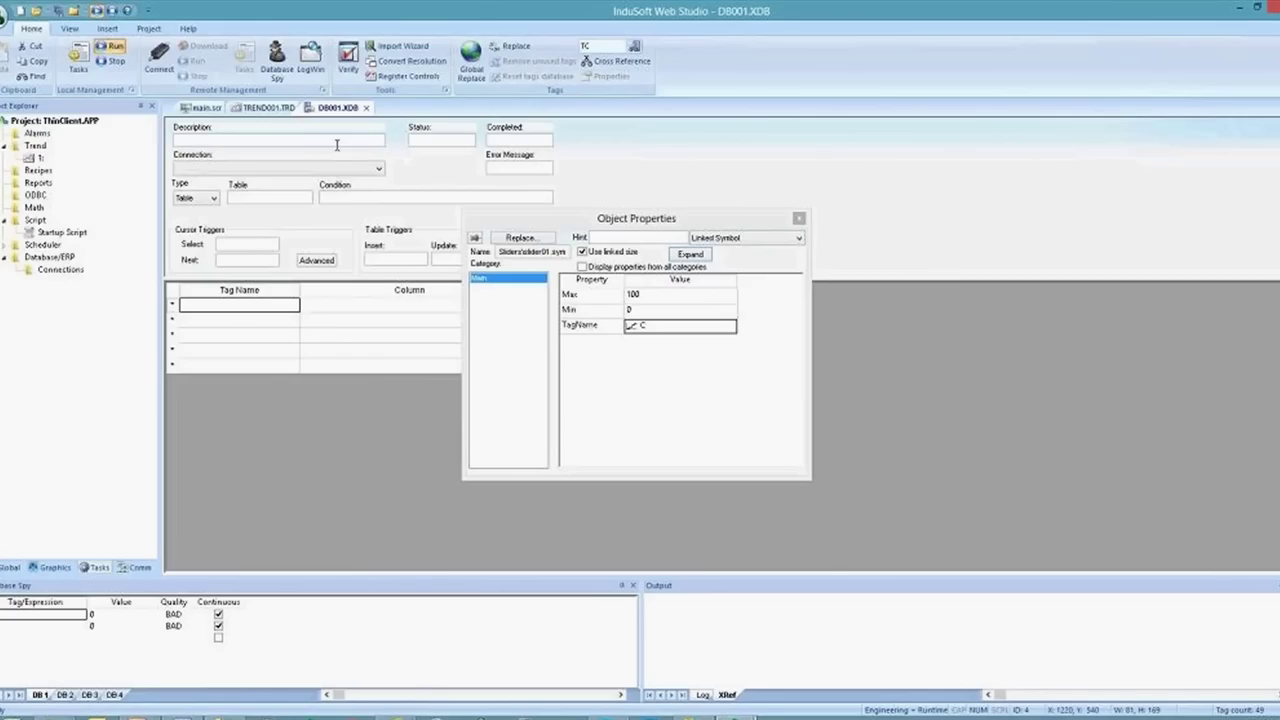
{"action": "left_click", "coordinate": [367, 108]}
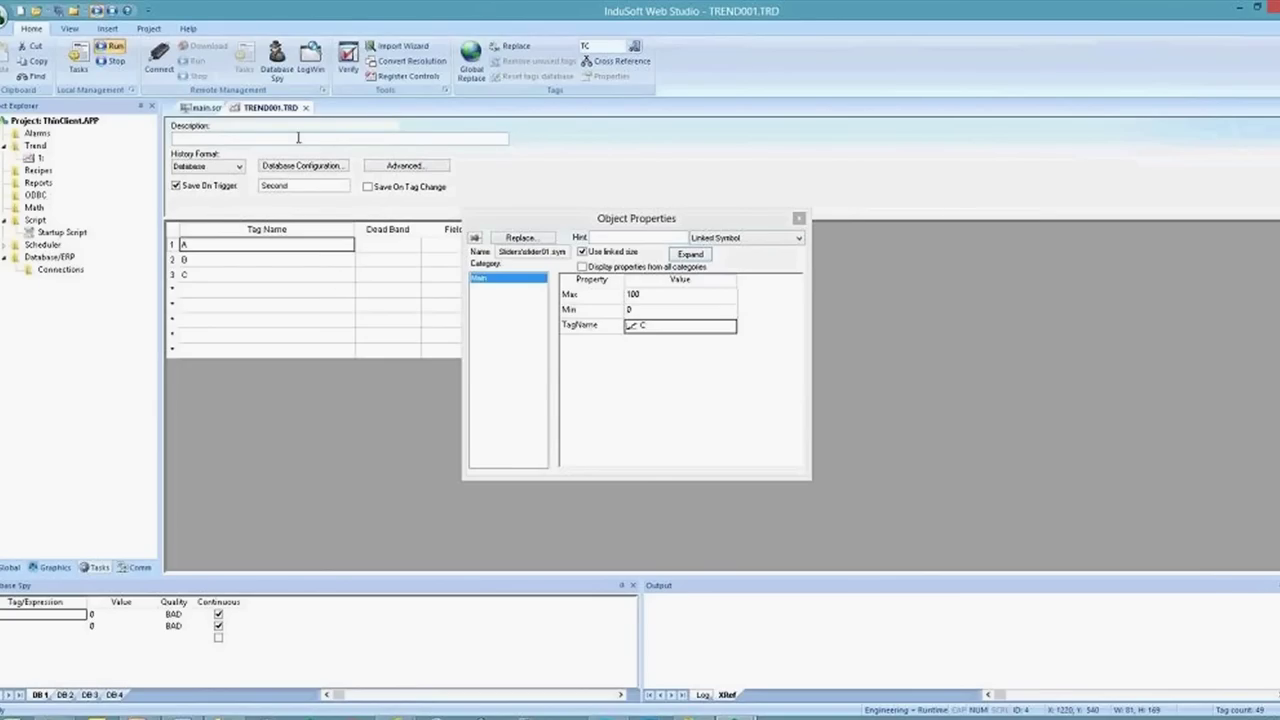
Close TREND001.TRD and shrink the main.scr trend chart from its left edge toward the right
{"action": "left_click", "coordinate": [307, 109]}
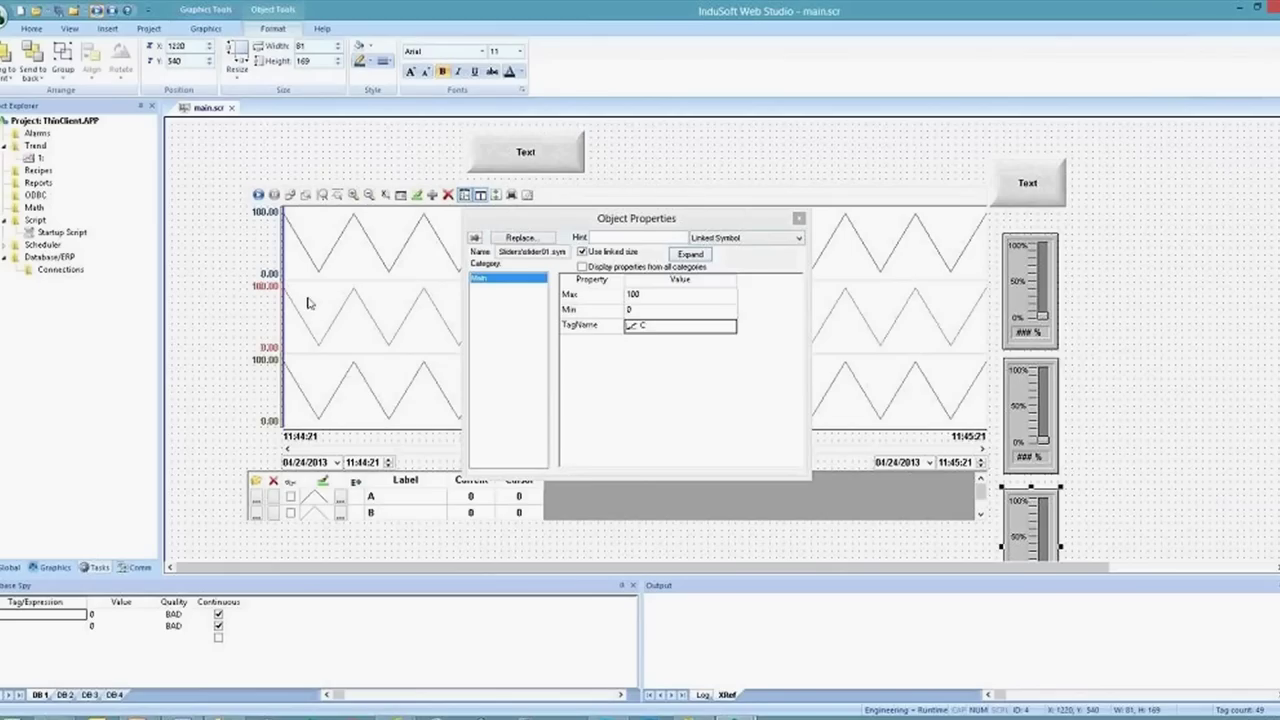
{"action": "left_click", "coordinate": [245, 352]}
{"action": "left_click_drag", "start_coordinate": [245, 352], "coordinate": [720, 355]}
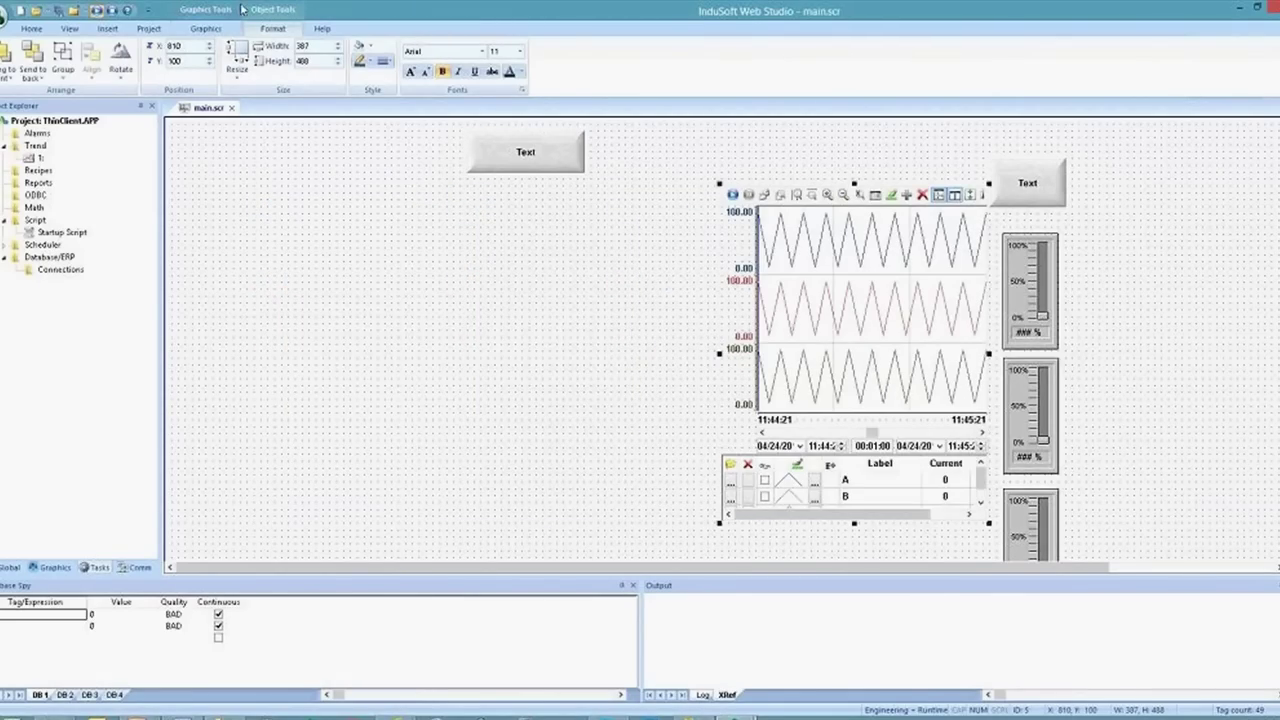
Draw a data grid rectangle on the freed left side of main.scr
{"action": "left_click", "coordinate": [208, 28]}
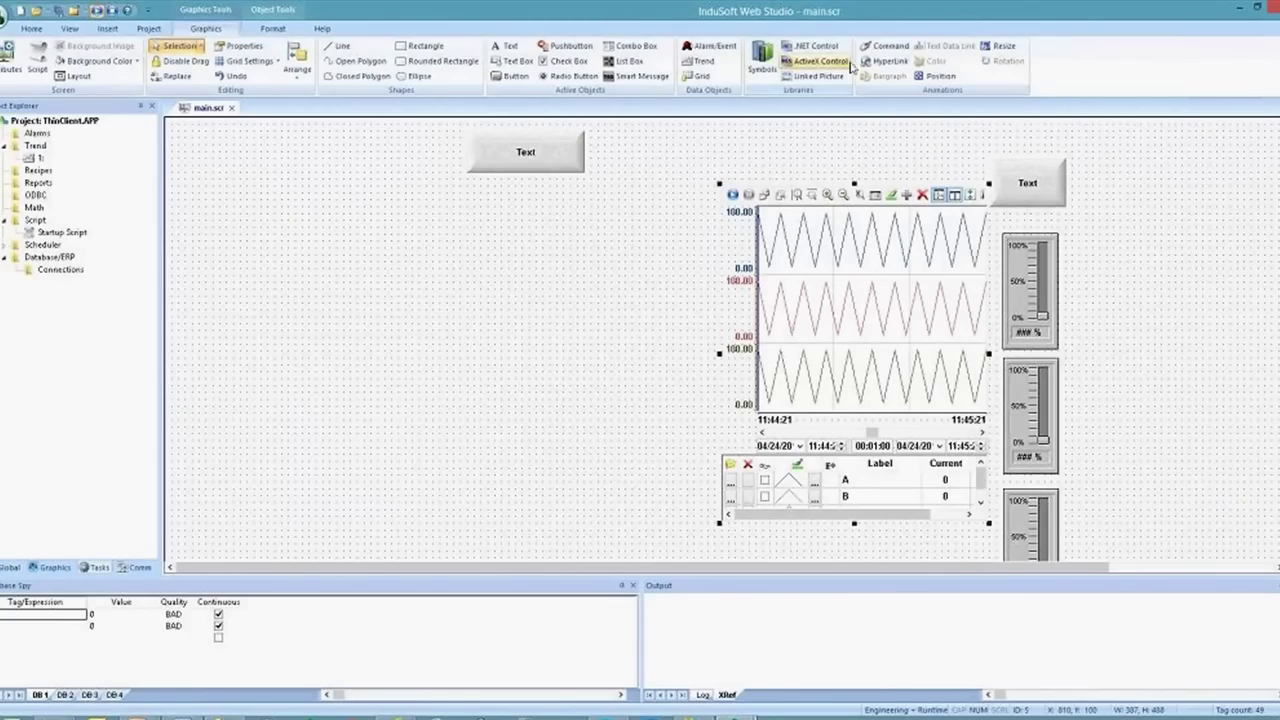
{"action": "left_click", "coordinate": [697, 76]}
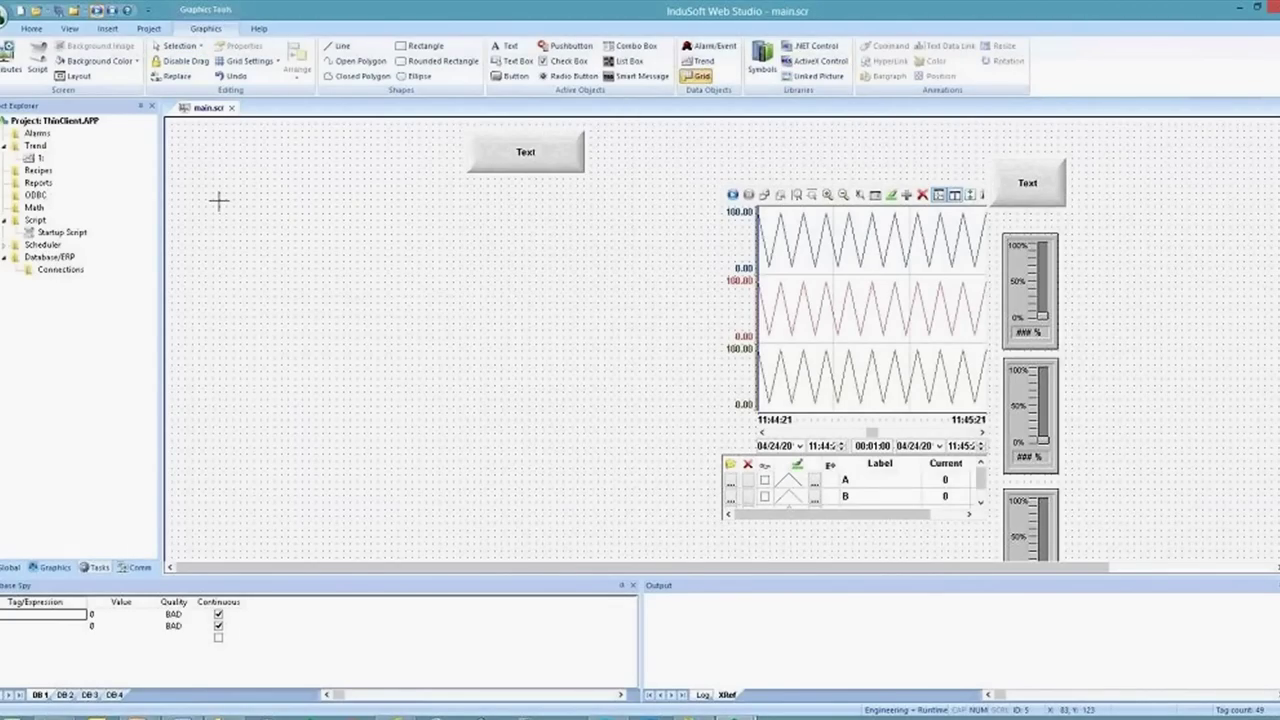
{"action": "left_click_drag", "start_coordinate": [218, 201], "coordinate": [668, 502]}
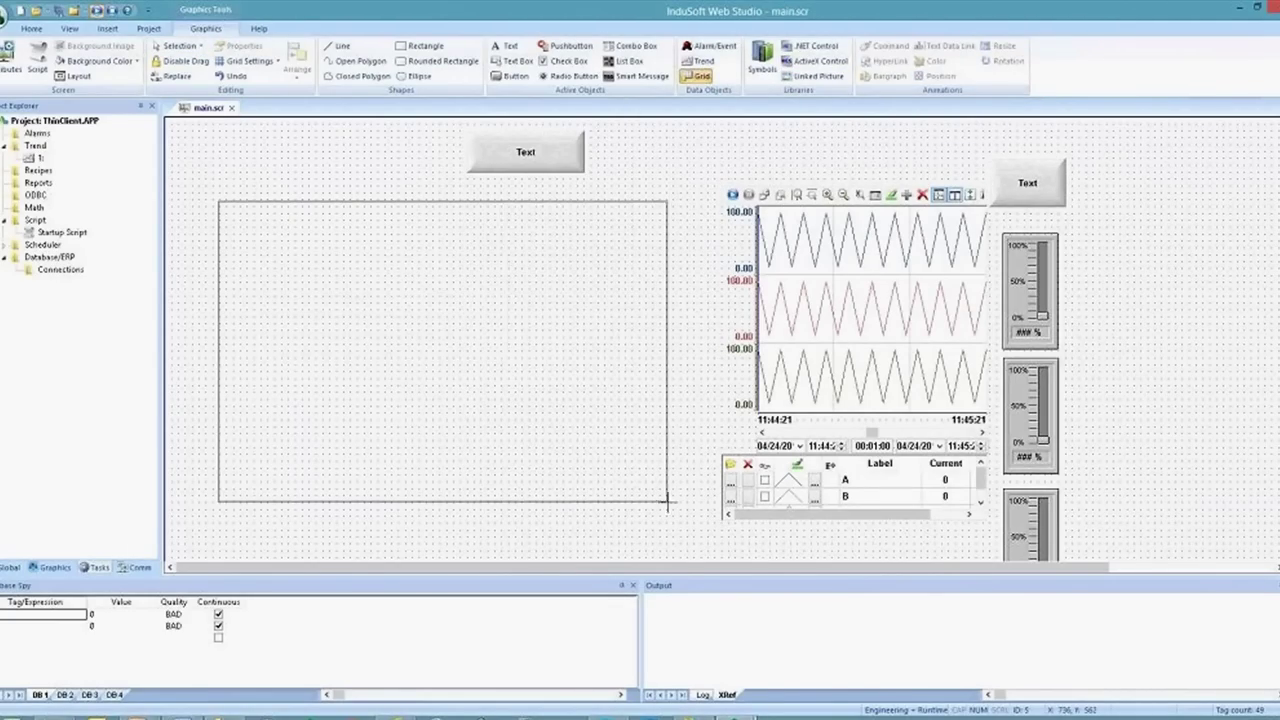
Set the grid's data source to Database, with table name TREND001 instead of the default
{"action": "double_click", "coordinate": [491, 377]}
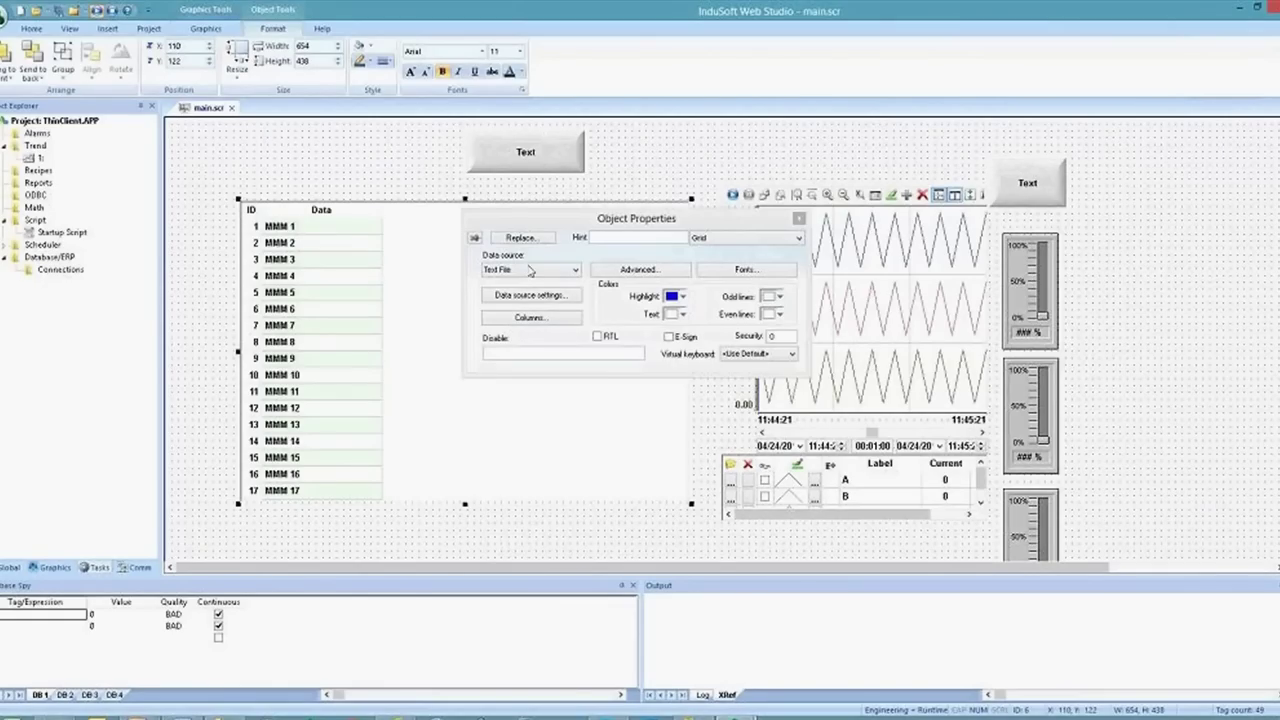
{"action": "left_click", "coordinate": [523, 270]}
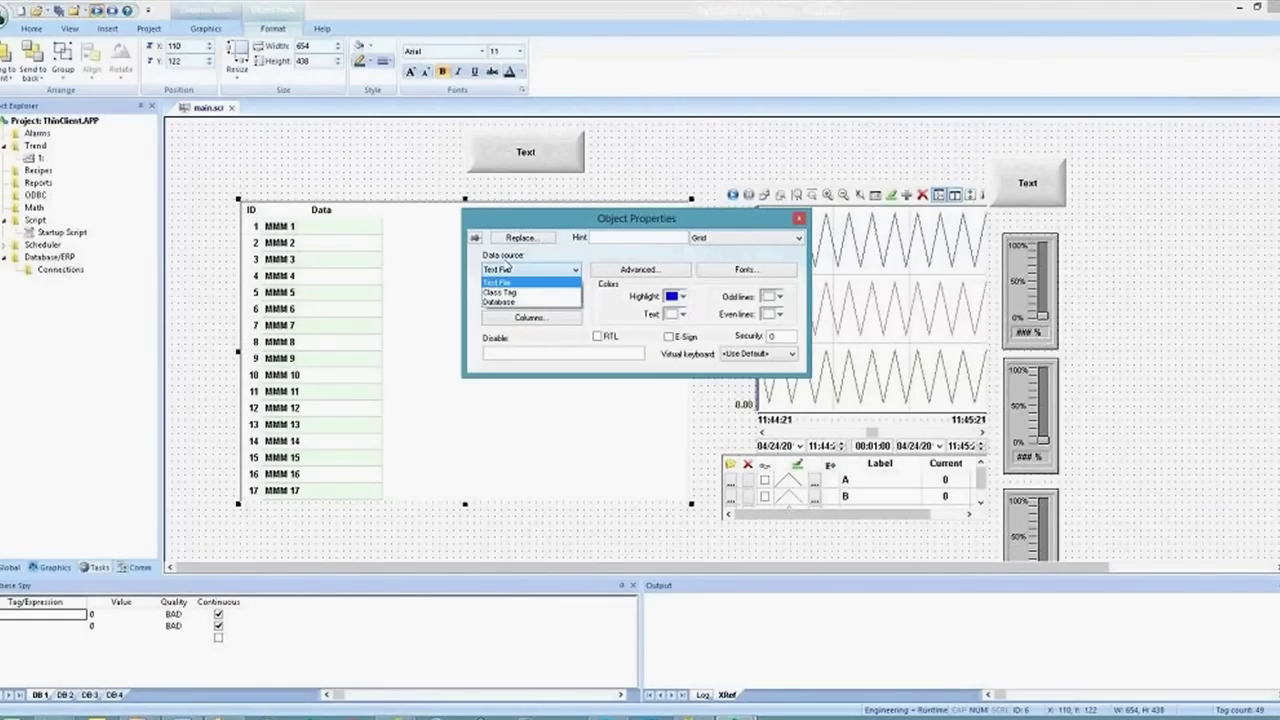
{"action": "left_click", "coordinate": [508, 303]}
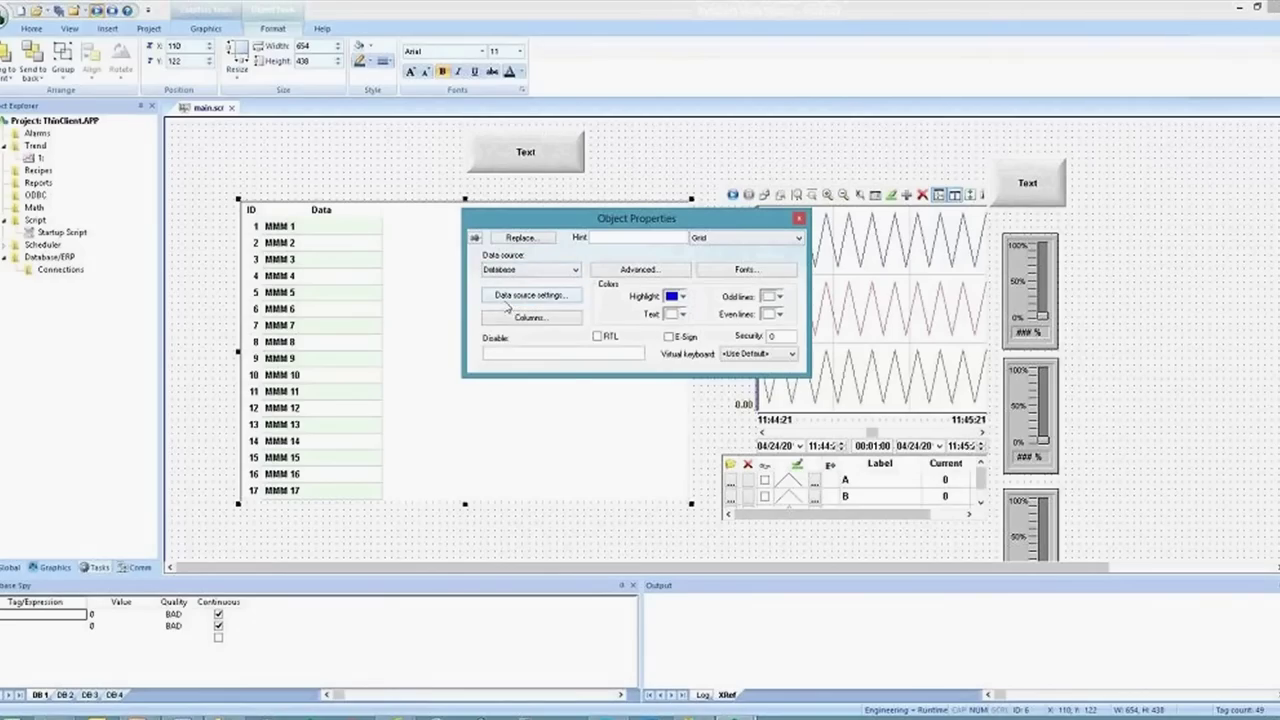
{"action": "left_click", "coordinate": [522, 297]}
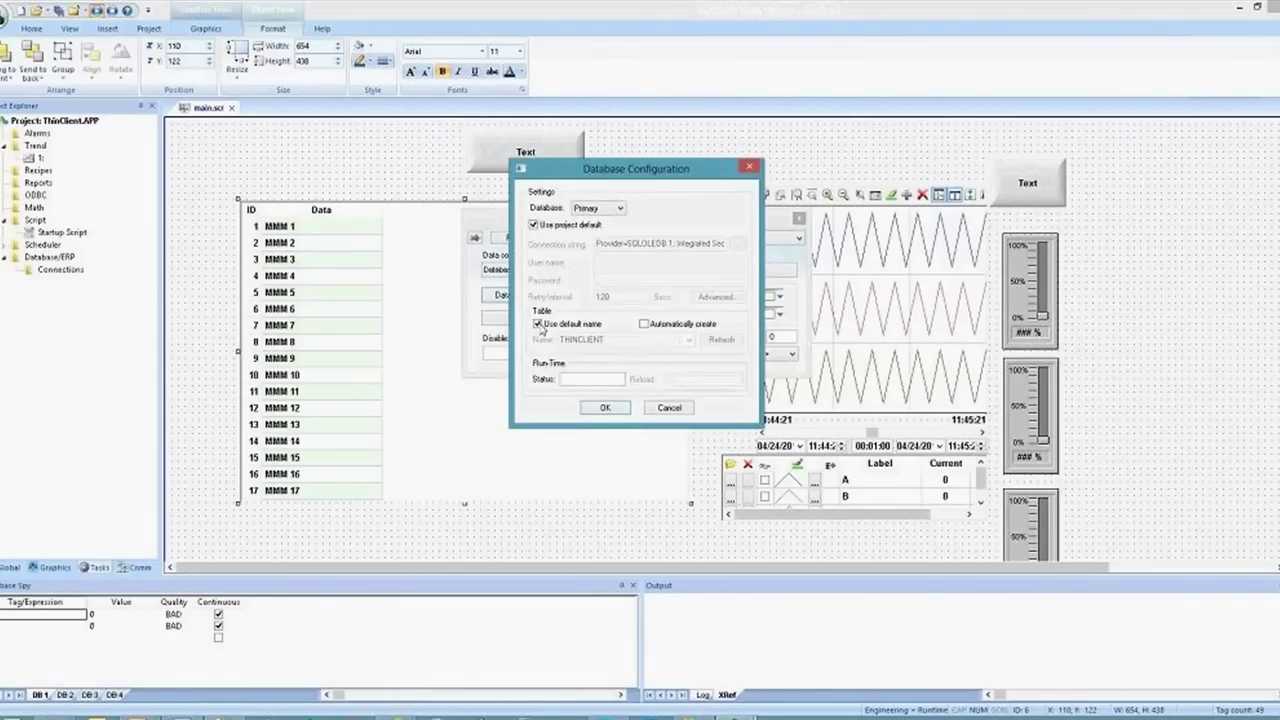
{"action": "left_click", "coordinate": [537, 324]}
{"action": "left_click", "coordinate": [689, 340]}
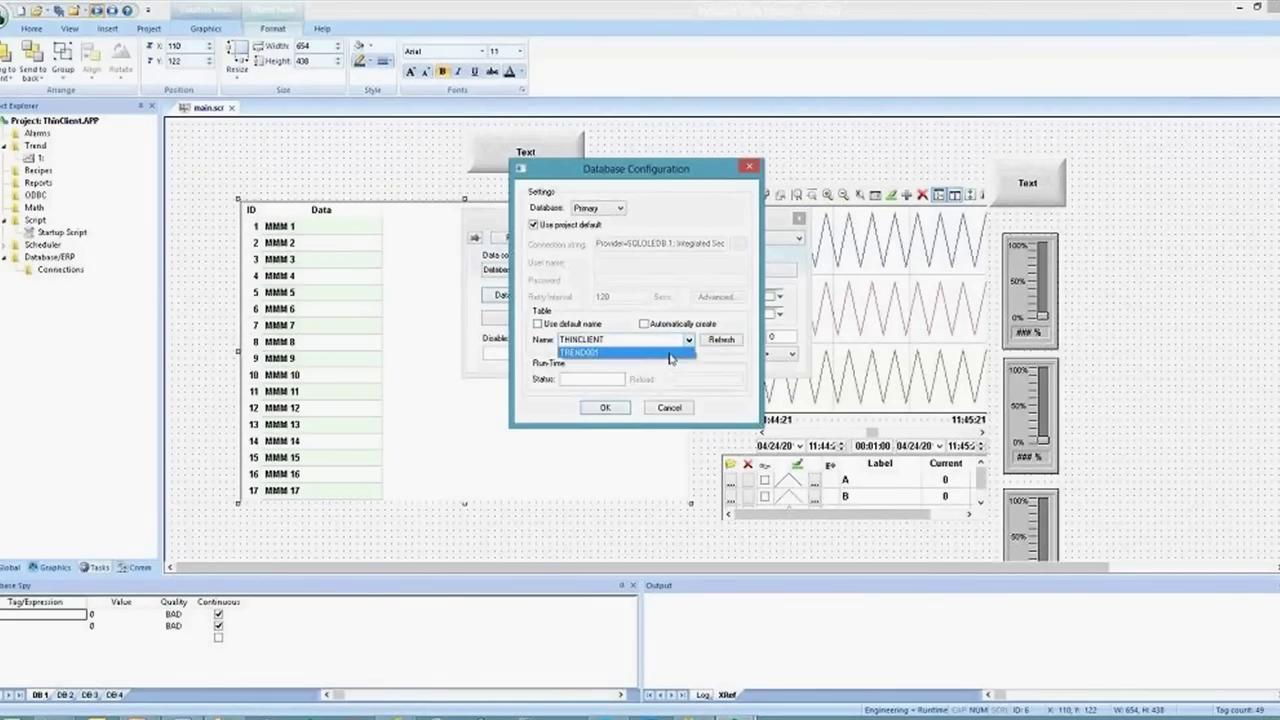
{"action": "left_click", "coordinate": [669, 353]}
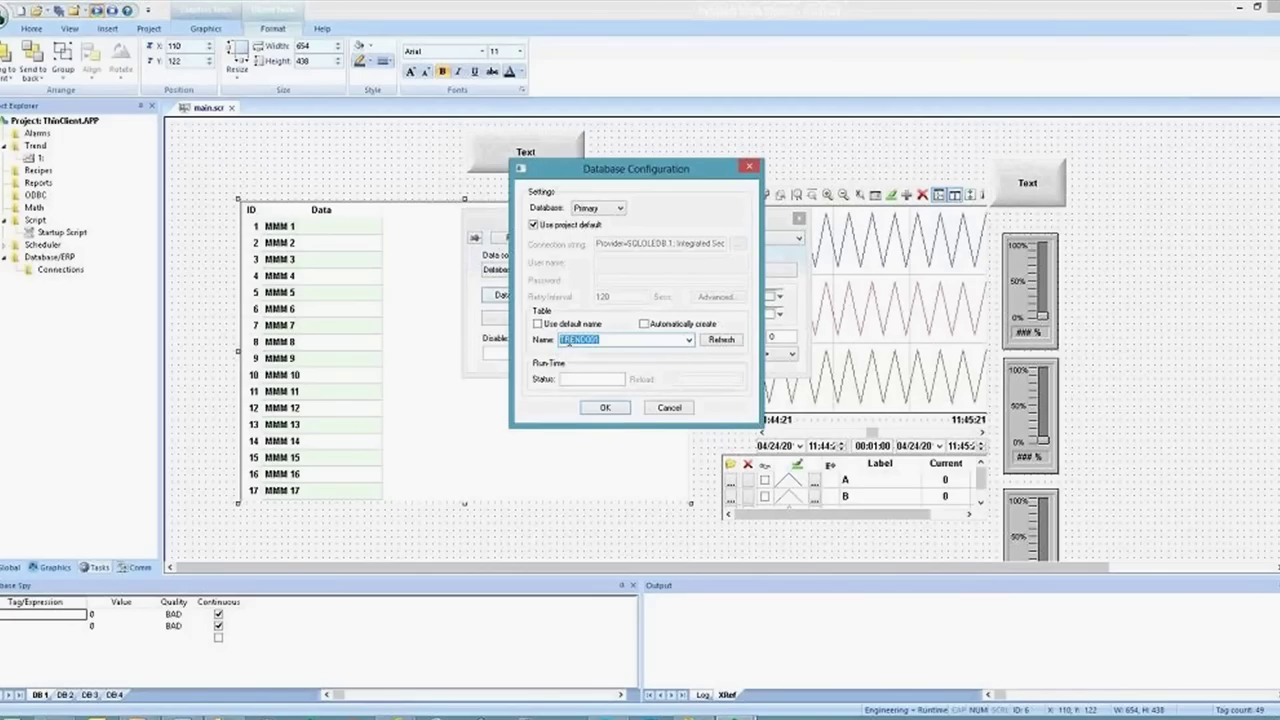
{"action": "left_click", "coordinate": [607, 408]}
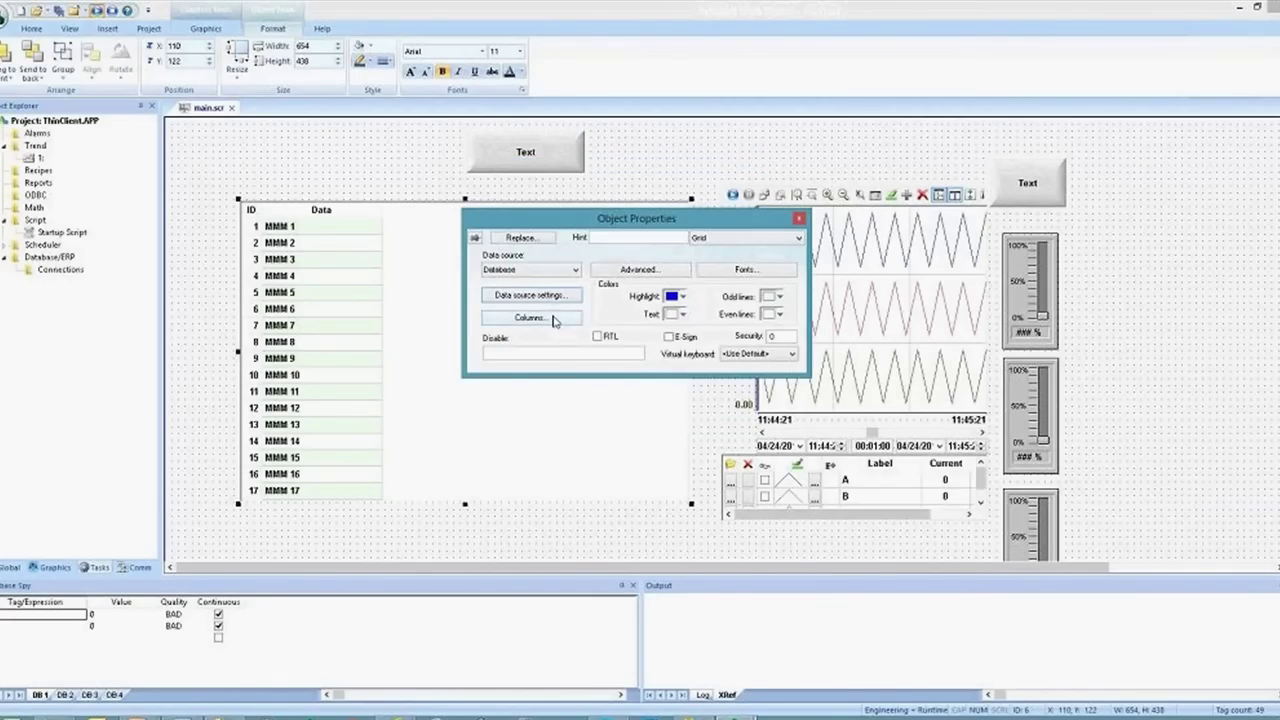
List the TREND001 table's columns in SQL Server Management Studio
{"action": "key", "text": "alt+Tab"}
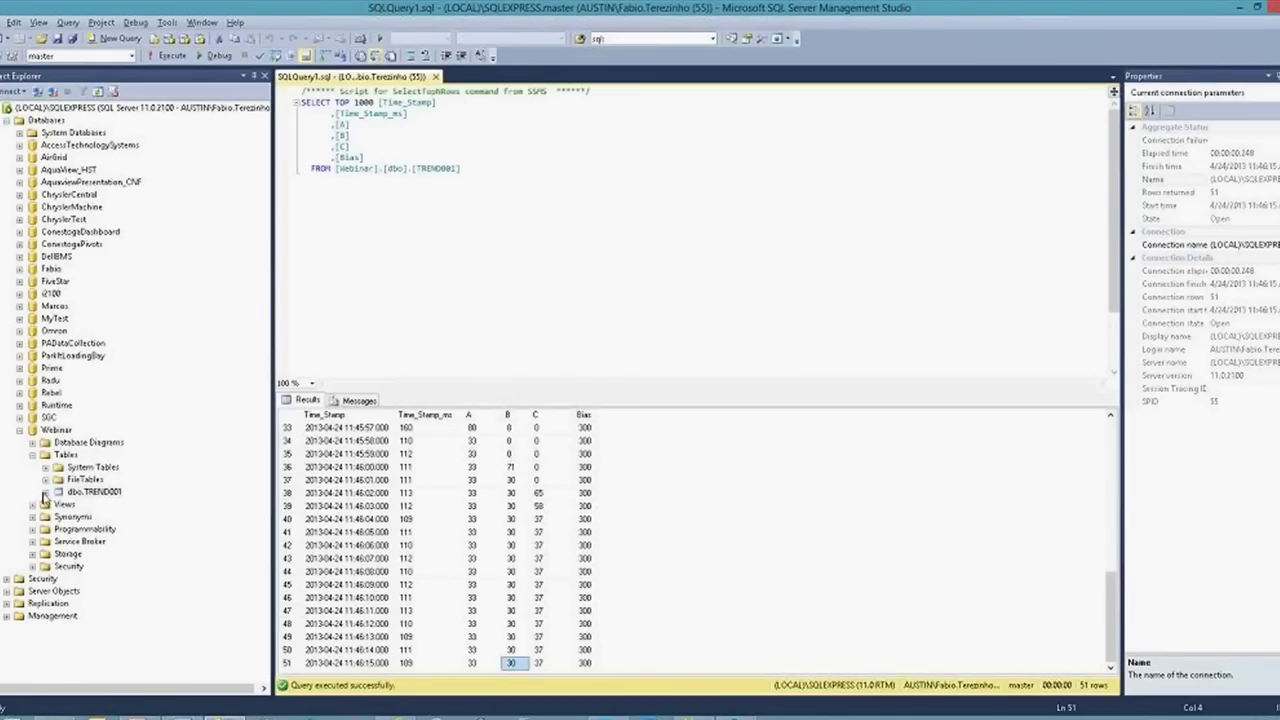
{"action": "left_click", "coordinate": [45, 492]}
{"action": "left_click", "coordinate": [71, 504]}
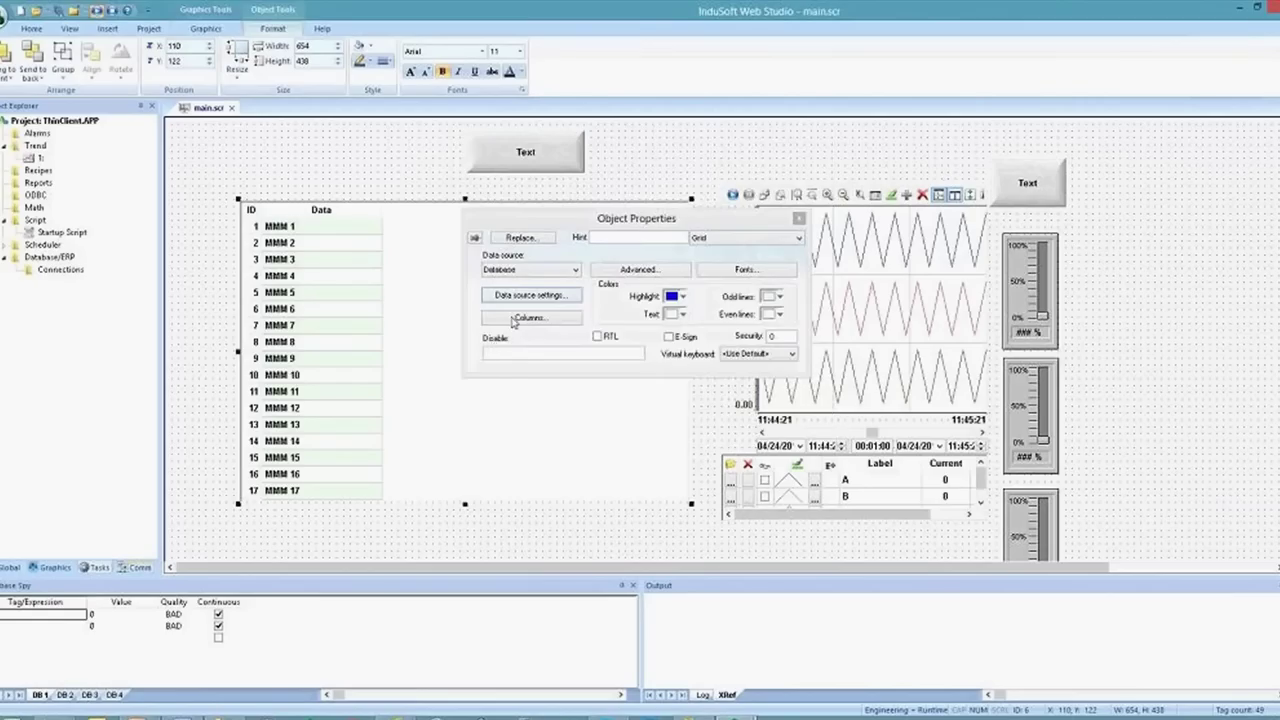
Define grid columns Tempo bound to Time_Stamp and Tag A bound to A
{"action": "left_click", "coordinate": [514, 321]}
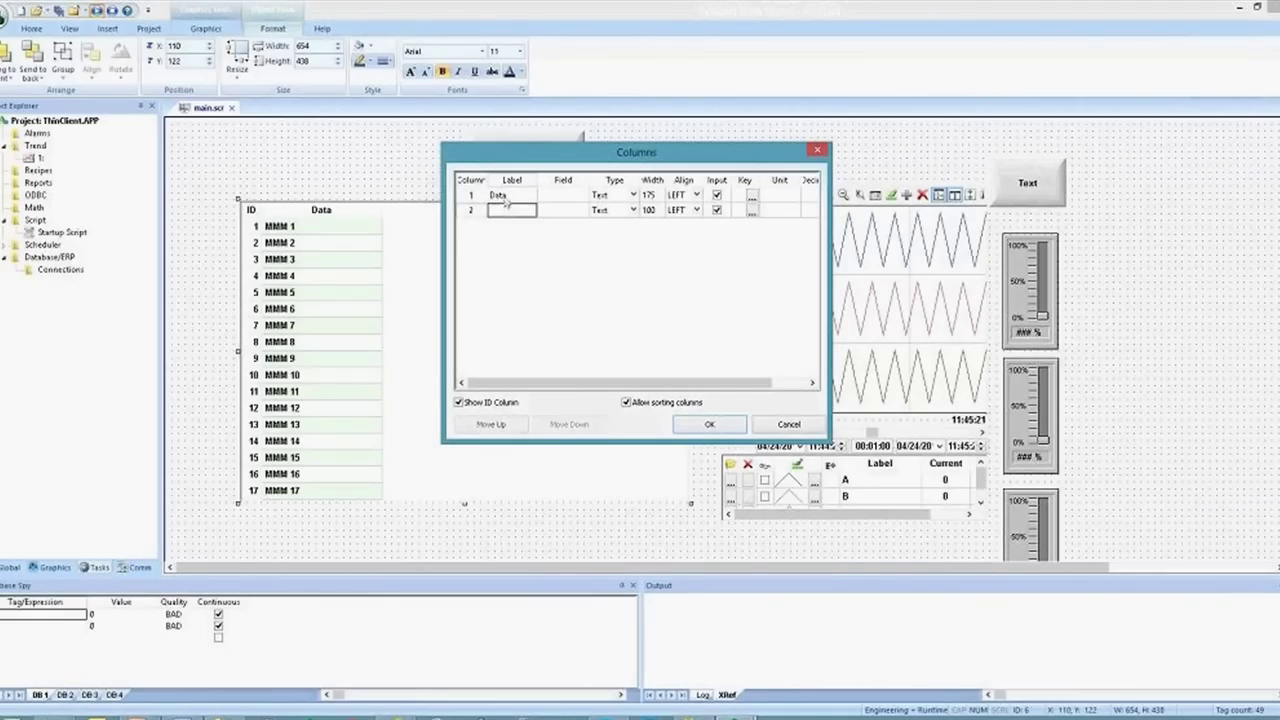
{"action": "double_click", "coordinate": [498, 195]}
{"action": "type", "text": "Time"}
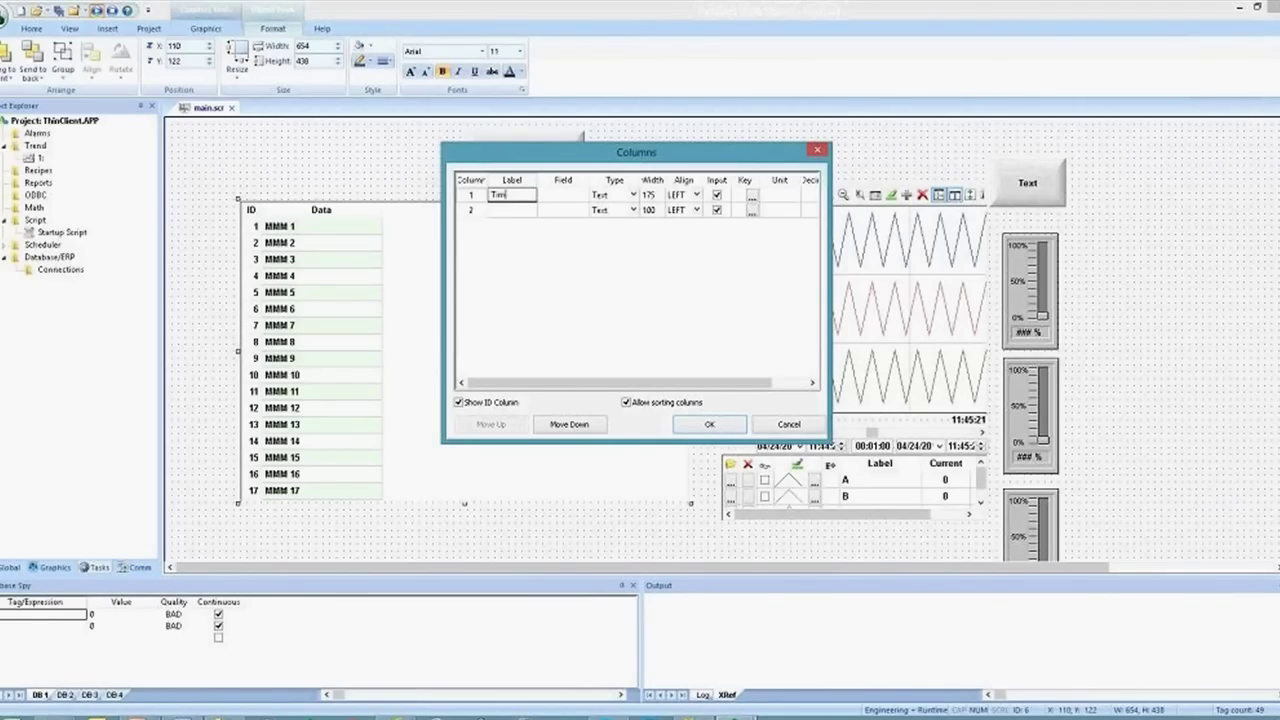
{"action": "key", "text": "BackSpace"}
{"action": "key", "text": "BackSpace"}
{"action": "key", "text": "BackSpace"}
{"action": "type", "text": "Tes"}
{"action": "key", "text": "BackSpace"}
{"action": "type", "text": "mpo"}
{"action": "key", "text": "Tab"}
{"action": "type", "text": "Ti"}
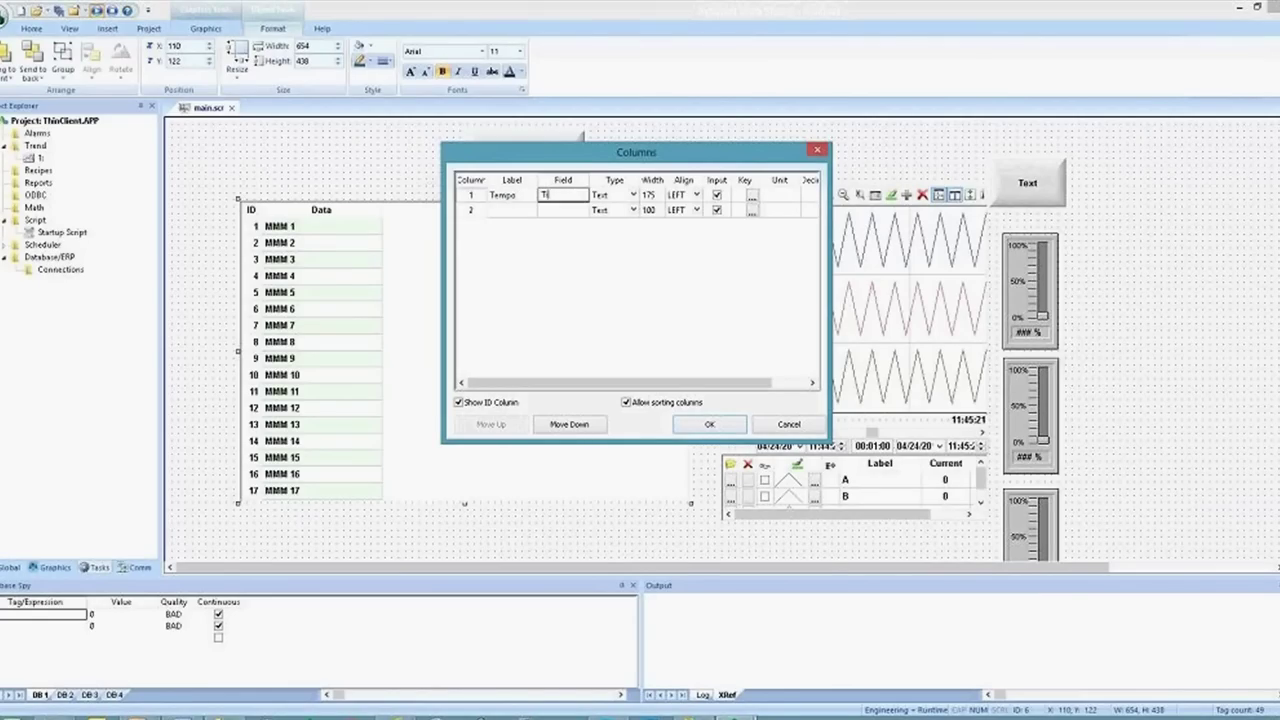
{"action": "type", "text": "me_Stamp"}
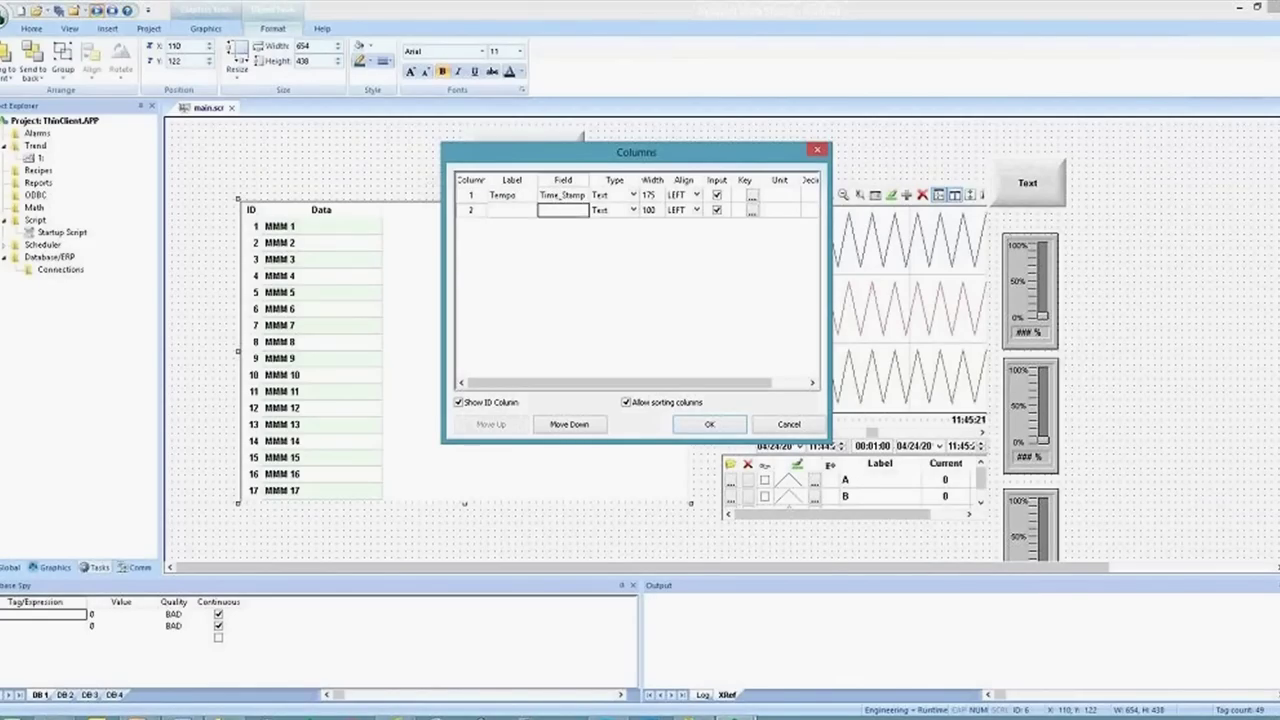
{"action": "left_click", "coordinate": [511, 210]}
{"action": "type", "text": "tag"}
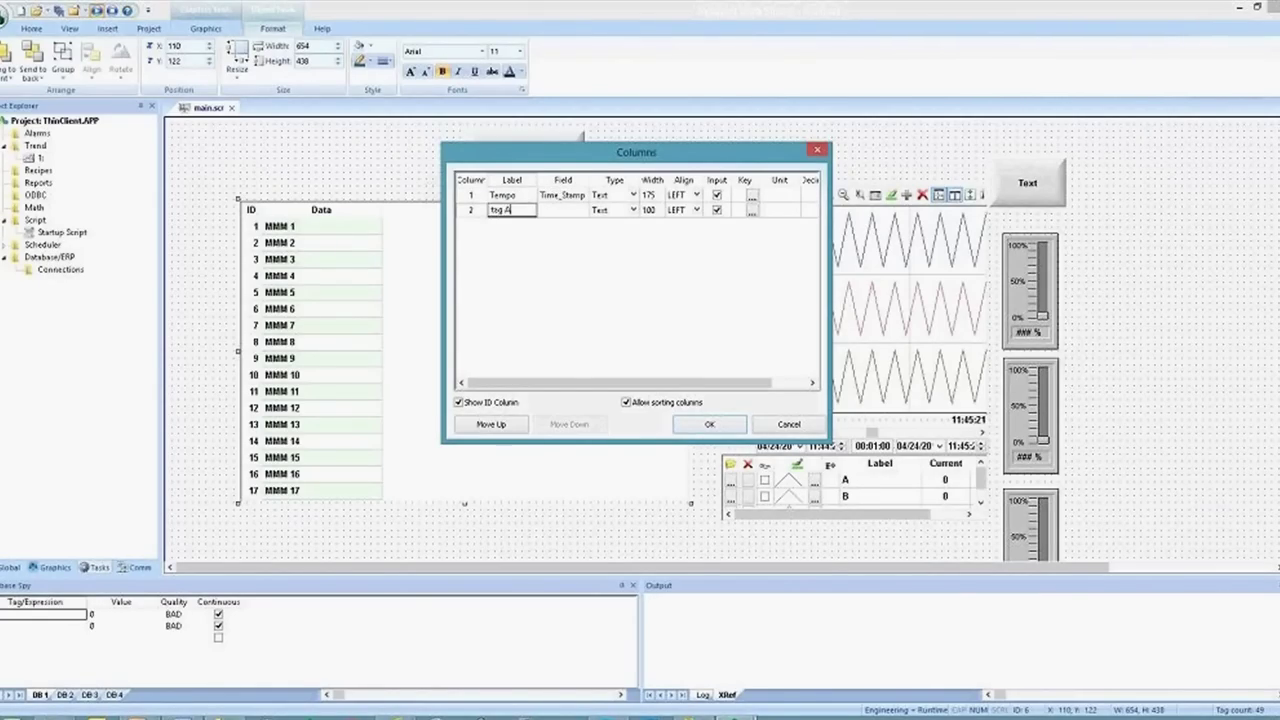
{"action": "type", "text": " A"}
{"action": "key", "text": "BackSpace"}
{"action": "key", "text": "BackSpace"}
{"action": "key", "text": "BackSpace"}
{"action": "key", "text": "BackSpace"}
{"action": "key", "text": "BackSpace"}
{"action": "type", "text": "Tag A"}
{"action": "key", "text": "Tab"}
{"action": "type", "text": "A"}
{"action": "key", "text": "Return"}
Add grid columns Tag B bound to B and TagC bound to C
{"action": "left_click", "coordinate": [511, 225]}
{"action": "type", "text": "Ta"}
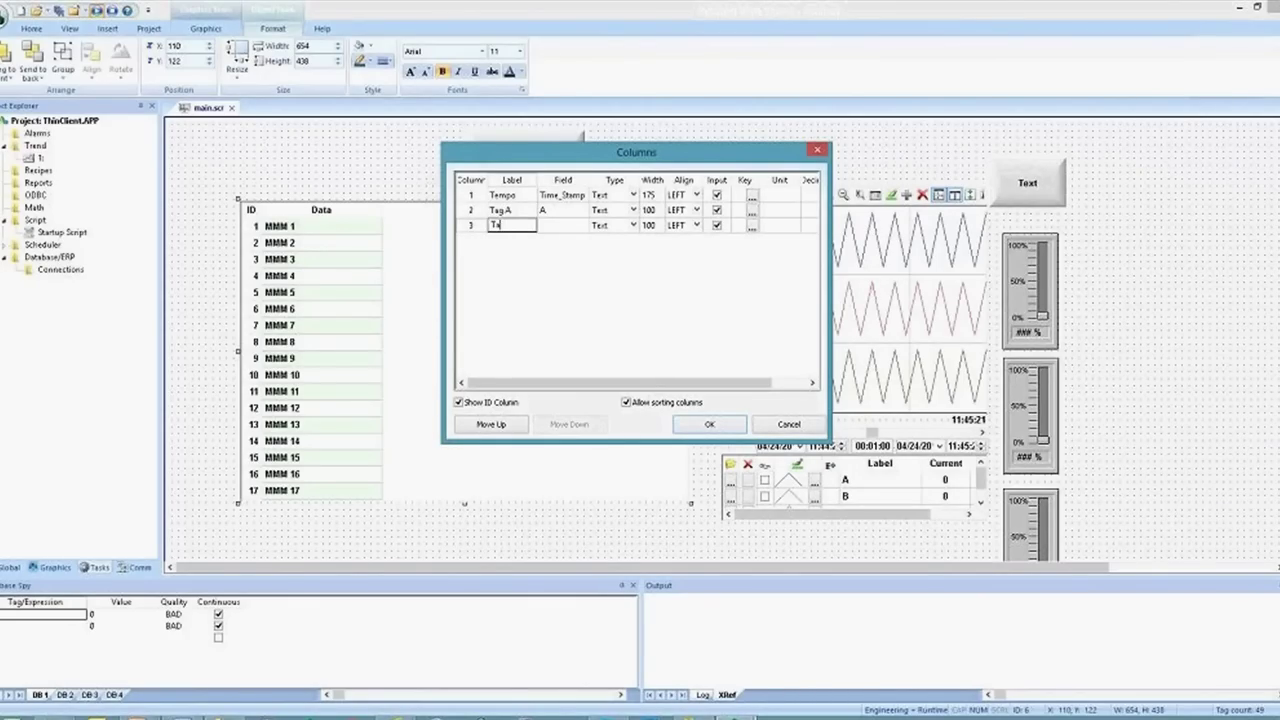
{"action": "type", "text": "g B"}
{"action": "key", "text": "Tab"}
{"action": "type", "text": "B"}
{"action": "key", "text": "Return"}
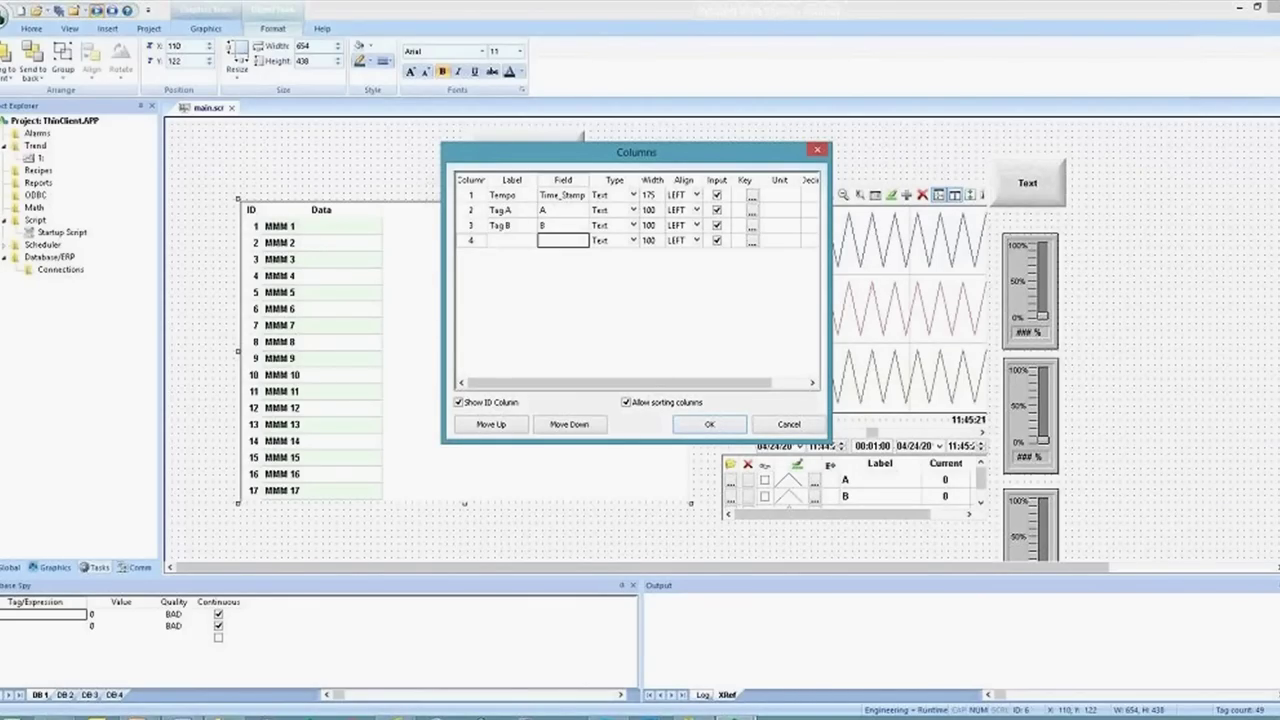
{"action": "left_click", "coordinate": [511, 240]}
{"action": "type", "text": "TagC"}
{"action": "key", "text": "Tab"}
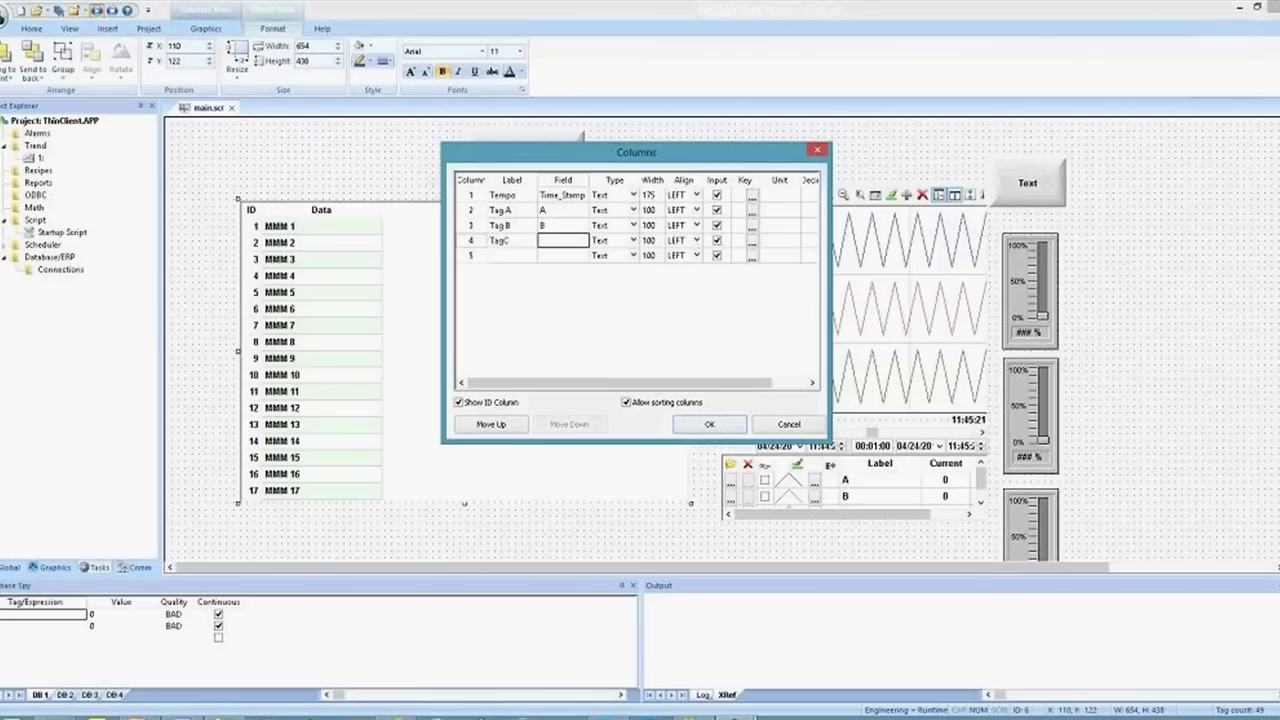
{"action": "type", "text": "C"}
Make the Tag A, Tag B and TagC columns Numeric and all four columns read-only
{"action": "key", "text": "Tab"}
{"action": "key", "text": "n"}
{"action": "key", "text": "Up"}
{"action": "key", "text": "n"}
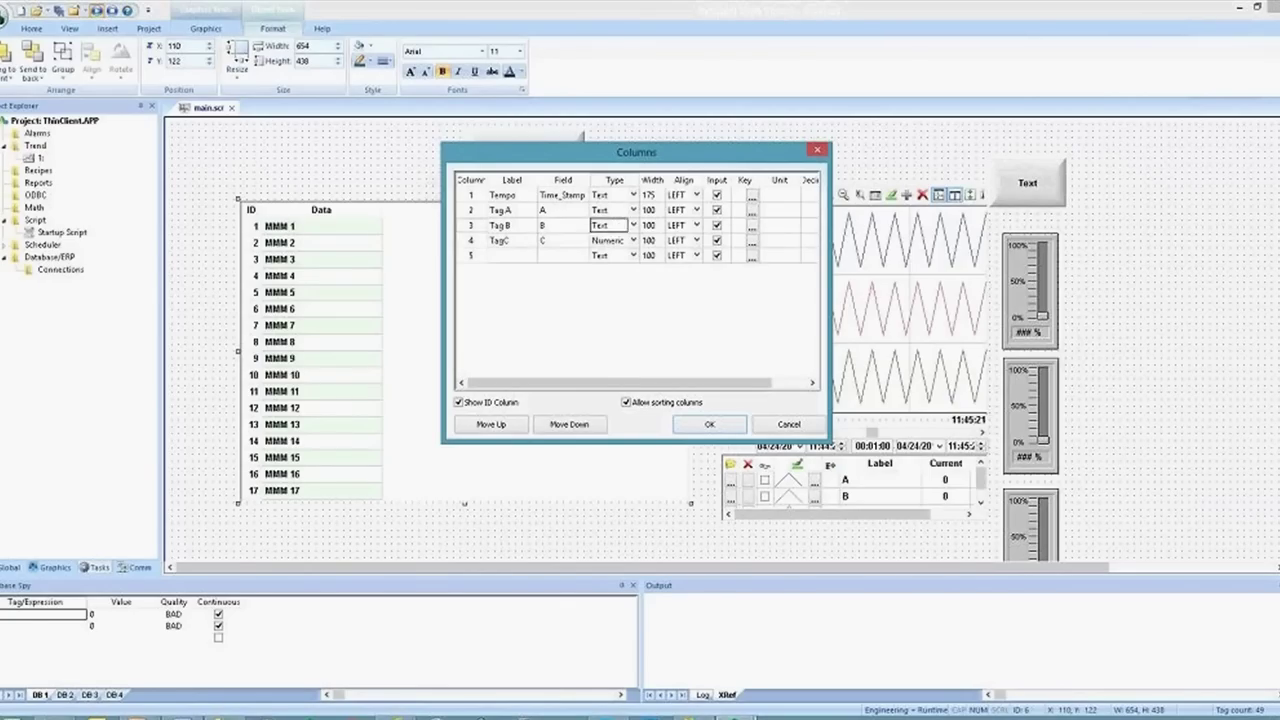
{"action": "key", "text": "Up"}
{"action": "key", "text": "n"}
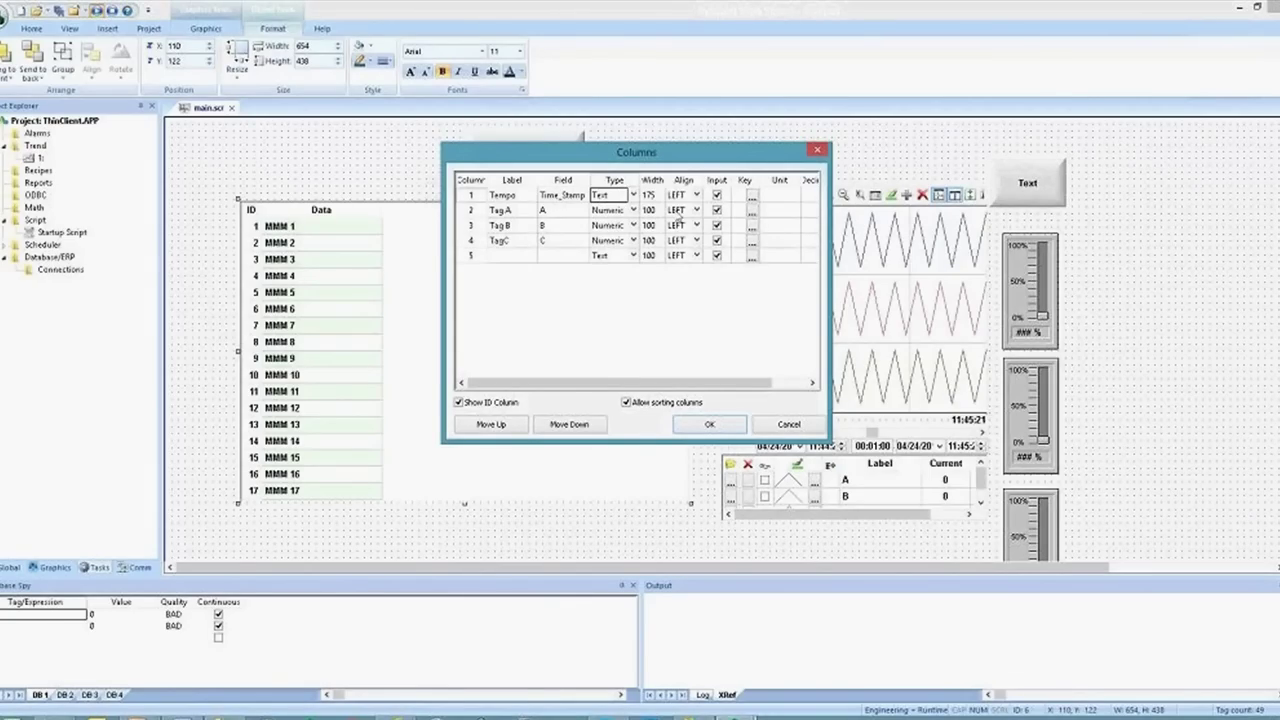
{"action": "left_click", "coordinate": [716, 195]}
{"action": "left_click", "coordinate": [716, 210]}
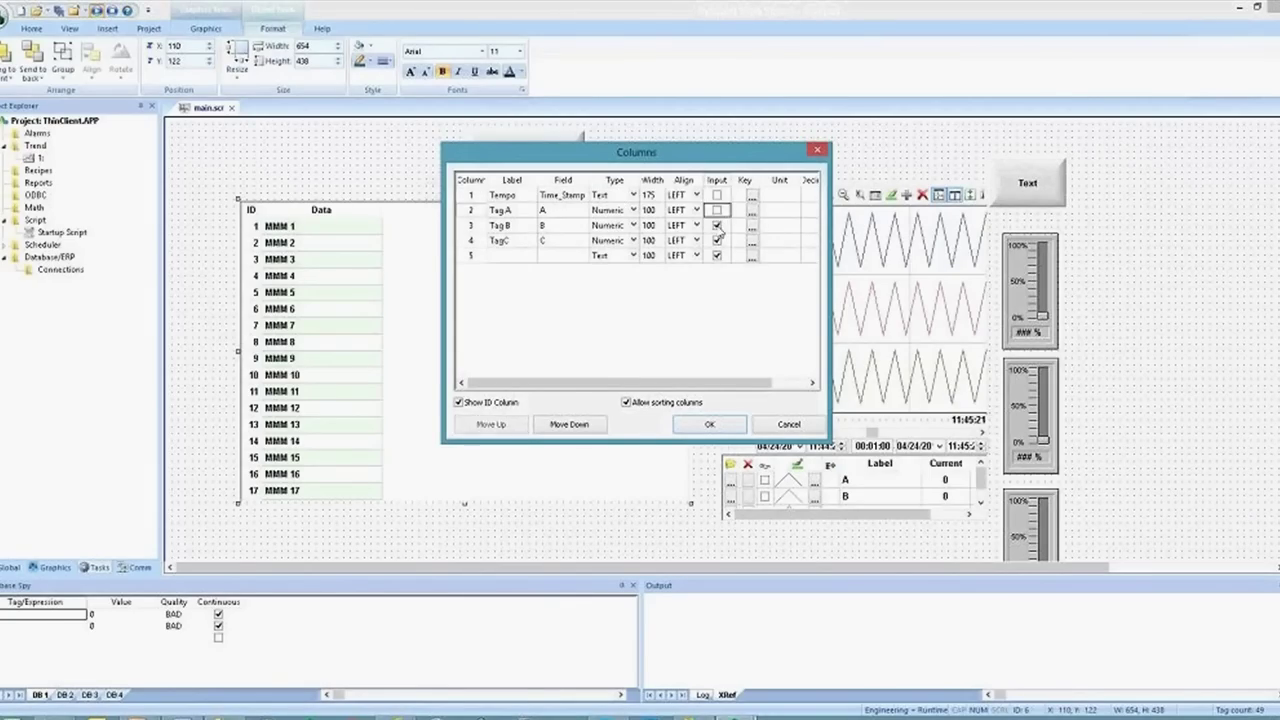
{"action": "left_click", "coordinate": [716, 225]}
{"action": "left_click", "coordinate": [716, 240]}
Set the Tempo column width to 200 and apply the column definitions
{"action": "left_click", "coordinate": [648, 195]}
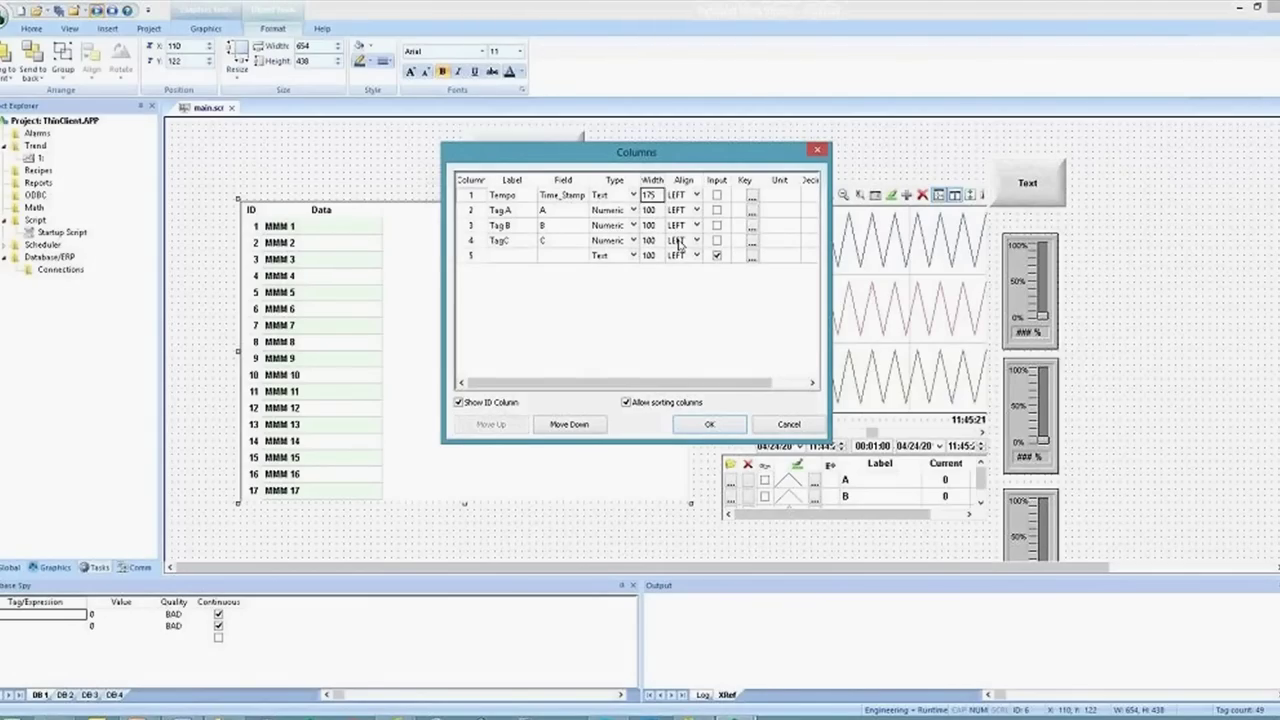
{"action": "type", "text": "200"}
{"action": "key", "text": "Down"}
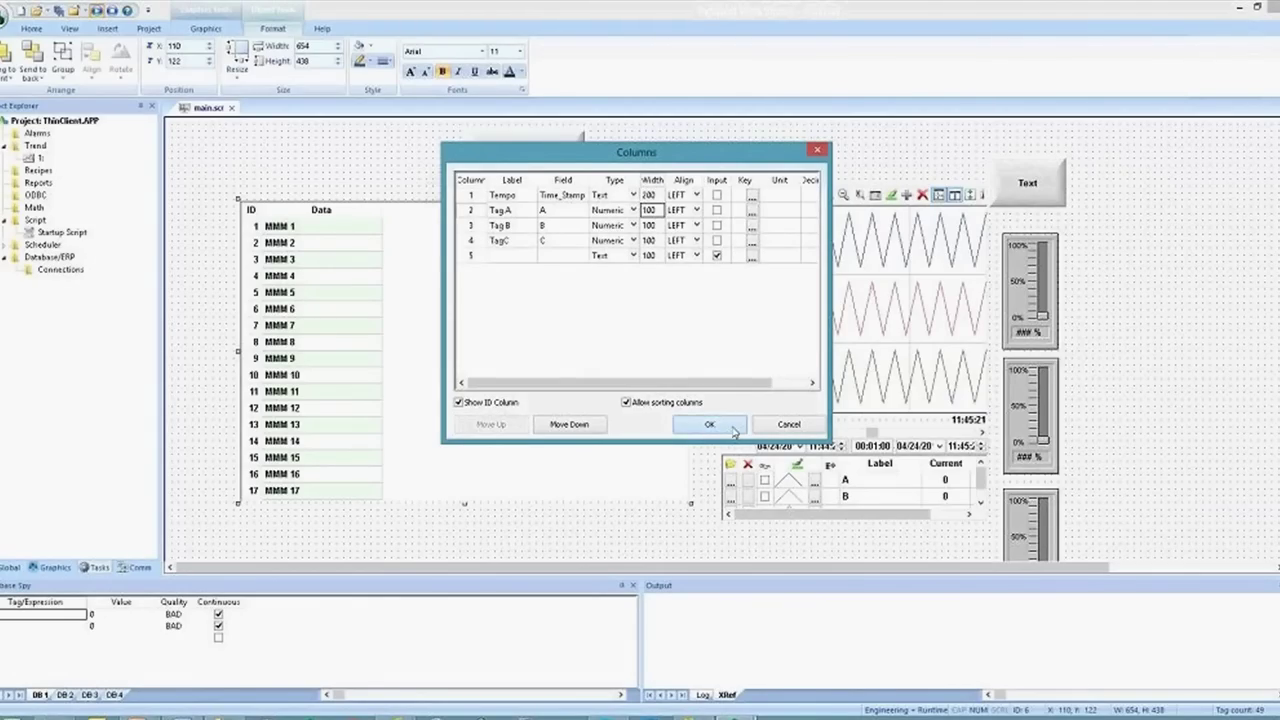
{"action": "left_click", "coordinate": [711, 424]}
Give the grid a darker highlight colour while keeping odd lines white
{"action": "left_click", "coordinate": [679, 297]}
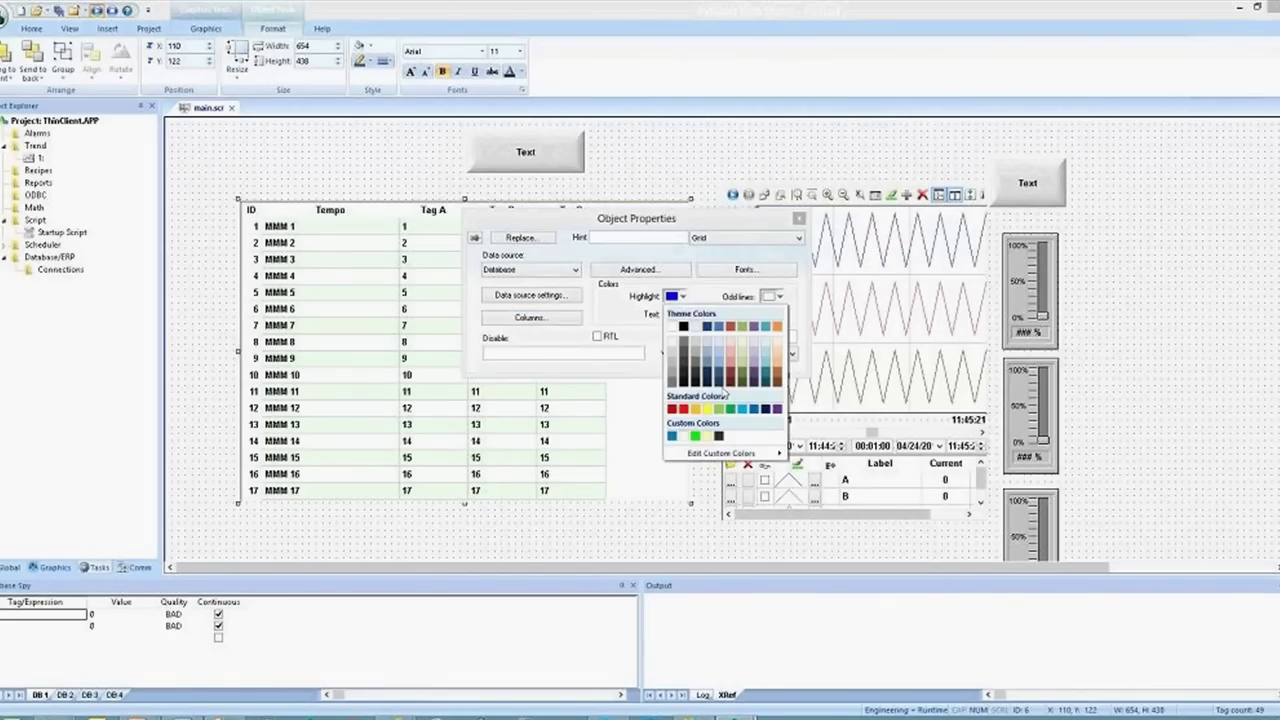
{"action": "left_click", "coordinate": [728, 400]}
{"action": "left_click", "coordinate": [776, 299]}
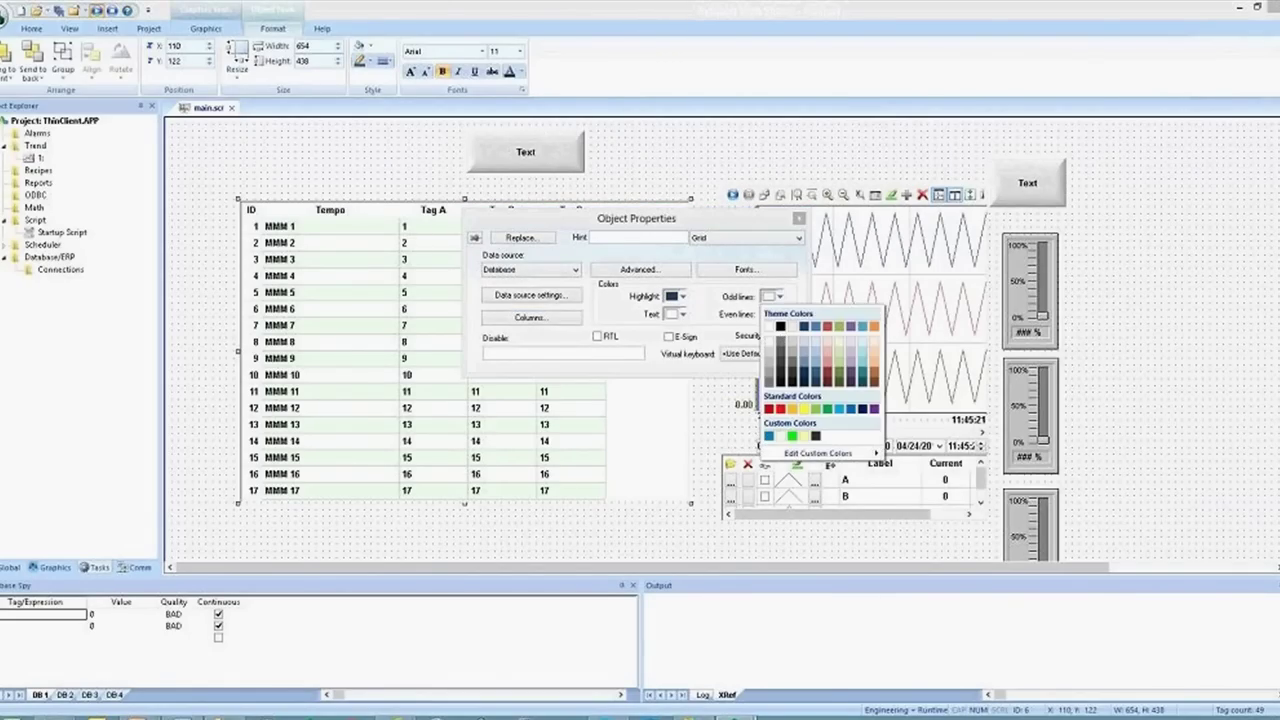
{"action": "left_click", "coordinate": [770, 327]}
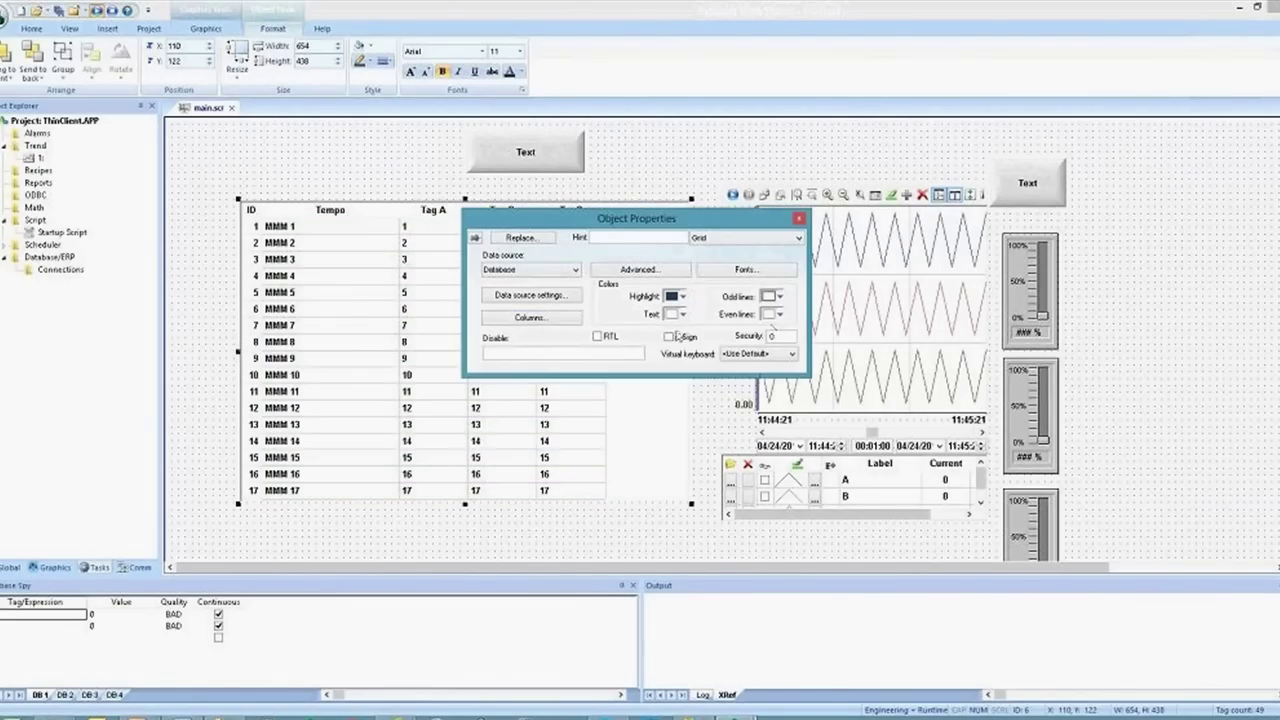
{"action": "left_click", "coordinate": [512, 412]}
{"action": "key", "text": "Up"}
{"action": "key", "text": "Up"}
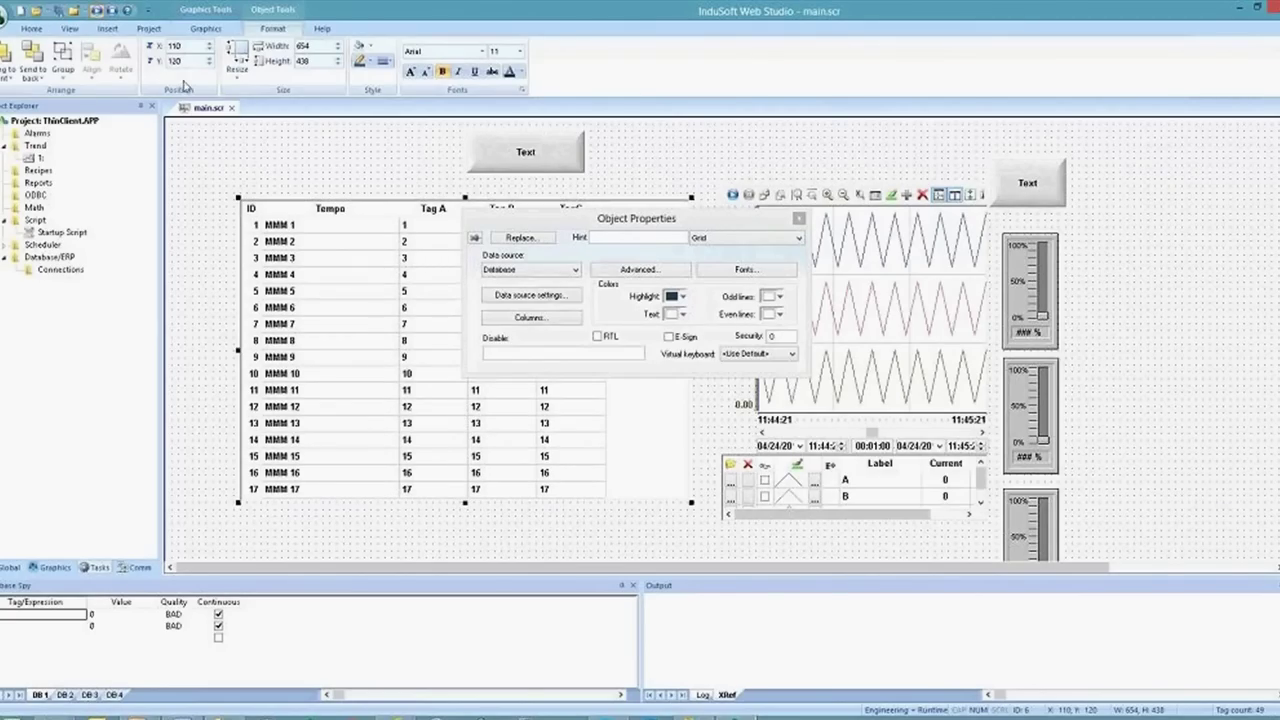
{"action": "key", "text": "alt+Tab"}
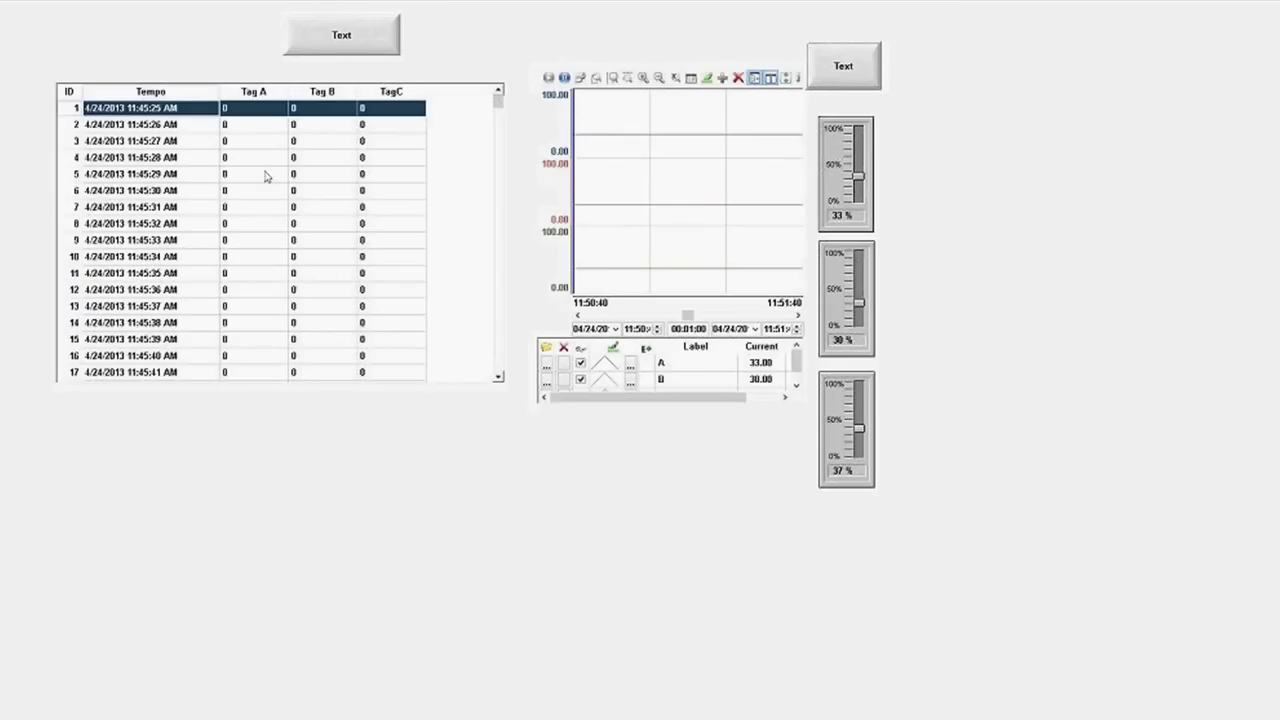
{"action": "left_click_drag", "start_coordinate": [499, 103], "coordinate": [493, 344]}
{"action": "scroll", "coordinate": [478, 261], "scroll_direction": "up", "scroll_amount": 20}
{"action": "key", "text": "alt+Tab"}
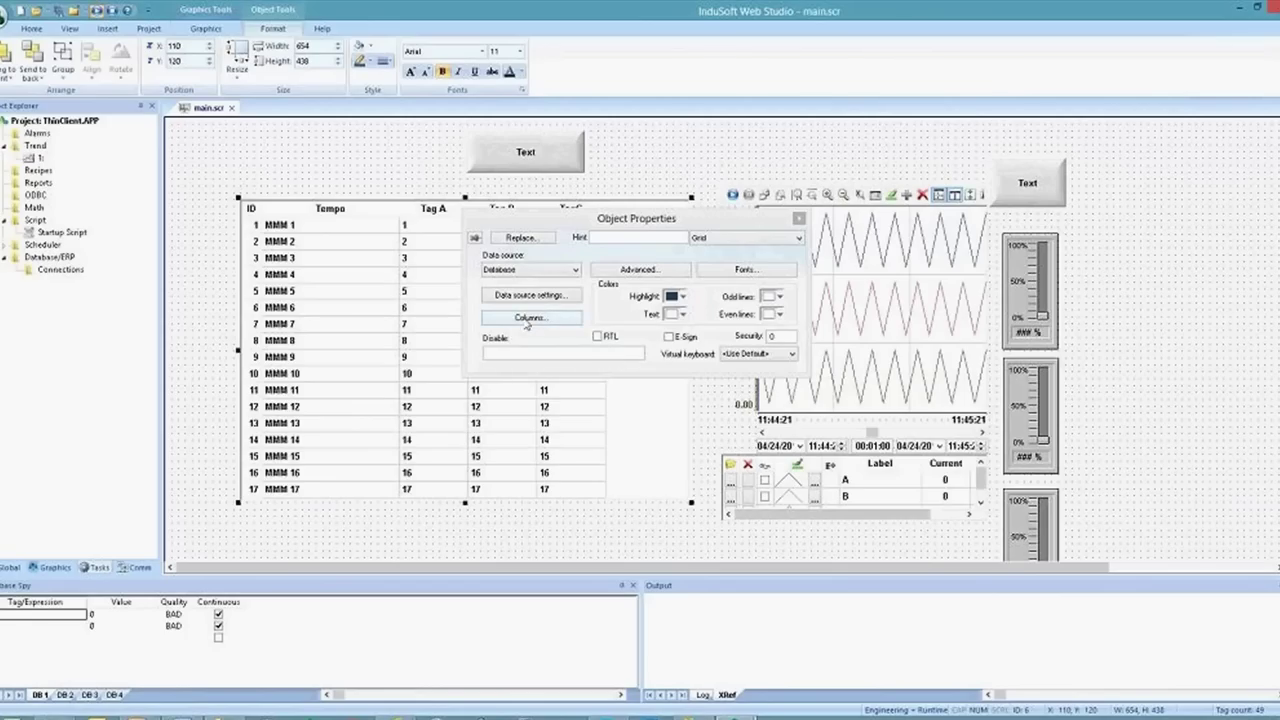
Enter the condition Time_Stamp>'1/1/2012 00:00 in the grid's advanced settings
{"action": "left_click", "coordinate": [620, 271]}
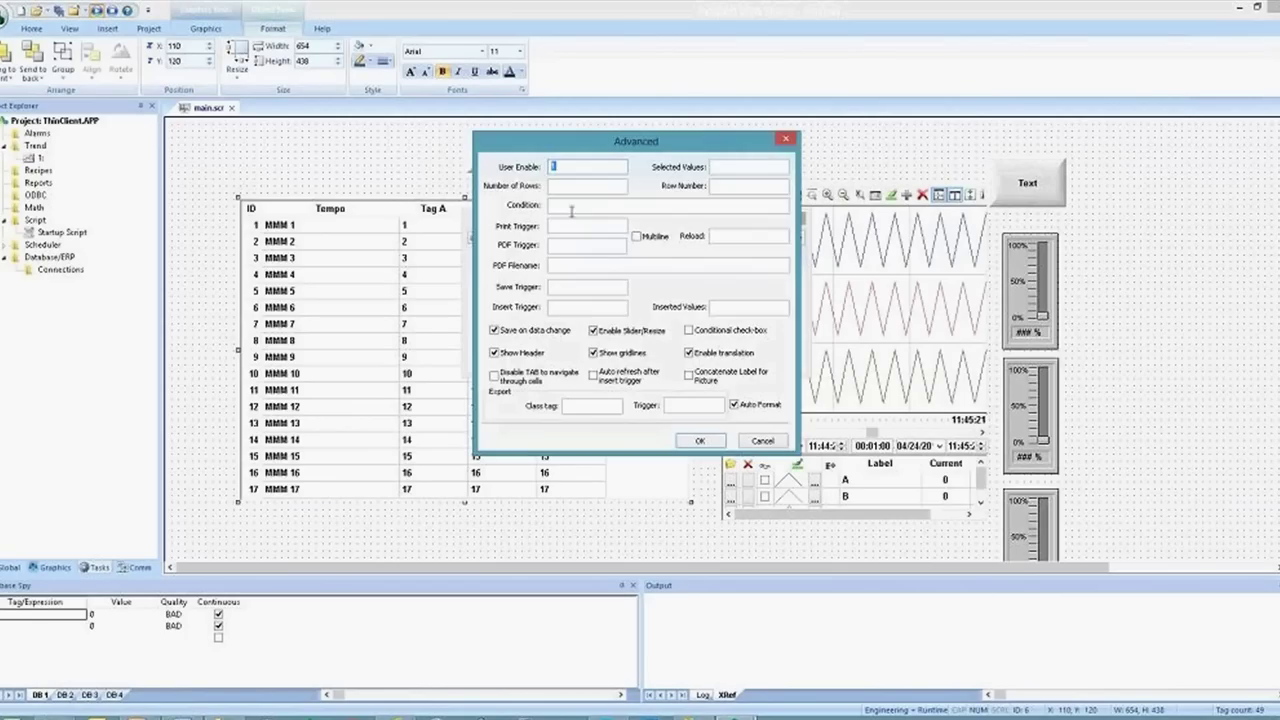
{"action": "left_click", "coordinate": [758, 442]}
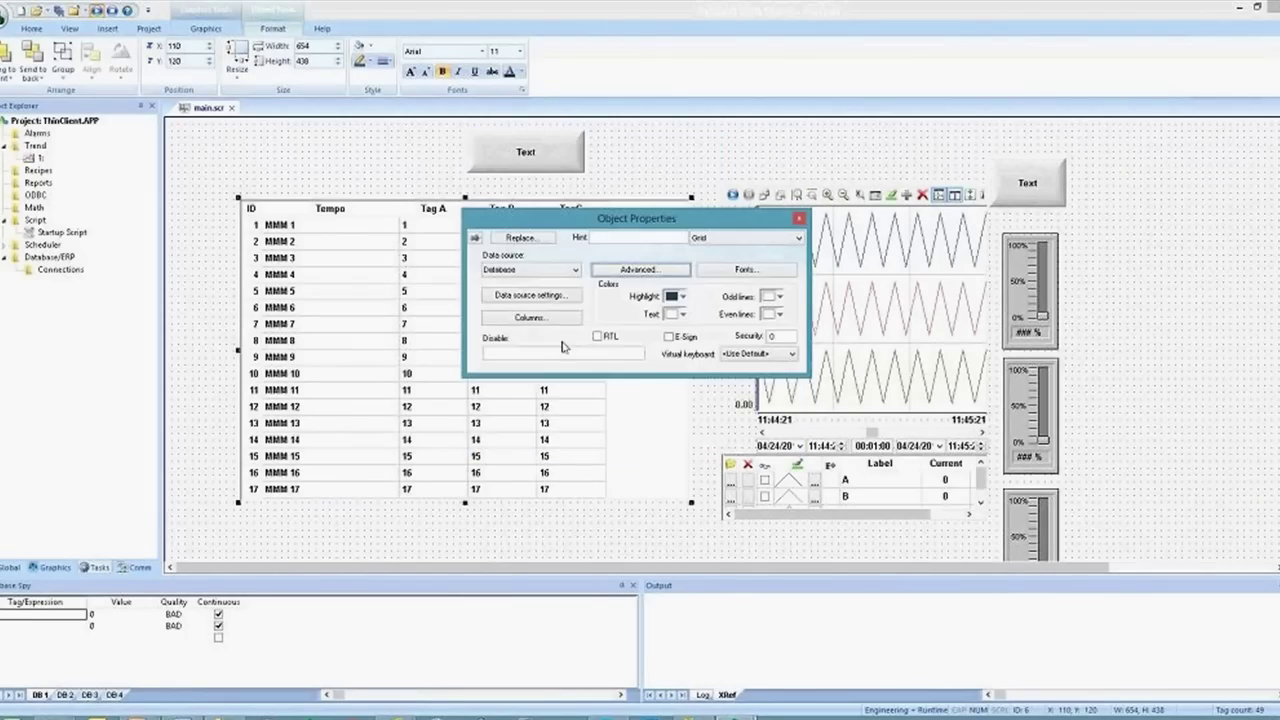
{"action": "left_click", "coordinate": [620, 271]}
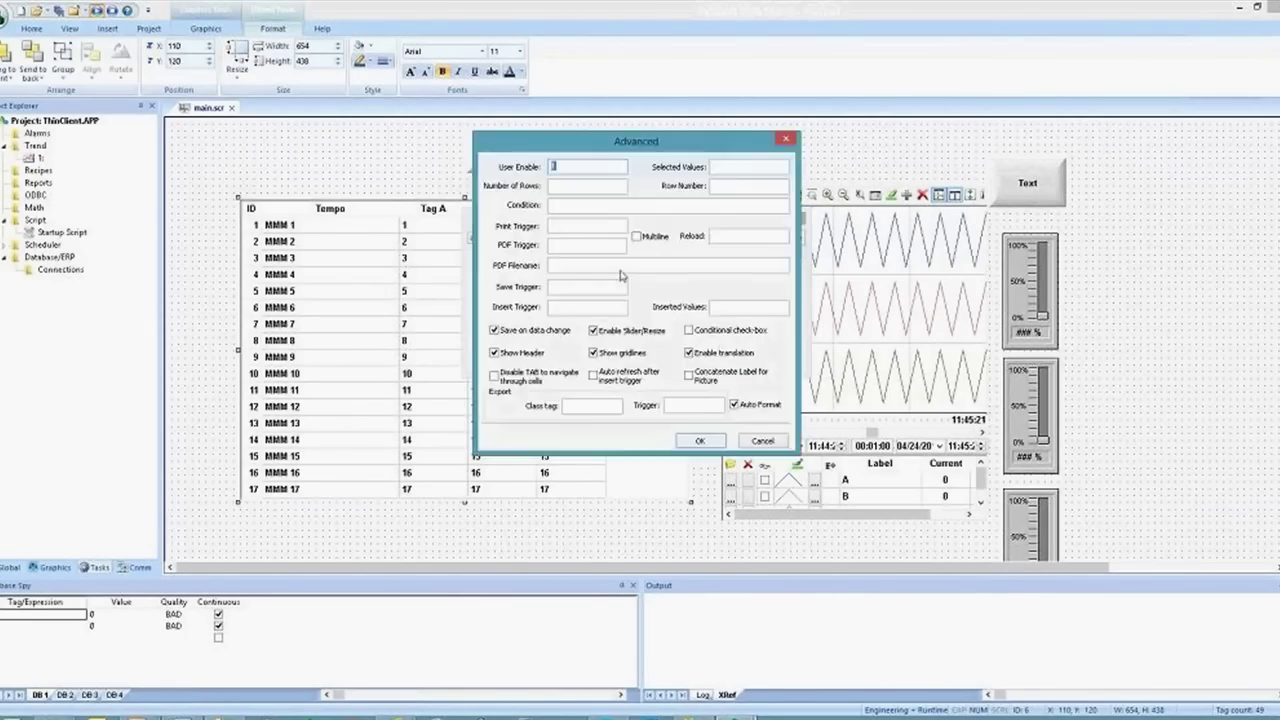
{"action": "left_click", "coordinate": [551, 205]}
{"action": "type", "text": "T"}
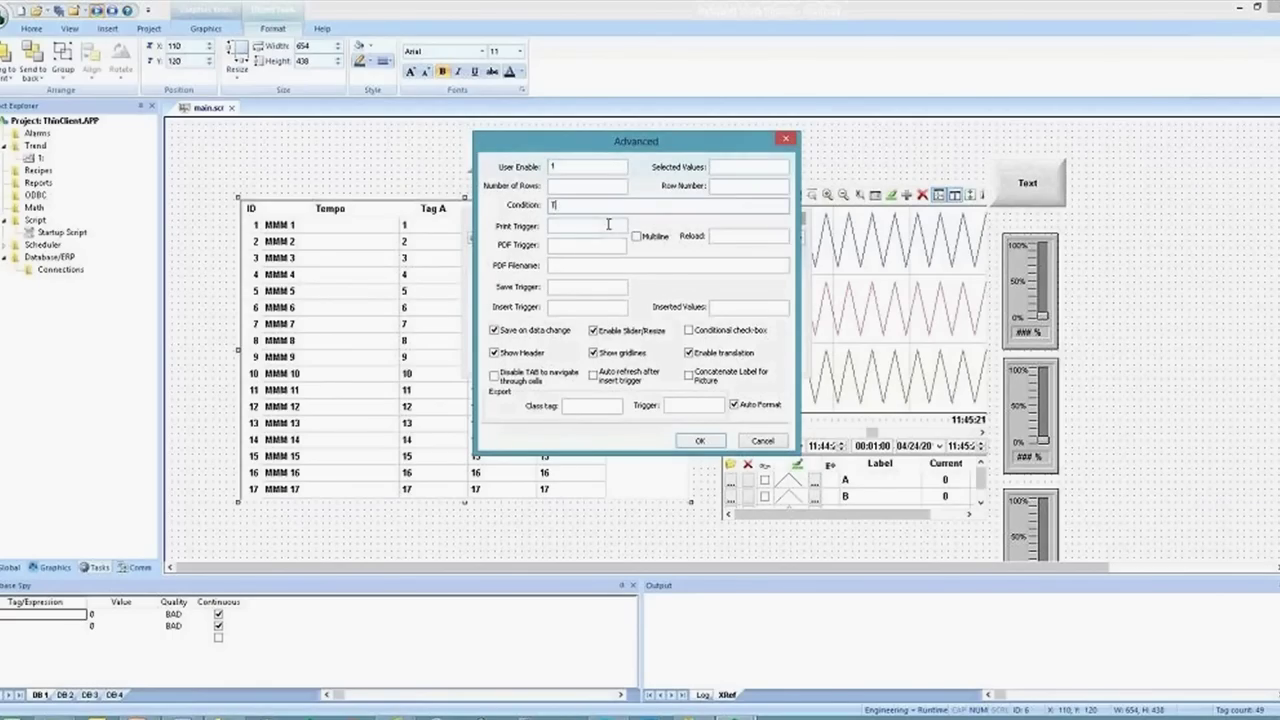
{"action": "type", "text": "ime_Stamp"}
{"action": "type", "text": ">'1/1/2012 00:00:00"}
{"action": "left_click", "coordinate": [700, 441]}
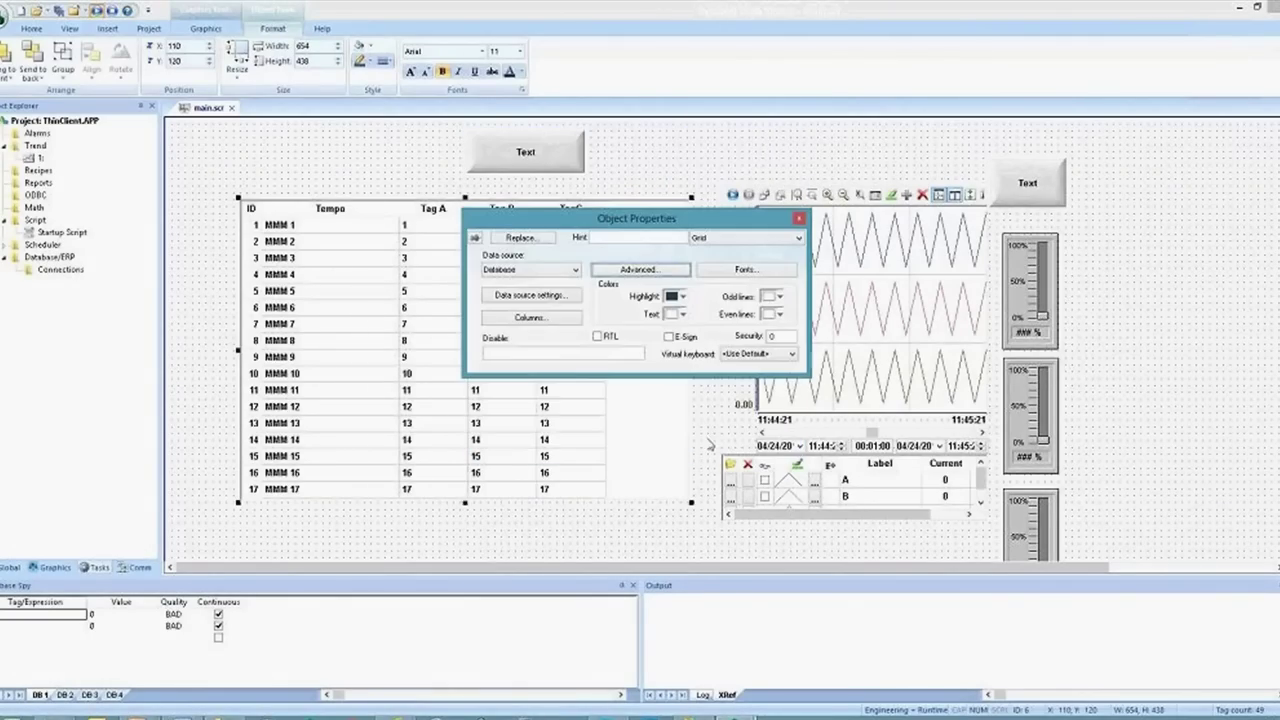
{"action": "left_click", "coordinate": [349, 231]}
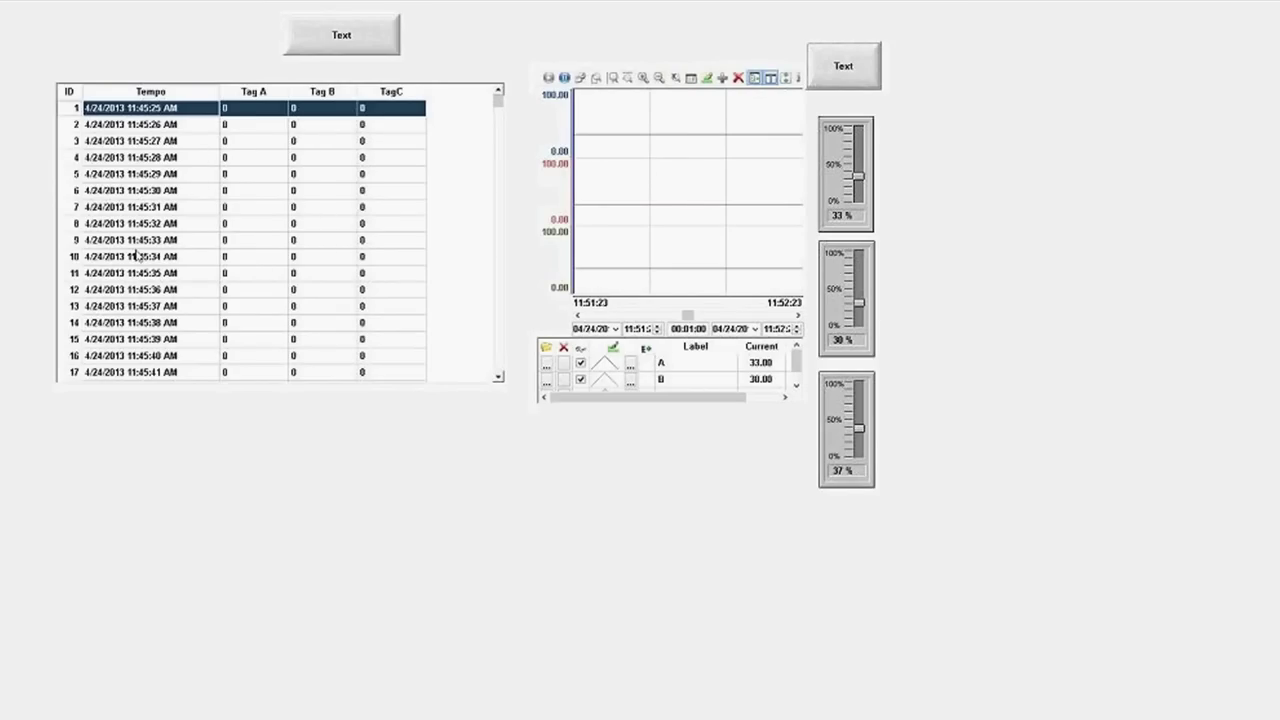
{"action": "left_click", "coordinate": [155, 356]}
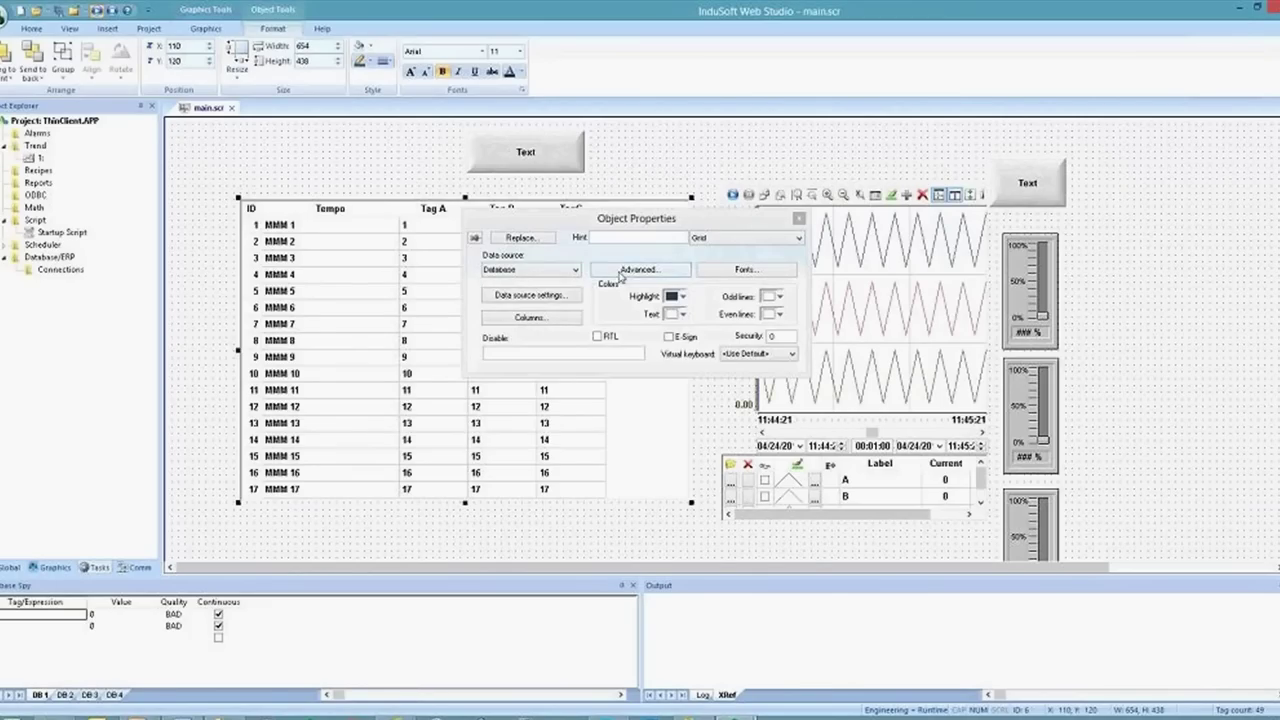
Change the grid's Condition date to '4/24/2013 11:46:00' in the advanced settings
{"action": "left_click", "coordinate": [638, 270]}
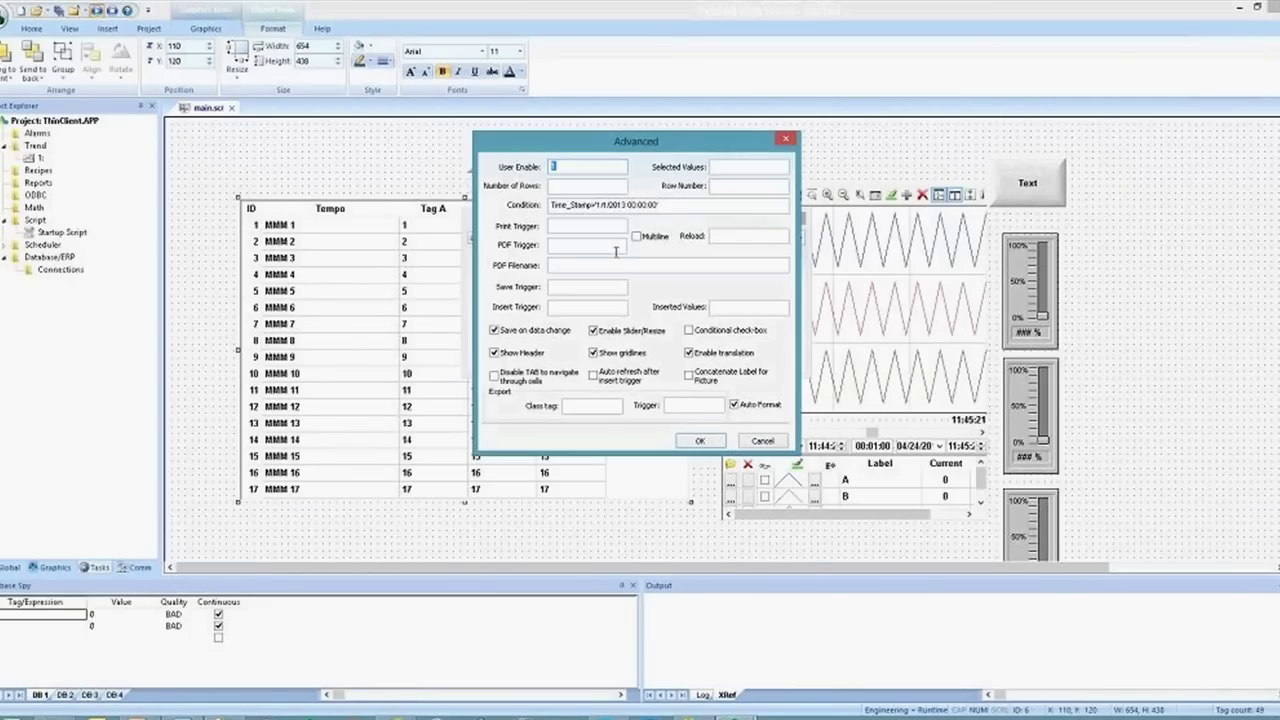
{"action": "left_click", "coordinate": [621, 204]}
{"action": "left_click_drag", "start_coordinate": [600, 205], "coordinate": [607, 205]}
{"action": "type", "text": "24/20"}
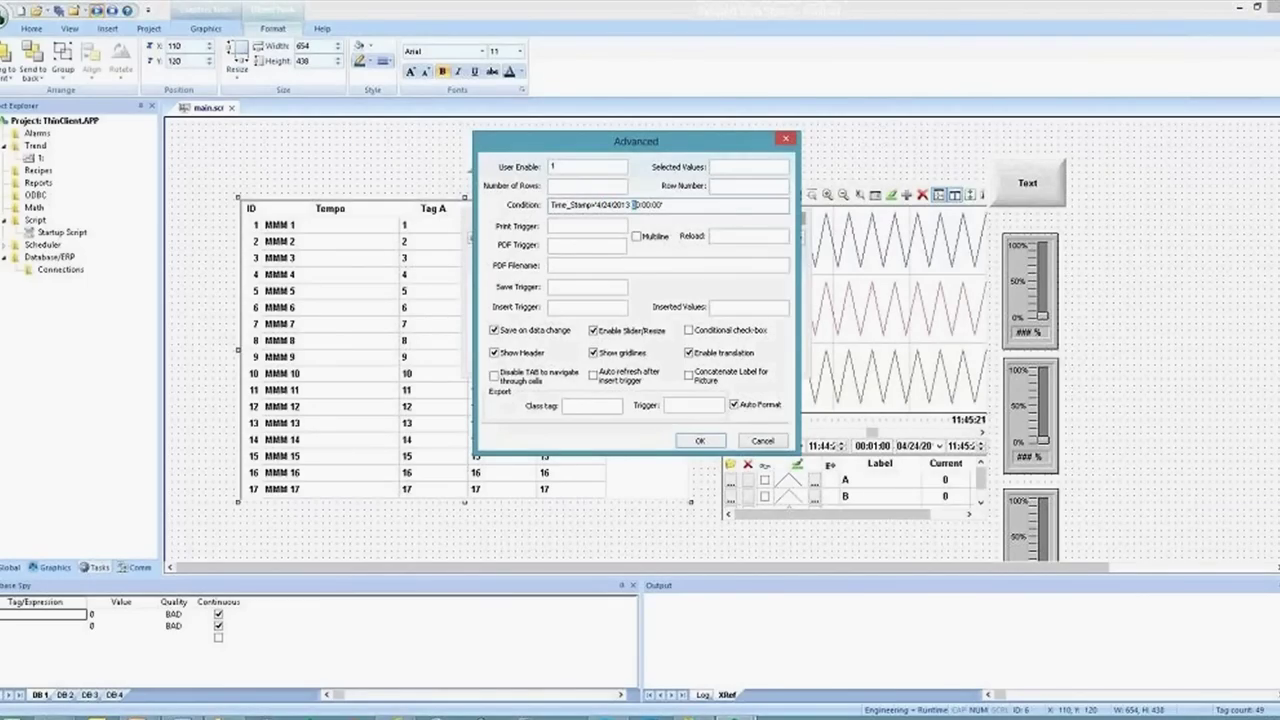
{"action": "type", "text": "13 11:46"}
{"action": "left_click", "coordinate": [700, 442]}
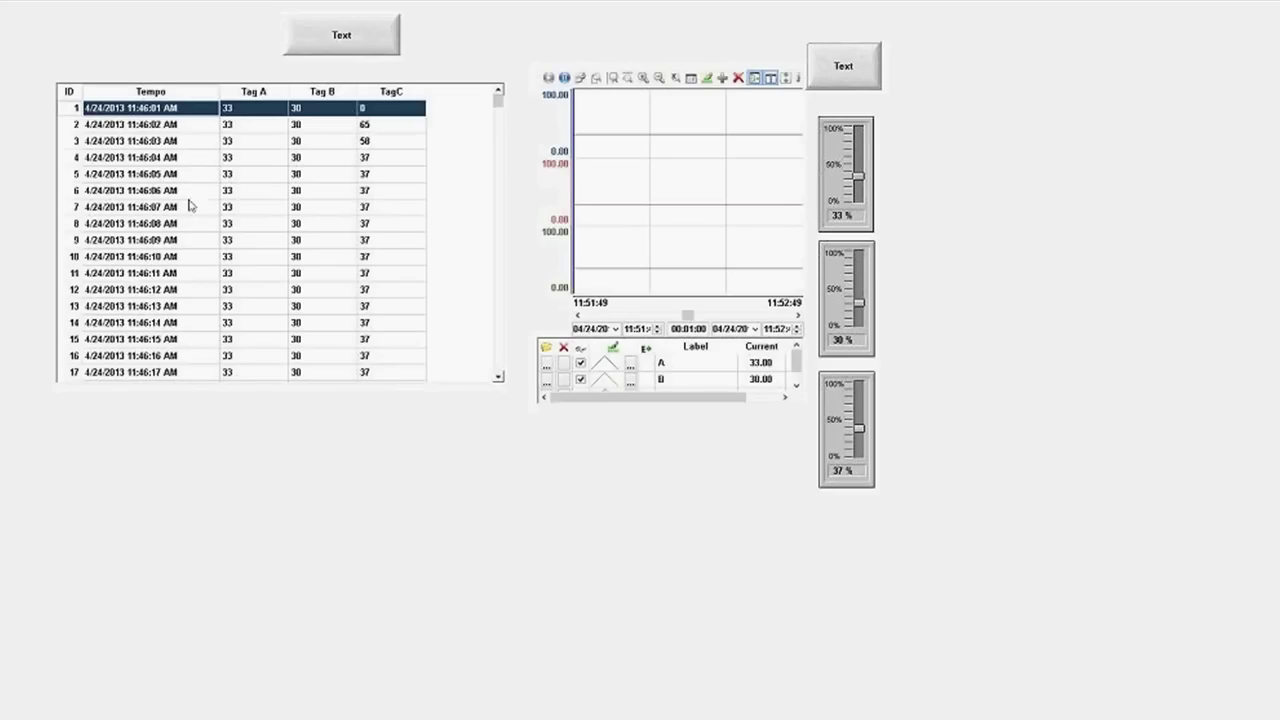
{"action": "mouse_move", "coordinate": [497, 100]}
{"action": "left_mouse_down"}
{"action": "mouse_move", "coordinate": [497, 134]}
{"action": "mouse_move", "coordinate": [497, 97]}
{"action": "left_mouse_up"}
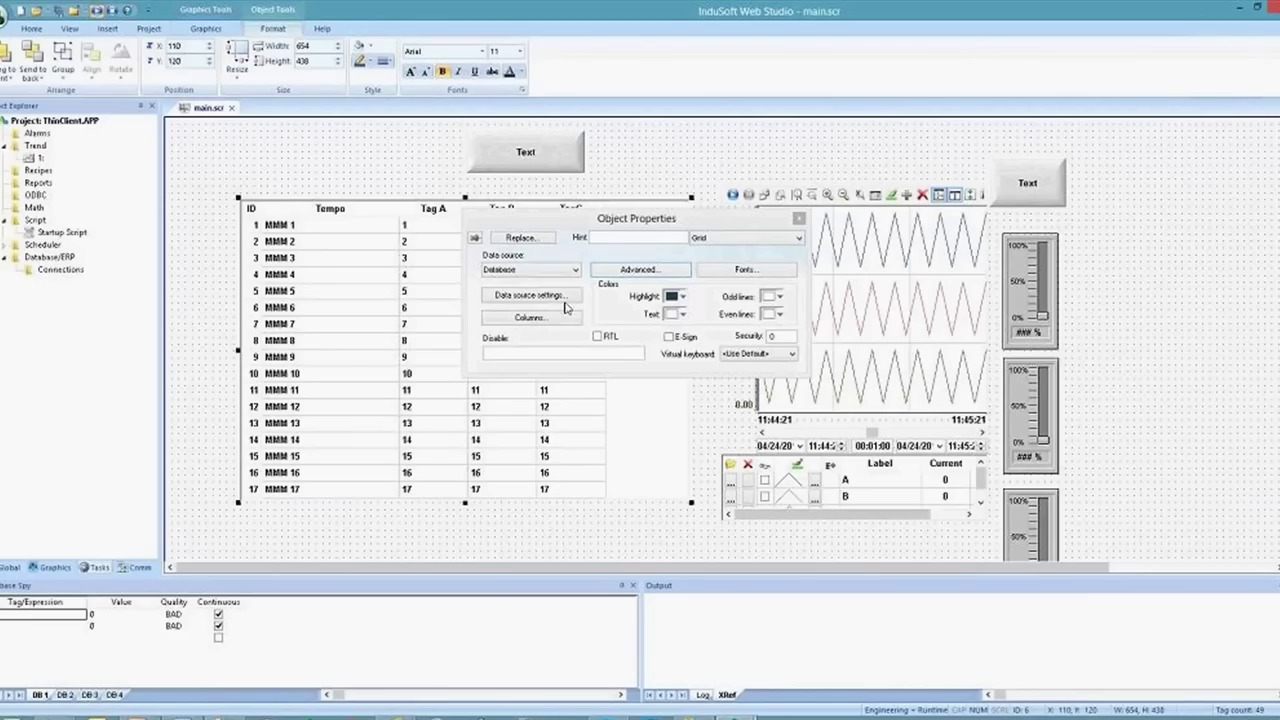
Replace the fixed date in the grid's condition with '{StartTime}'
{"action": "left_click", "coordinate": [622, 271]}
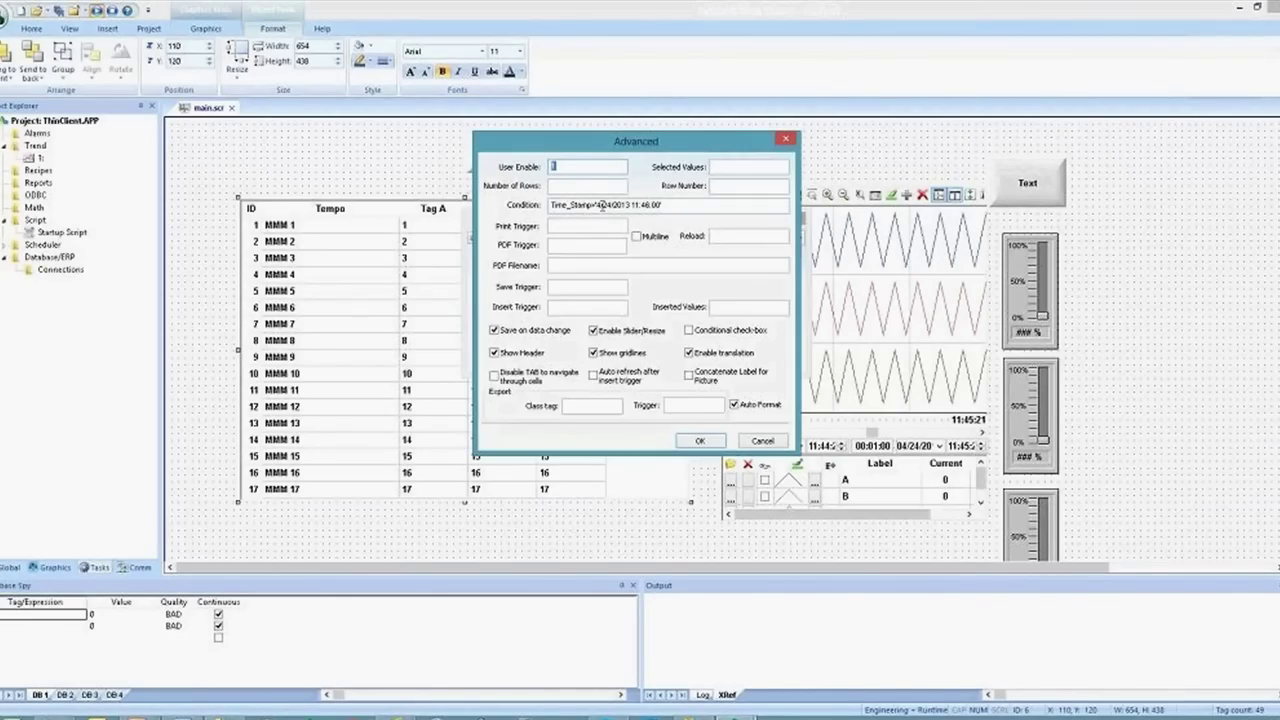
{"action": "left_click", "coordinate": [598, 204]}
{"action": "key", "text": "shift+End"}
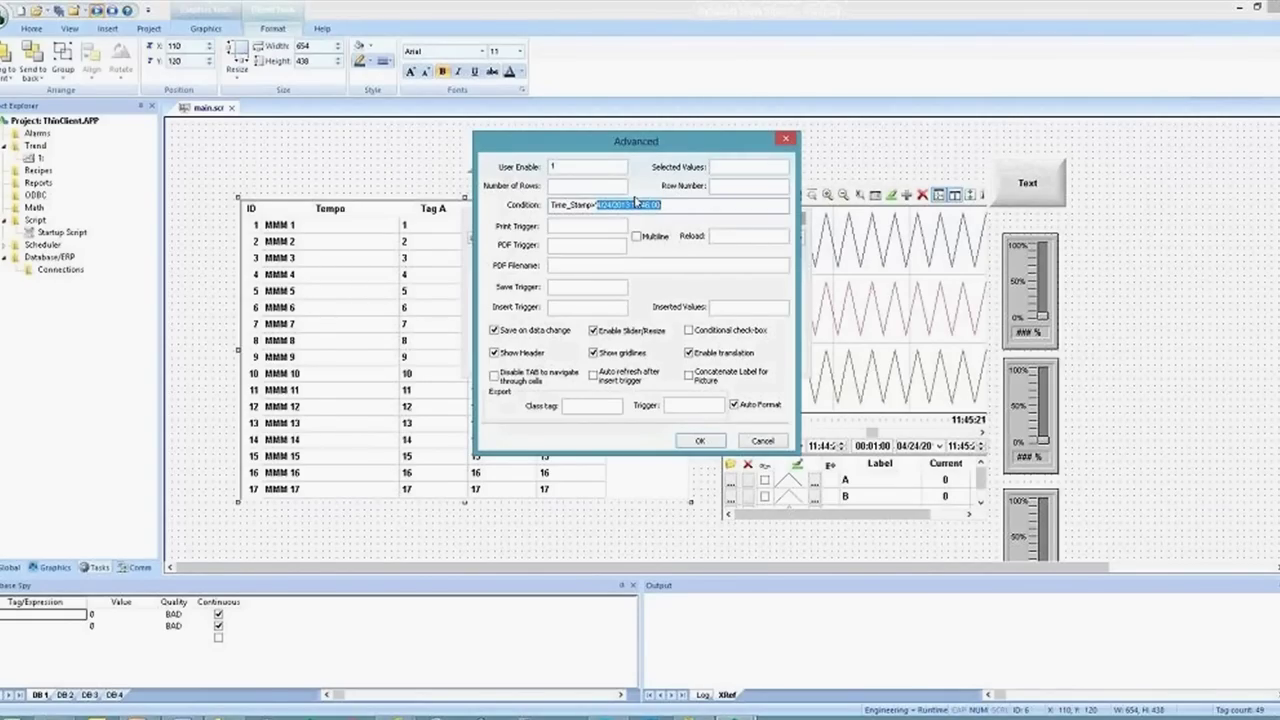
{"action": "key", "text": "Delete"}
{"action": "type", "text": "'{}"}
{"action": "type", "text": "StartTime"}
{"action": "left_click", "coordinate": [700, 441]}
Create the missing StartTime tag as a String and close the advanced settings
{"action": "left_click", "coordinate": [618, 418]}
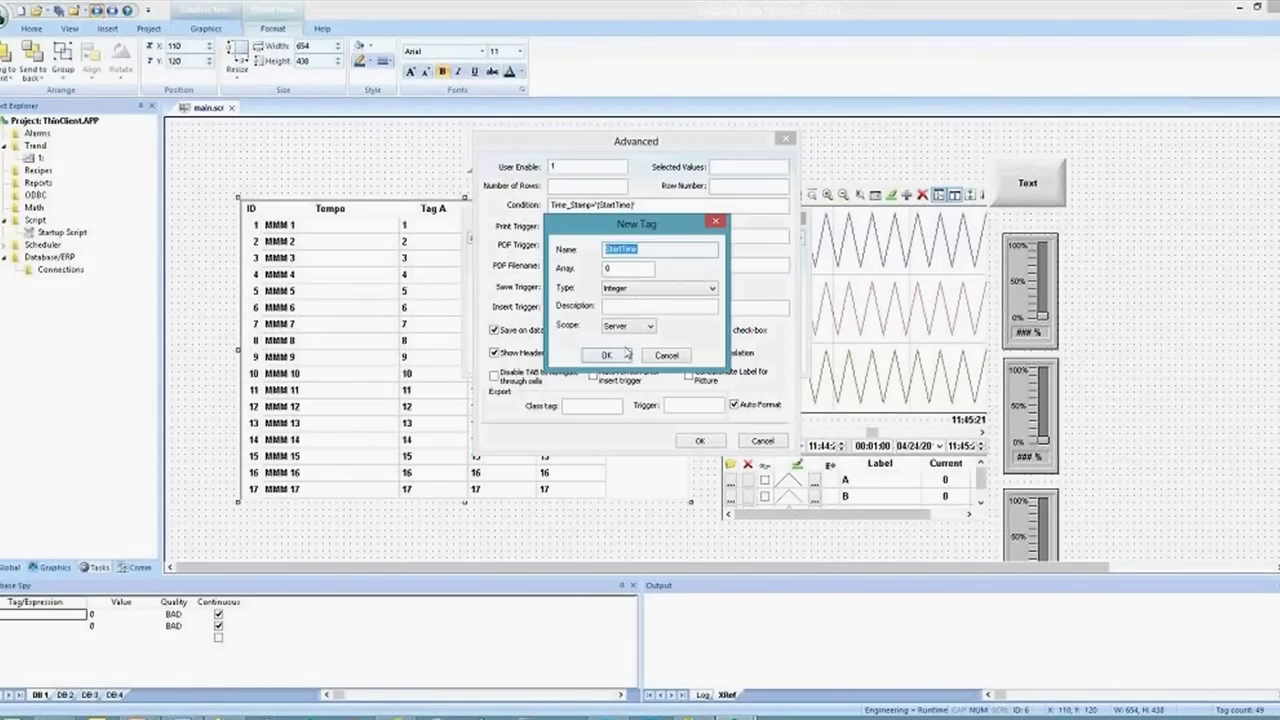
{"action": "left_click", "coordinate": [642, 288]}
{"action": "left_click", "coordinate": [630, 338]}
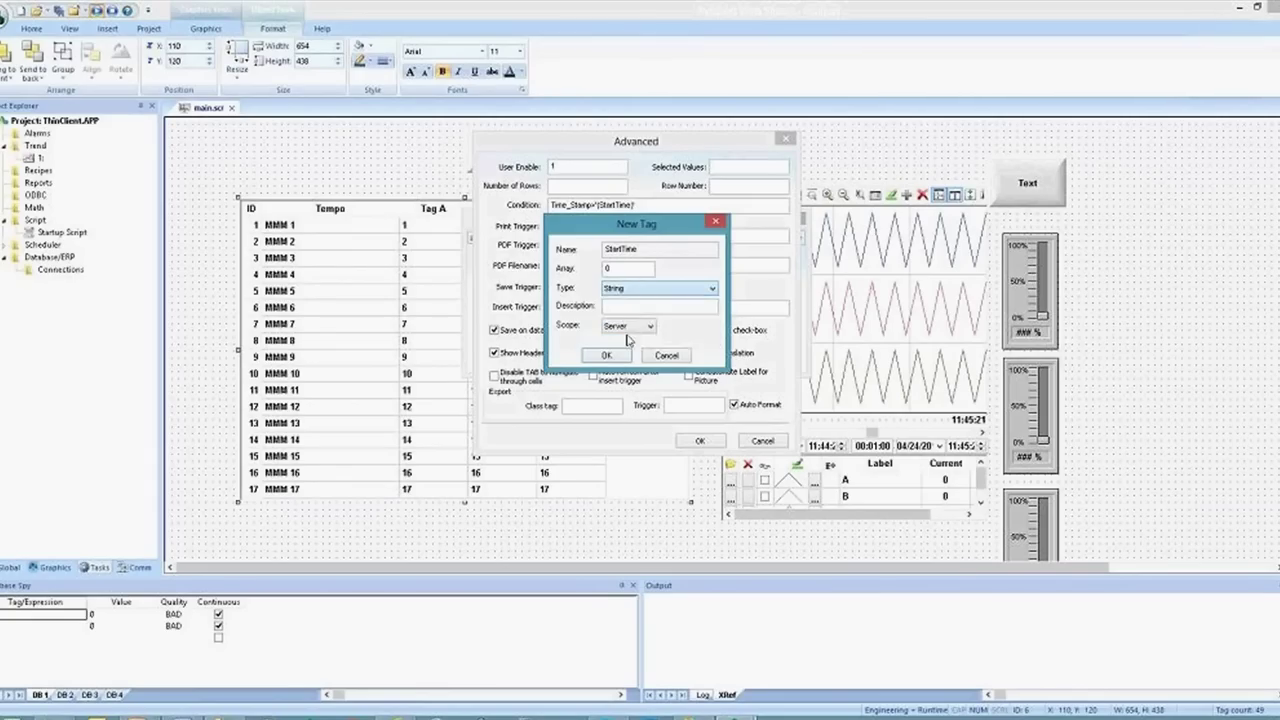
{"action": "left_click", "coordinate": [606, 355]}
{"action": "left_click", "coordinate": [700, 441]}
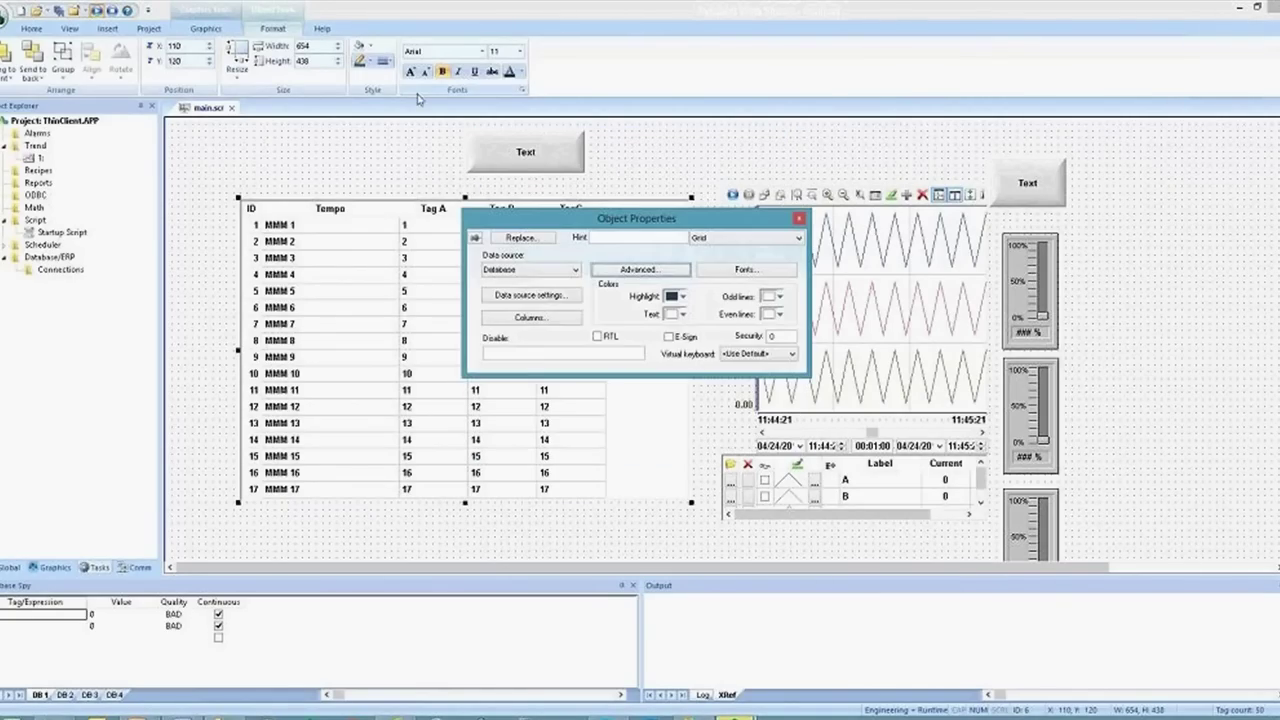
Draw a text box just below the grid and bind its Tag/Expression to startTime
{"action": "left_click", "coordinate": [206, 28]}
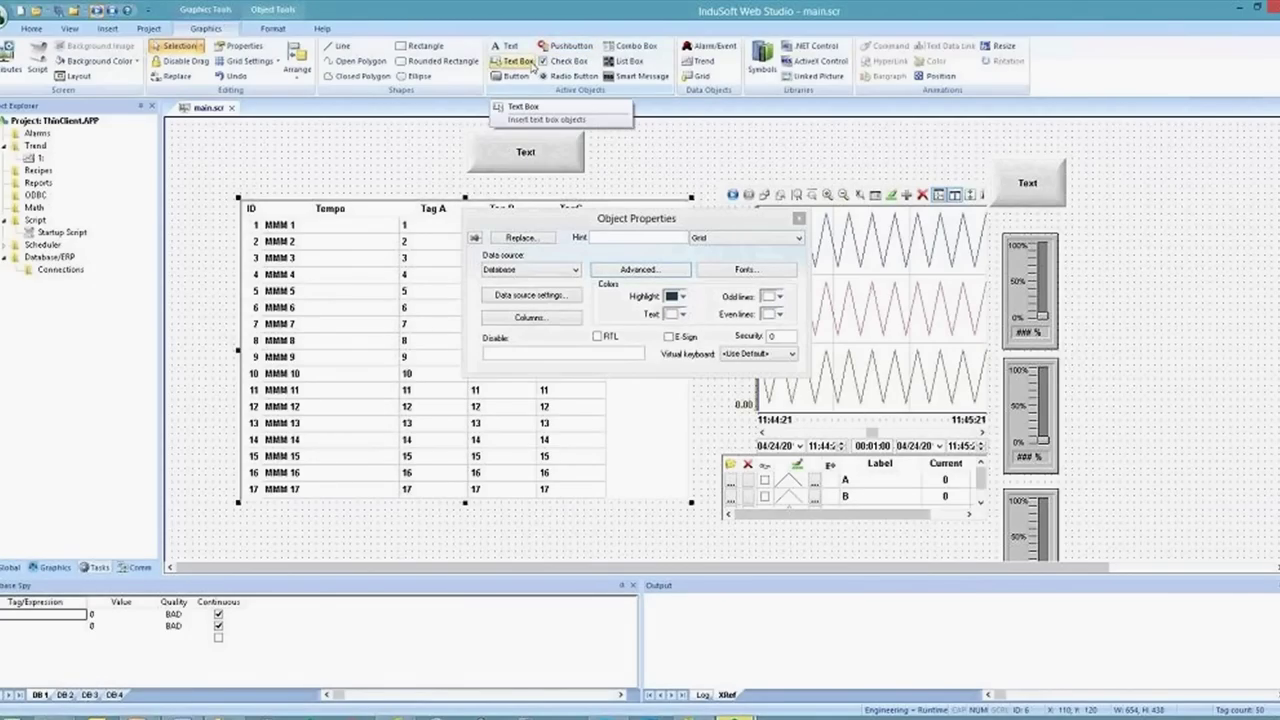
{"action": "left_click", "coordinate": [531, 61]}
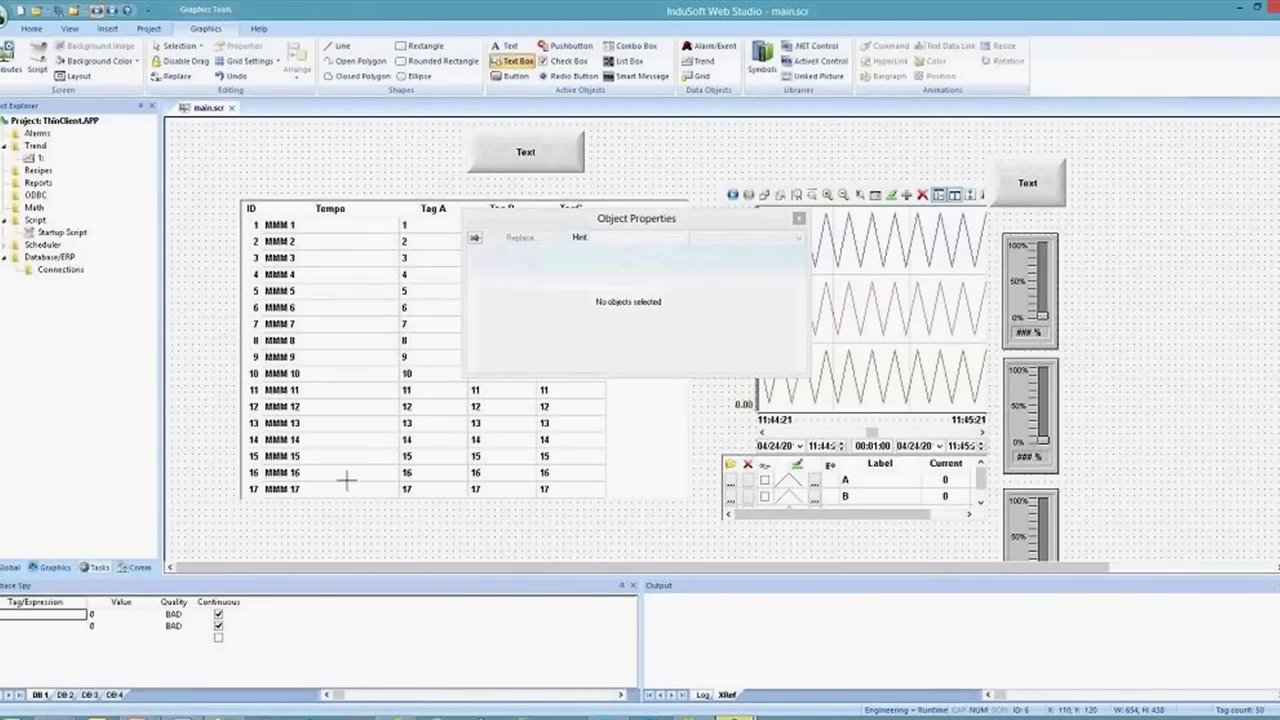
{"action": "left_click_drag", "start_coordinate": [336, 510], "coordinate": [550, 543]}
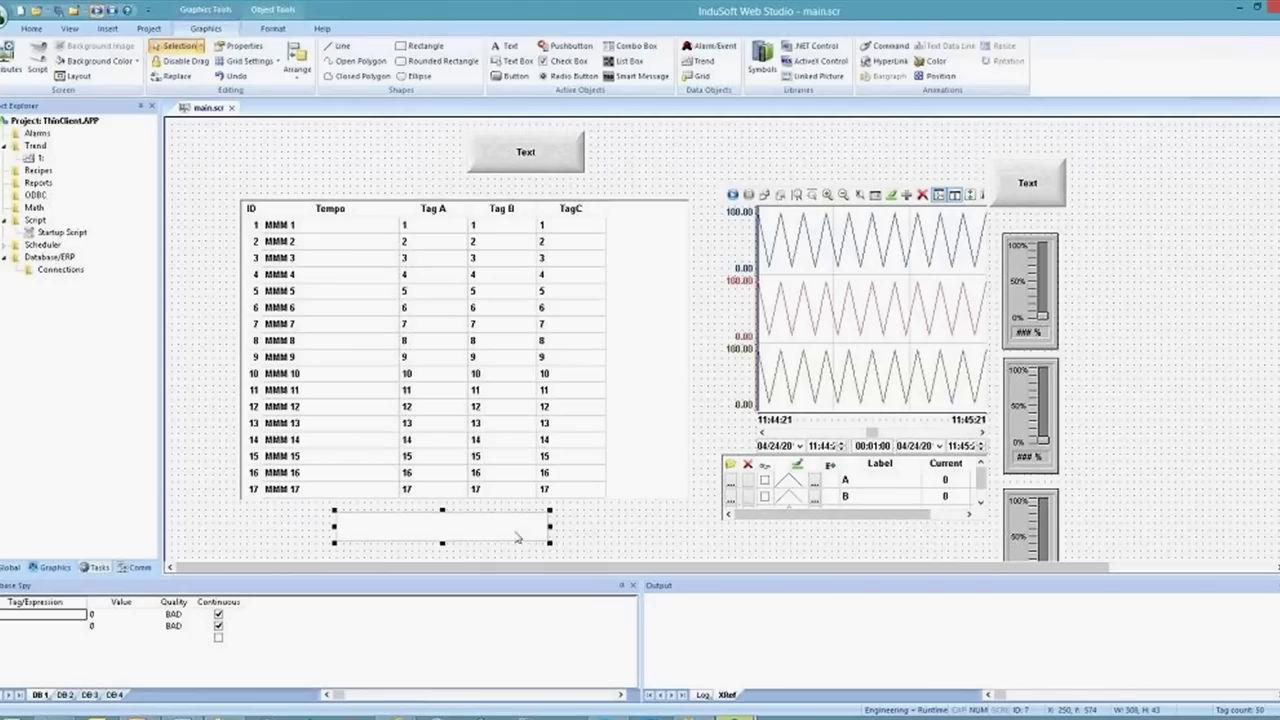
{"action": "double_click", "coordinate": [516, 536]}
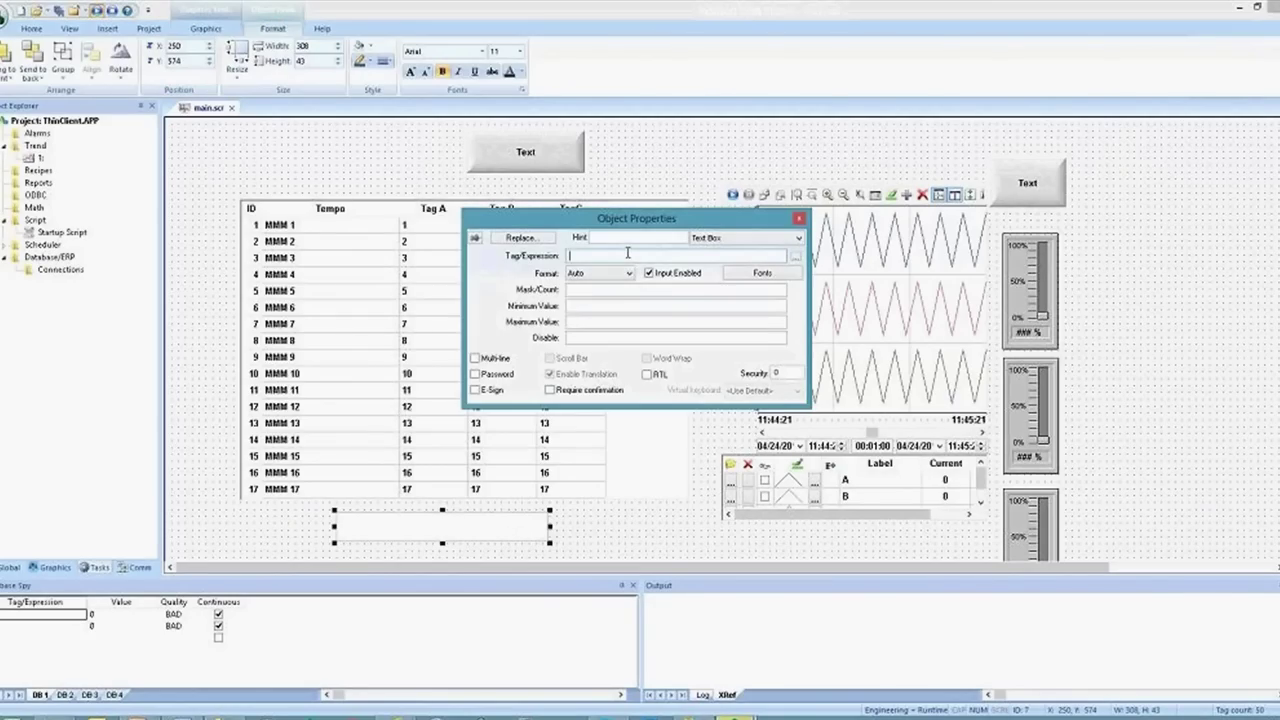
{"action": "type", "text": "04/24/2013 11:46:08"}
{"action": "key", "text": "ctrl+a"}
{"action": "key", "text": "BackSpace"}
{"action": "type", "text": "str"}
{"action": "type", "text": "rtTime"}
{"action": "left_click", "coordinate": [645, 290]}
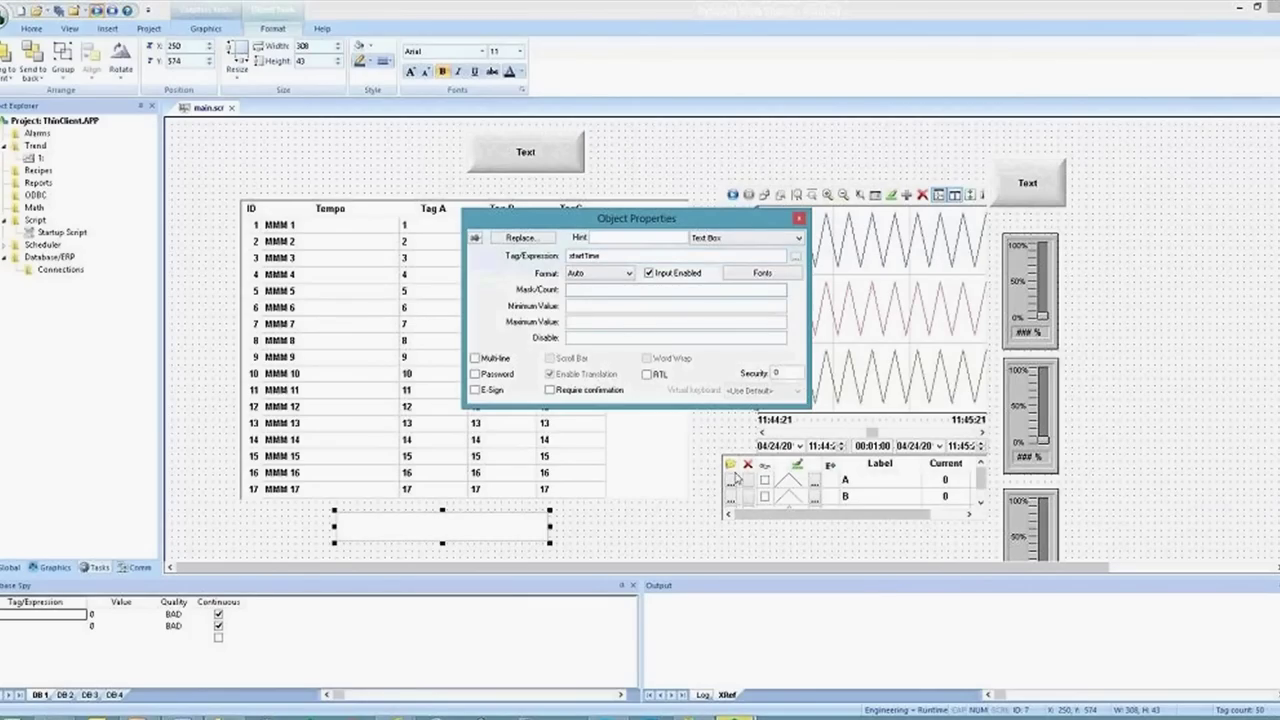
{"action": "left_click", "coordinate": [620, 525]}
Set the grid's advanced Reload trigger to reload, creating reload as a new tag
{"action": "double_click", "coordinate": [550, 383]}
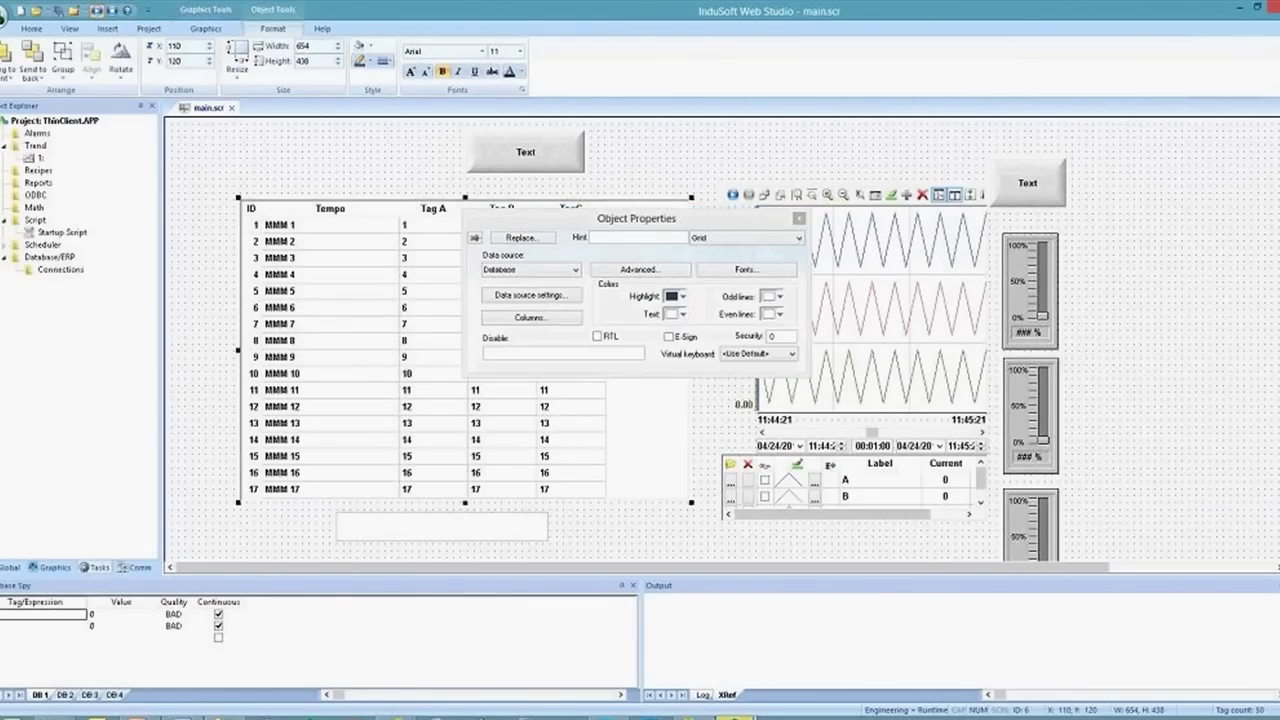
{"action": "left_click", "coordinate": [643, 277]}
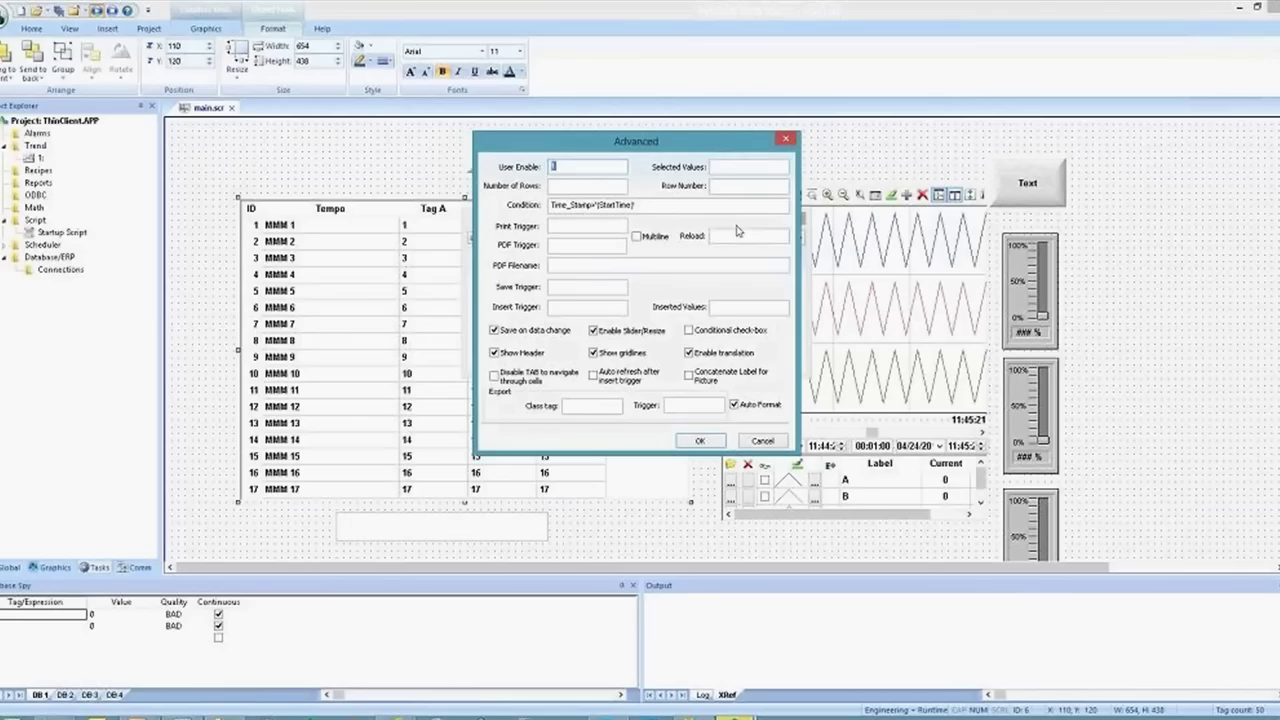
{"action": "left_click", "coordinate": [745, 237]}
{"action": "type", "text": "reload"}
{"action": "key", "text": "Tab"}
{"action": "left_click", "coordinate": [638, 417]}
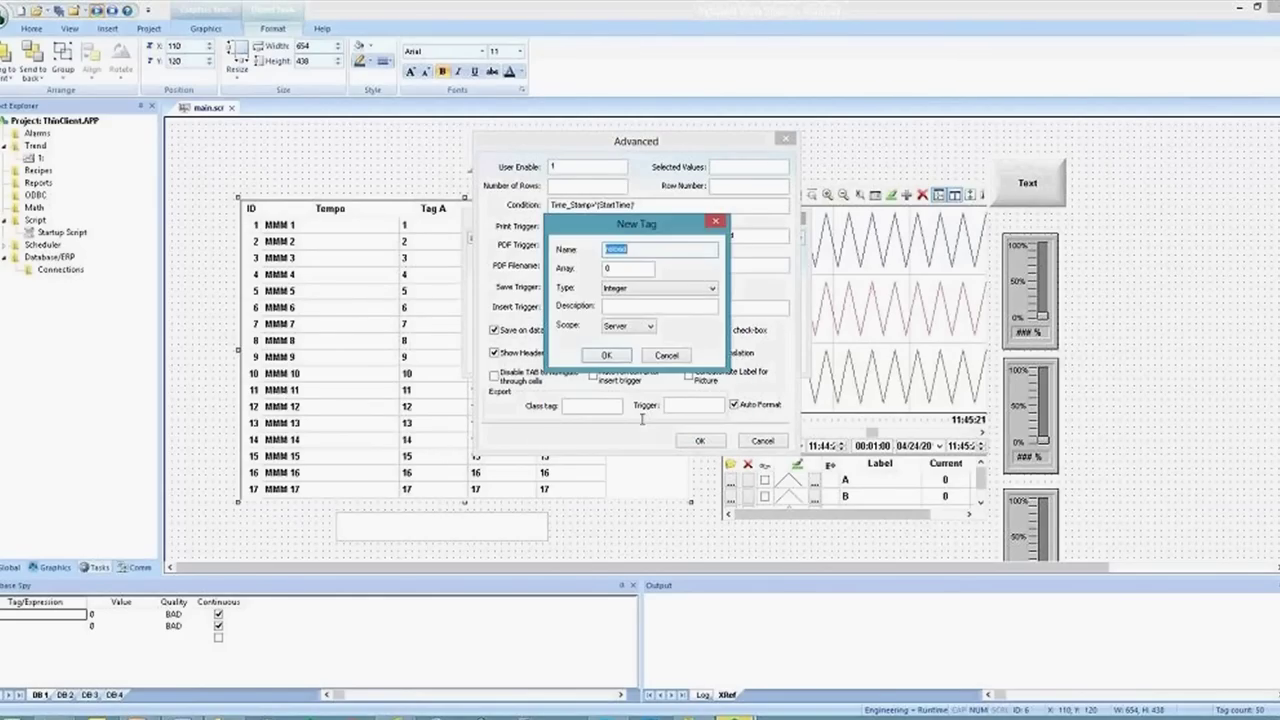
{"action": "left_click", "coordinate": [617, 357]}
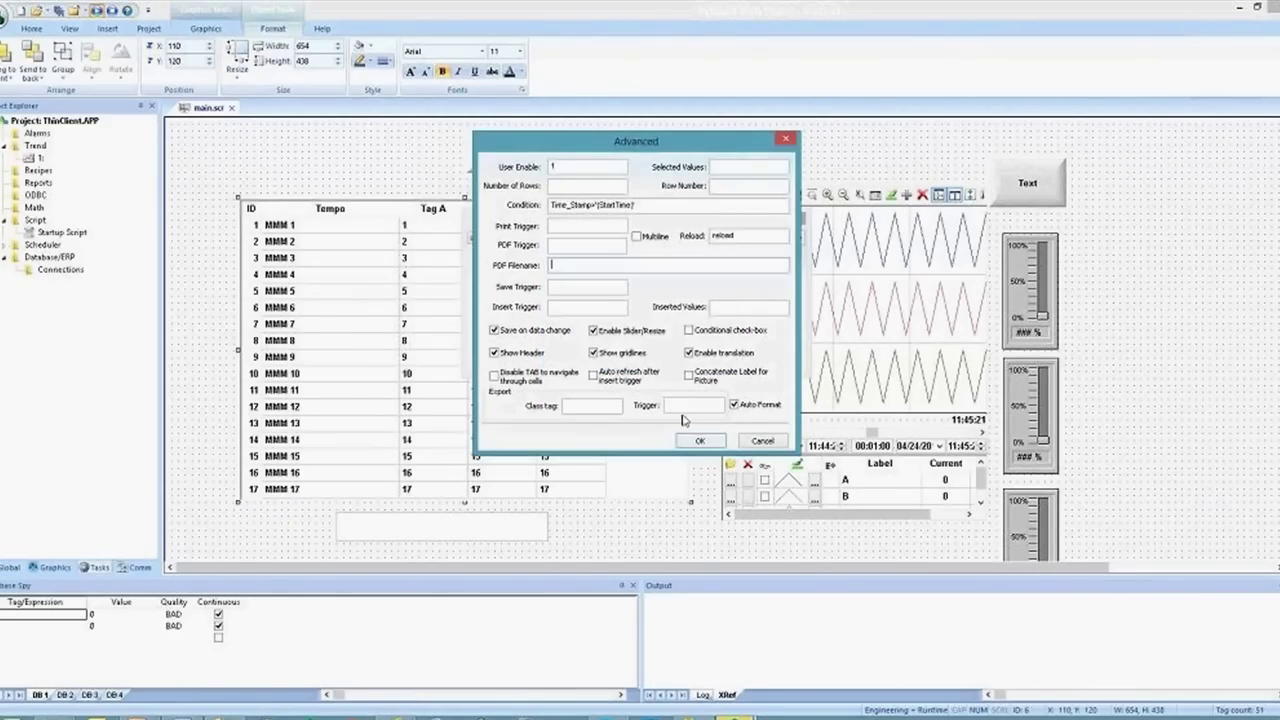
{"action": "left_click", "coordinate": [699, 441]}
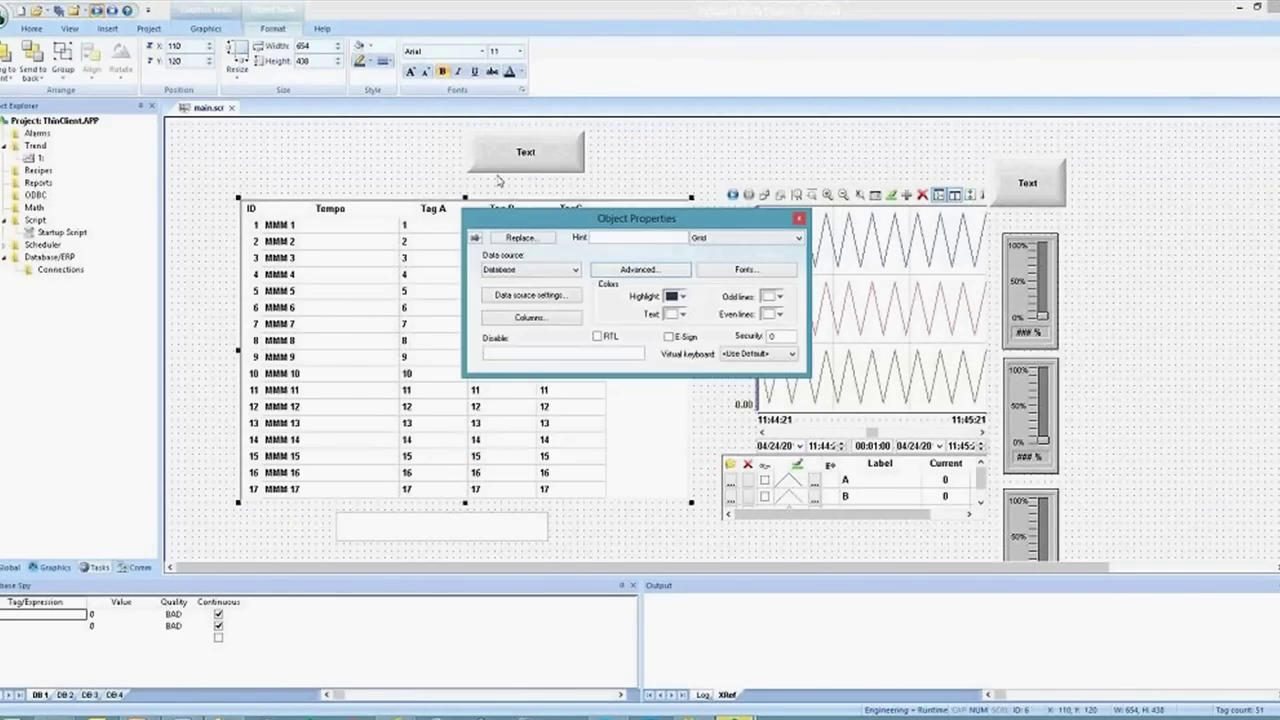
{"action": "left_click", "coordinate": [206, 28]}
Draw a button right of the new text box and caption it Recarregar
{"action": "left_click", "coordinate": [515, 76]}
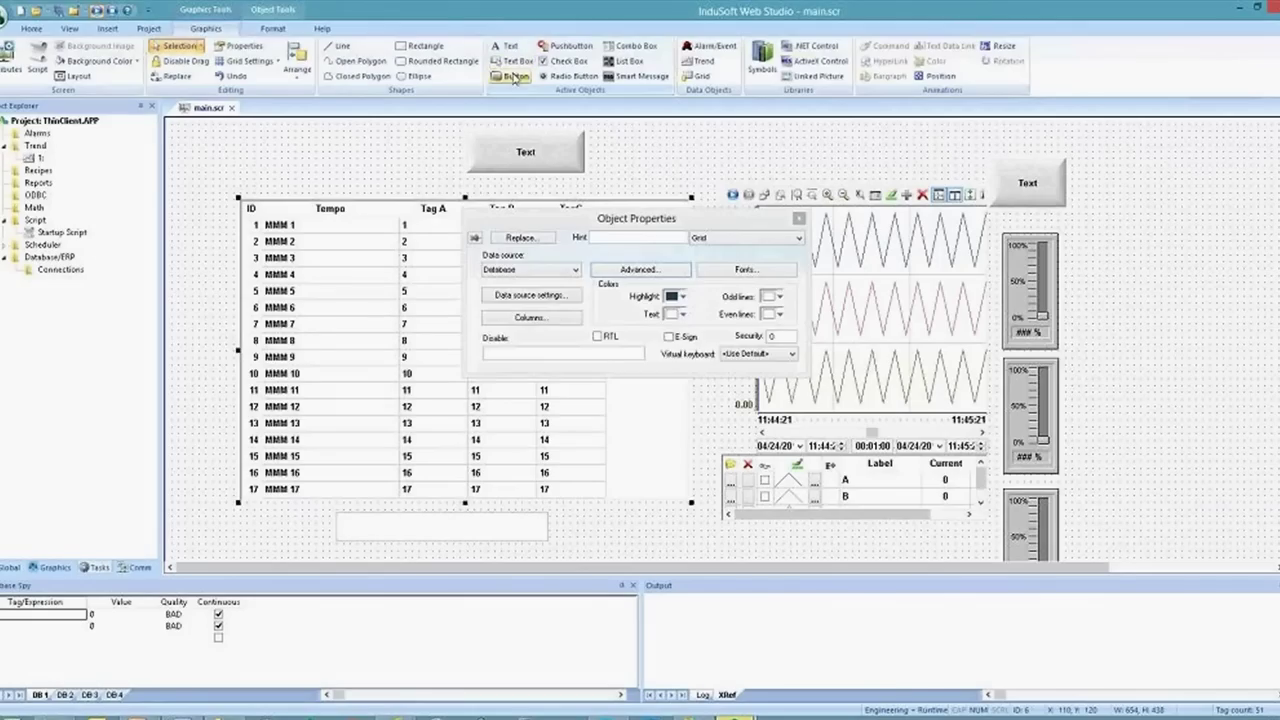
{"action": "left_click_drag", "start_coordinate": [596, 508], "coordinate": [689, 545]}
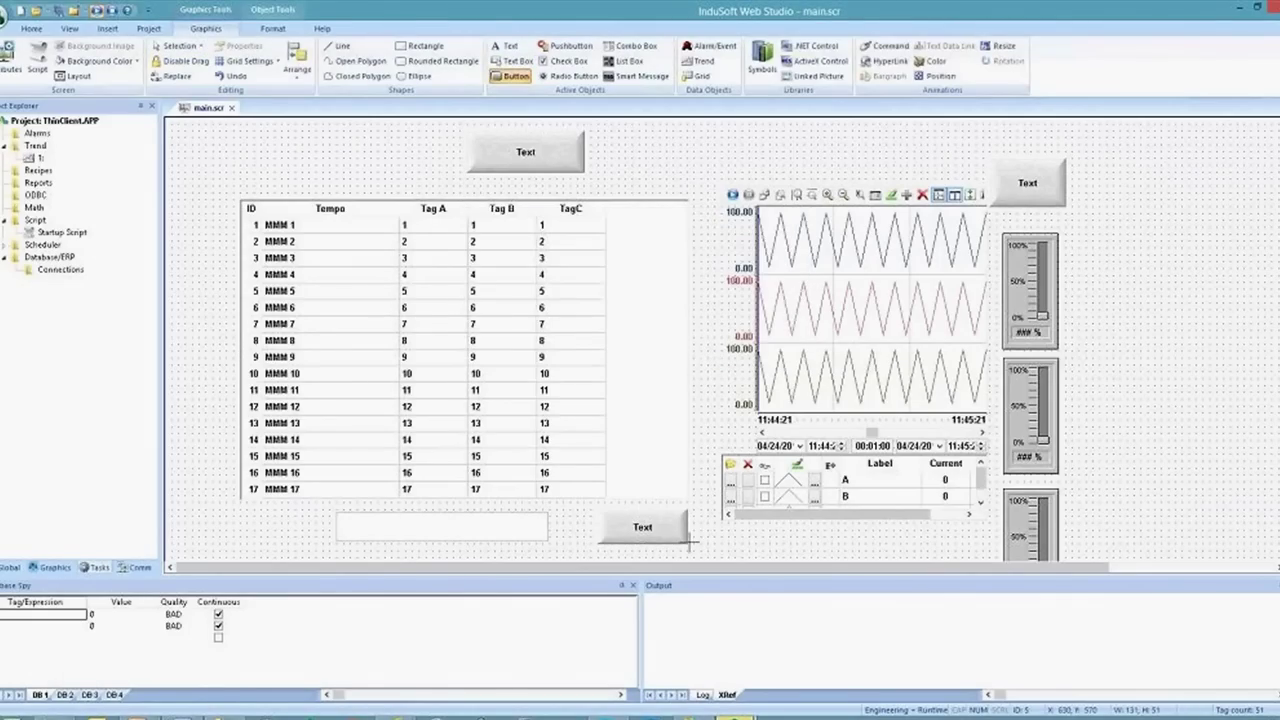
{"action": "double_click", "coordinate": [676, 540]}
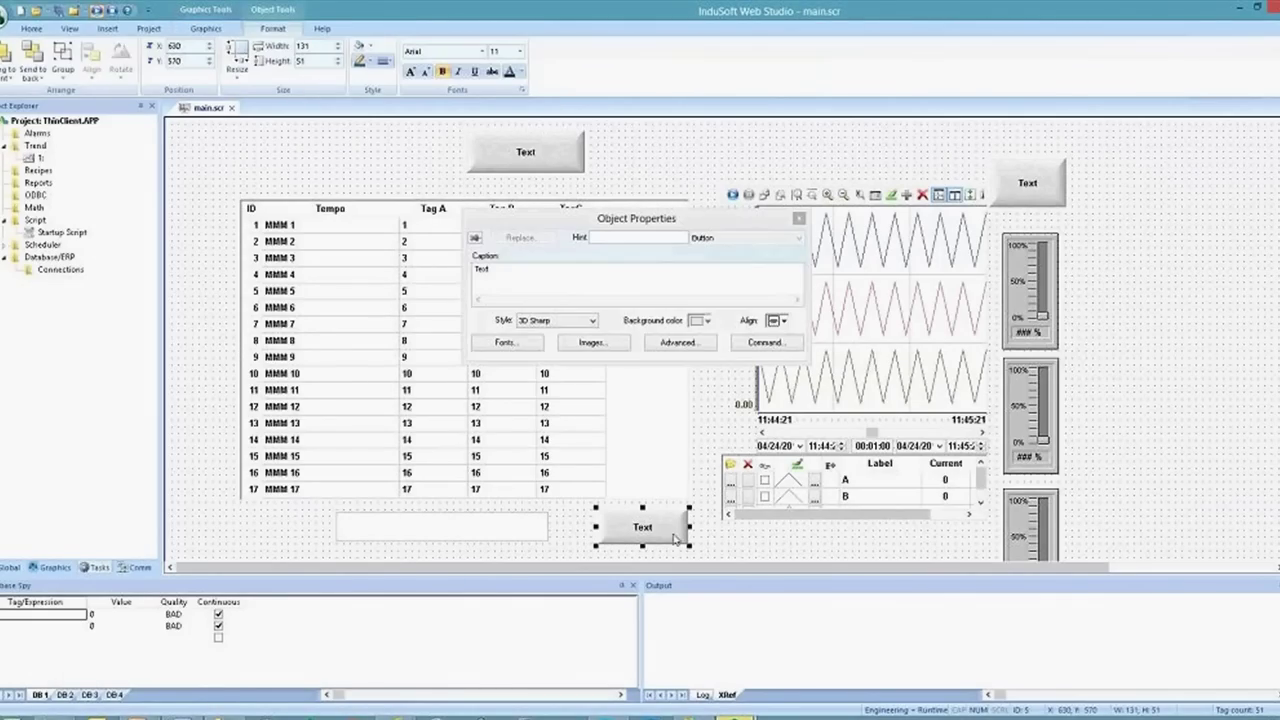
{"action": "double_click", "coordinate": [490, 275]}
{"action": "type", "text": "recarregar"}
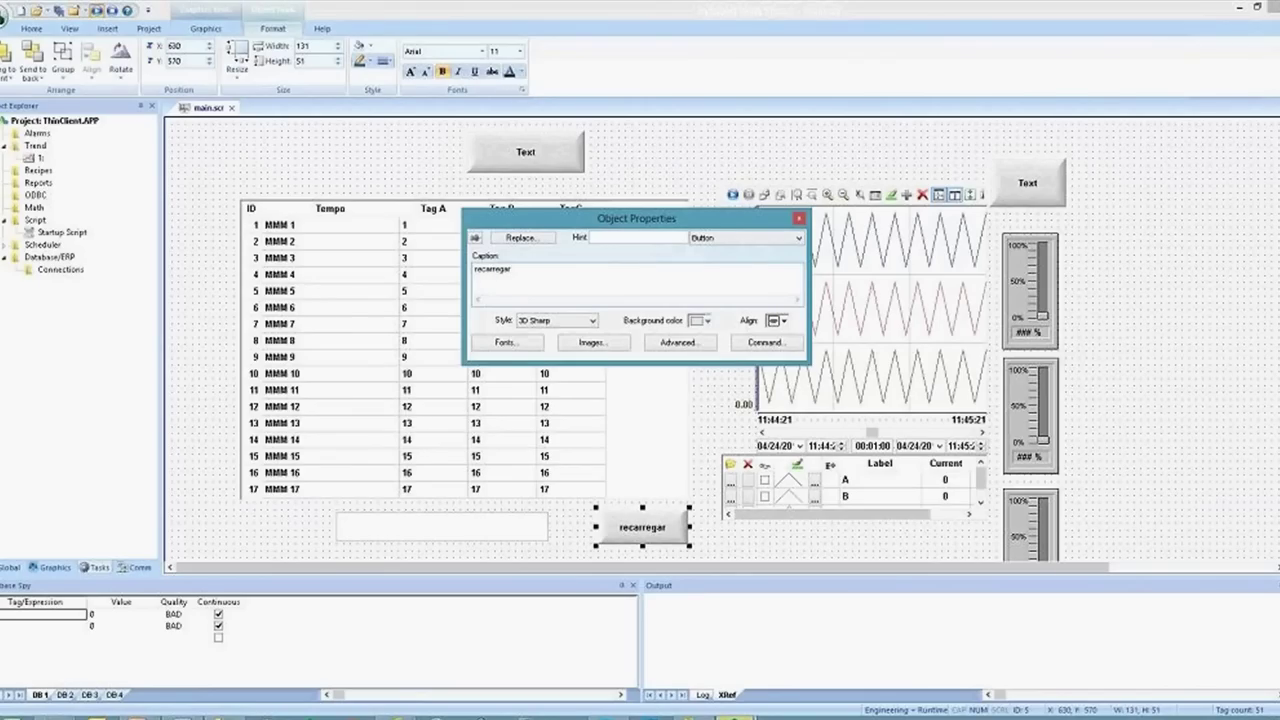
{"action": "key", "text": "Home"}
{"action": "key", "text": "Delete"}
{"action": "type", "text": "R"}
Give the Recarregar button a Toggle Tag command on the reload tag
{"action": "left_click", "coordinate": [680, 344]}
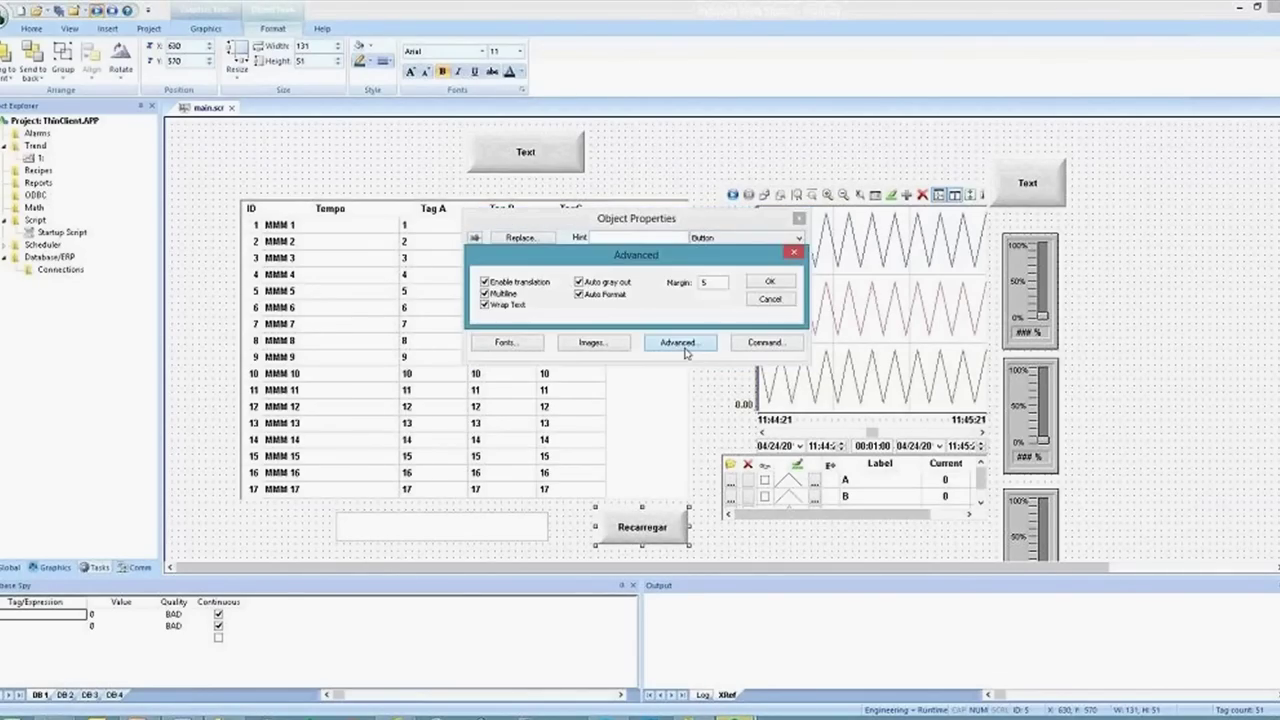
{"action": "left_click", "coordinate": [776, 282]}
{"action": "left_click", "coordinate": [763, 344]}
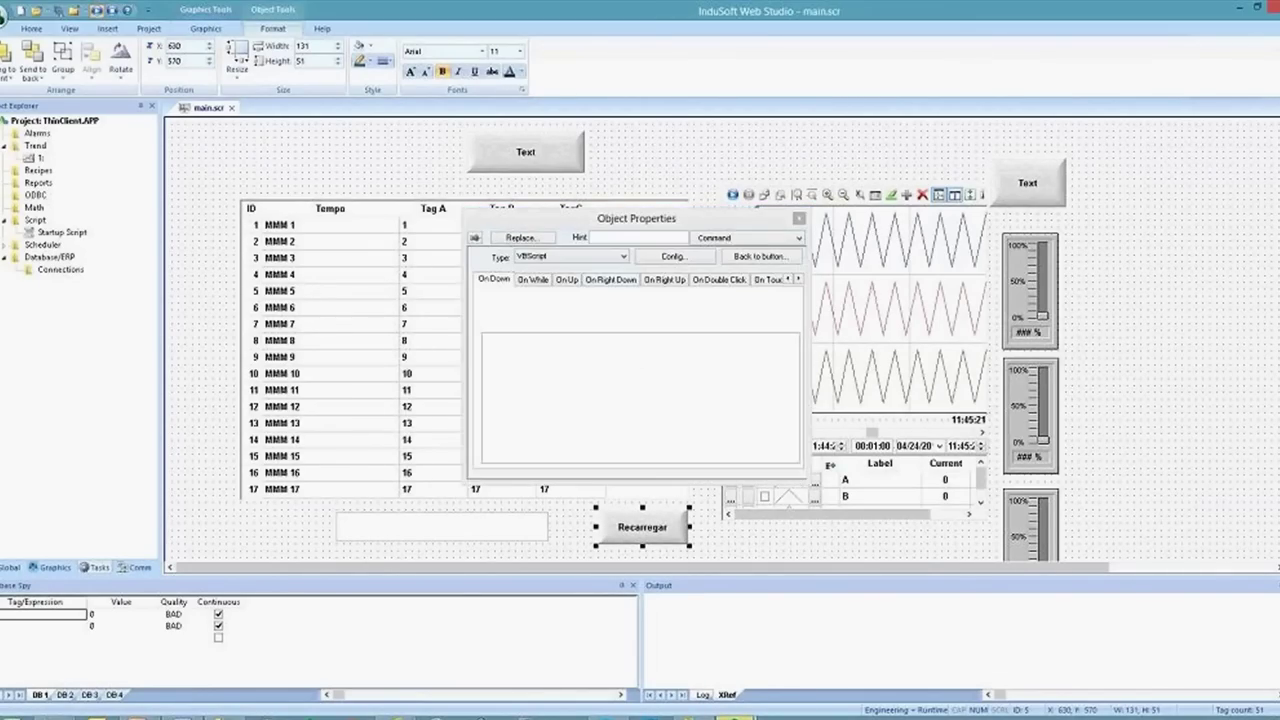
{"action": "left_click", "coordinate": [566, 258]}
{"action": "left_click", "coordinate": [555, 327]}
{"action": "left_click", "coordinate": [536, 310]}
{"action": "type", "text": "re"}
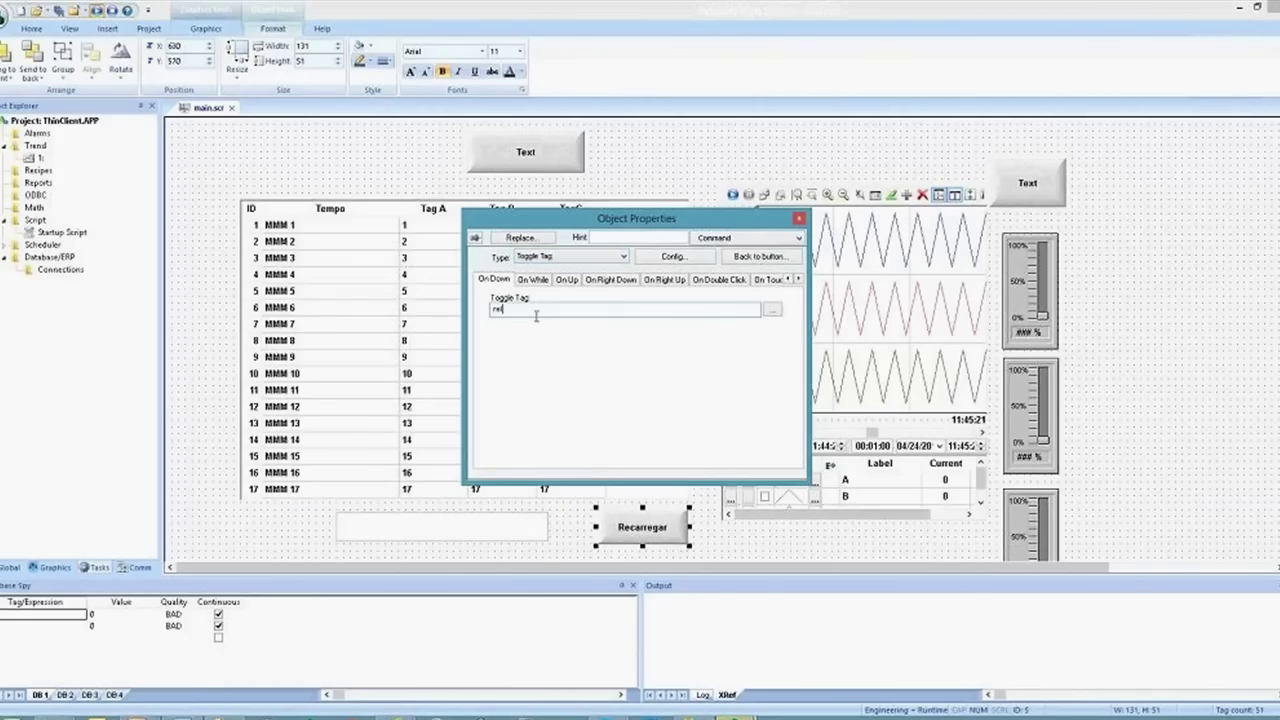
{"action": "type", "text": "load"}
{"action": "key", "text": "alt+Tab"}
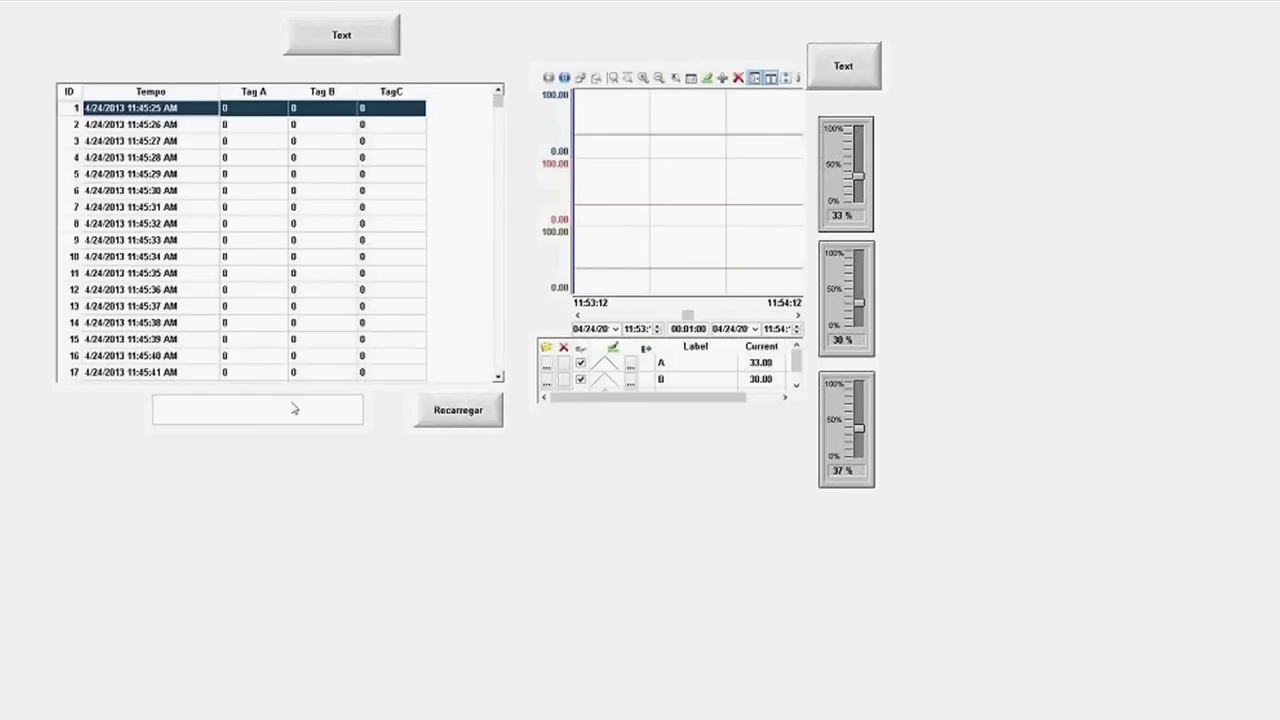
At runtime, set the start time to 11:47:00, reload the grid, then return to the editor
{"action": "left_click", "coordinate": [290, 408]}
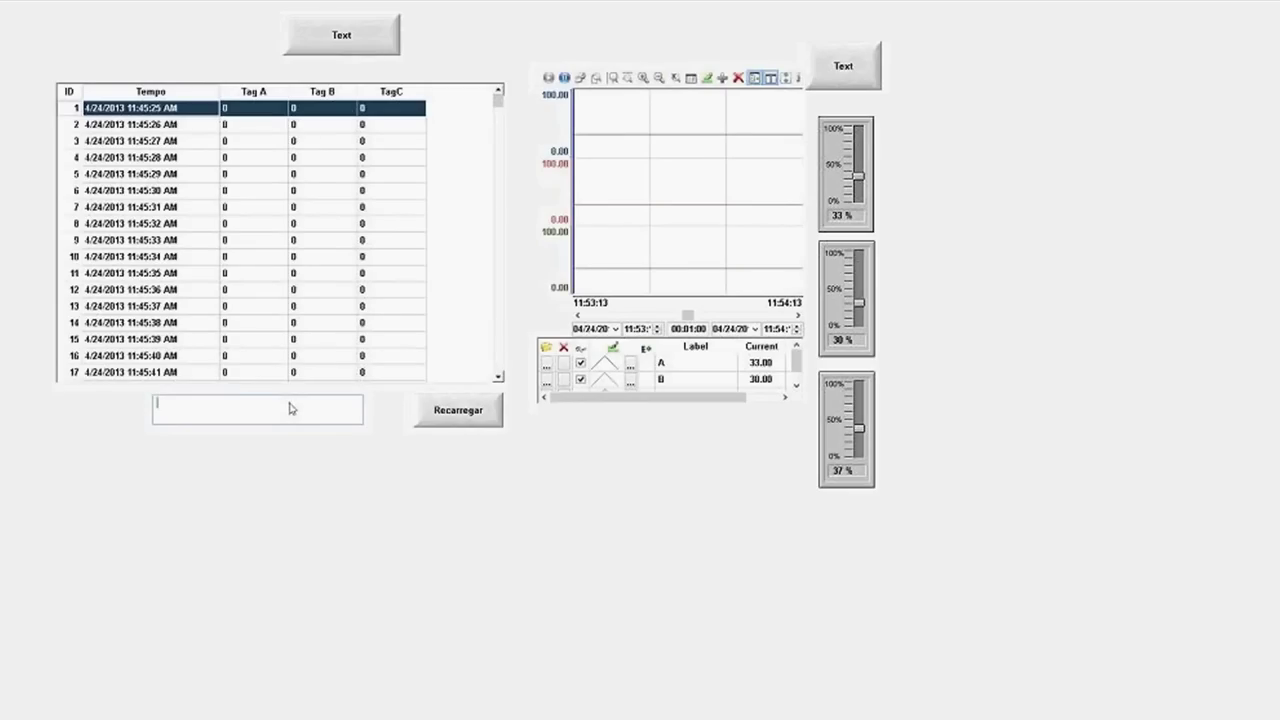
{"action": "type", "text": "4/24/2013 11:46:00"}
{"action": "left_click", "coordinate": [472, 414]}
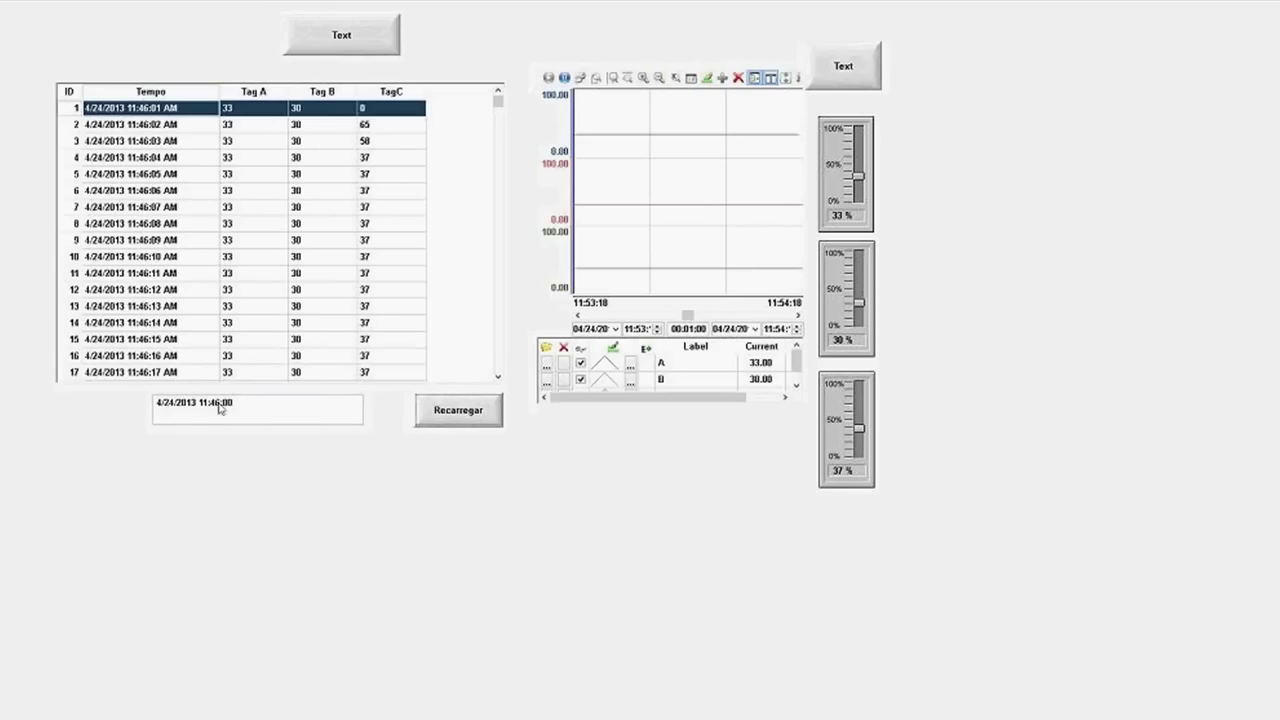
{"action": "type", "text": "7"}
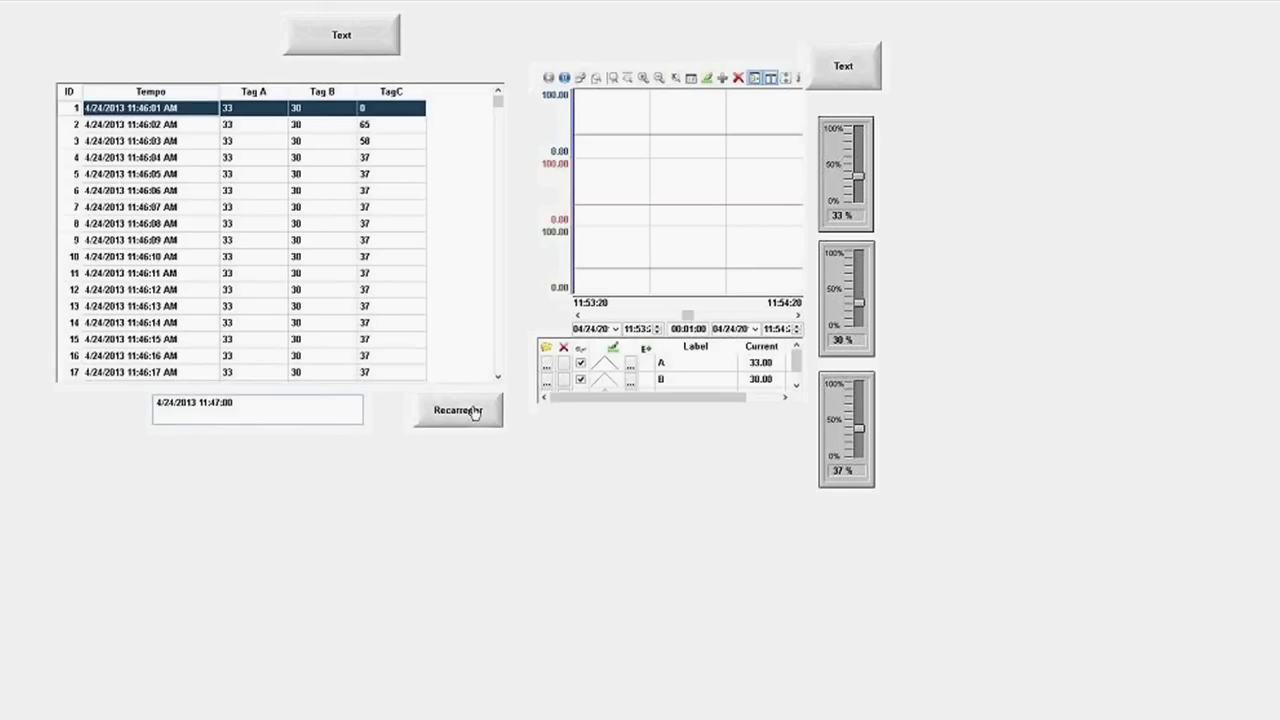
{"action": "left_click", "coordinate": [475, 413]}
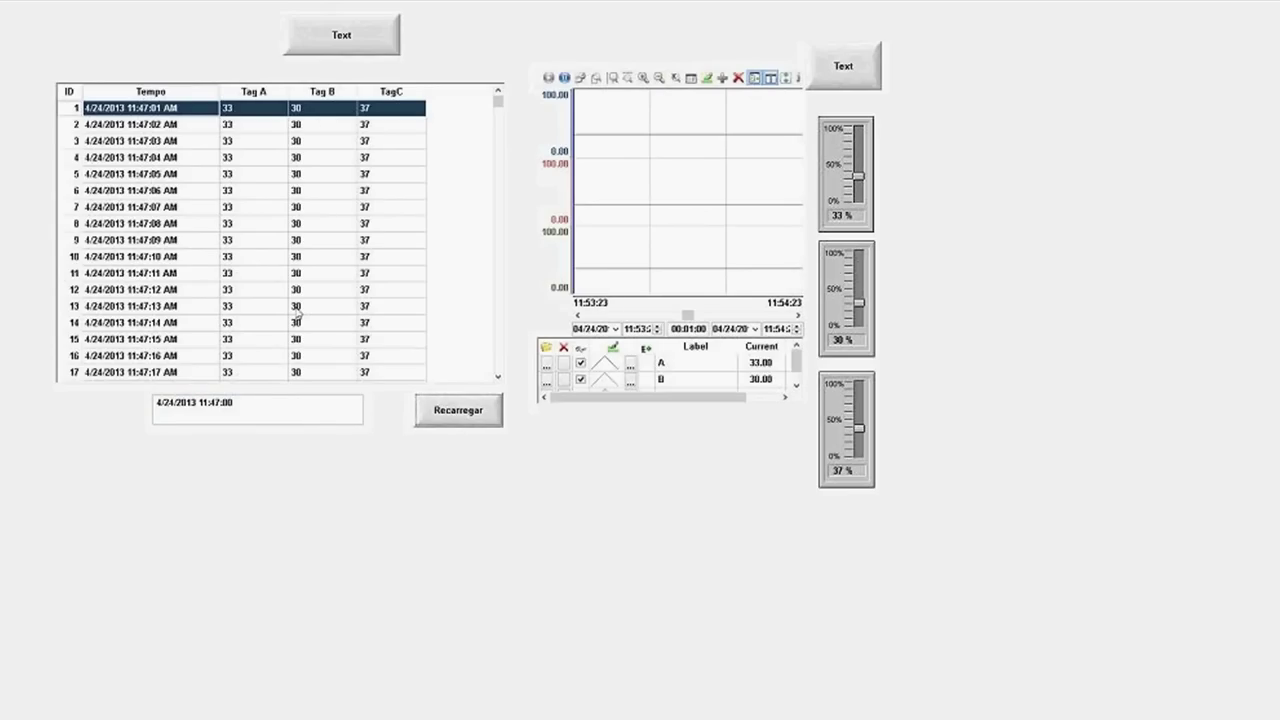
{"action": "key", "text": "alt+Tab"}
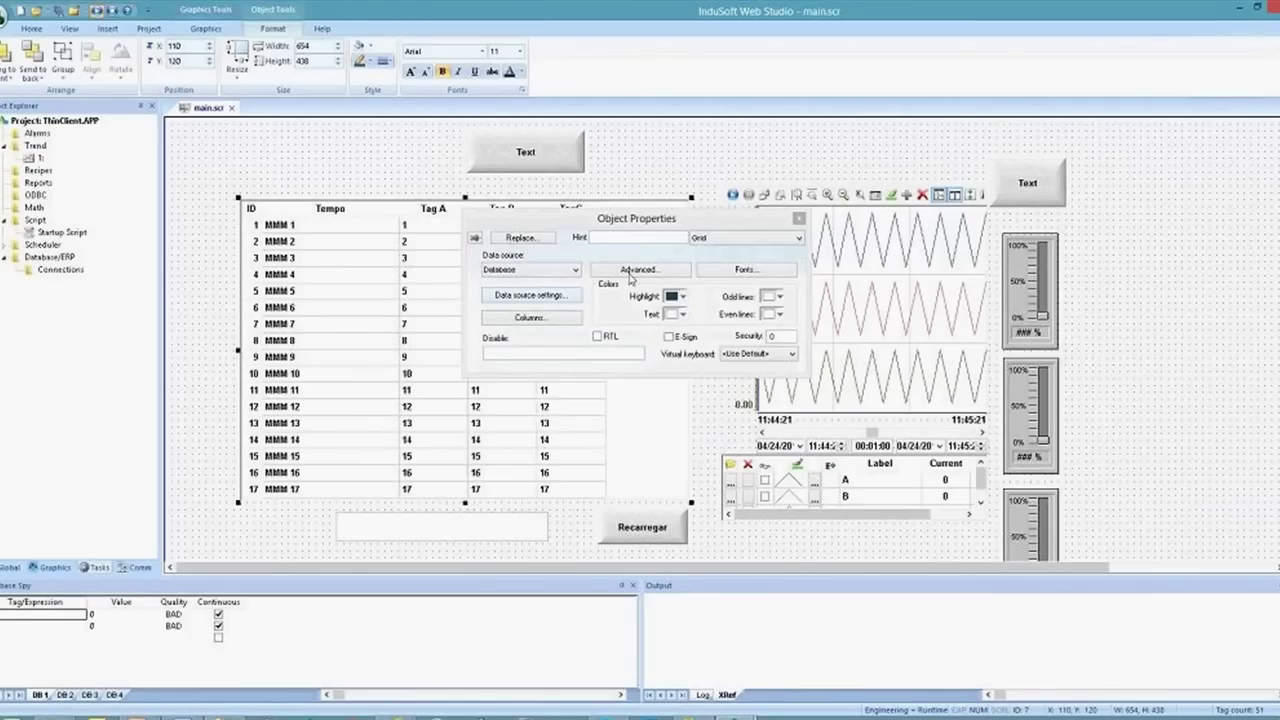
Open the grid's advanced settings and look over the print and PDF trigger fields
{"action": "left_click", "coordinate": [636, 272]}
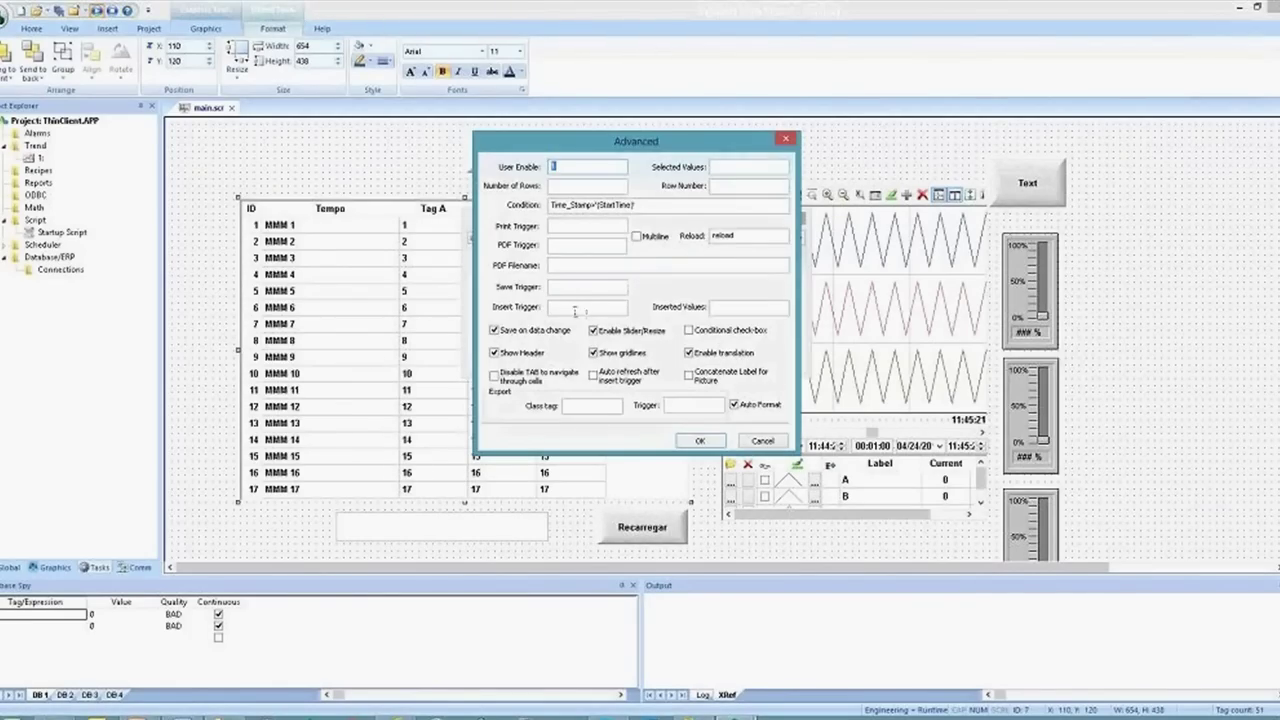
{"action": "left_click", "coordinate": [566, 226]}
{"action": "left_click", "coordinate": [560, 246]}
{"action": "left_click", "coordinate": [561, 265]}
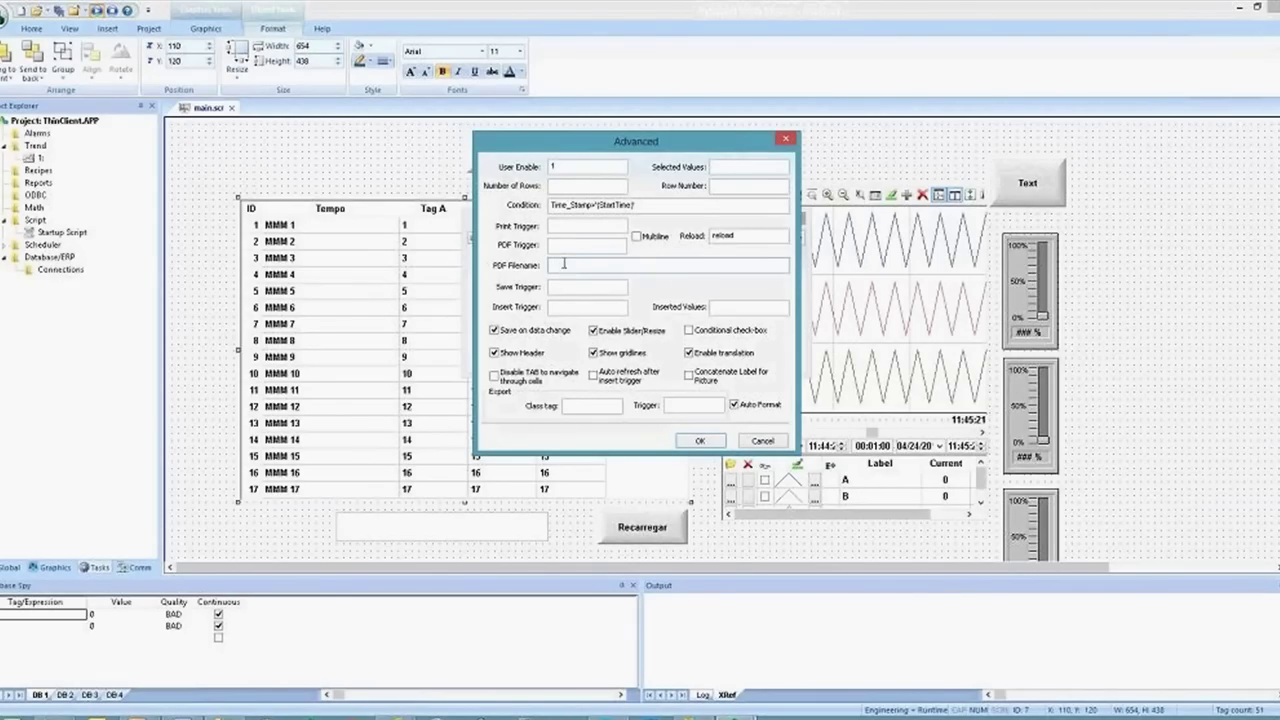
{"action": "left_click", "coordinate": [556, 245]}
Append an AND Time_Stamp clause on '{EndTime}' to the condition, creating the EndTime tag
{"action": "left_click", "coordinate": [648, 206]}
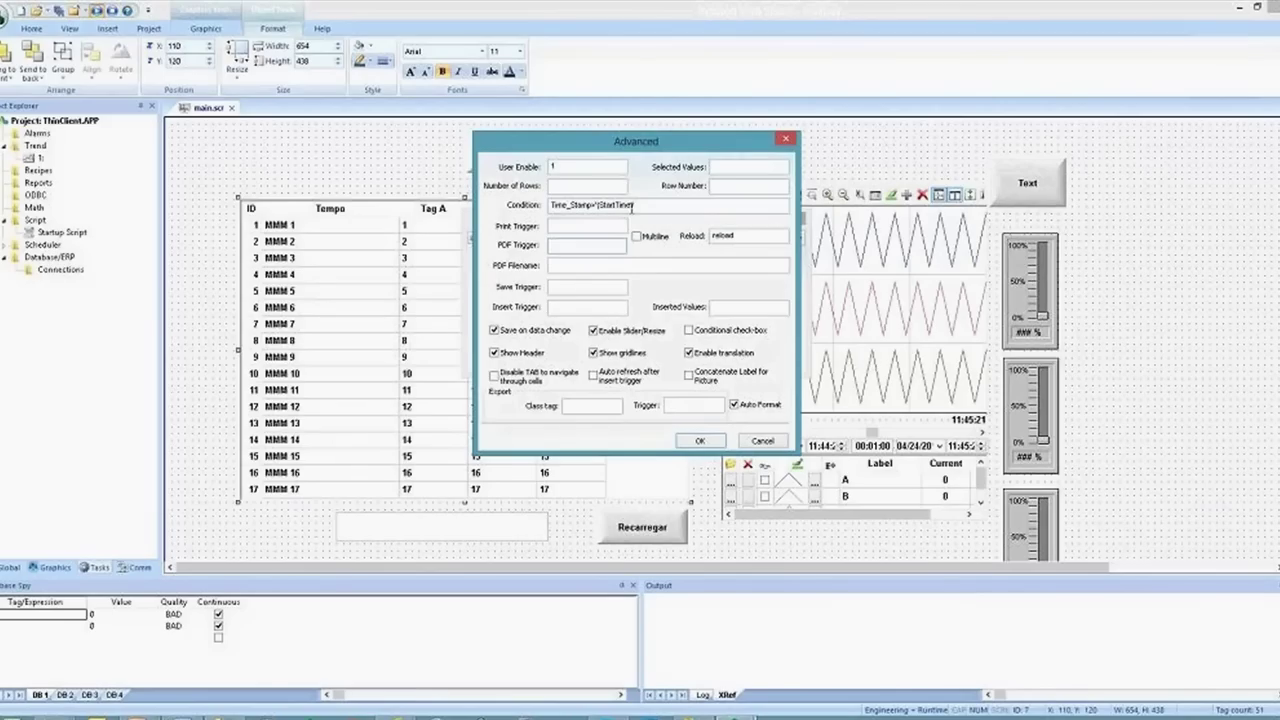
{"action": "type", "text": "' AND "}
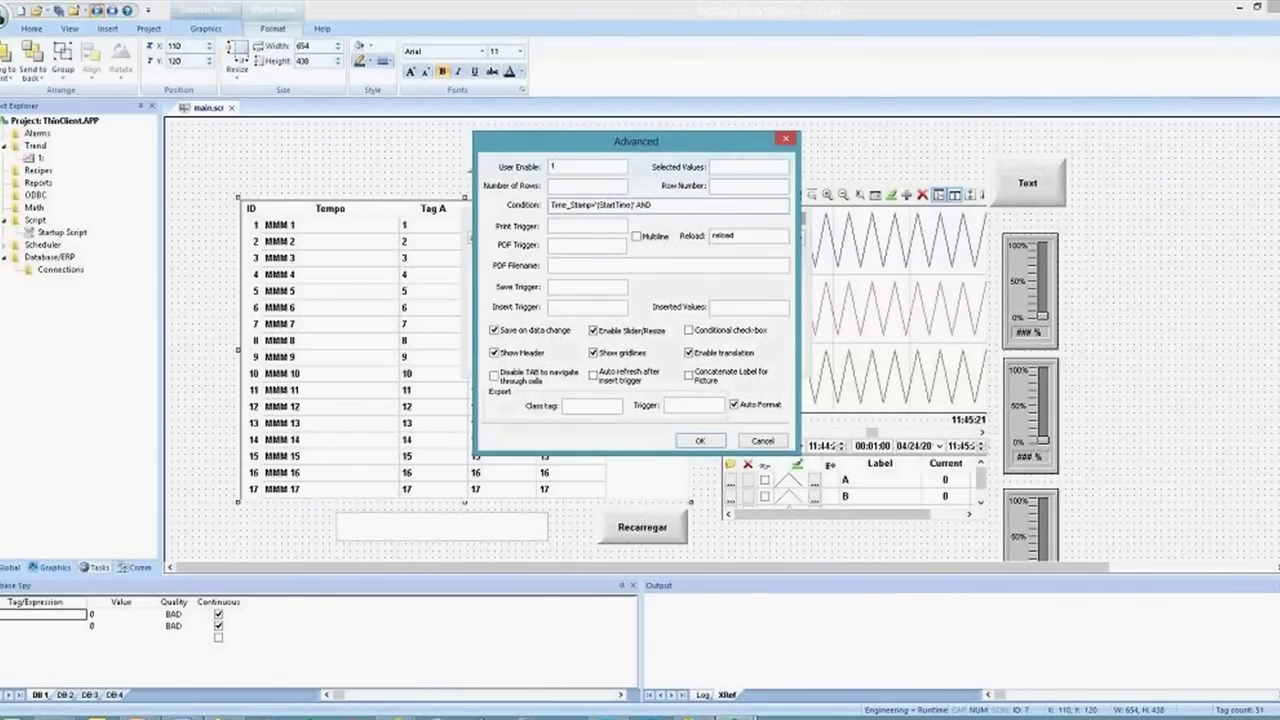
{"action": "type", "text": "Time_Stamp>"}
{"action": "type", "text": "='{EndTime}'"}
{"action": "left_click", "coordinate": [714, 185]}
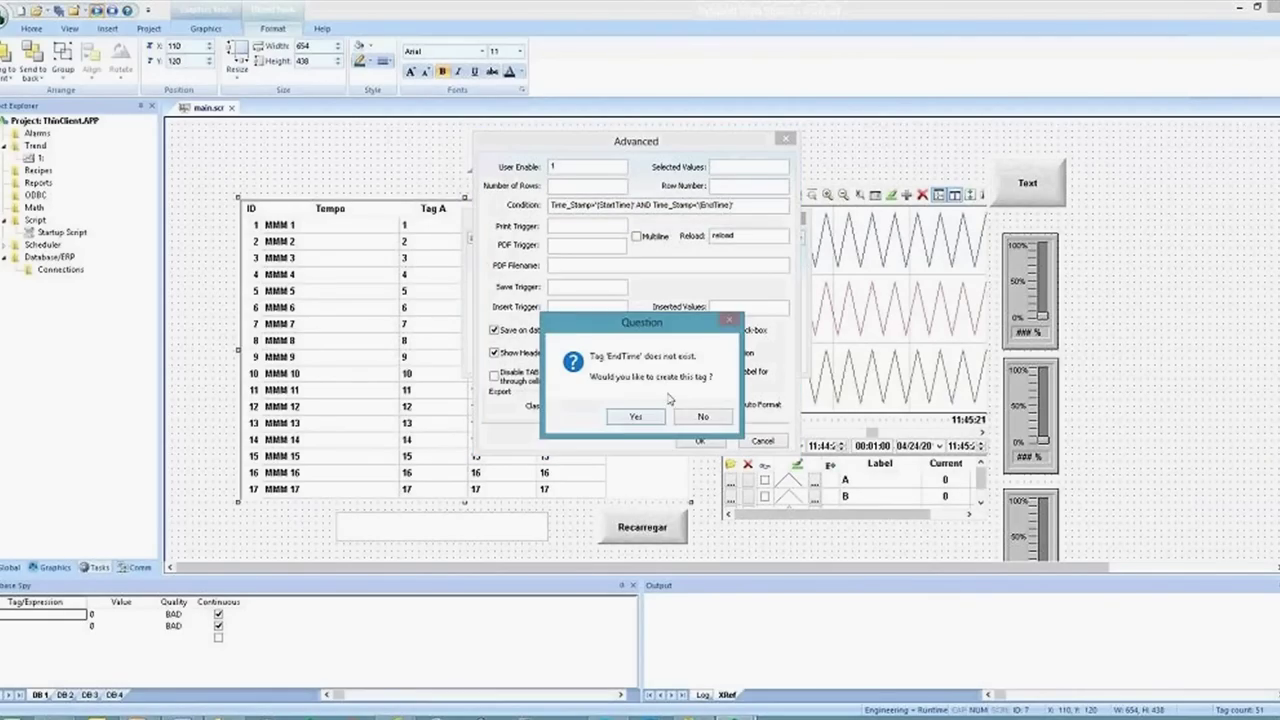
{"action": "left_click", "coordinate": [642, 417]}
{"action": "left_click", "coordinate": [625, 291]}
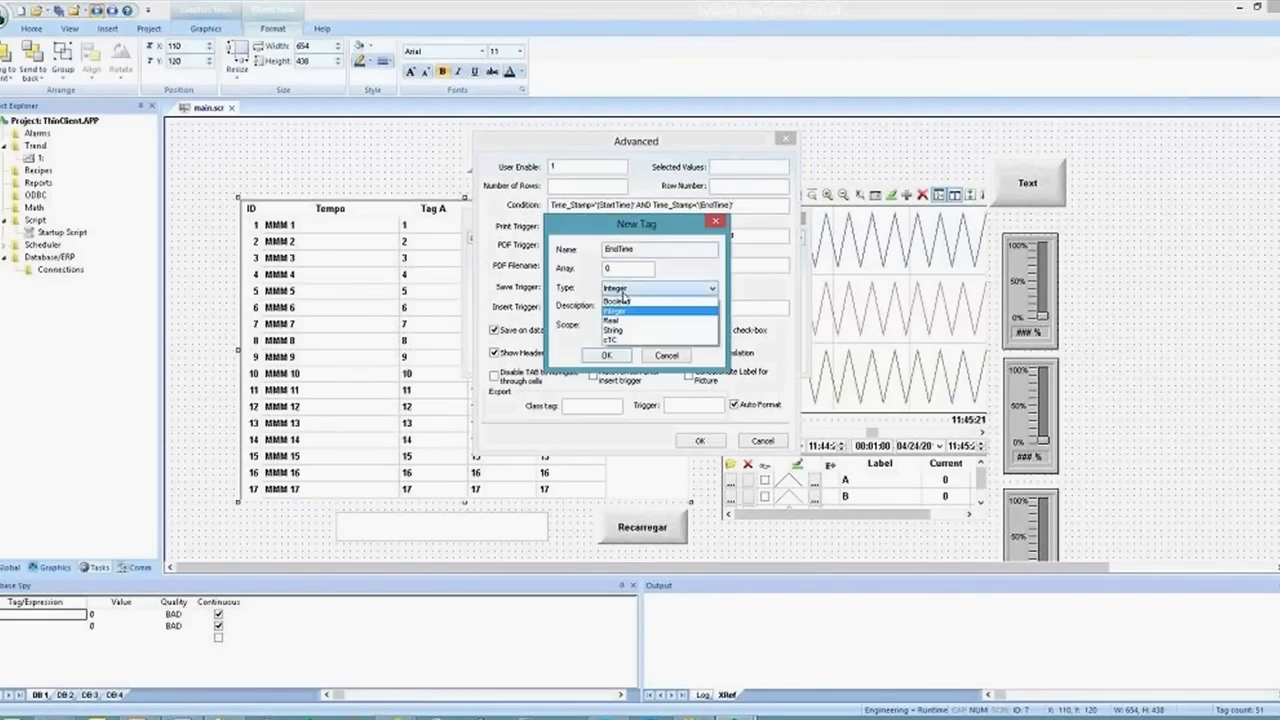
{"action": "left_click", "coordinate": [626, 330]}
{"action": "left_click", "coordinate": [607, 355]}
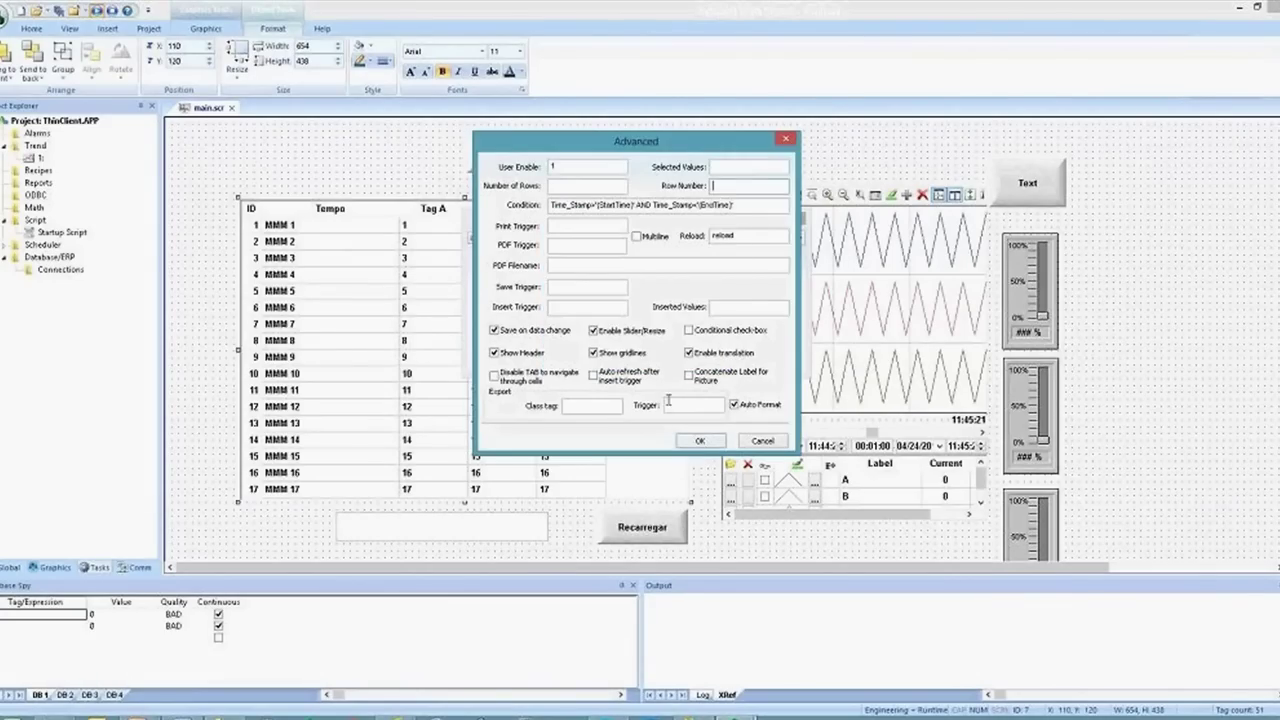
{"action": "left_click", "coordinate": [700, 443]}
{"action": "left_click", "coordinate": [545, 536]}
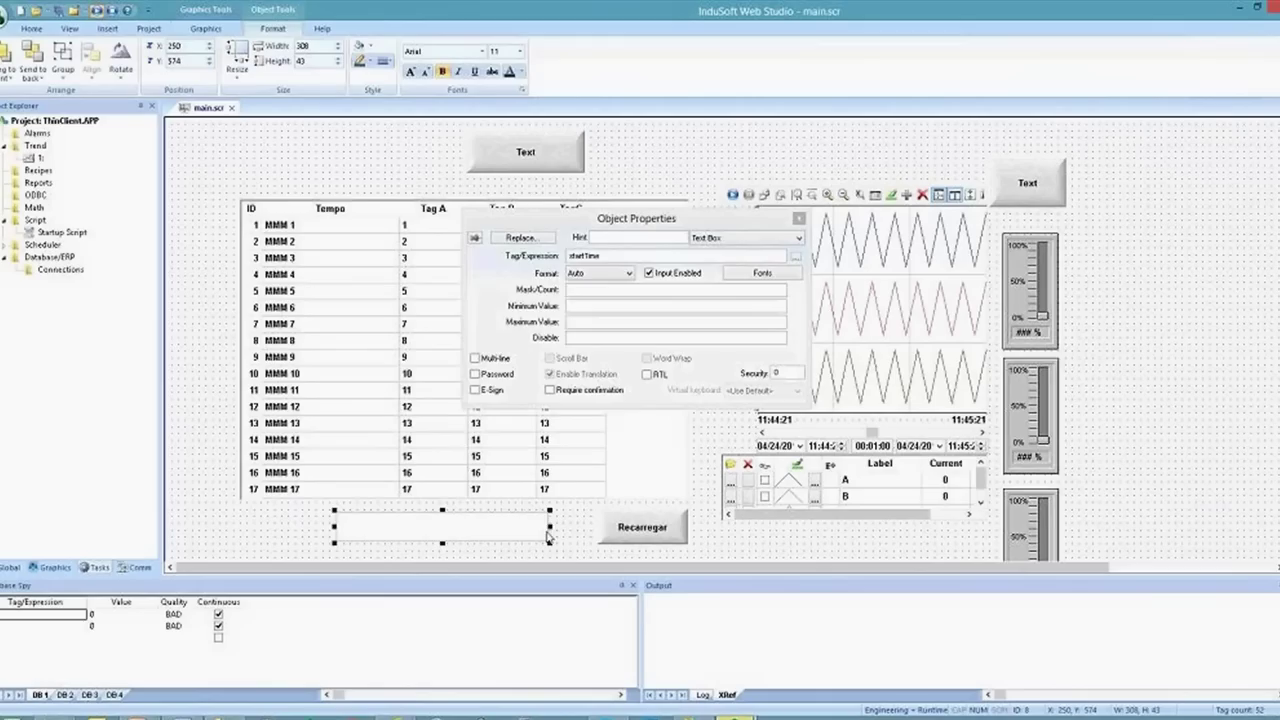
Copy the date text box beside the original, bind the copy to EndTime, and run the project
{"action": "key", "text": "Escape"}
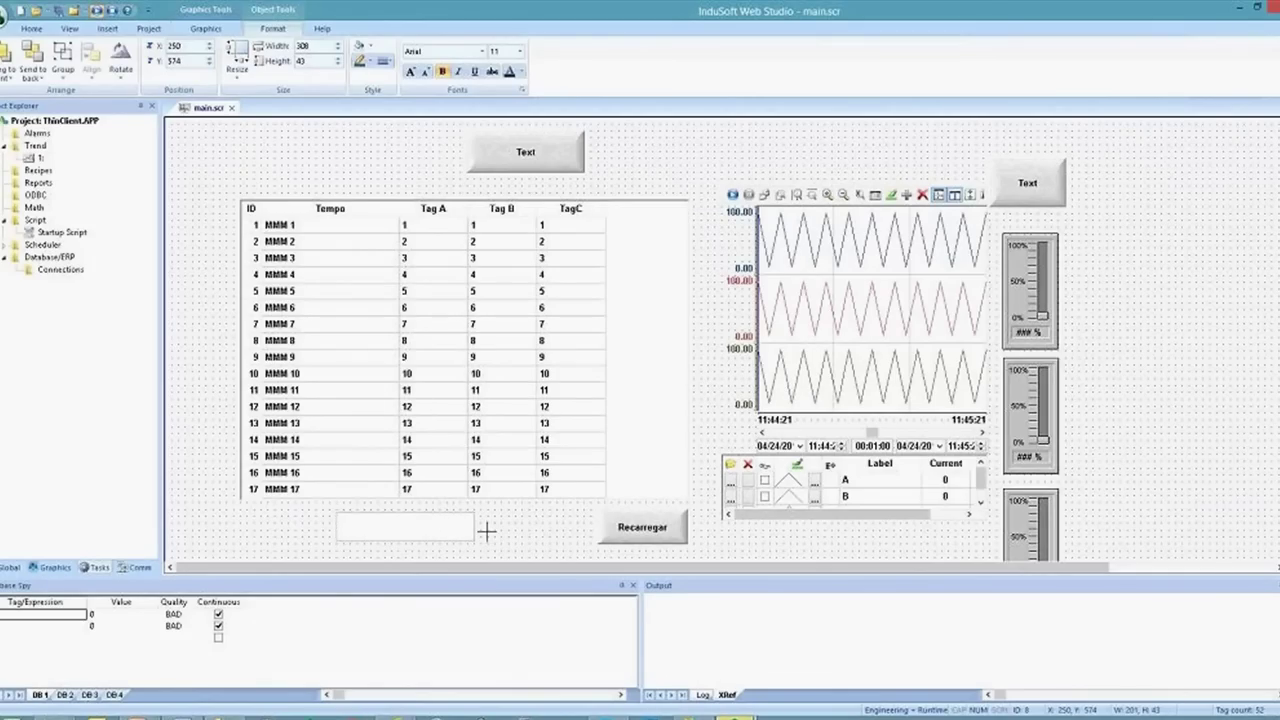
{"action": "left_click", "coordinate": [463, 531]}
{"action": "left_click_drag", "start_coordinate": [463, 531], "coordinate": [541, 531]}
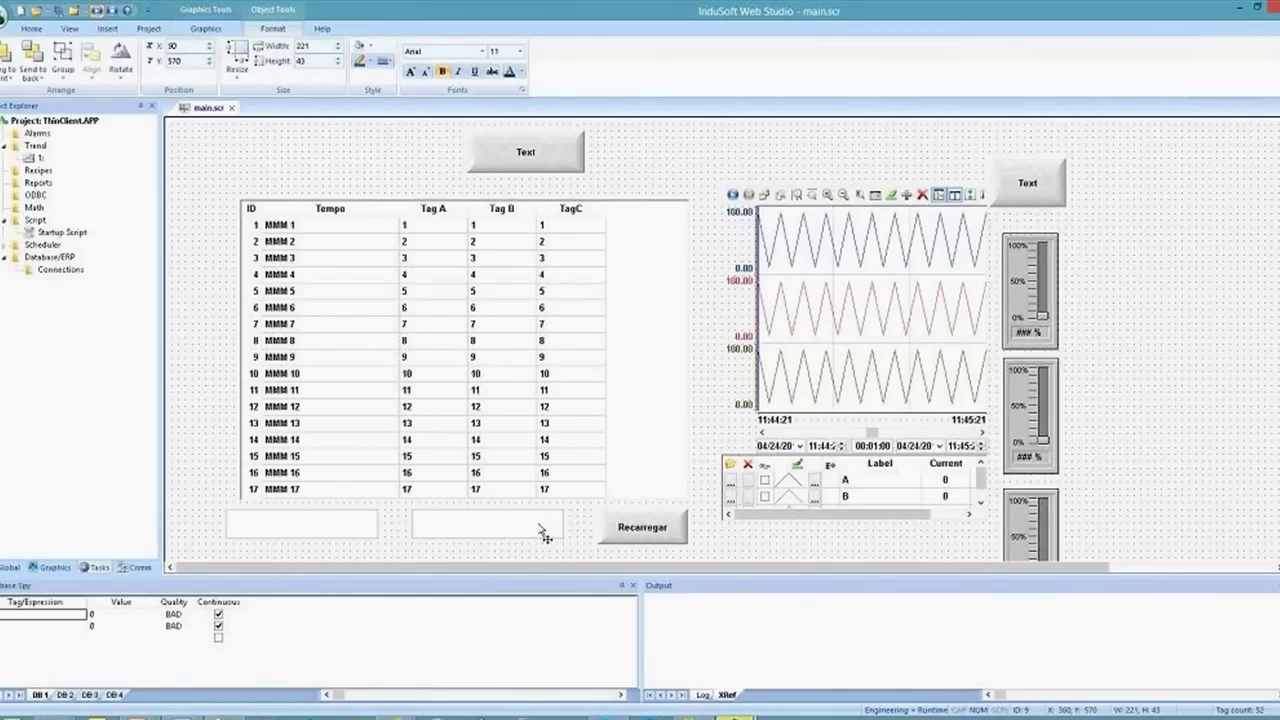
{"action": "double_click", "coordinate": [541, 534]}
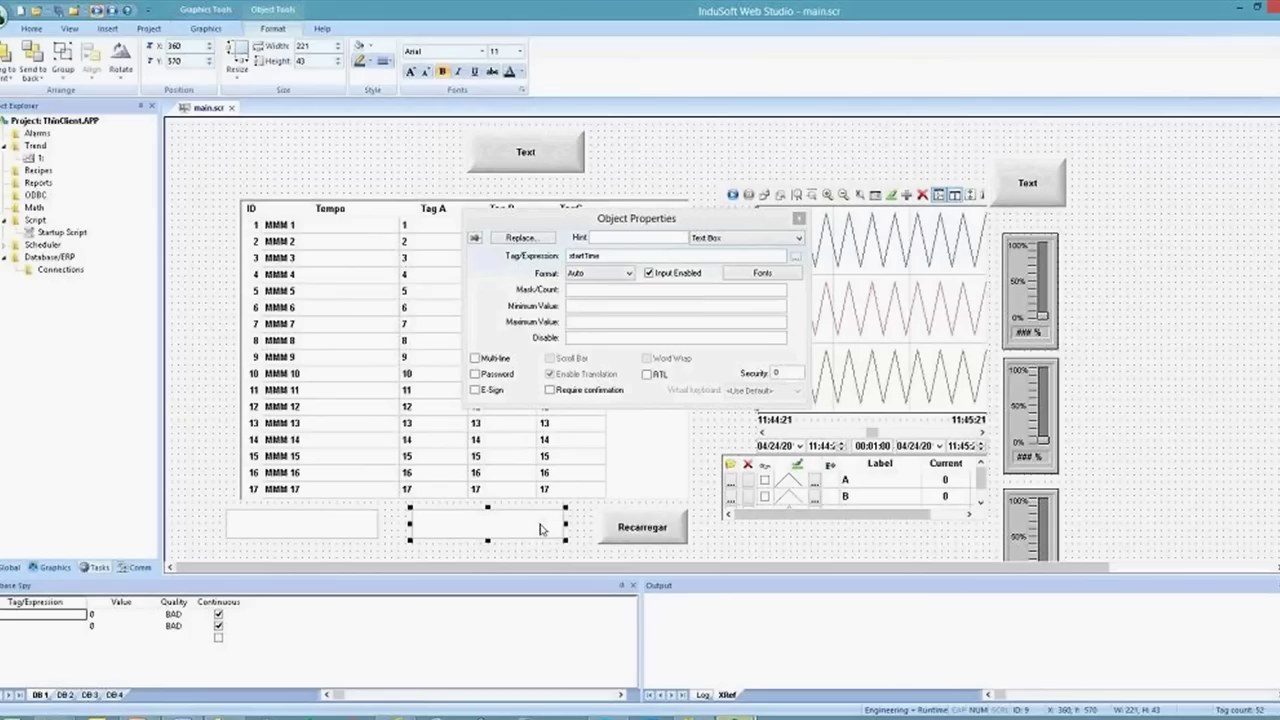
{"action": "double_click", "coordinate": [586, 256]}
{"action": "type", "text": "EndTime"}
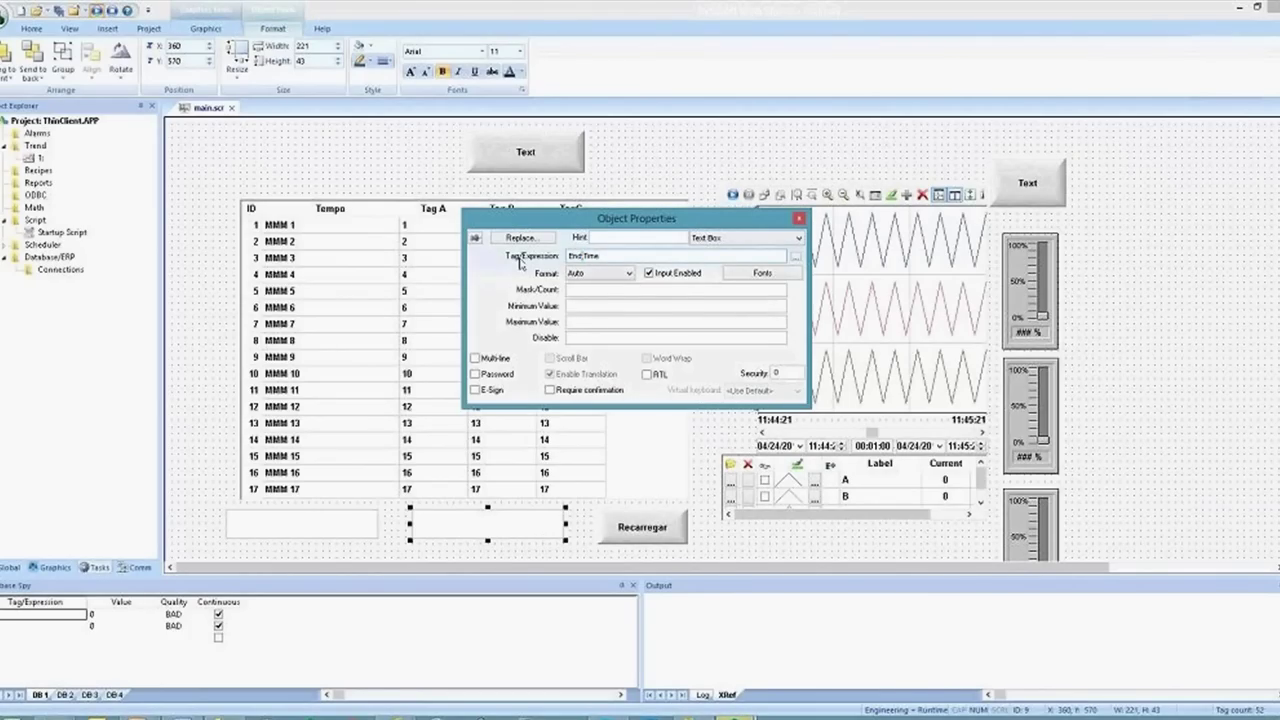
{"action": "left_click", "coordinate": [58, 10]}
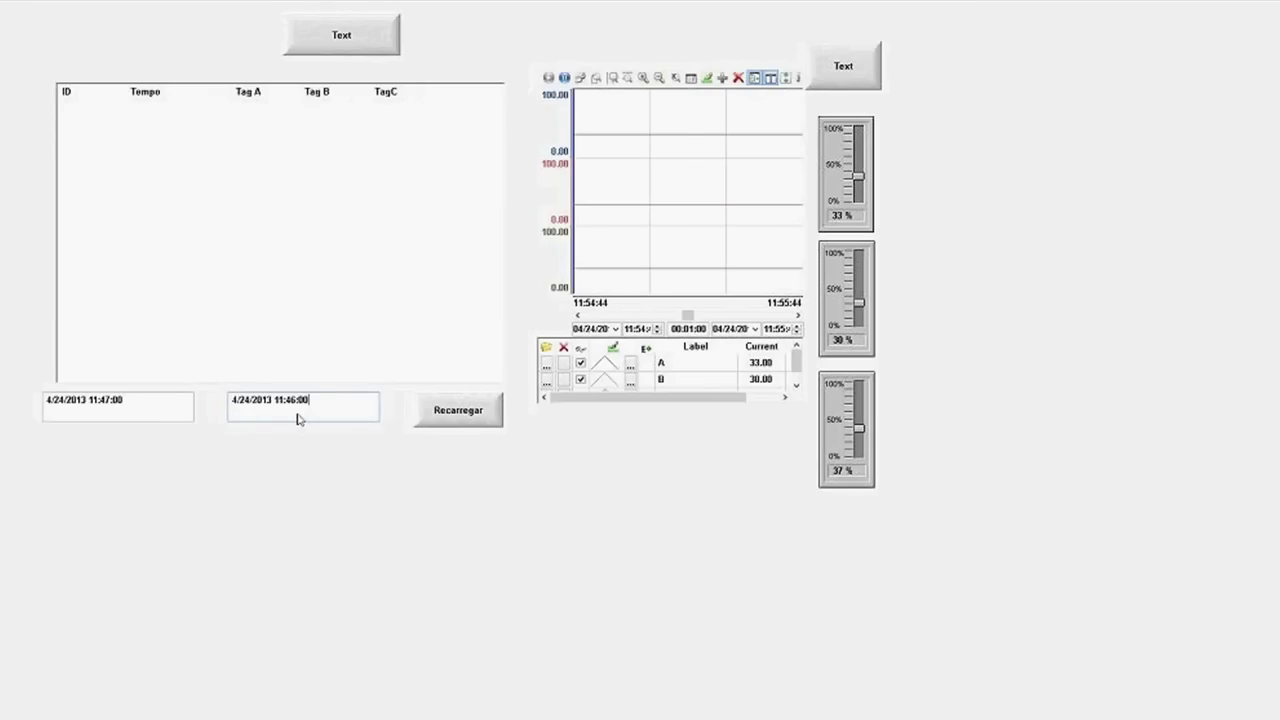
Change the end time to 11:49:00, reload with Recarregar, and scroll the grid rows
{"action": "left_click", "coordinate": [300, 405]}
{"action": "type", "text": "9"}
{"action": "left_click", "coordinate": [486, 414]}
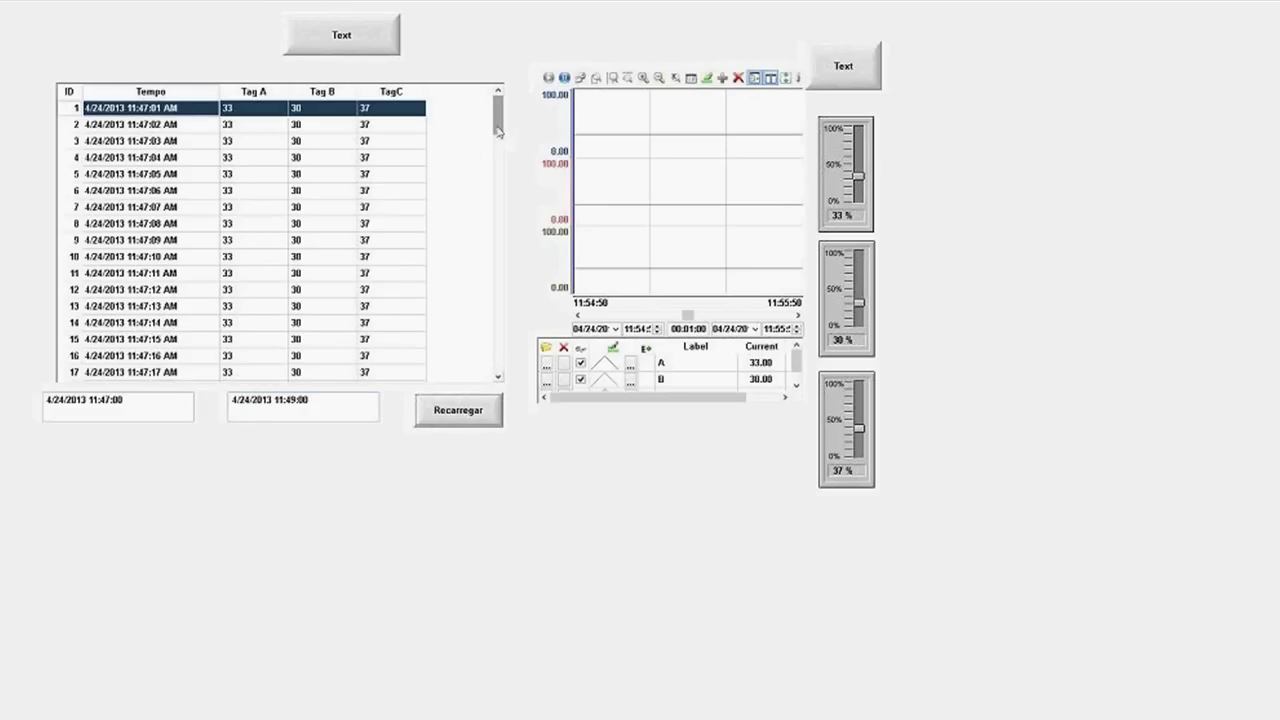
{"action": "left_click_drag", "start_coordinate": [497, 125], "coordinate": [505, 385]}
{"action": "scroll", "coordinate": [477, 243], "scroll_direction": "up", "scroll_amount": 20}
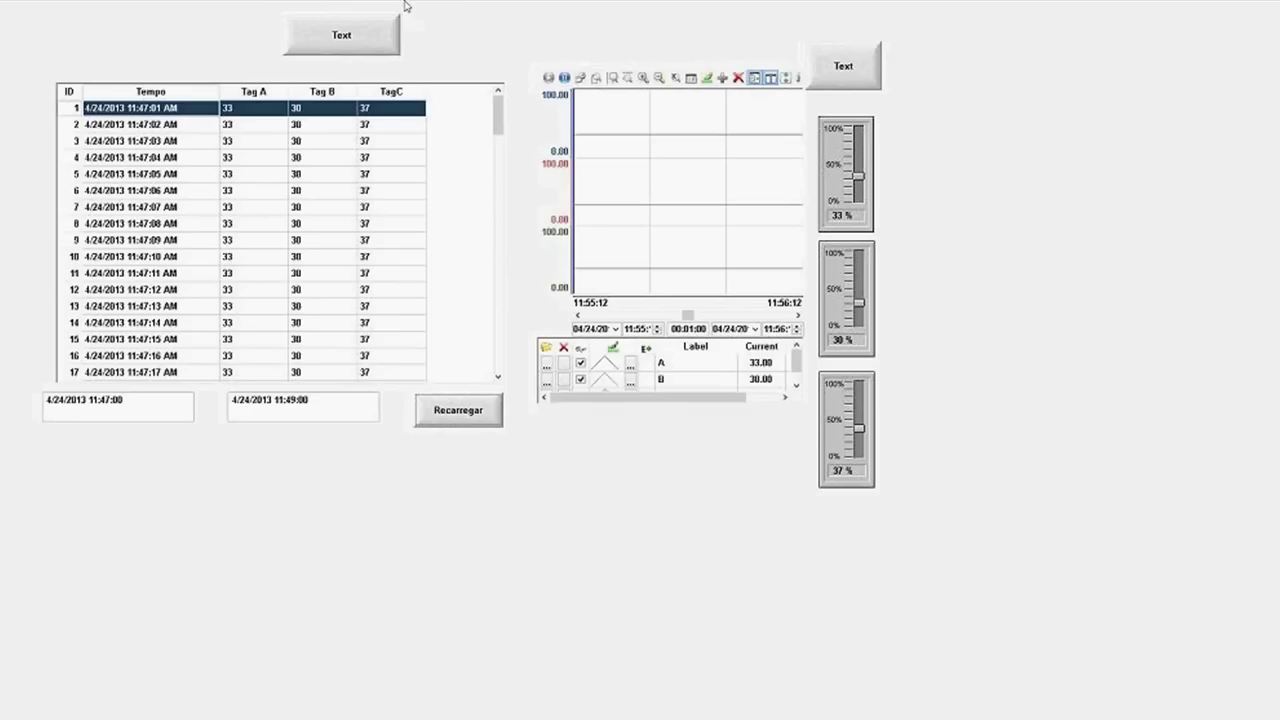
Switch to Internet Explorer and change the InduSoft site language to Português (Brasil)
{"action": "key", "text": "alt+Tab"}
{"action": "key", "text": "Tab"}
{"action": "key", "text": "Tab"}
{"action": "key", "text": "Tab"}
{"action": "key", "text": "Tab"}
{"action": "key", "text": "Tab"}
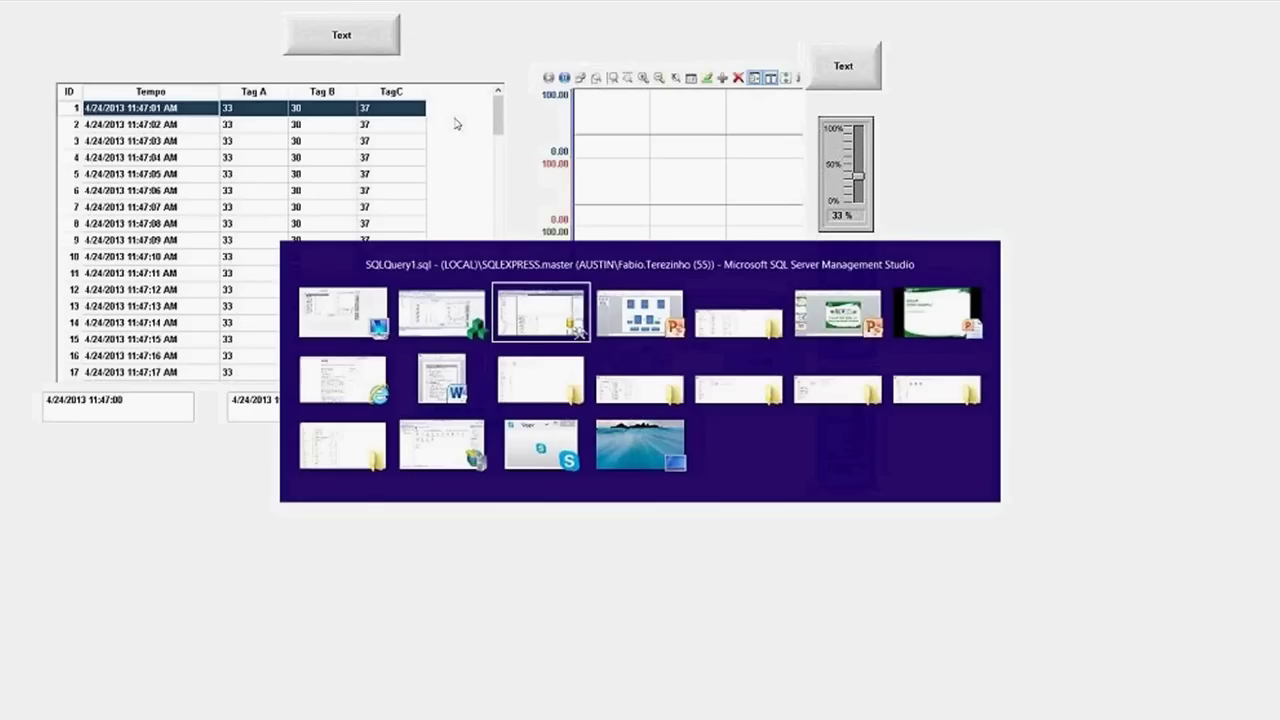
{"action": "key", "text": "alt+Tab"}
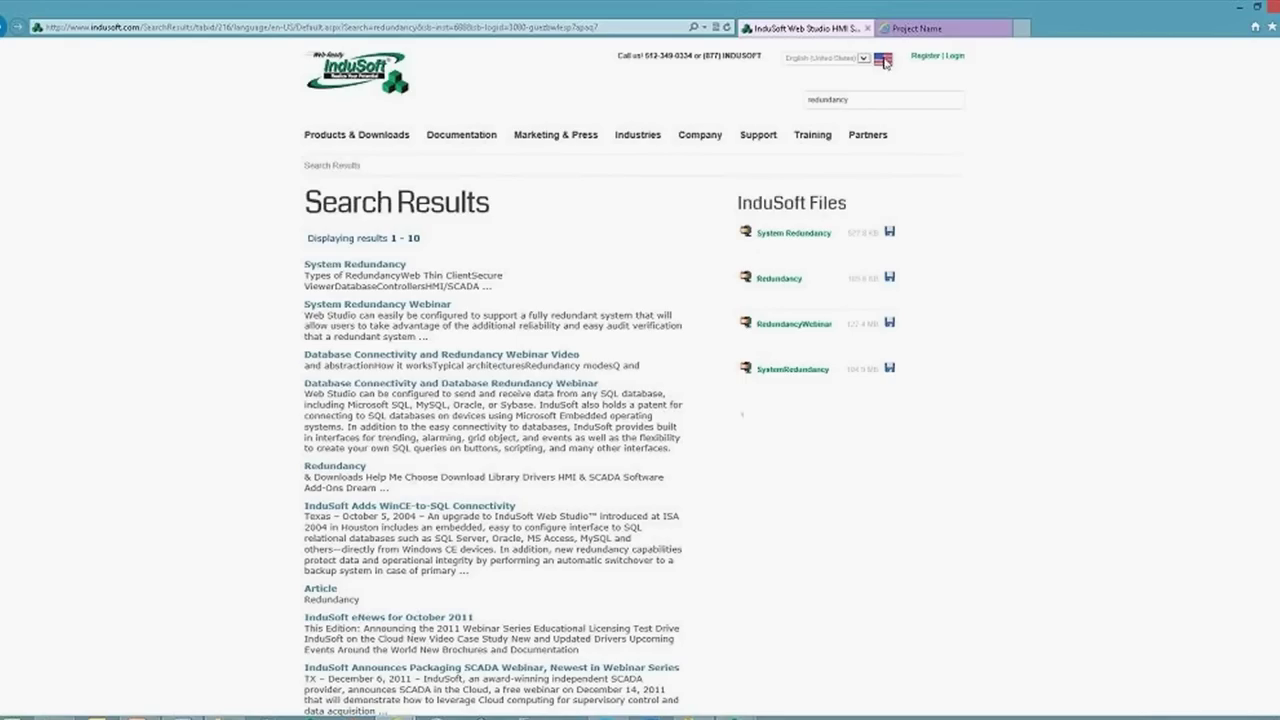
{"action": "left_click", "coordinate": [866, 58]}
{"action": "left_click", "coordinate": [855, 72]}
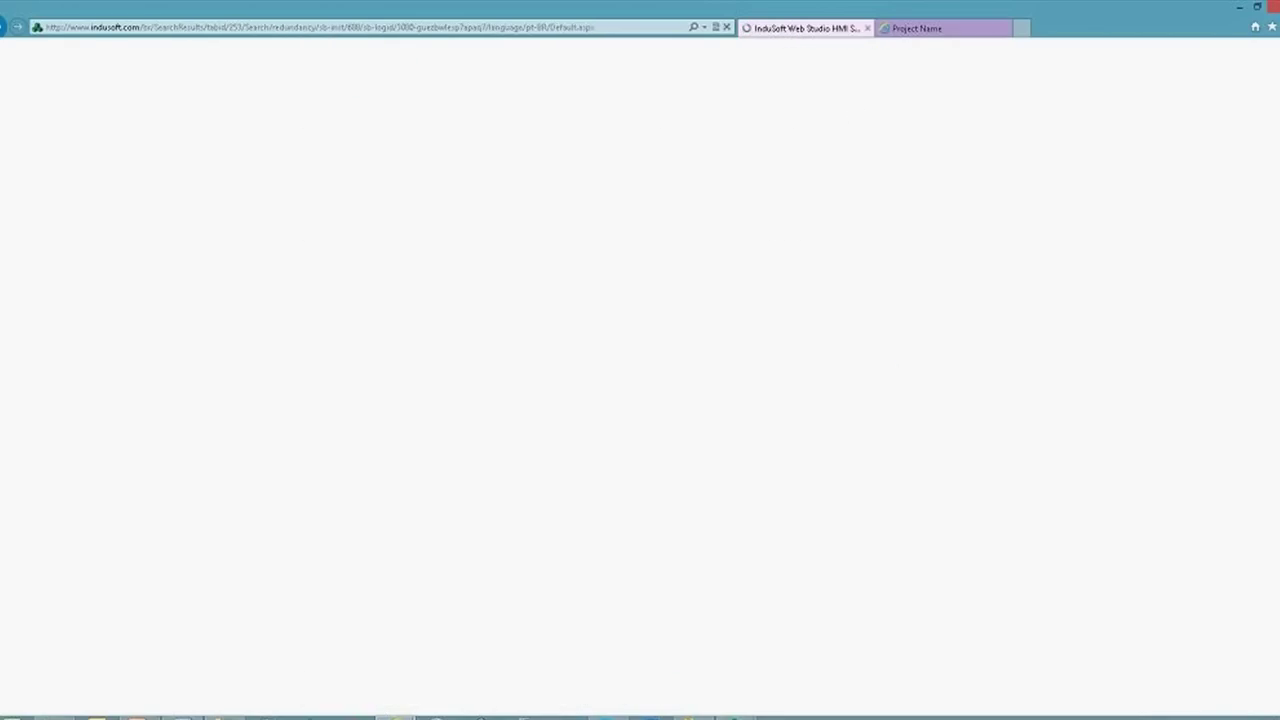
Go to Suporte > Vídeos > Webinars on the Portuguese InduSoft site
{"action": "mouse_move", "coordinate": [756, 146]}
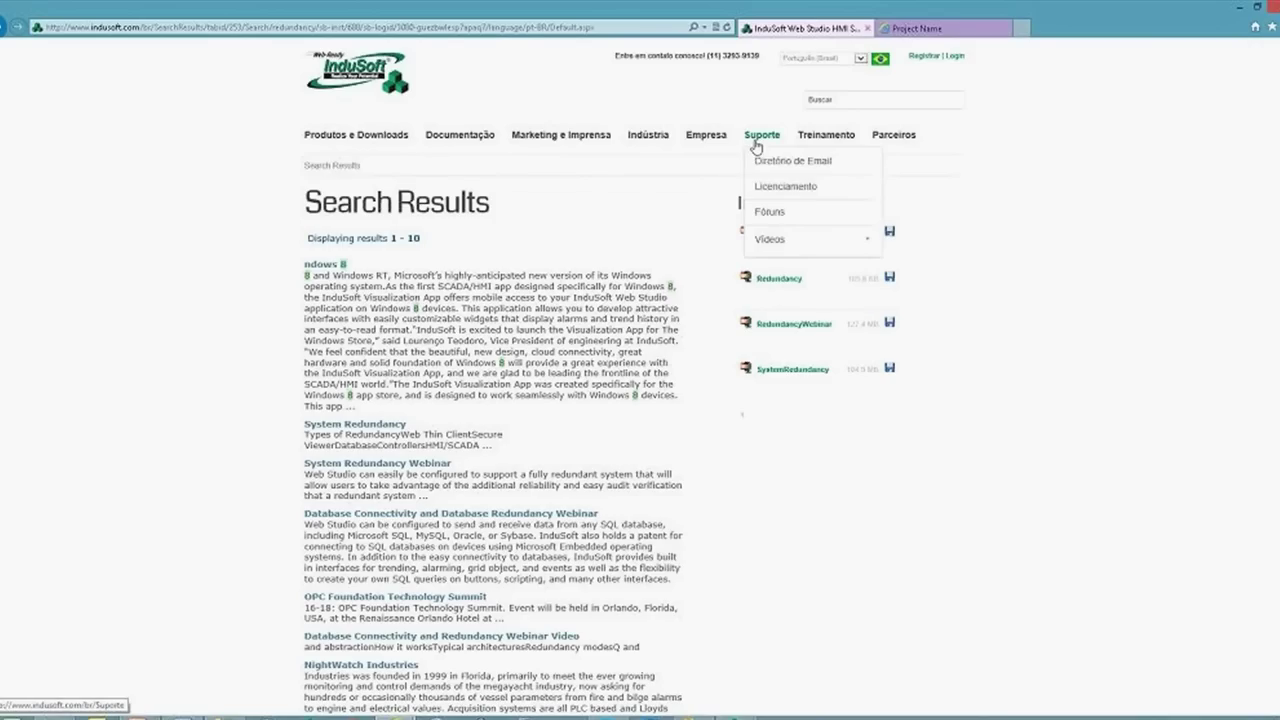
{"action": "mouse_move", "coordinate": [785, 254]}
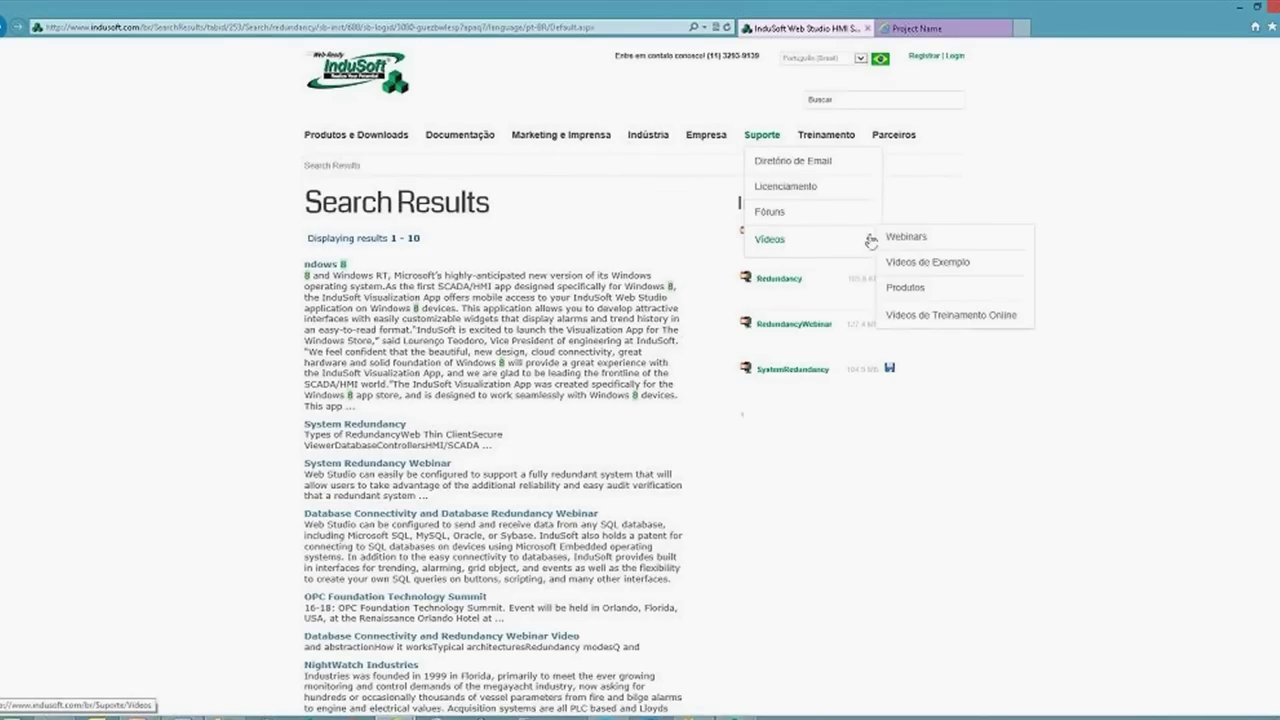
{"action": "right_click", "coordinate": [902, 240]}
{"action": "key", "text": "Escape"}
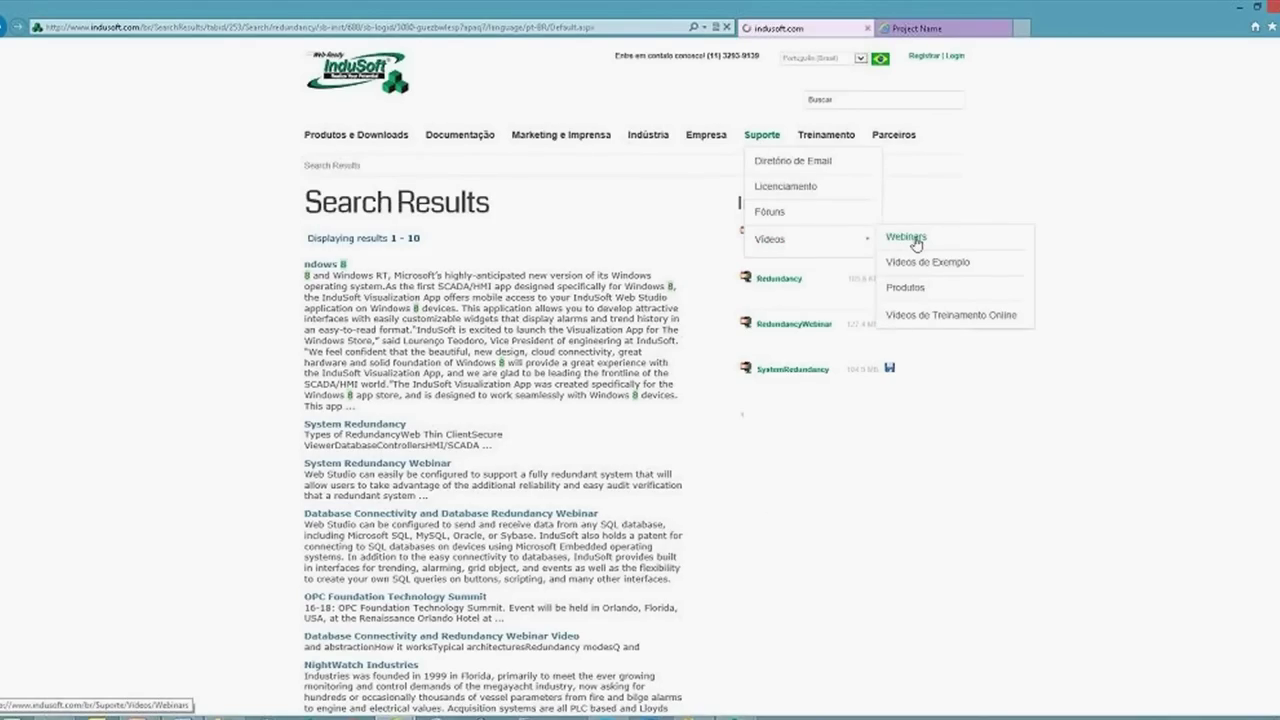
{"action": "left_click", "coordinate": [914, 243]}
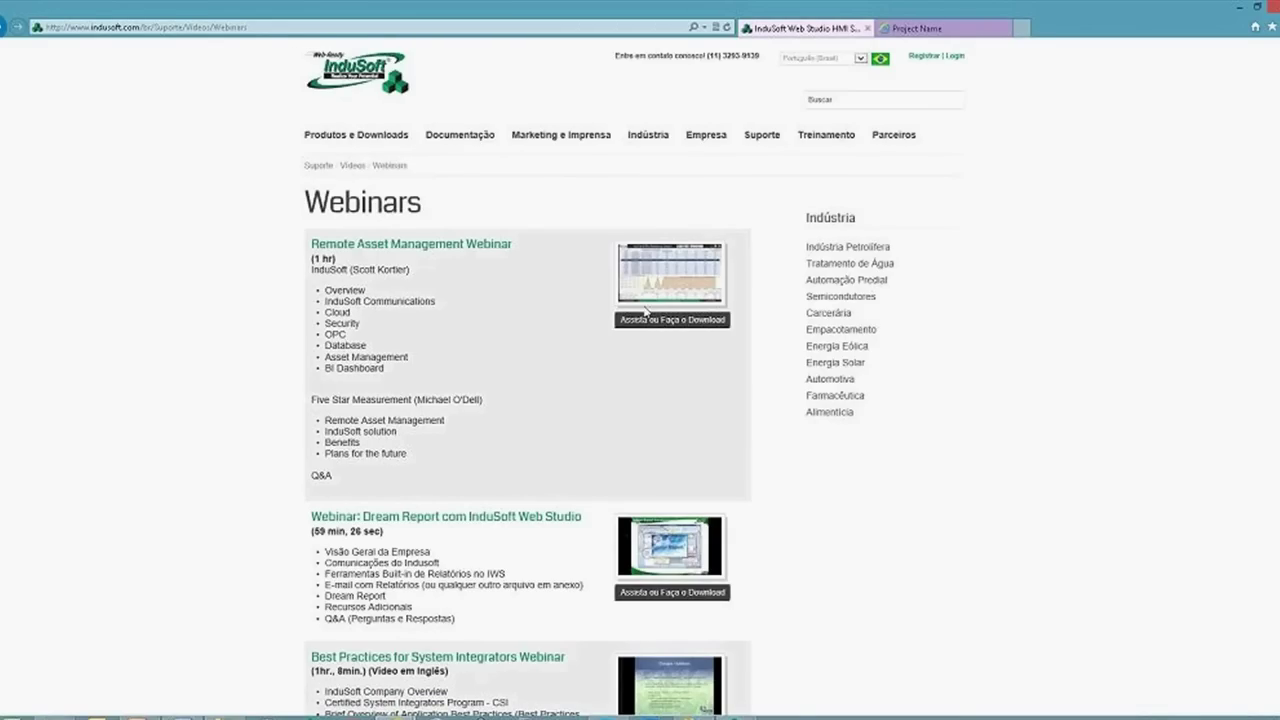
Visit Exemplos de Aplicações, then open Vídeos de Treinamento Online and scroll its Módulo 1 list
{"action": "mouse_move", "coordinate": [380, 144]}
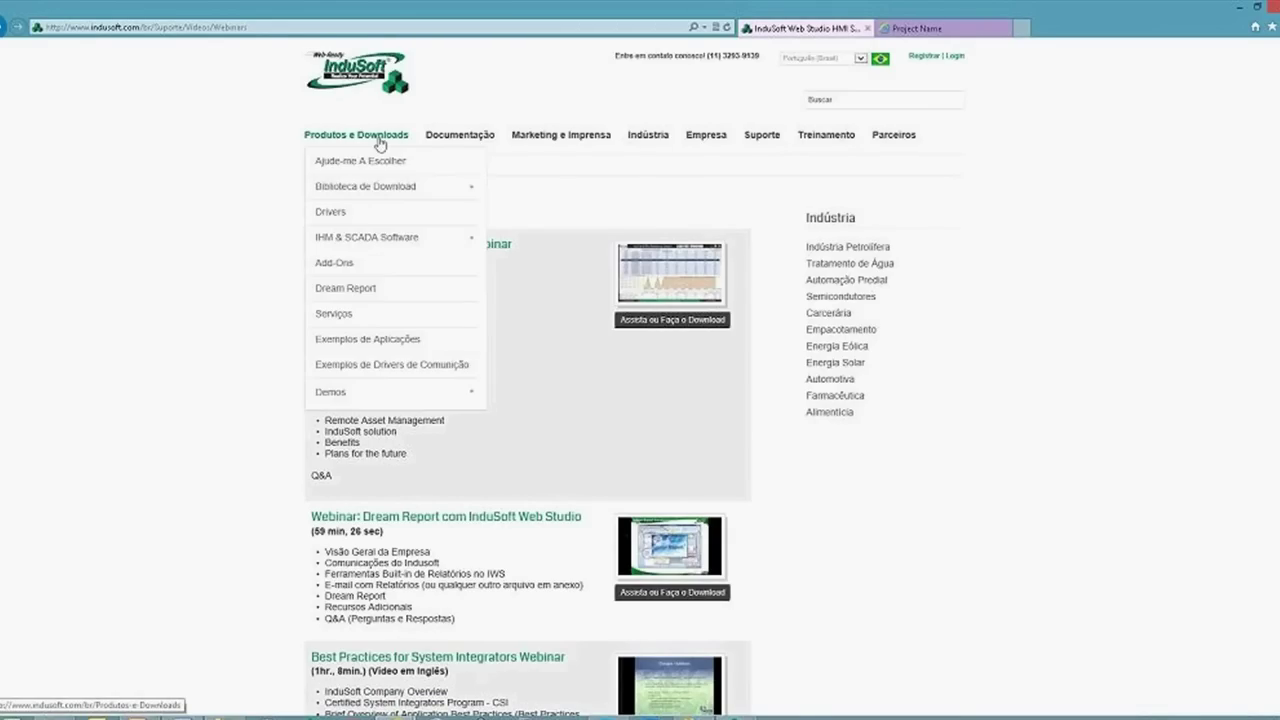
{"action": "left_click", "coordinate": [390, 341]}
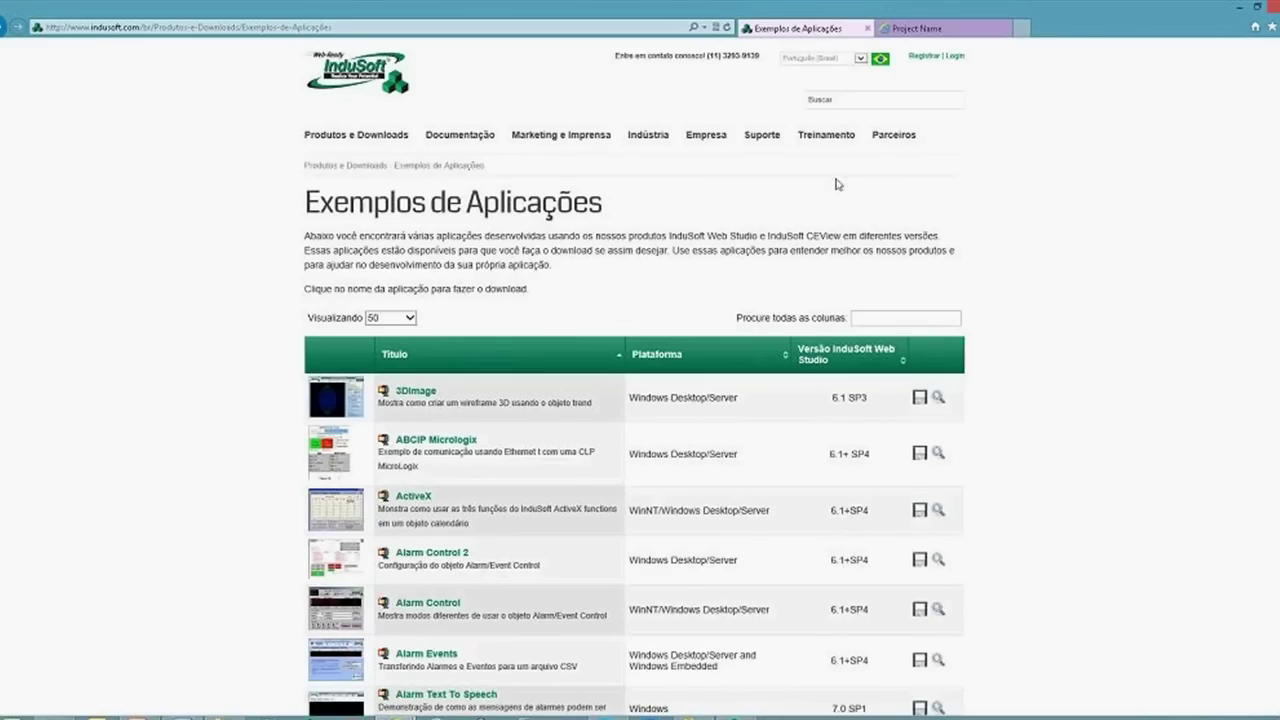
{"action": "mouse_move", "coordinate": [826, 140]}
{"action": "left_click", "coordinate": [836, 194]}
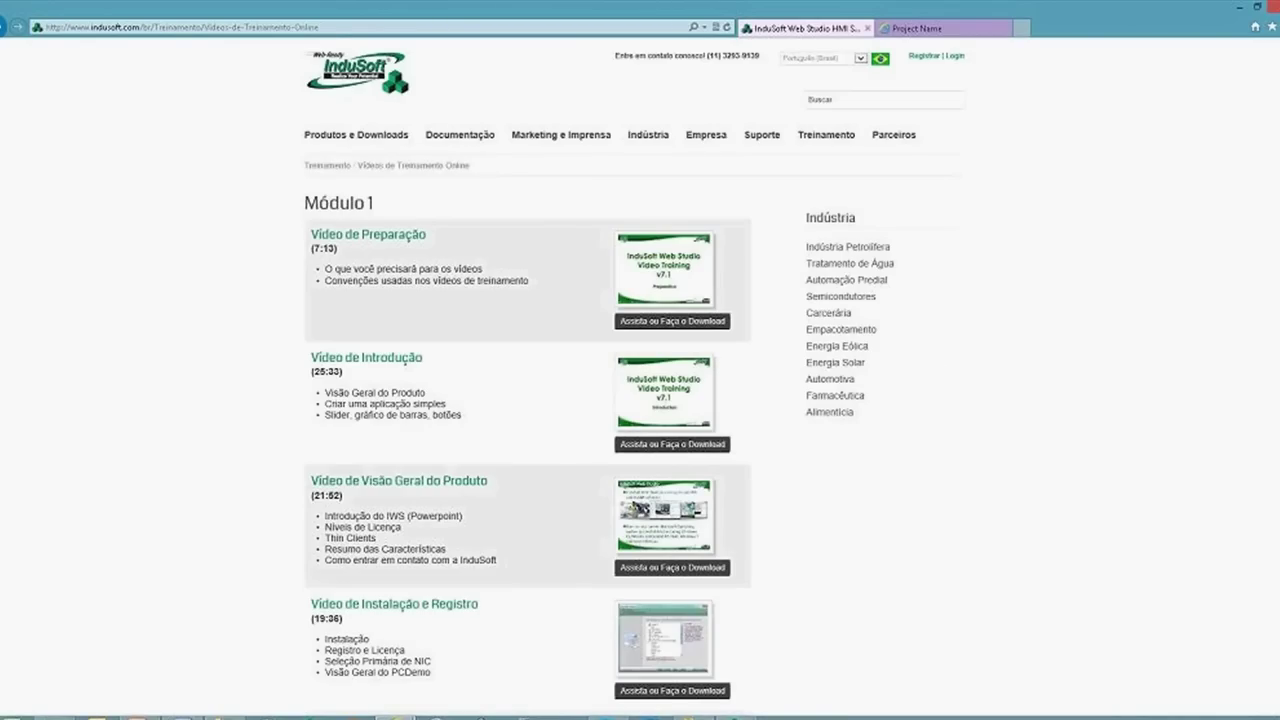
{"action": "scroll", "coordinate": [635, 377], "scroll_direction": "down", "scroll_amount": 1}
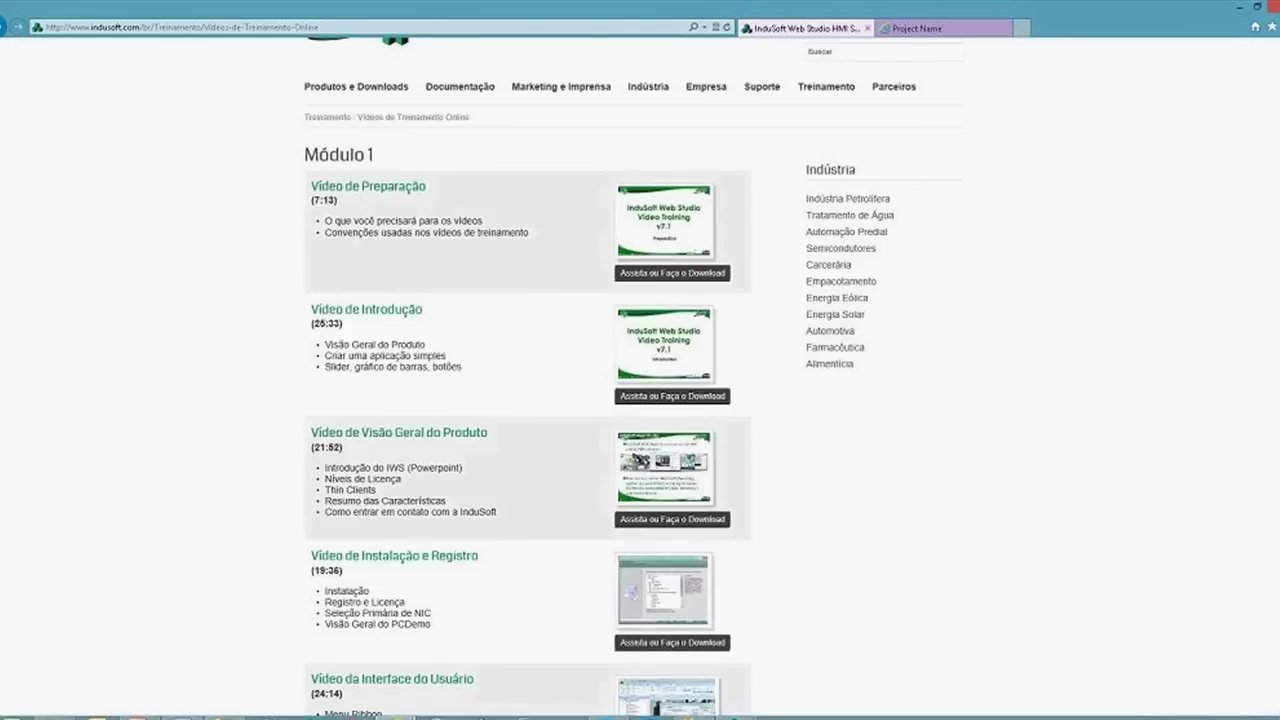
{"action": "scroll", "coordinate": [528, 380], "scroll_direction": "down", "scroll_amount": 4}
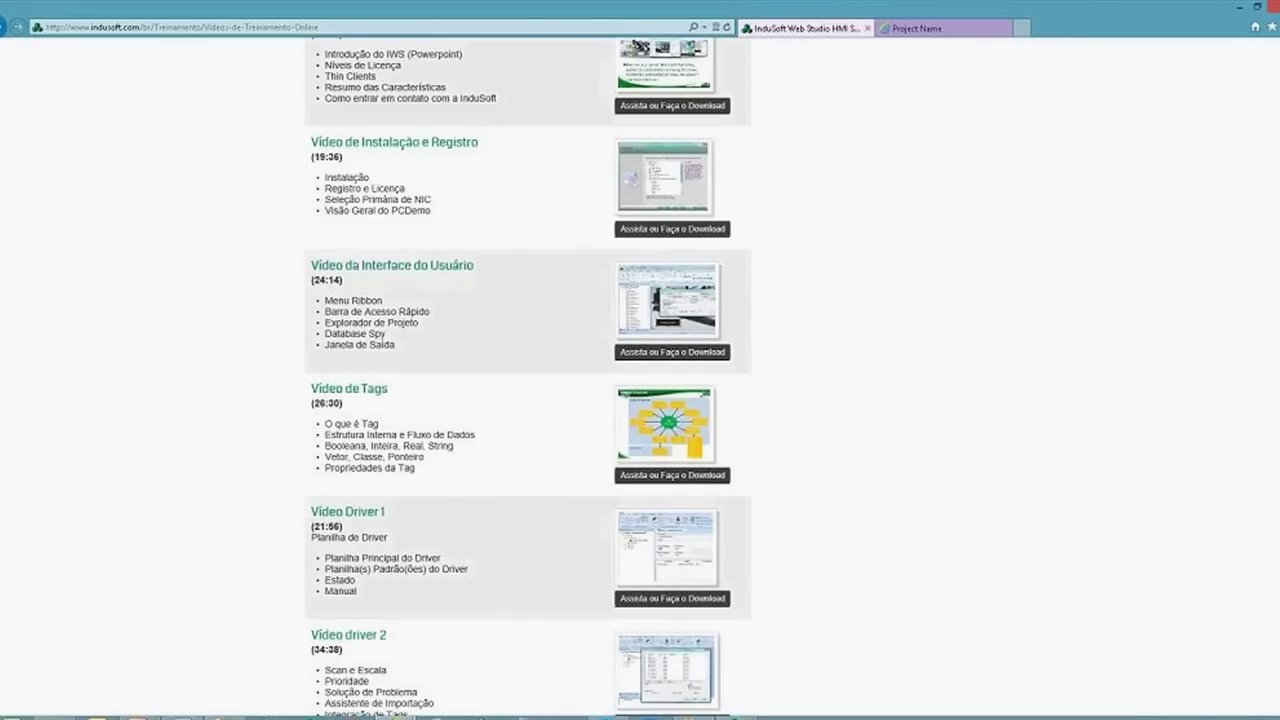